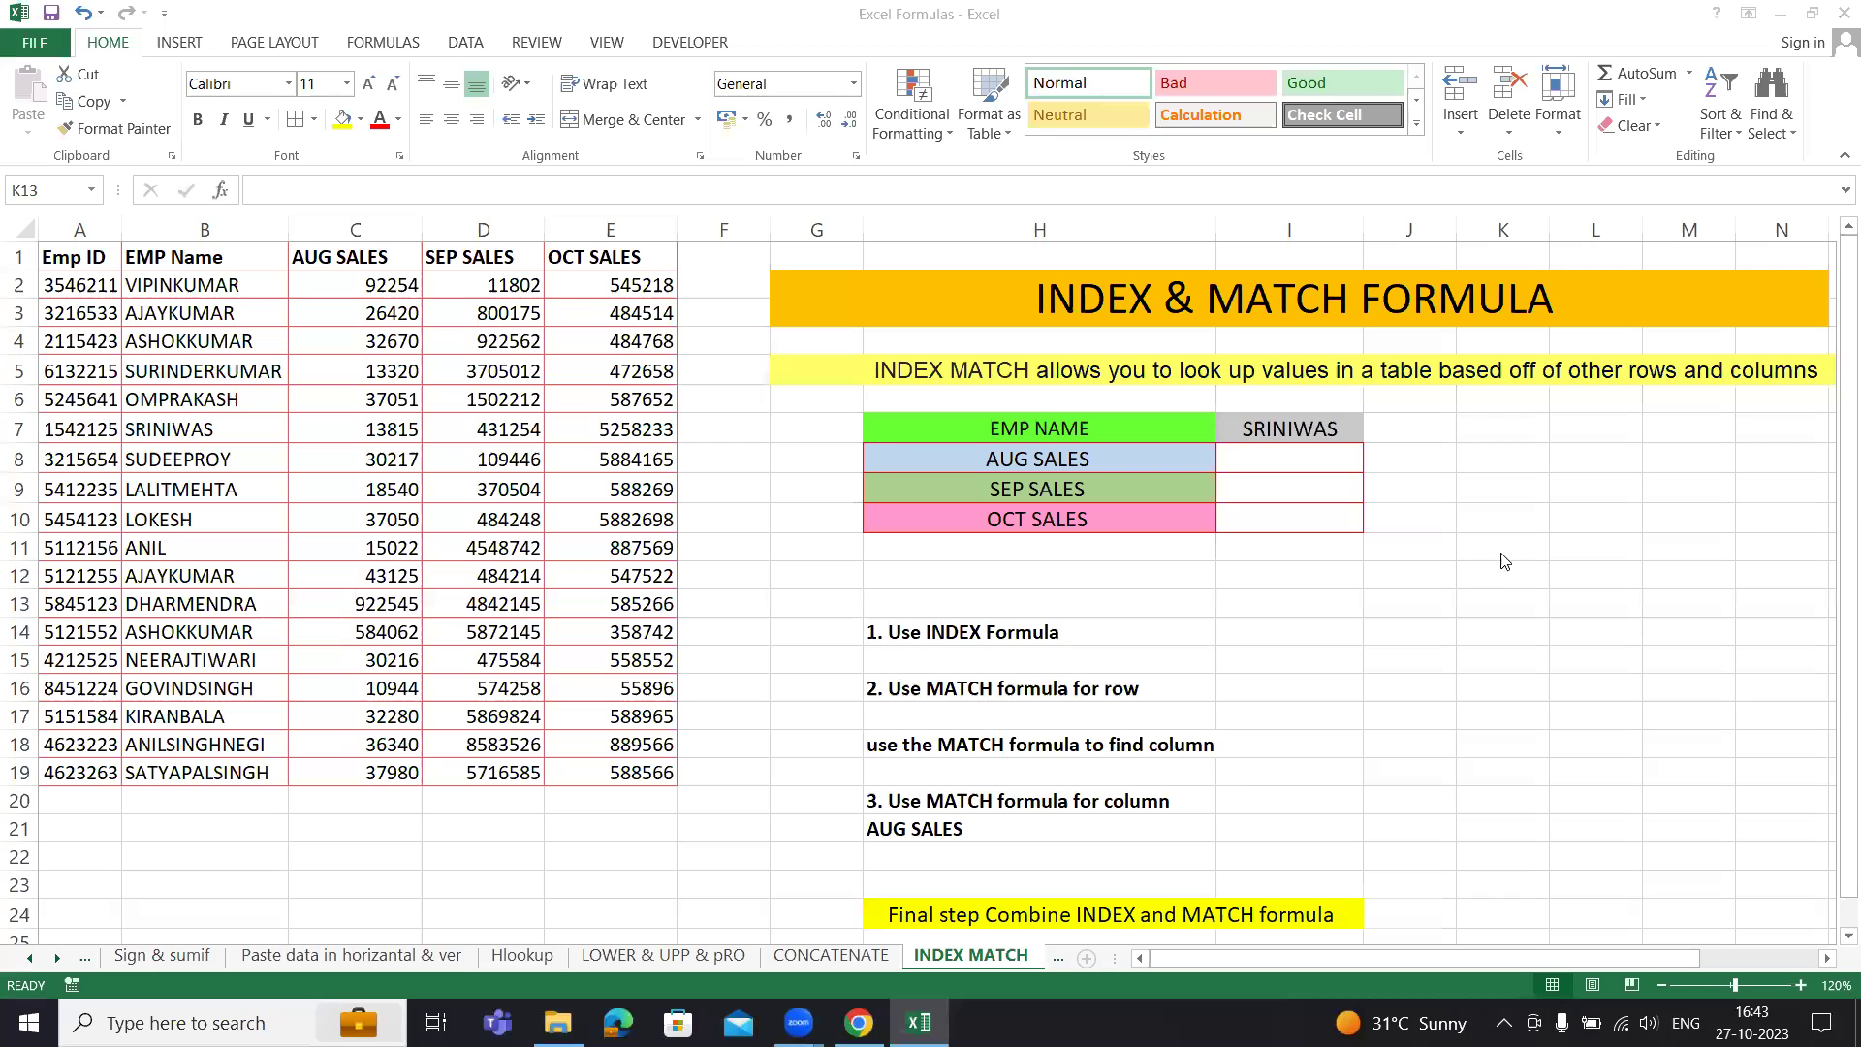
# Step: Review the INDEX & MATCH FORMULA title, the Emp ID values, cell I8 and the H14:H21 step notes
pyautogui.click(1601, 512)
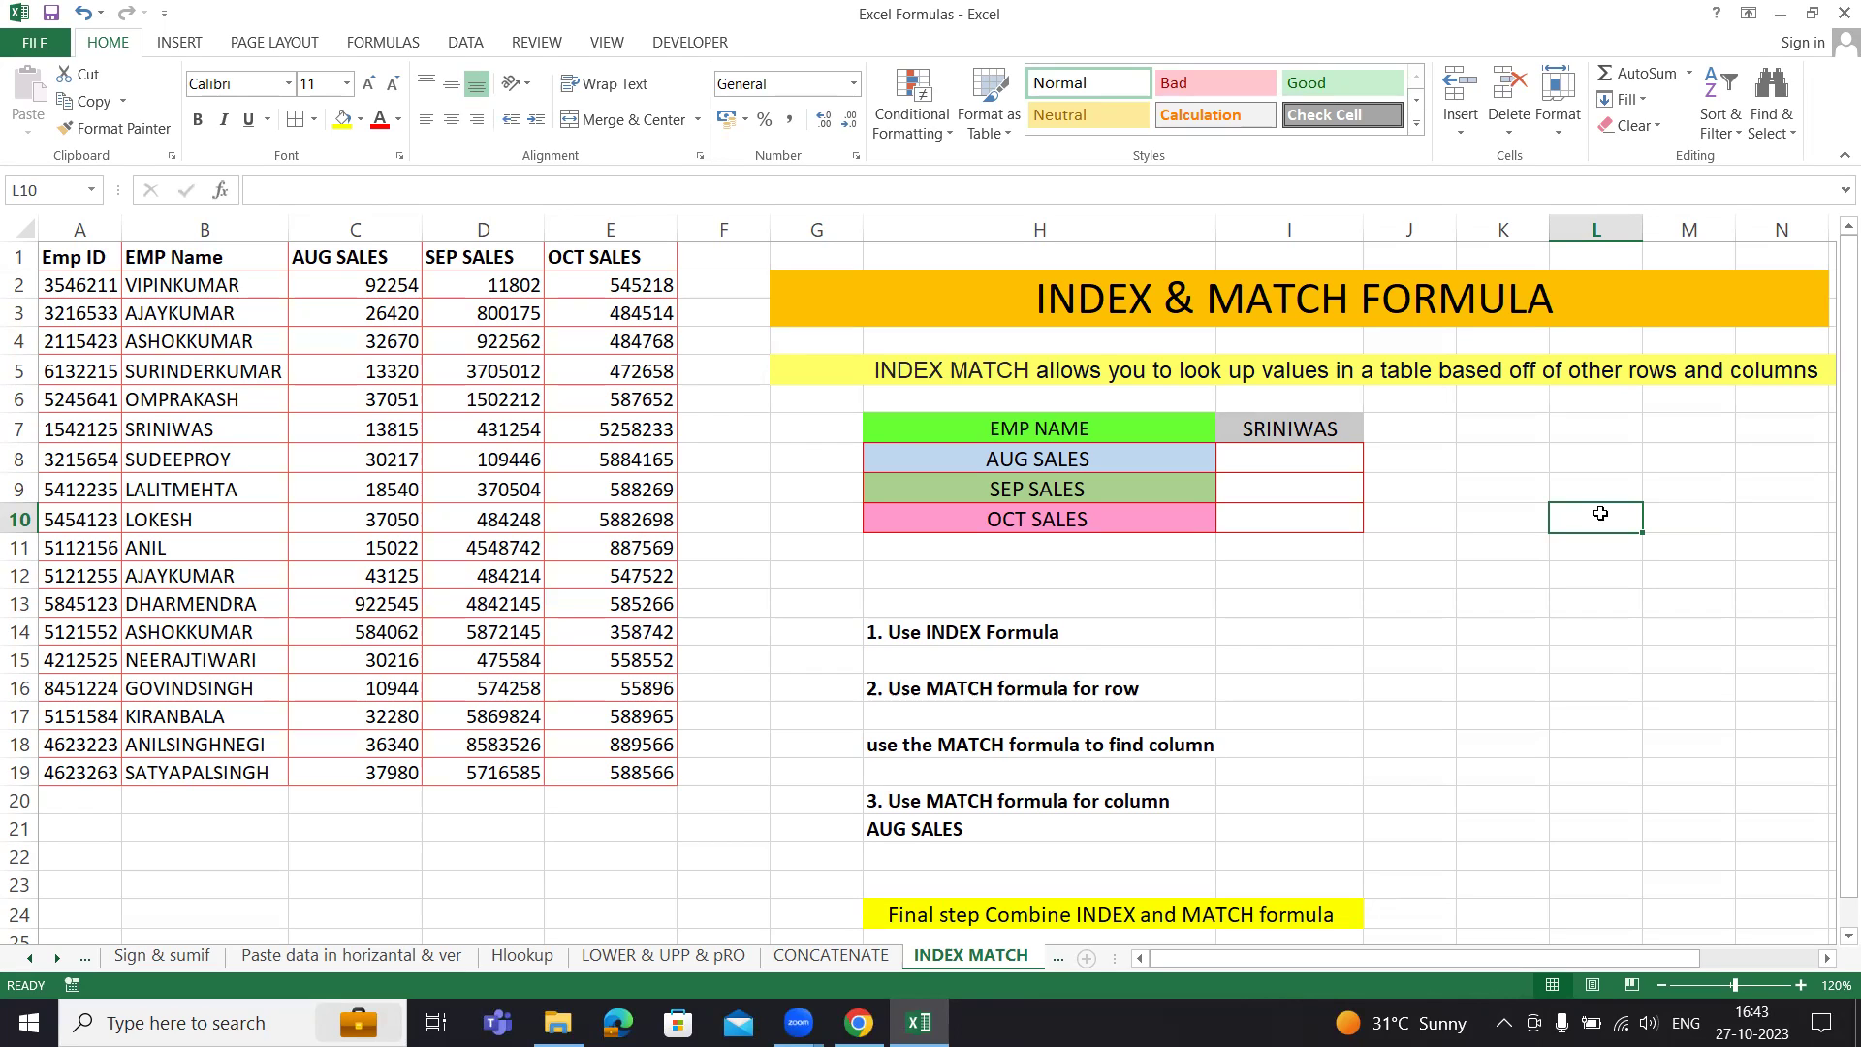
pyautogui.click(1009, 307)
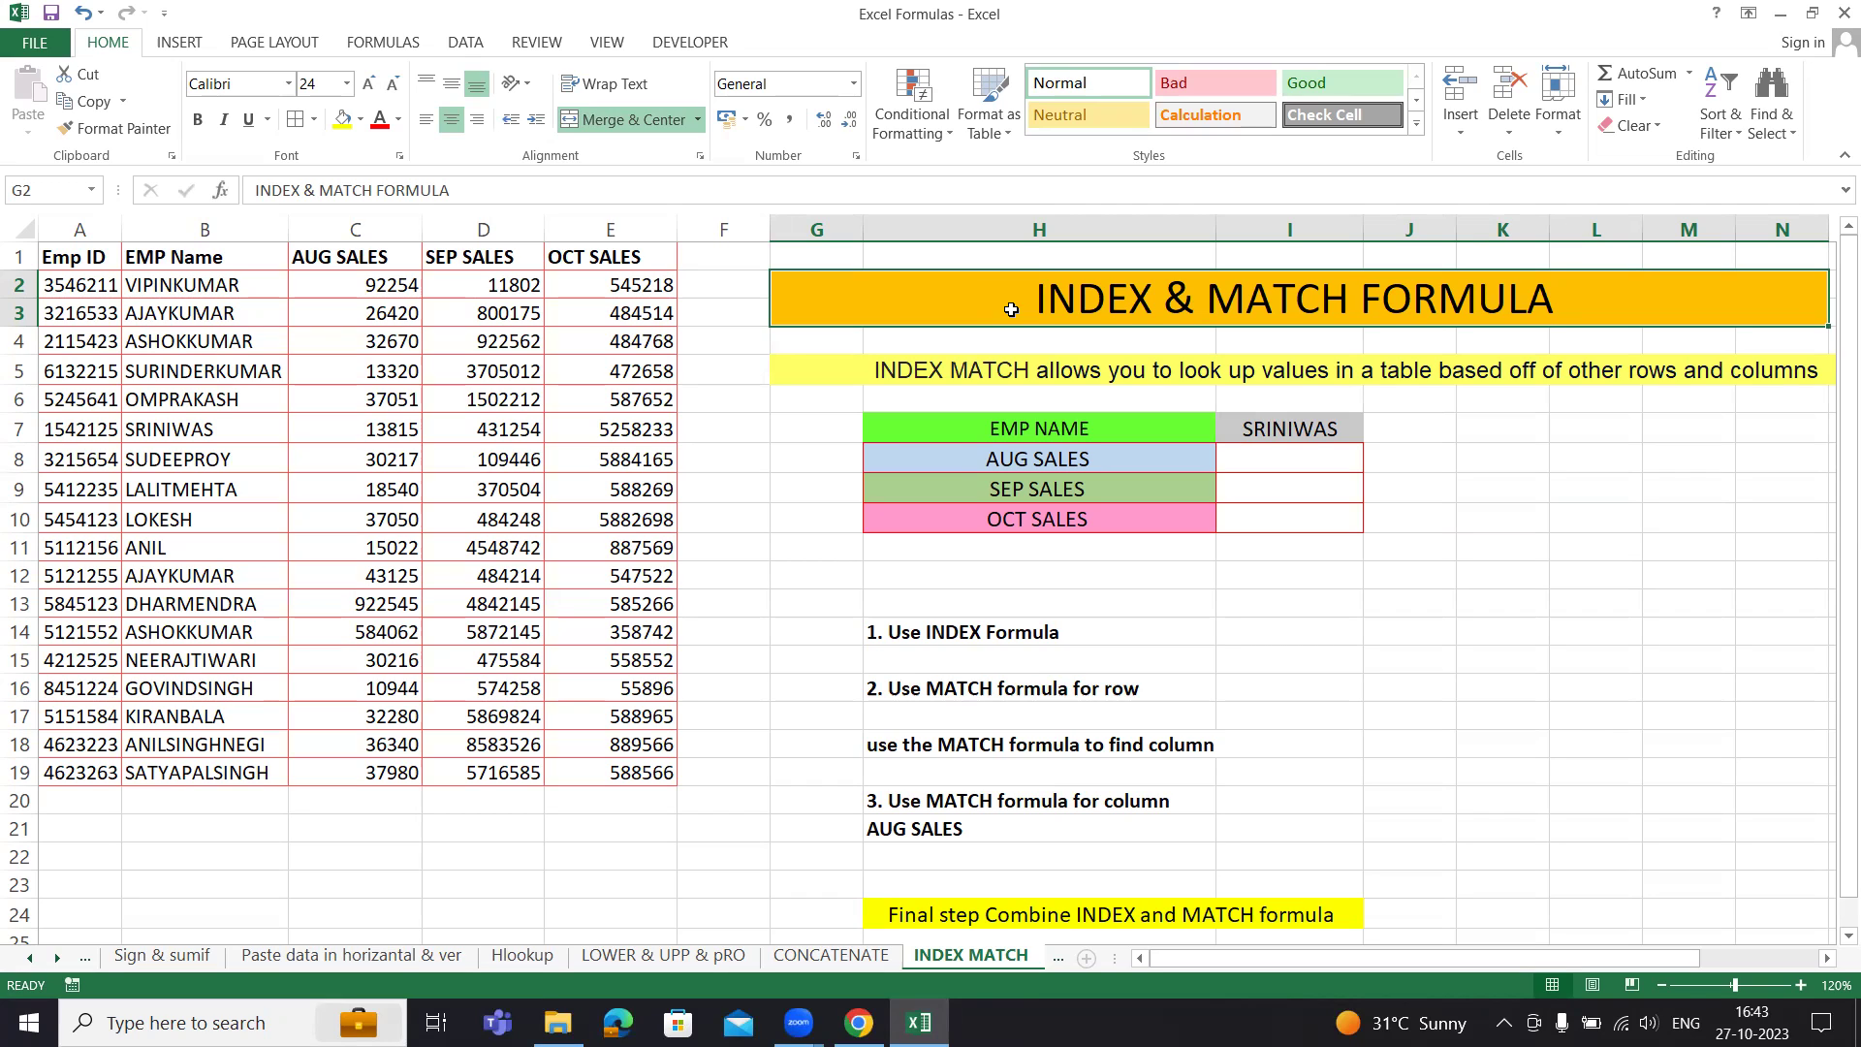
pyautogui.moveTo(64, 257)
pyautogui.mouseDown()
pyautogui.moveTo(59, 672)
pyautogui.moveTo(354, 260)
pyautogui.moveTo(567, 270)
pyautogui.mouseUp()
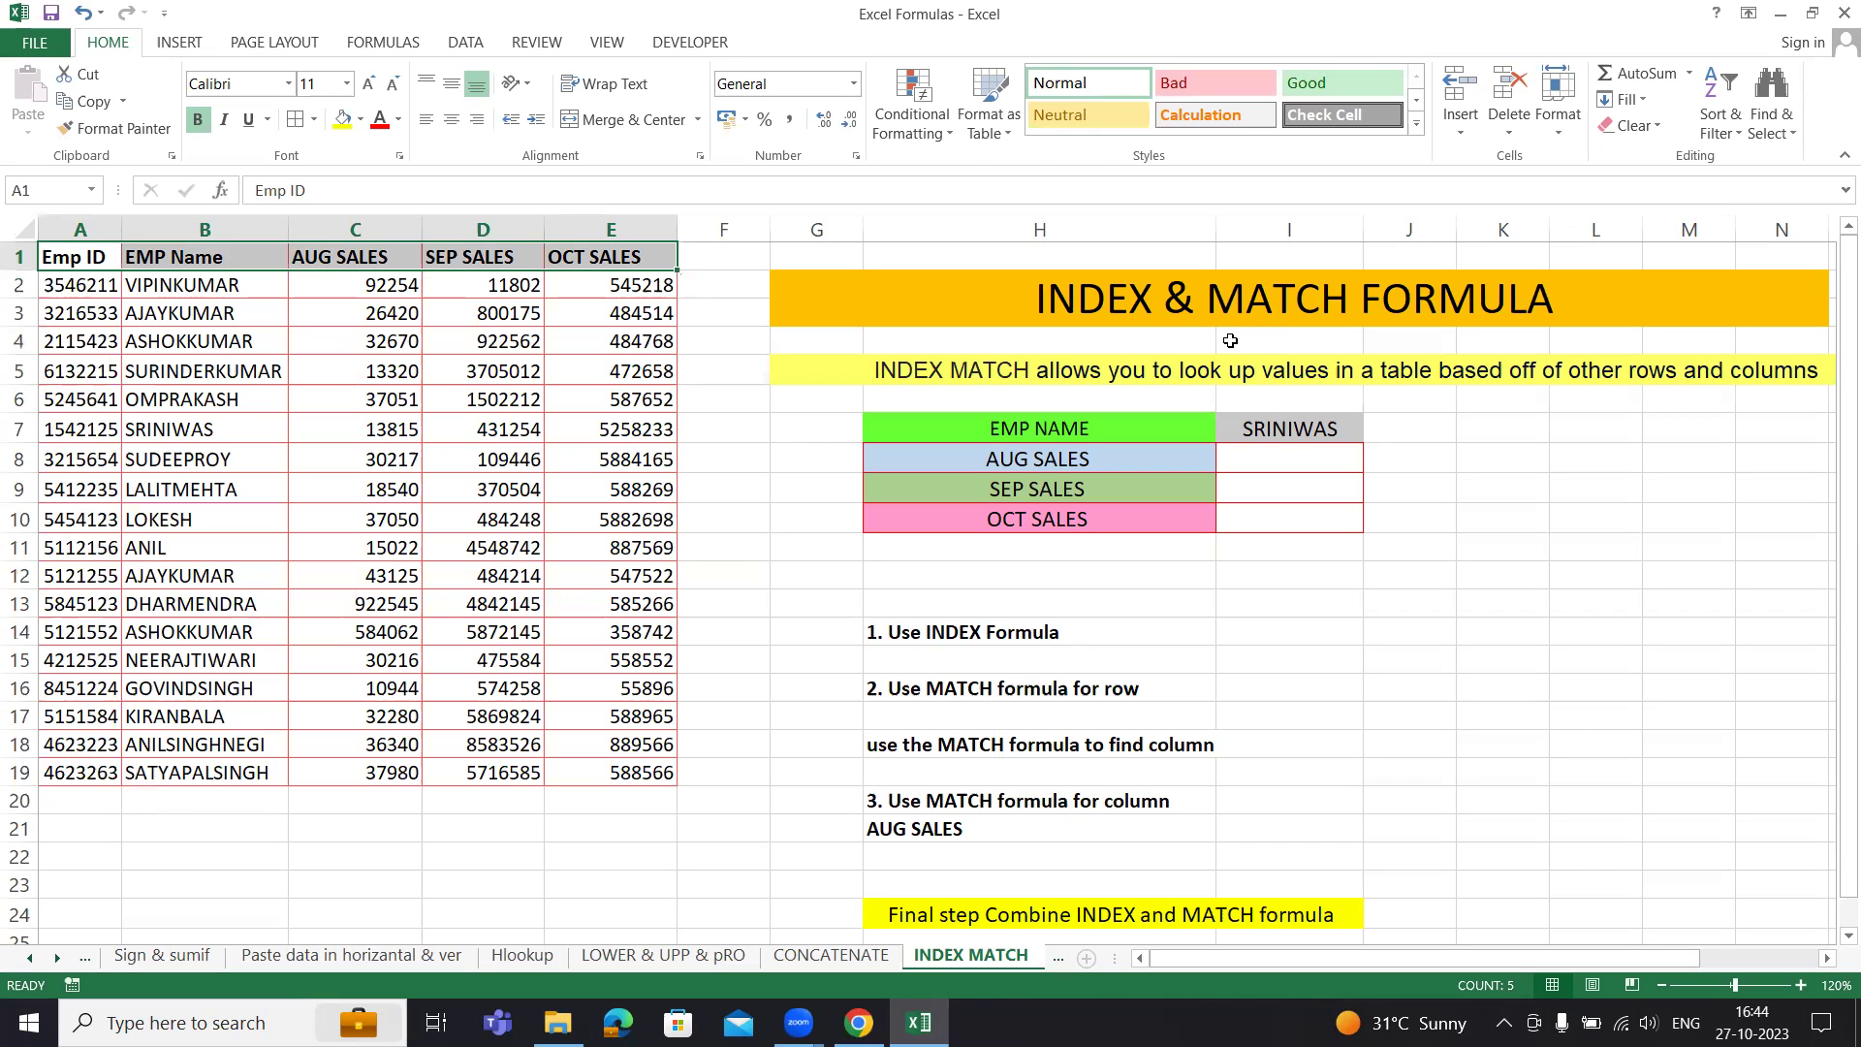
pyautogui.click(1258, 454)
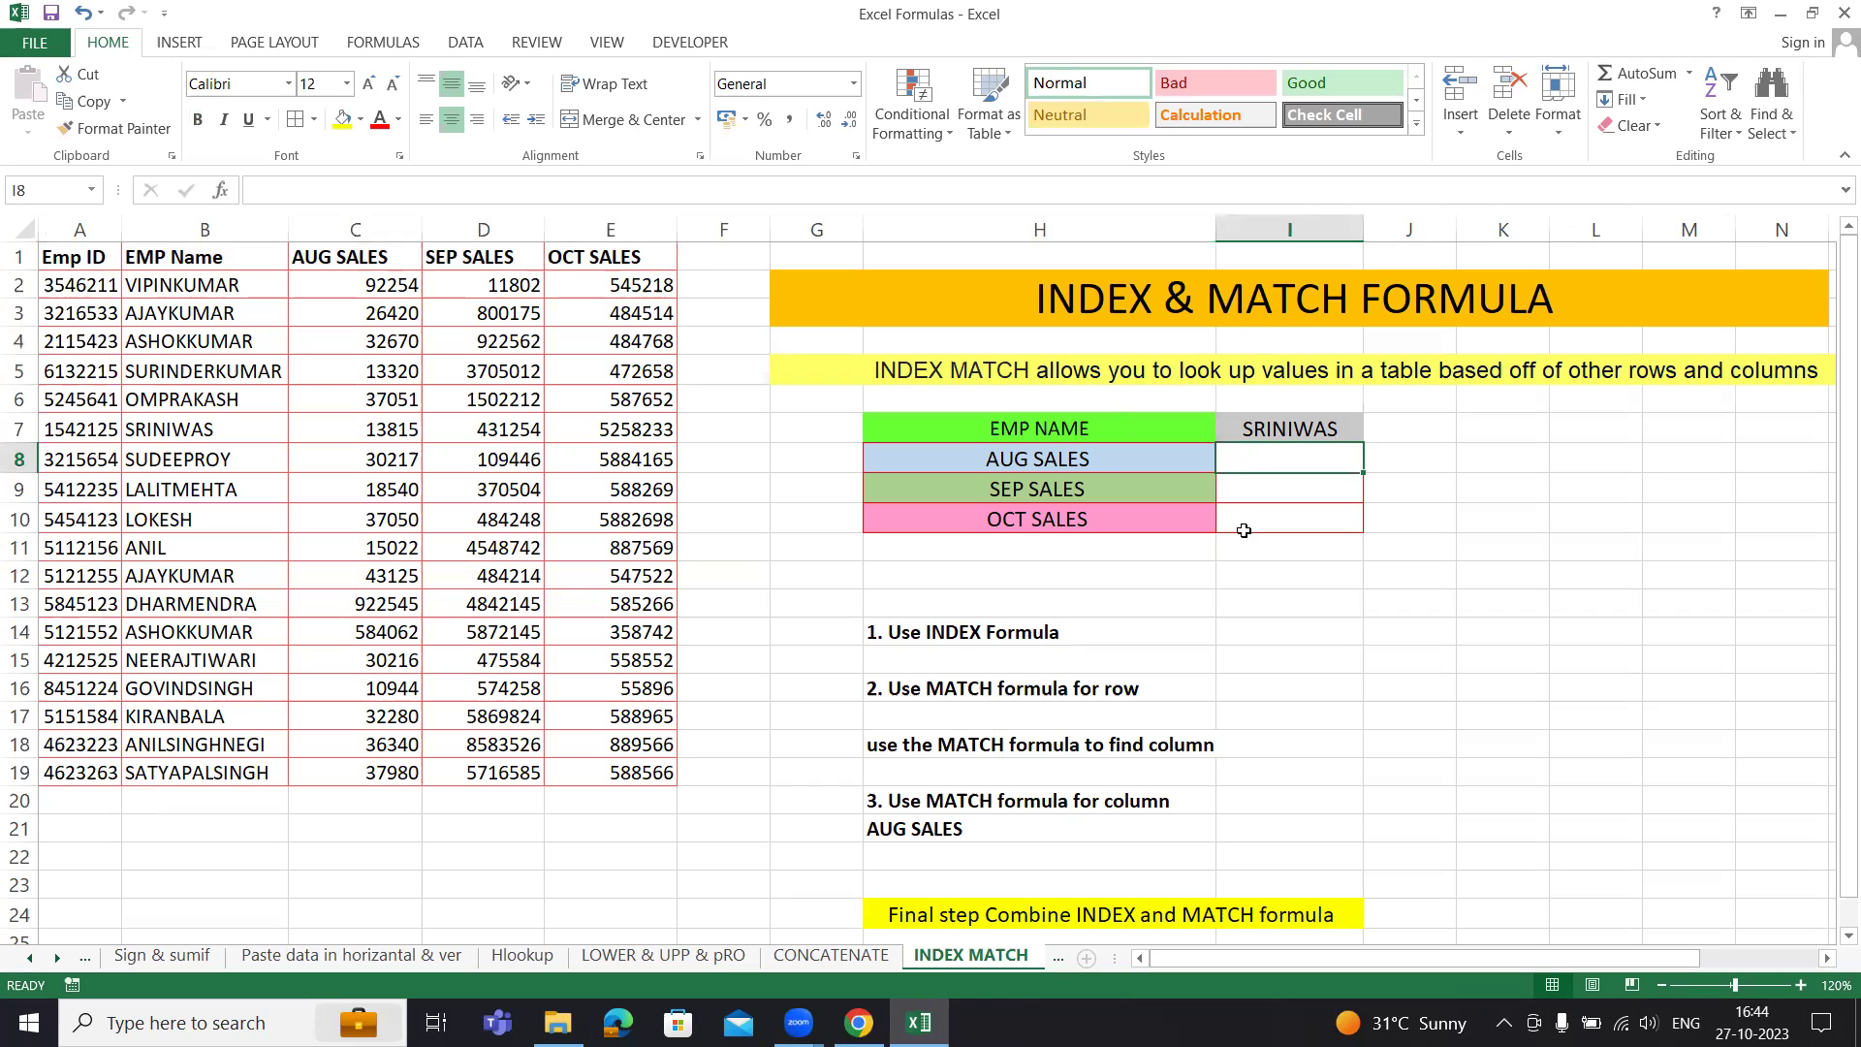
pyautogui.moveTo(1086, 632); pyautogui.dragTo(1058, 815)
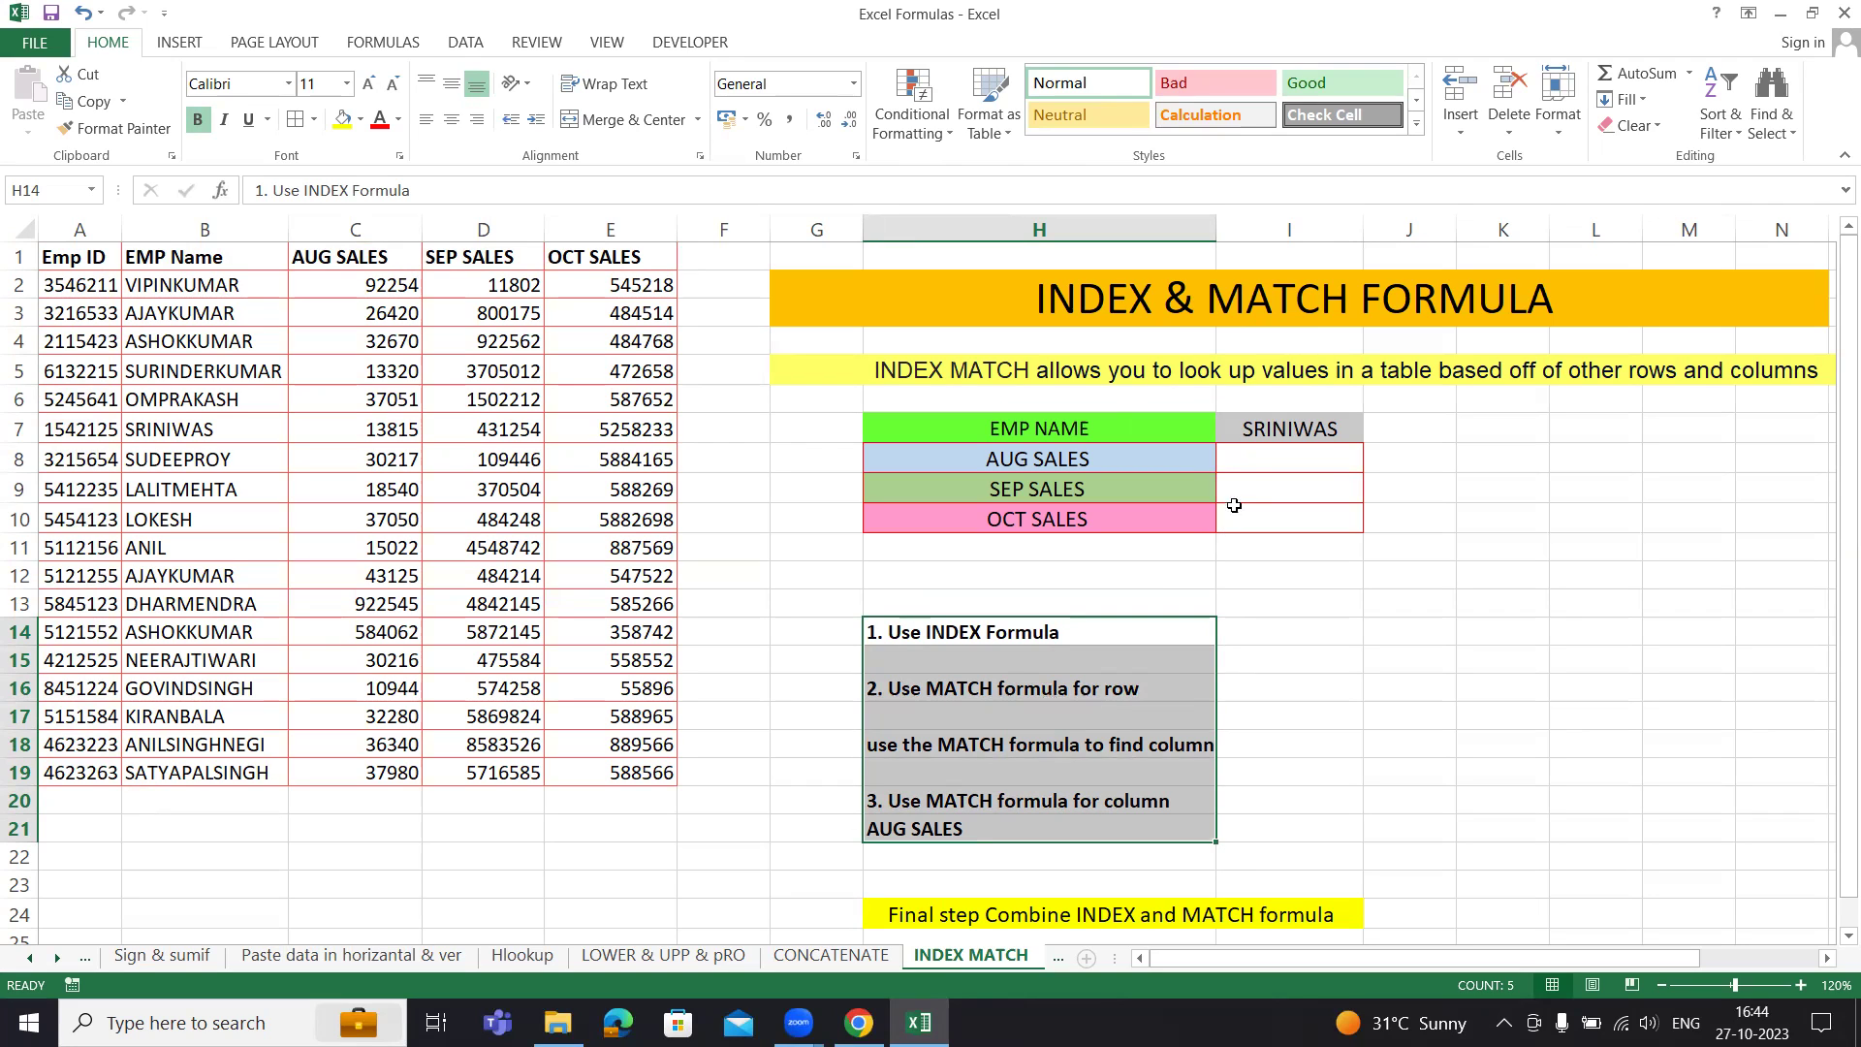
pyautogui.click(1259, 457)
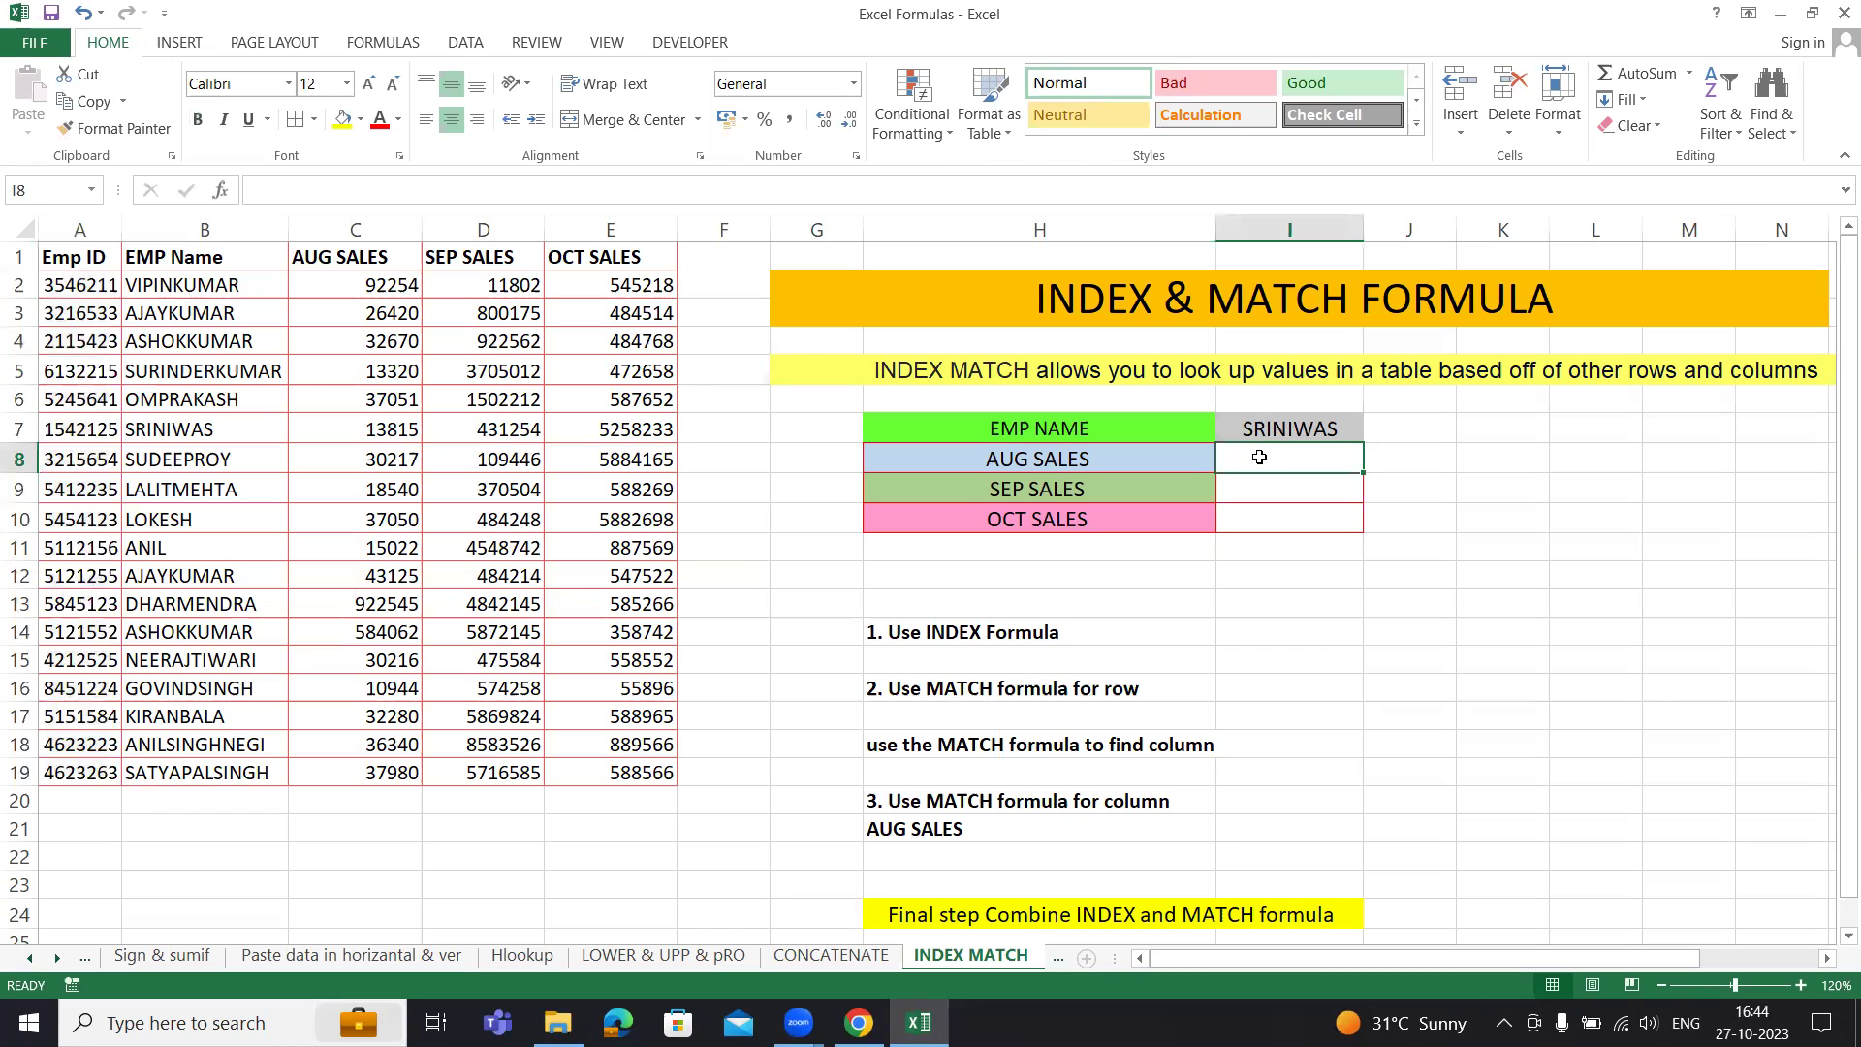
pyautogui.moveTo(992, 632); pyautogui.dragTo(964, 822)
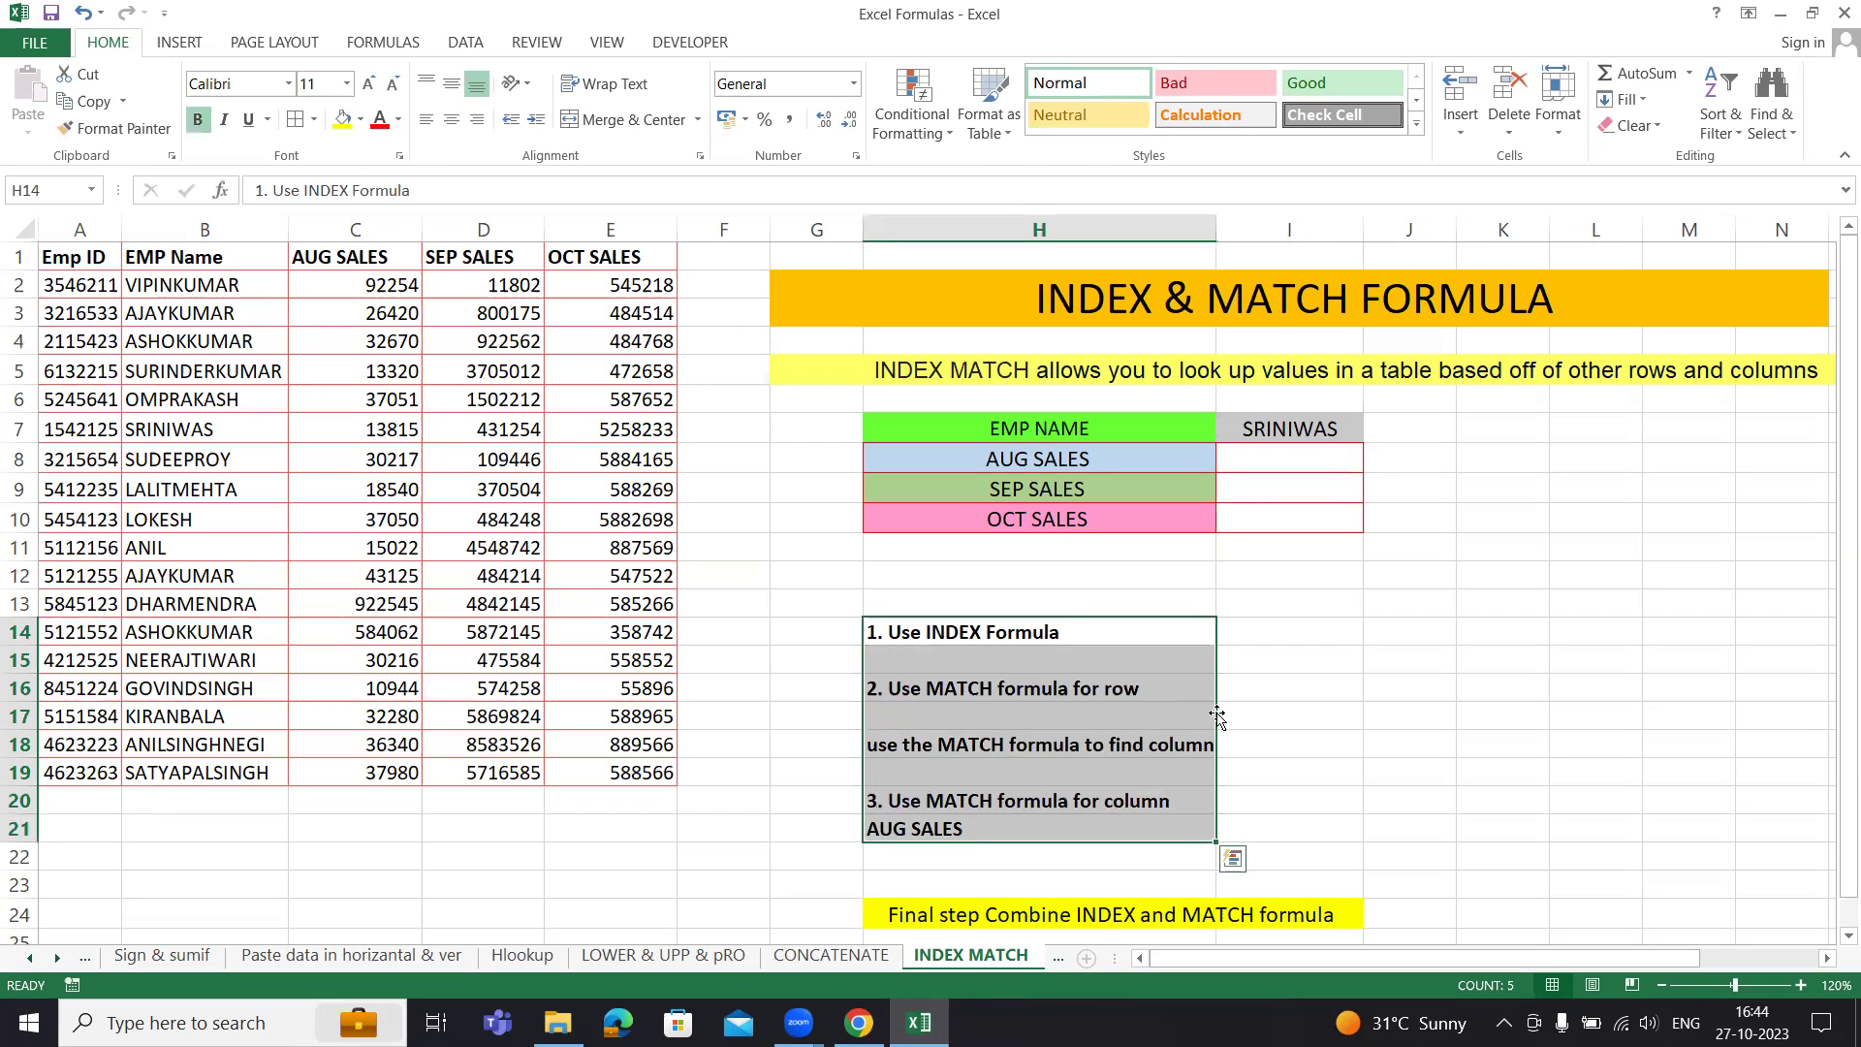
pyautogui.click(1436, 588)
pyautogui.click(1272, 455)
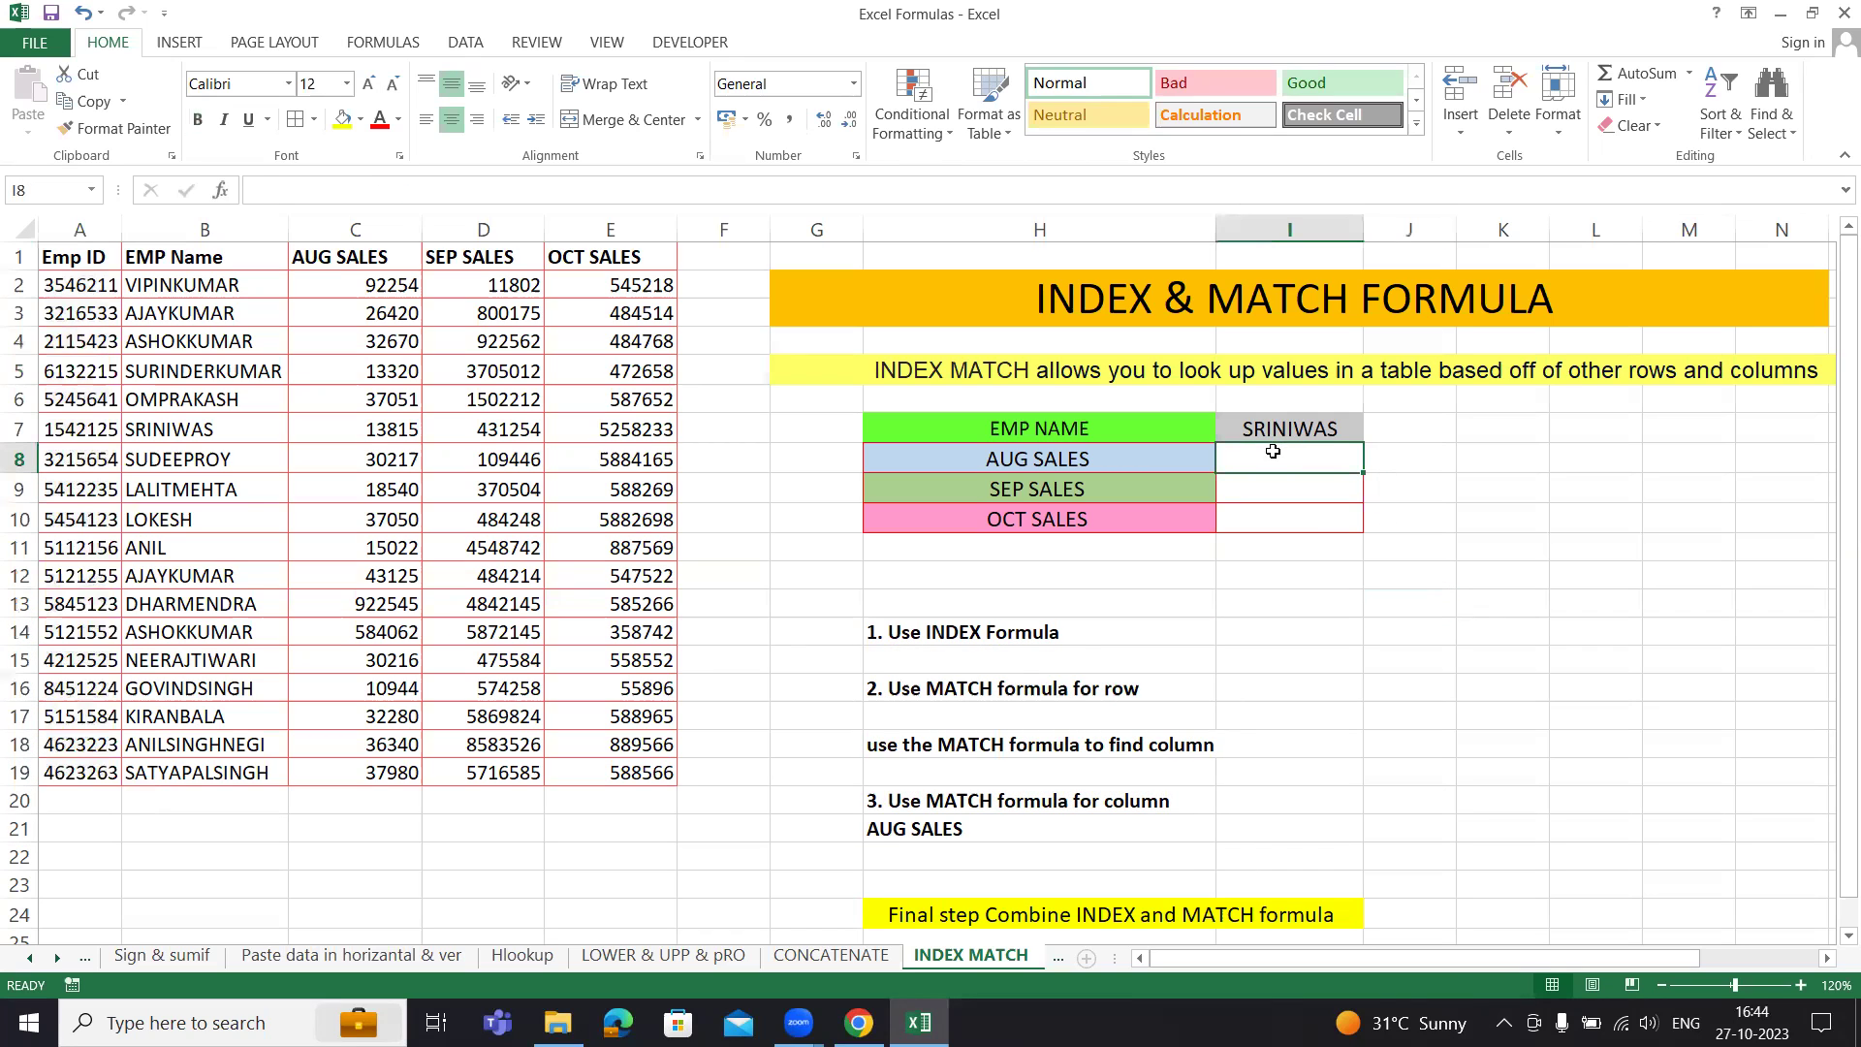
# Step: Point out the sales table A1:E19 and its Emp ID, EMP Name, AUG SALES and SEP SALES headers
pyautogui.moveTo(55, 259); pyautogui.dragTo(631, 773)
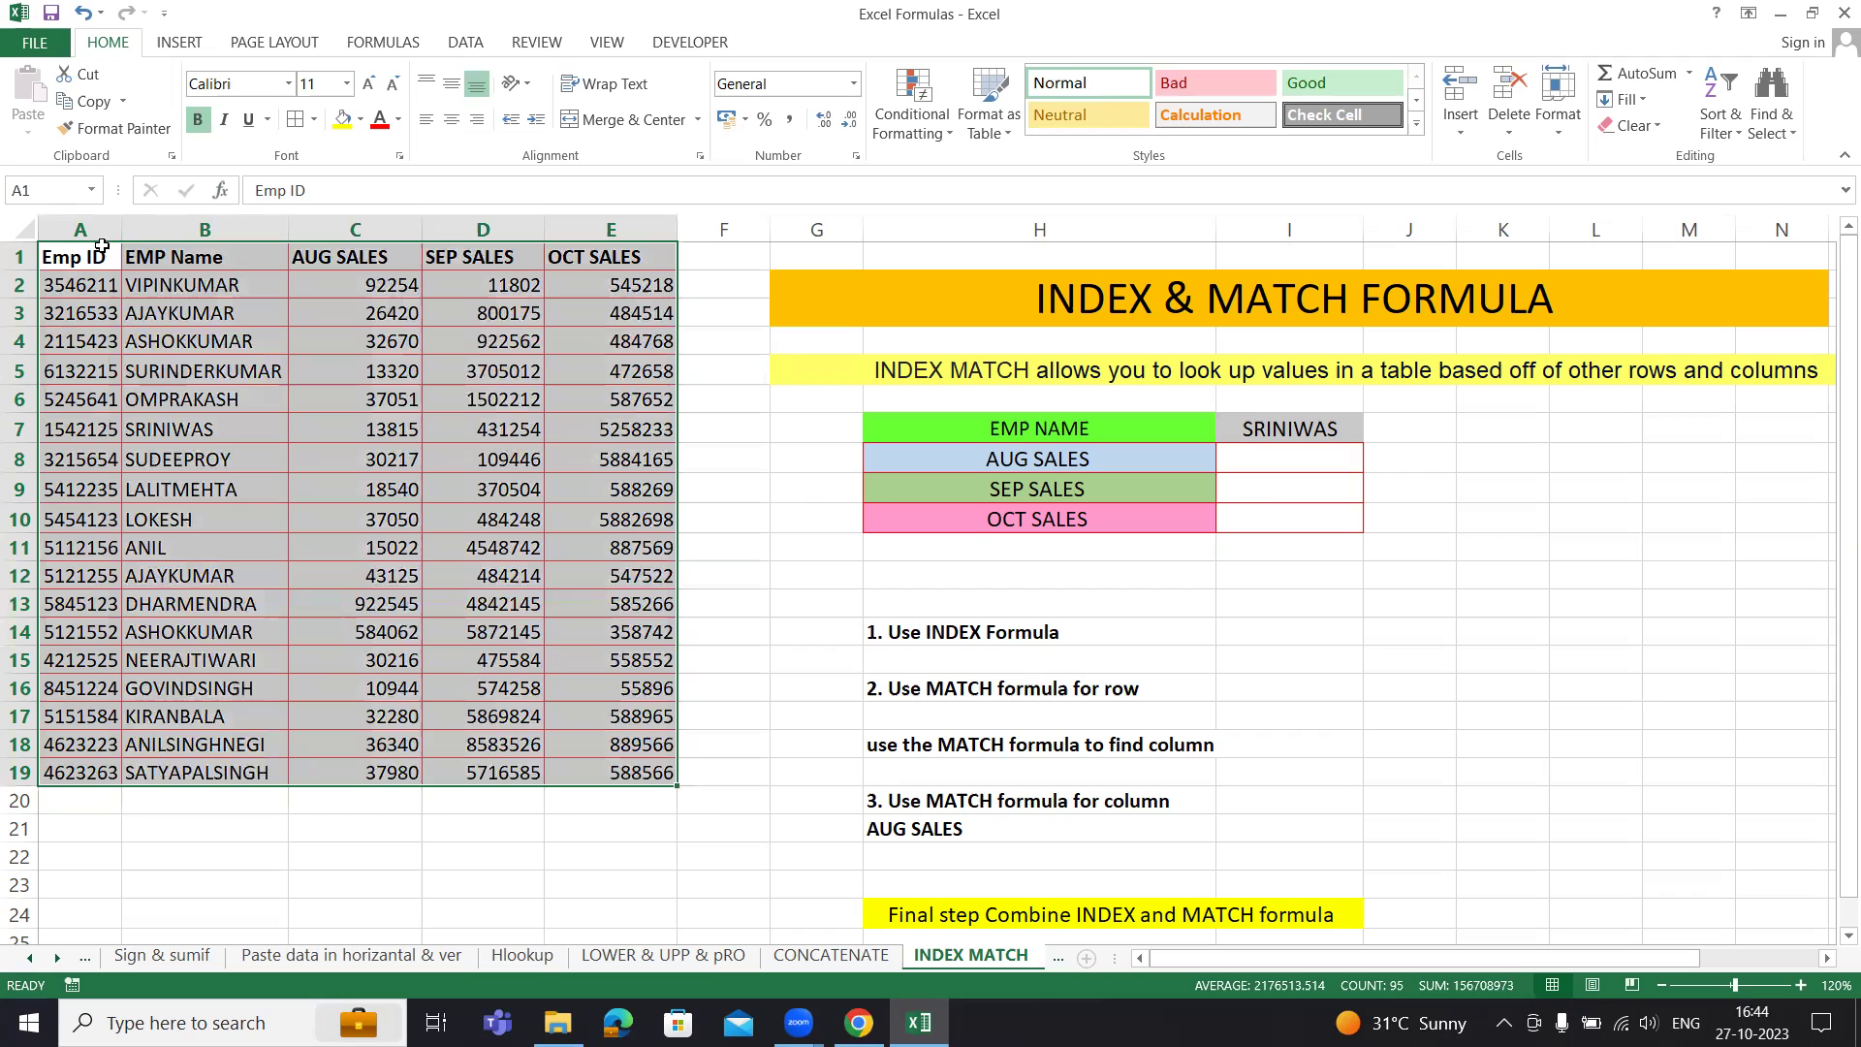
pyautogui.click(86, 256)
pyautogui.click(86, 256)
pyautogui.click(194, 256)
pyautogui.click(356, 258)
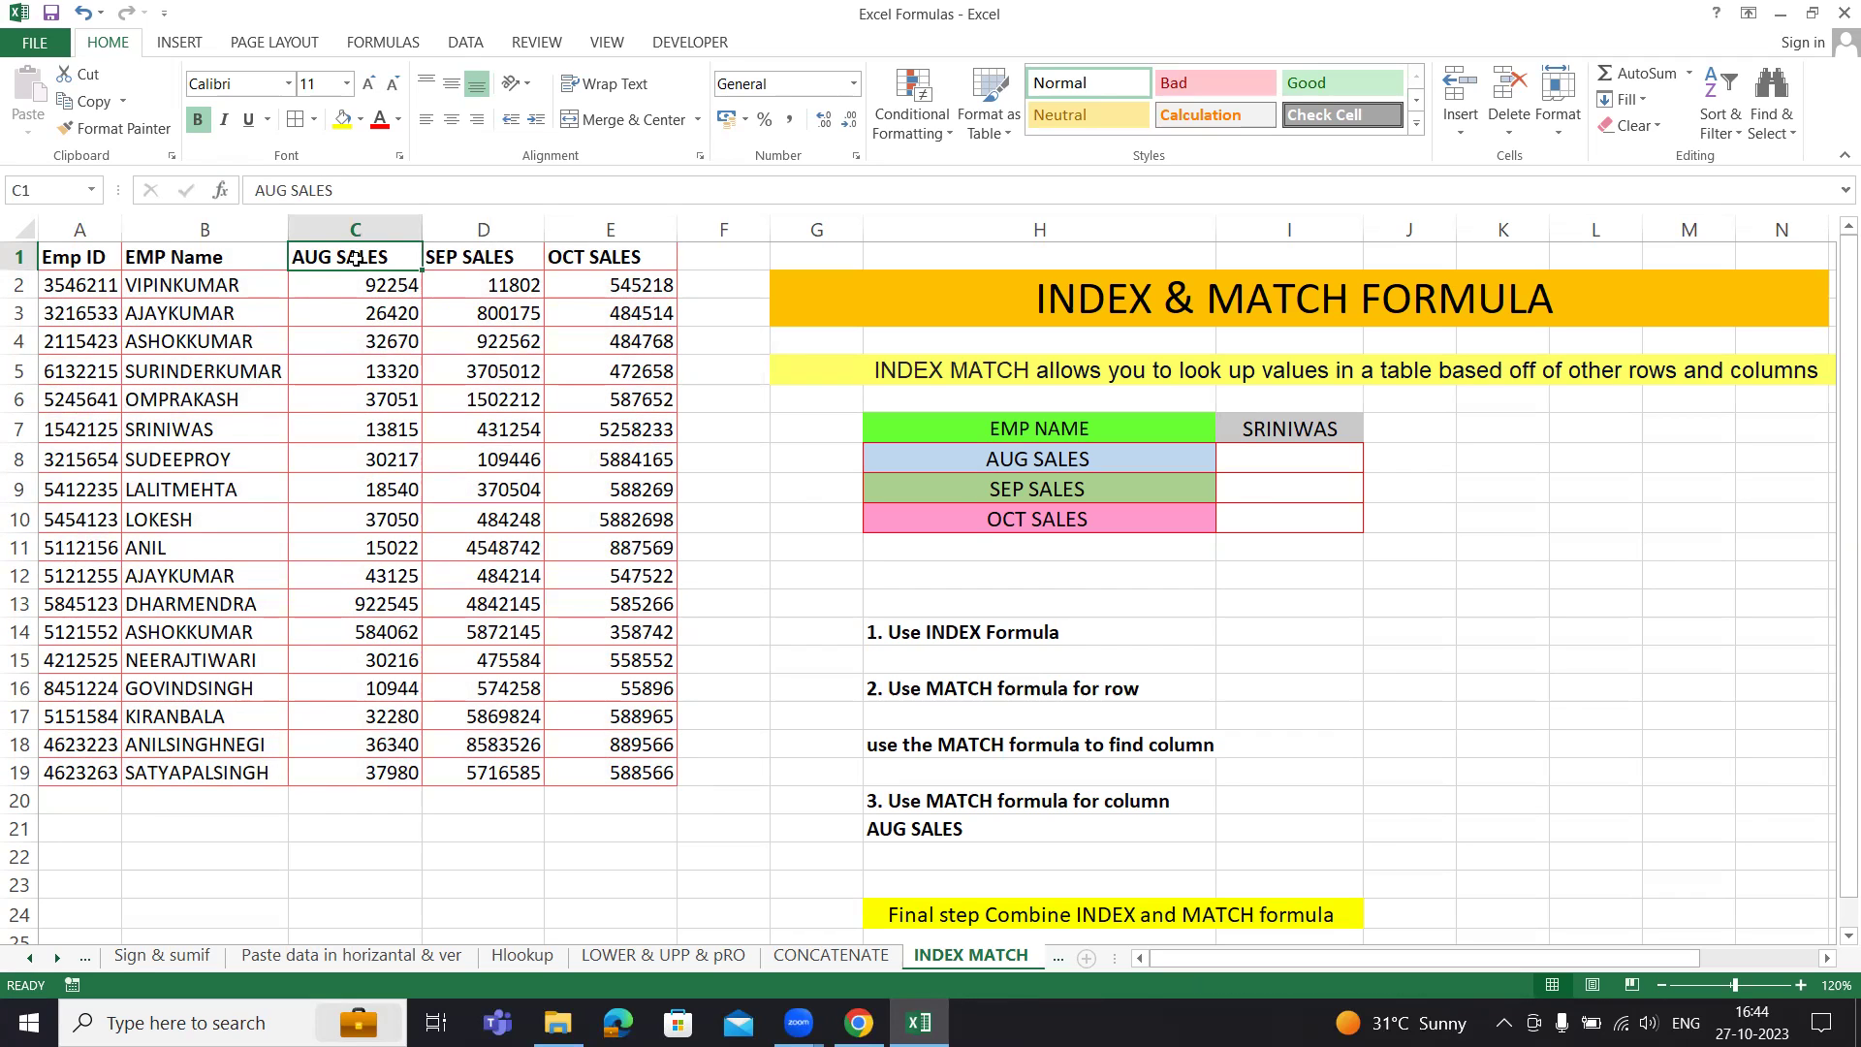
pyautogui.click(491, 256)
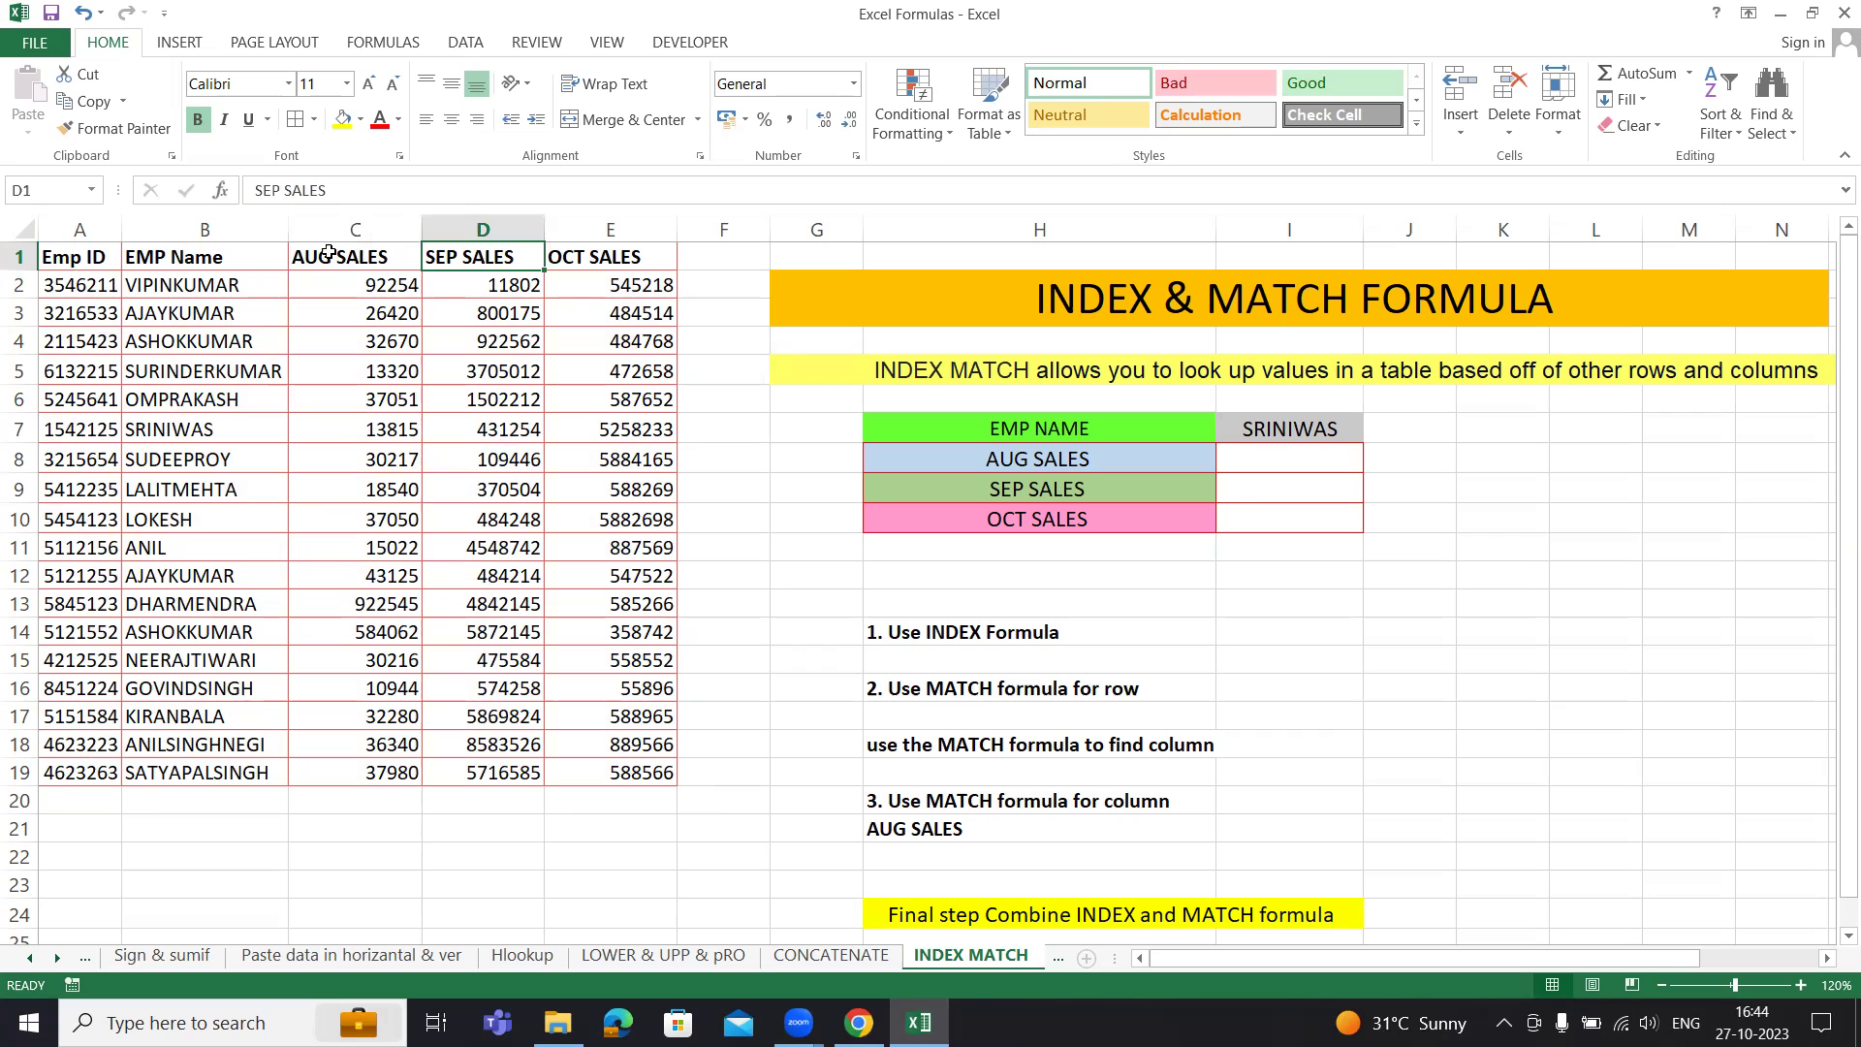
# Step: Centre the header row A1:E1 both horizontally and vertically
pyautogui.moveTo(87, 256); pyautogui.dragTo(567, 250)
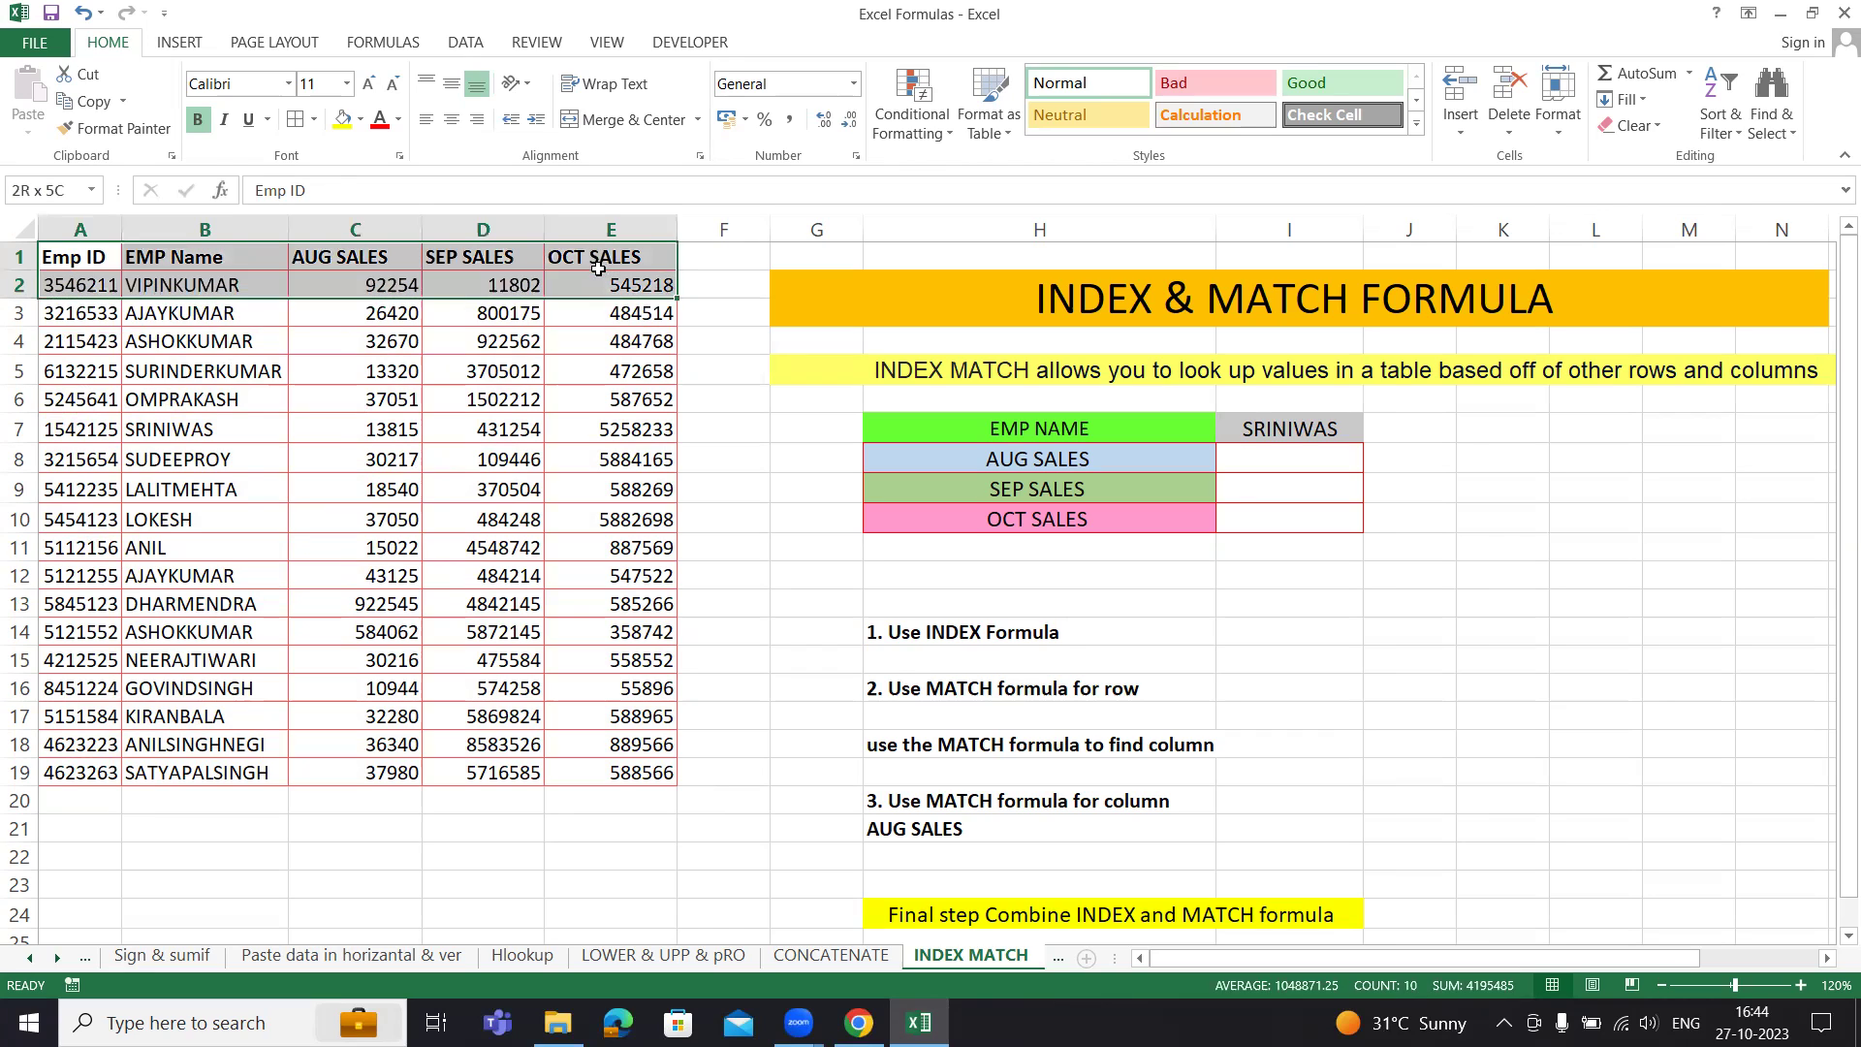
pyautogui.click(452, 119)
pyautogui.click(452, 84)
pyautogui.click(1264, 540)
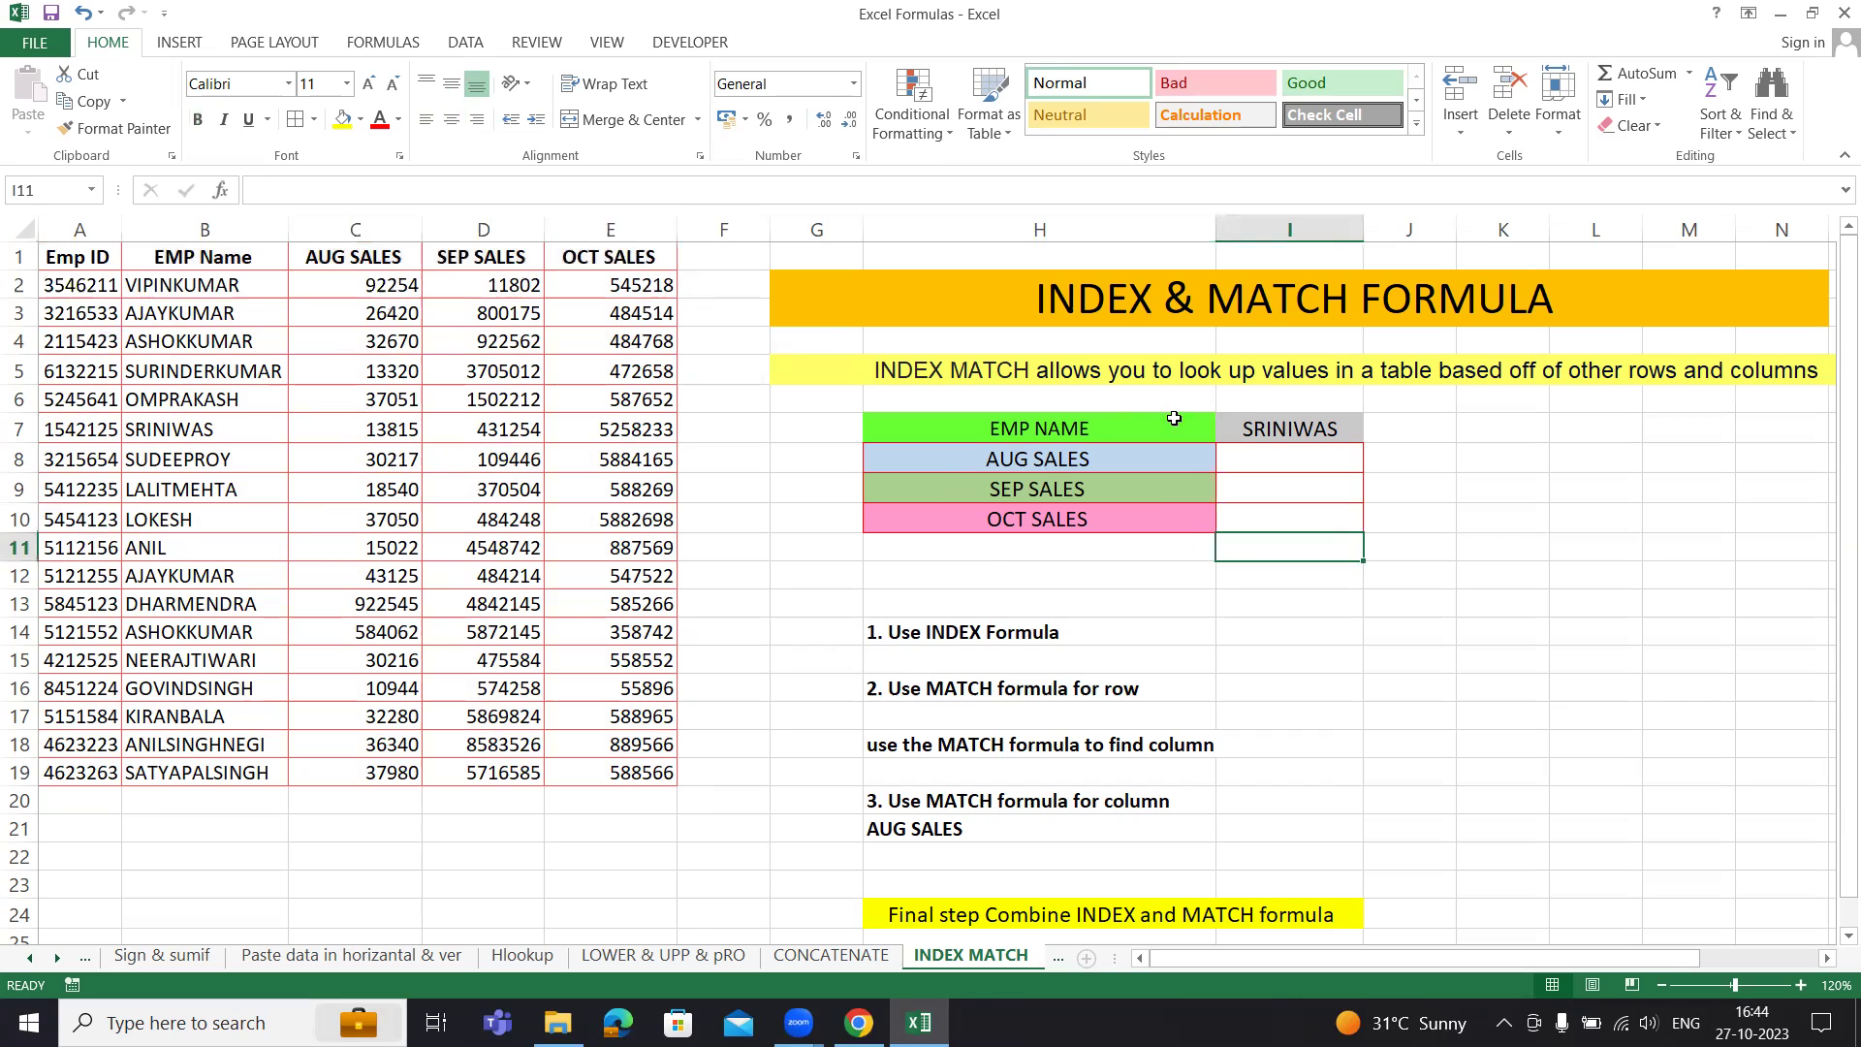
# Step: Point out the lookup name SRINIWAS and the AUG, SEP and OCT SALES labels, ending in I8
pyautogui.click(1265, 428)
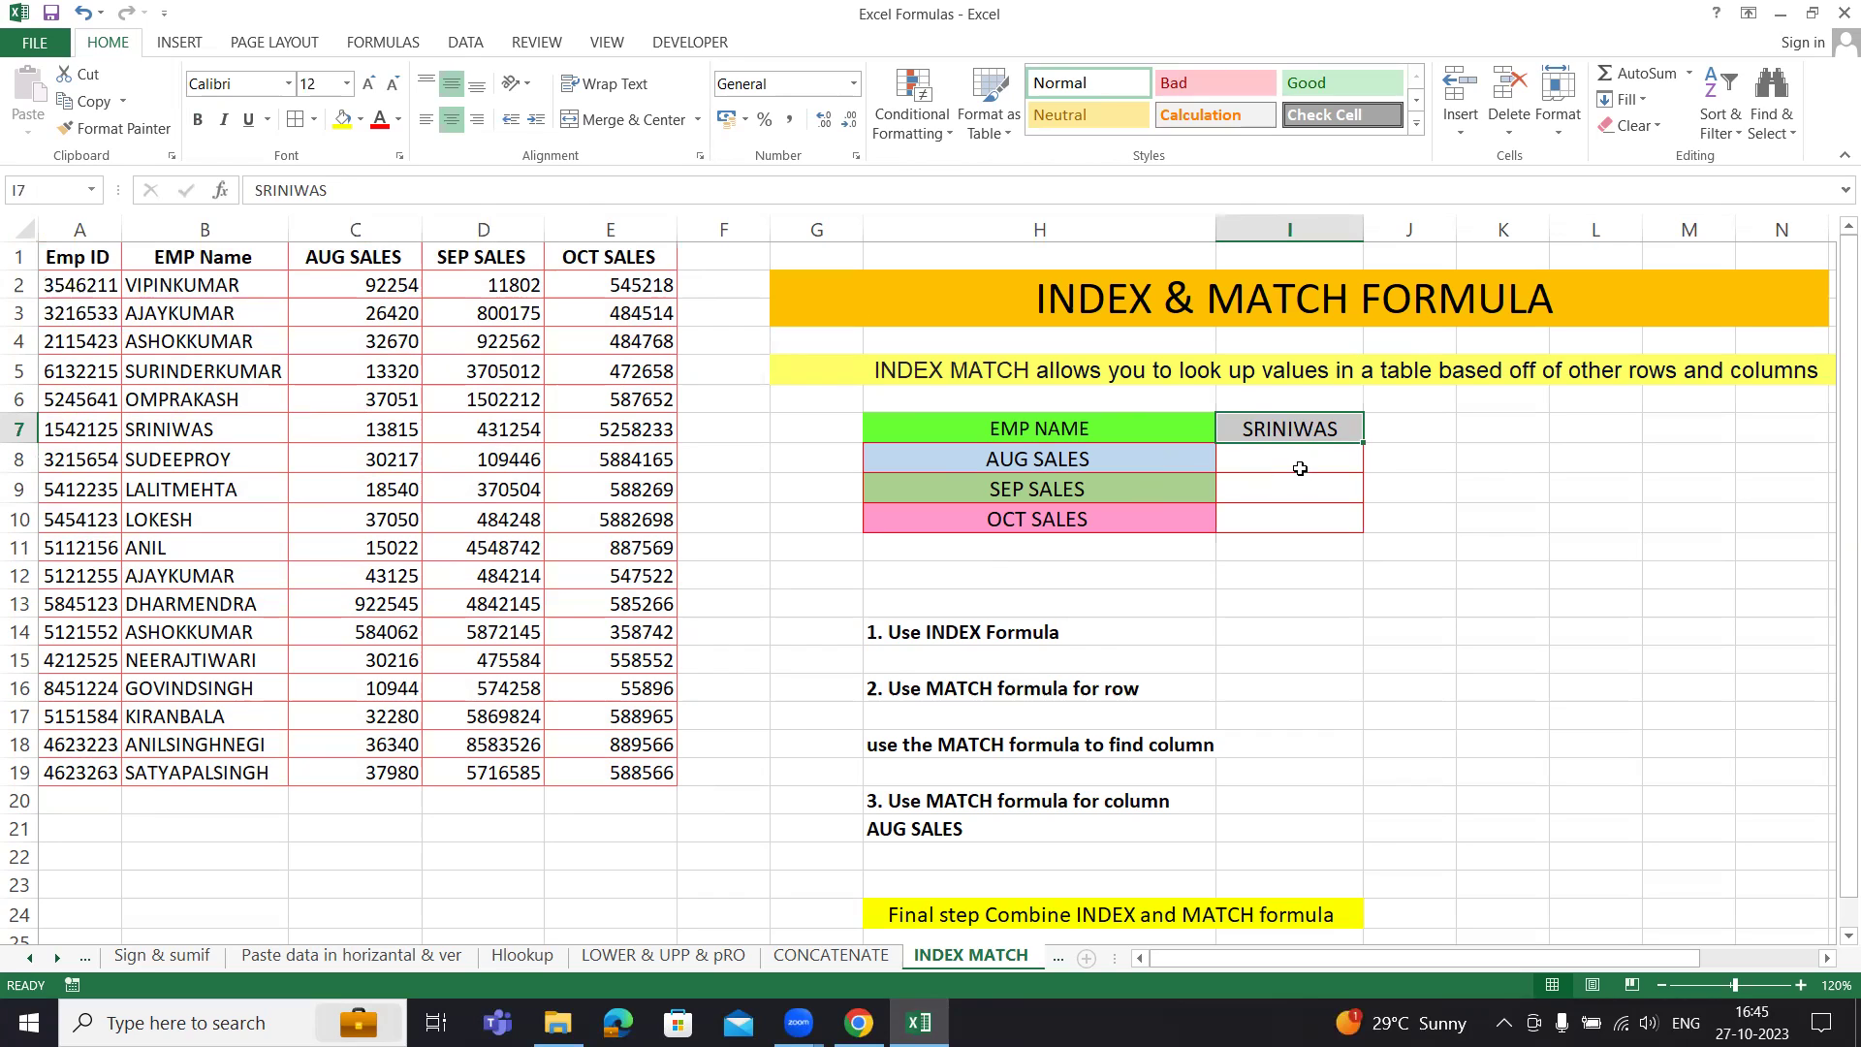
pyautogui.click(1115, 465)
pyautogui.click(1105, 487)
pyautogui.click(1093, 520)
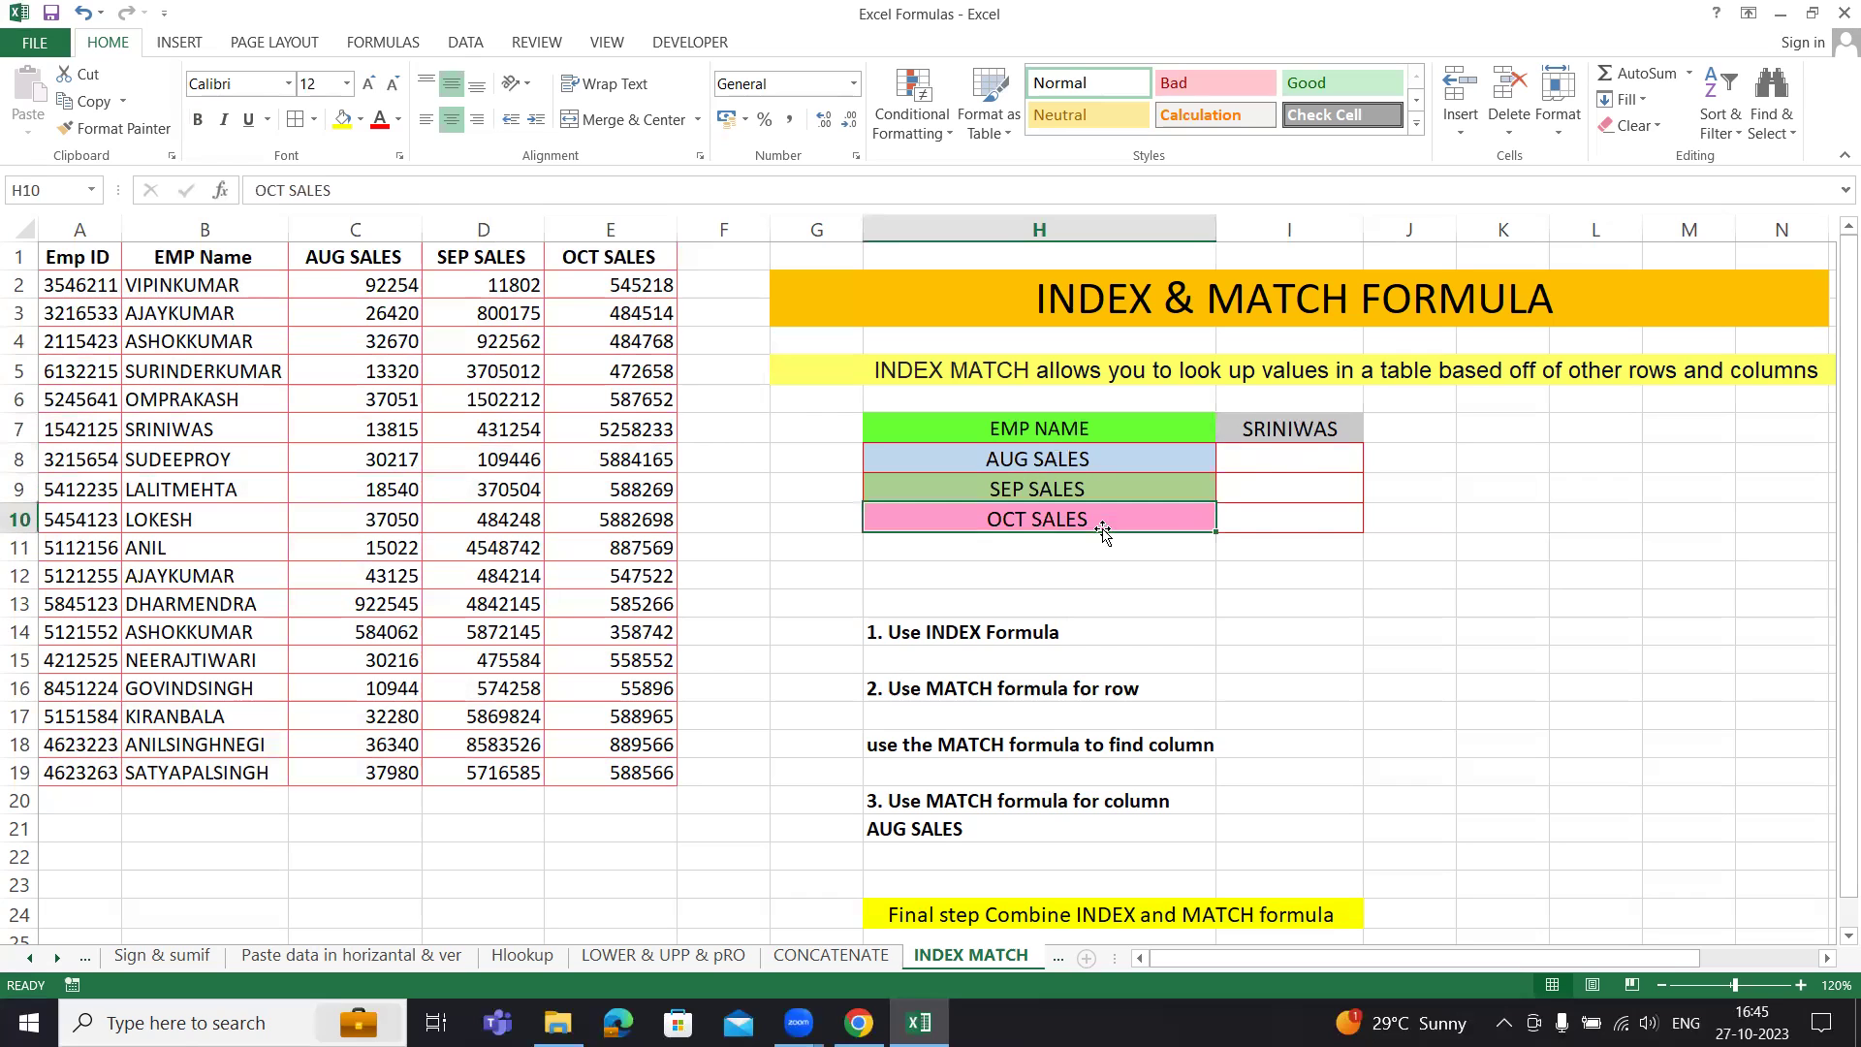
pyautogui.click(1273, 466)
pyautogui.click(1467, 492)
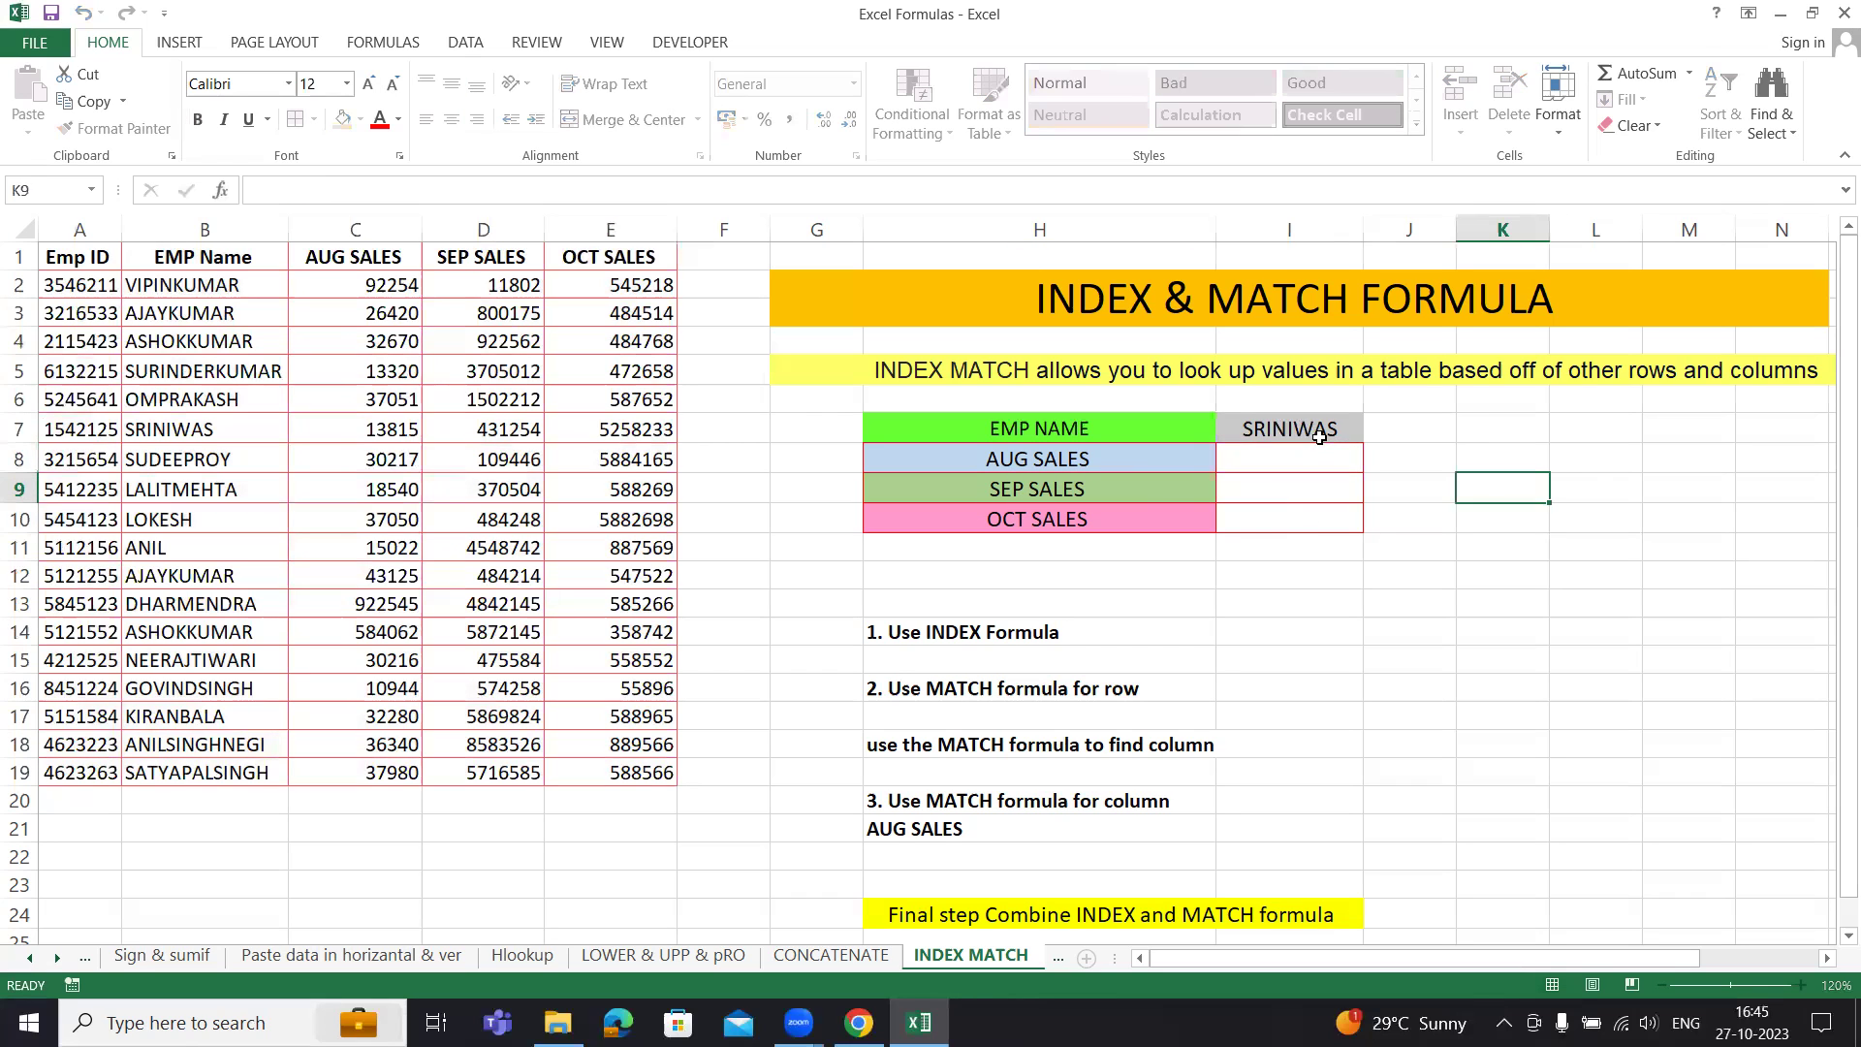
pyautogui.click(1304, 453)
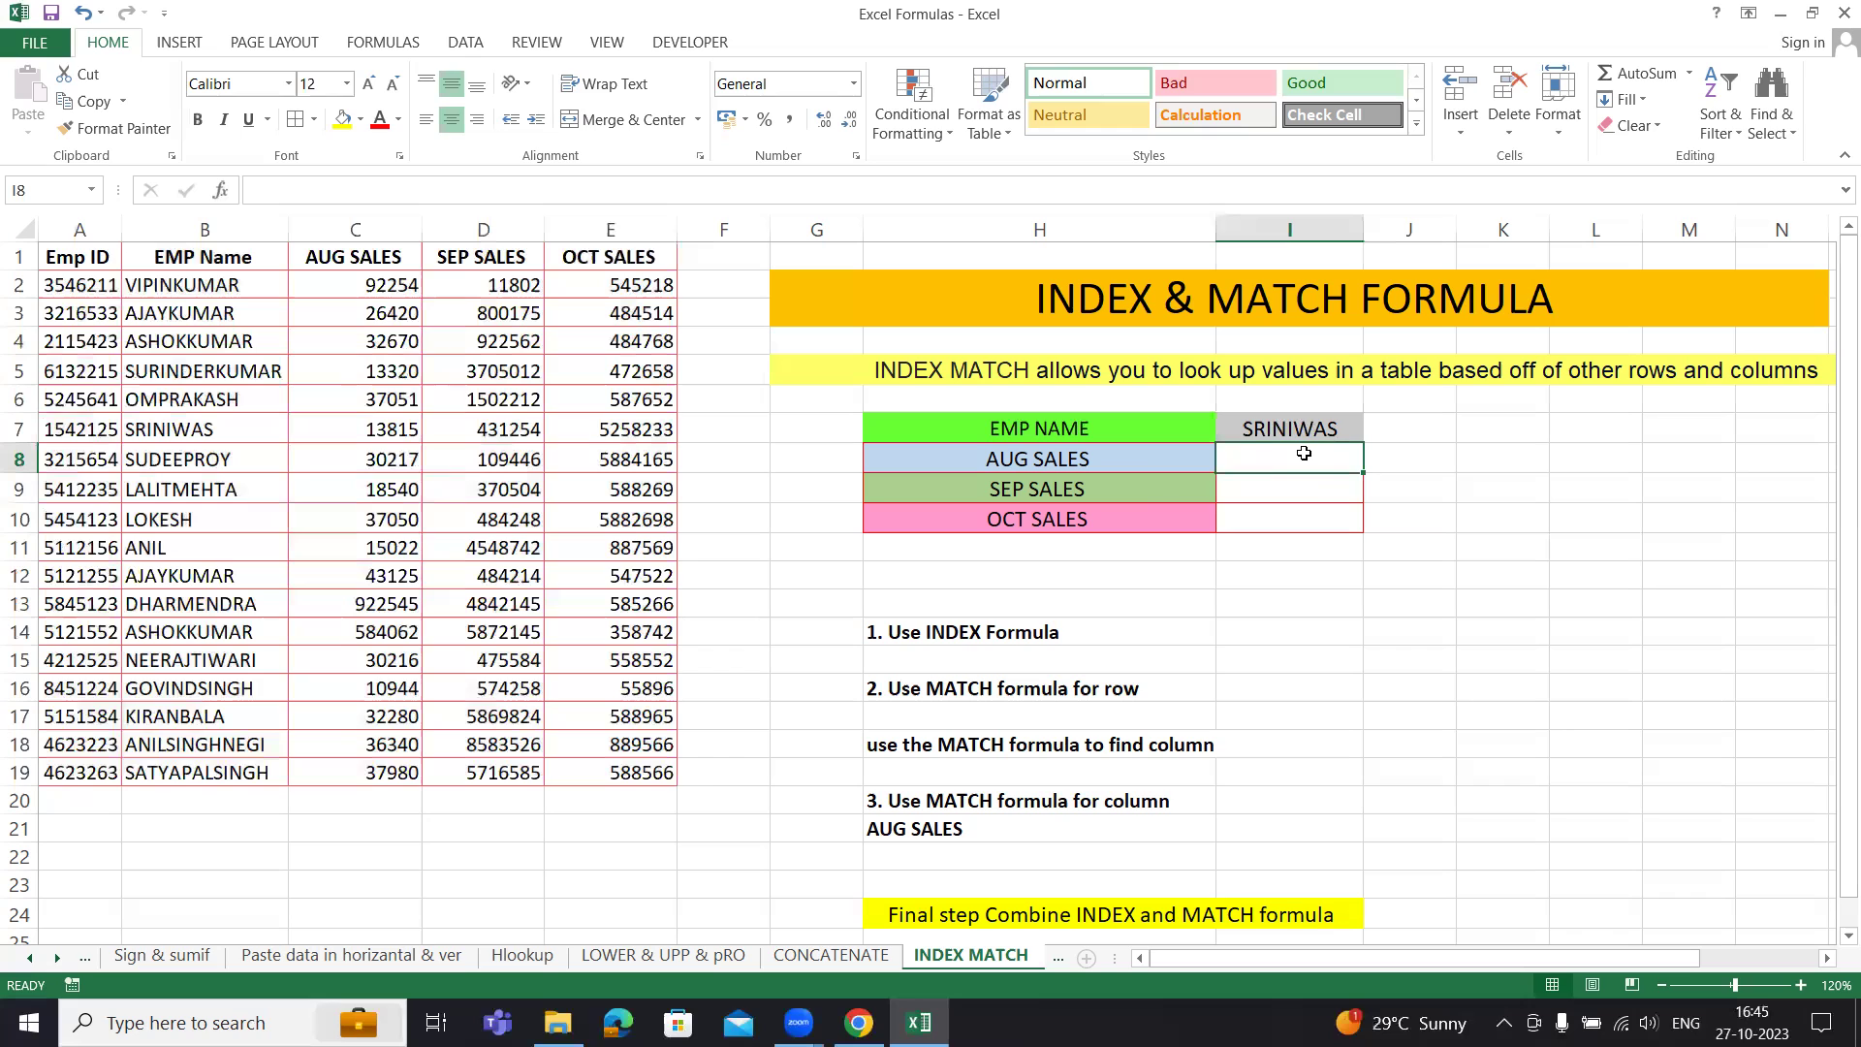
# Step: Start I8's formula as =INDEX(A1:E19,MATCH( using the function suggestions
pyautogui.write('=inde')
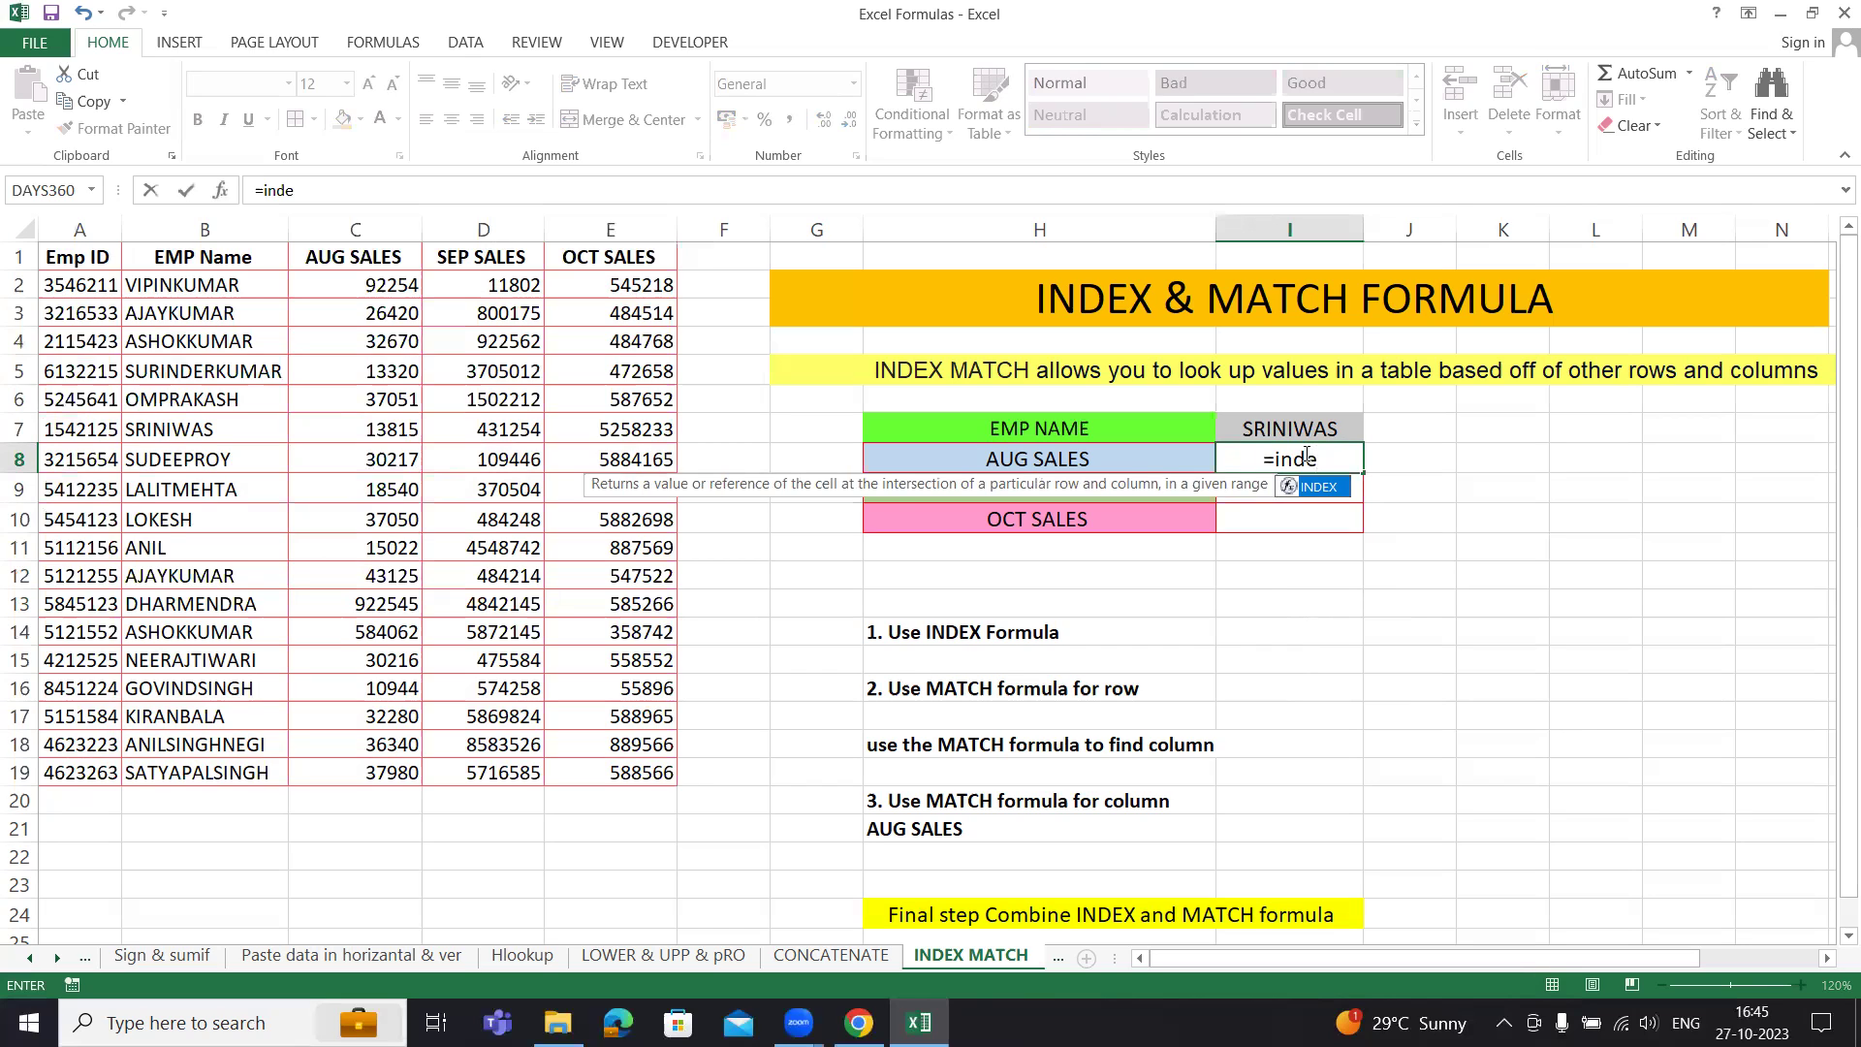
pyautogui.press('Tab')
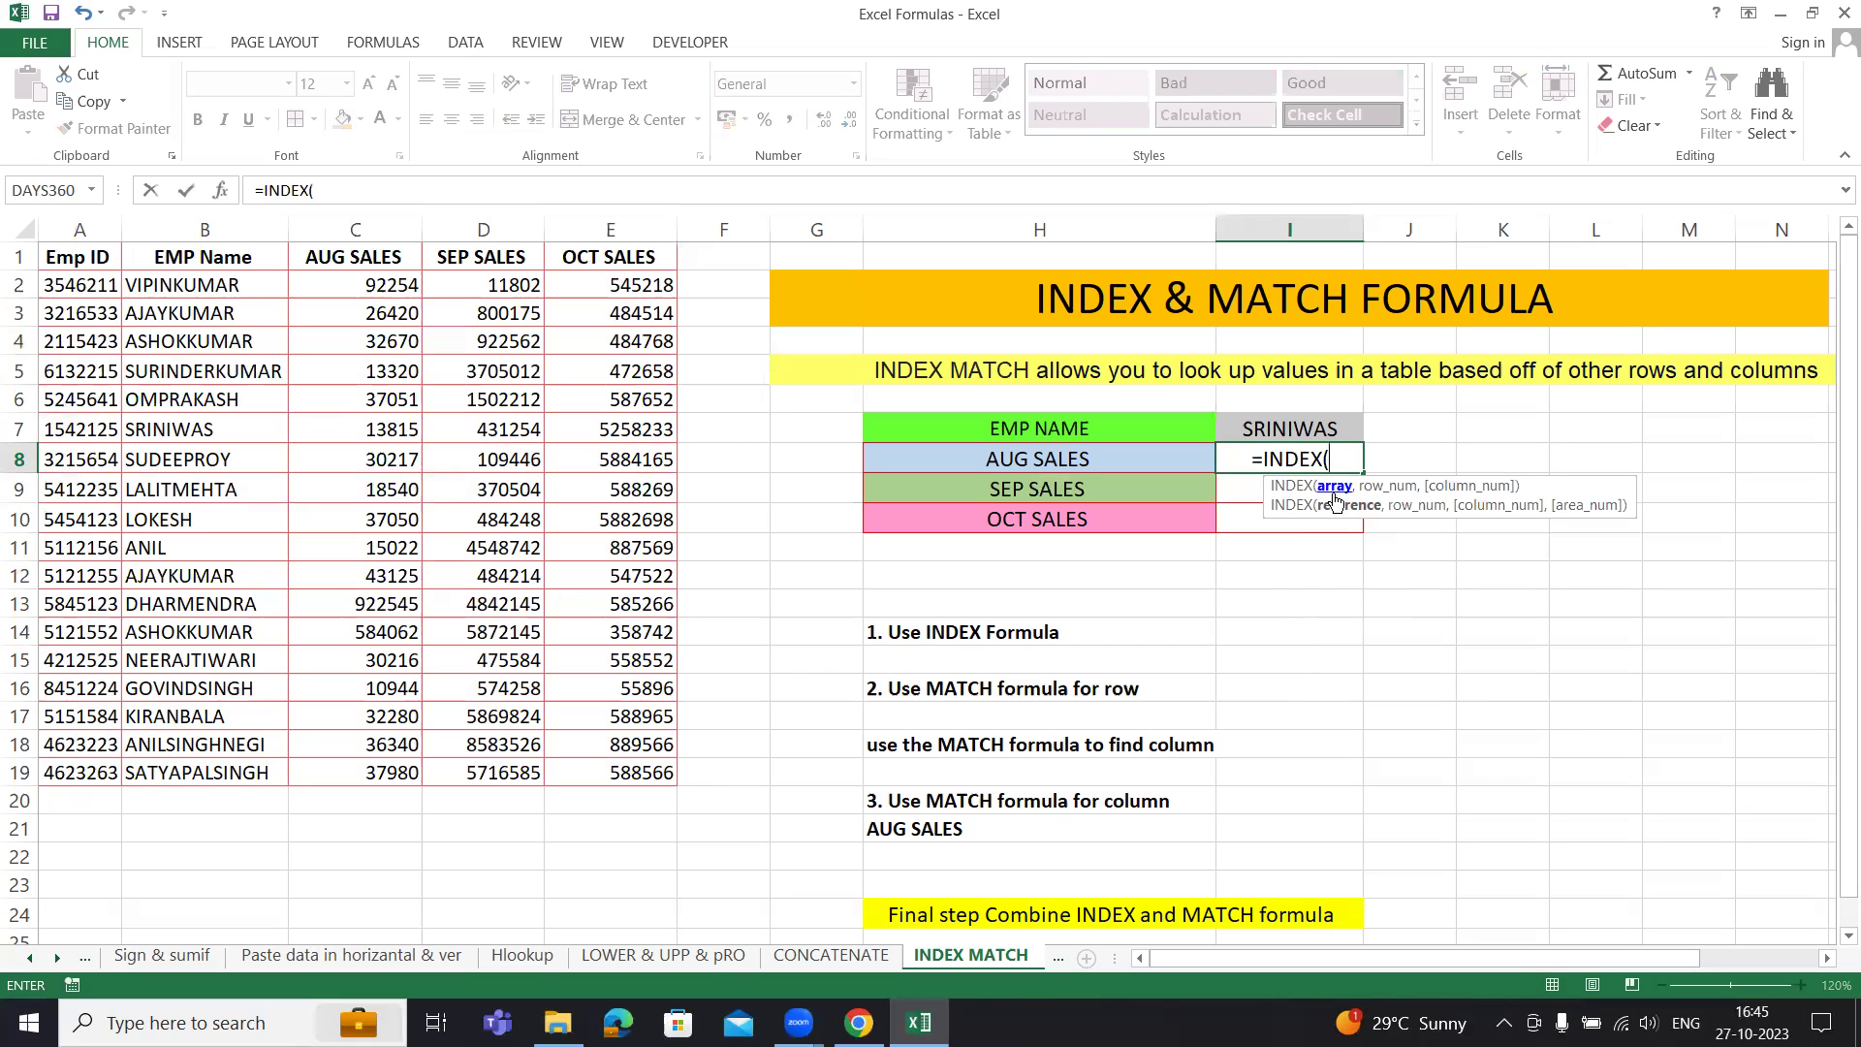
pyautogui.moveTo(58, 257)
pyautogui.mouseDown()
pyautogui.moveTo(617, 639)
pyautogui.moveTo(632, 773)
pyautogui.mouseUp()
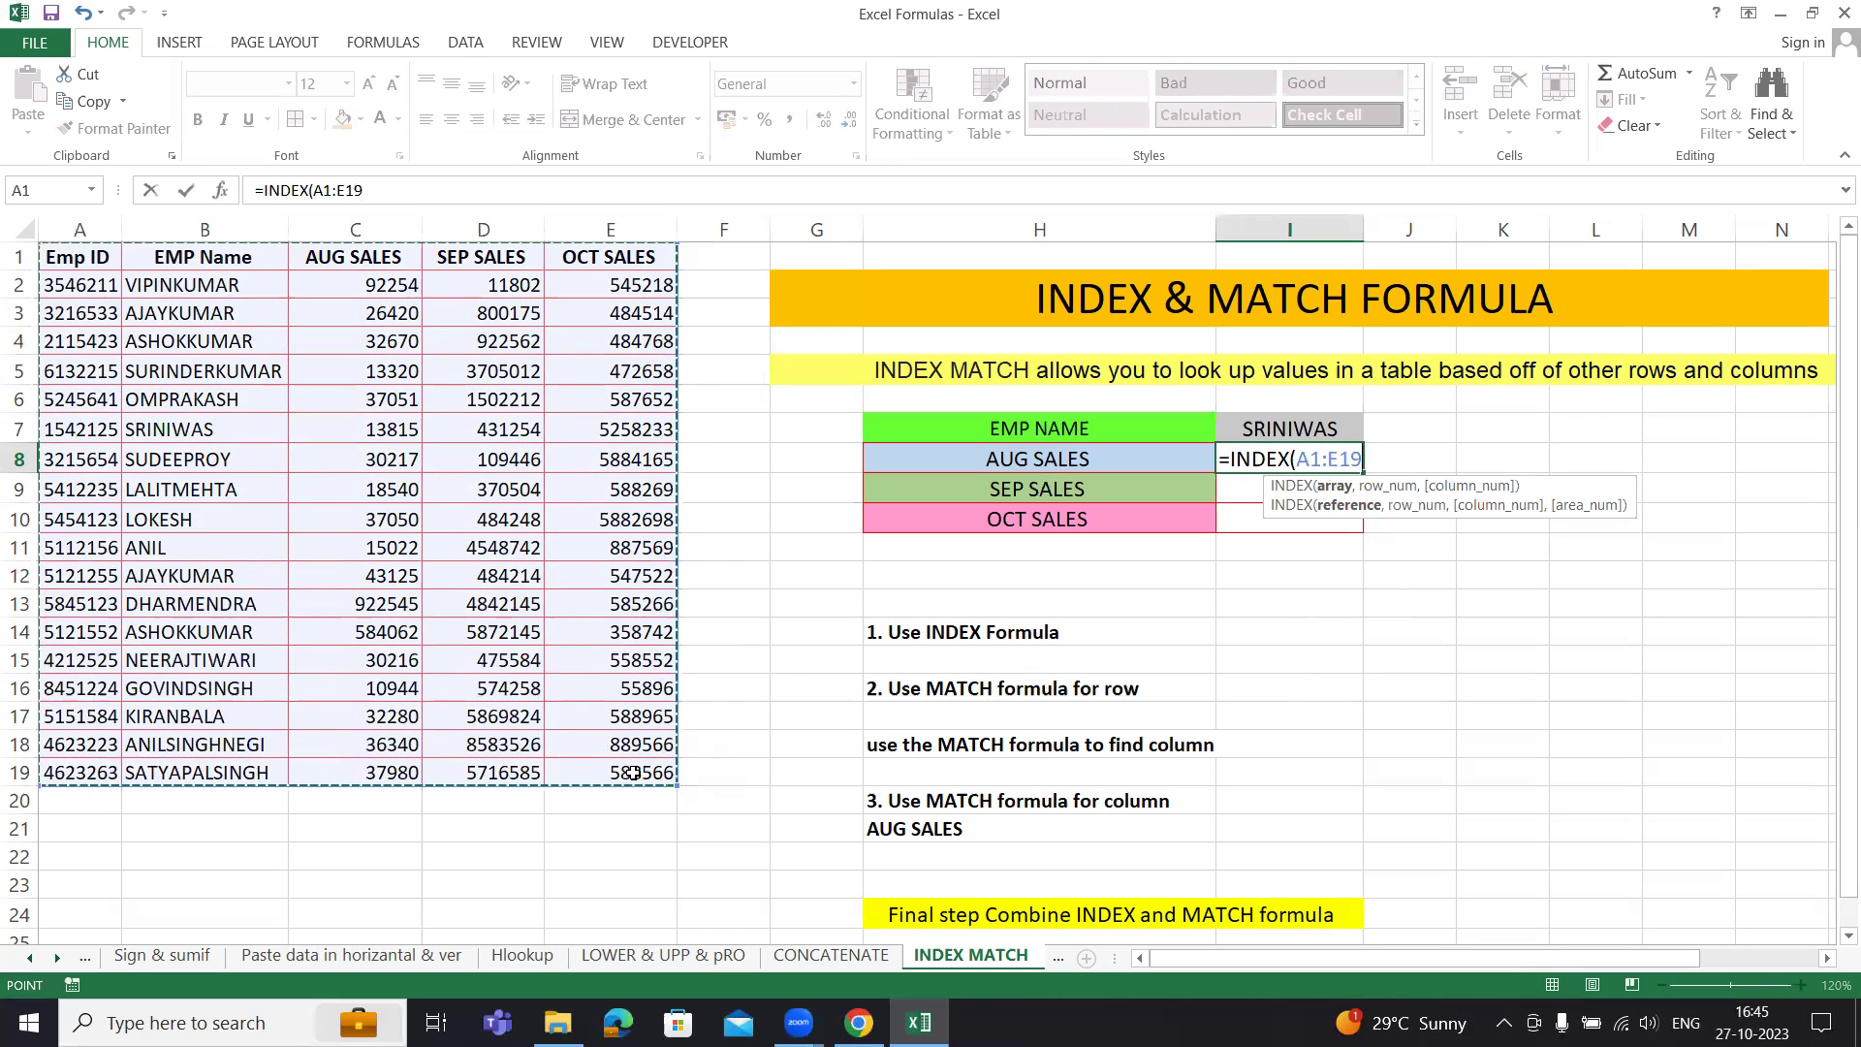
pyautogui.write(',')
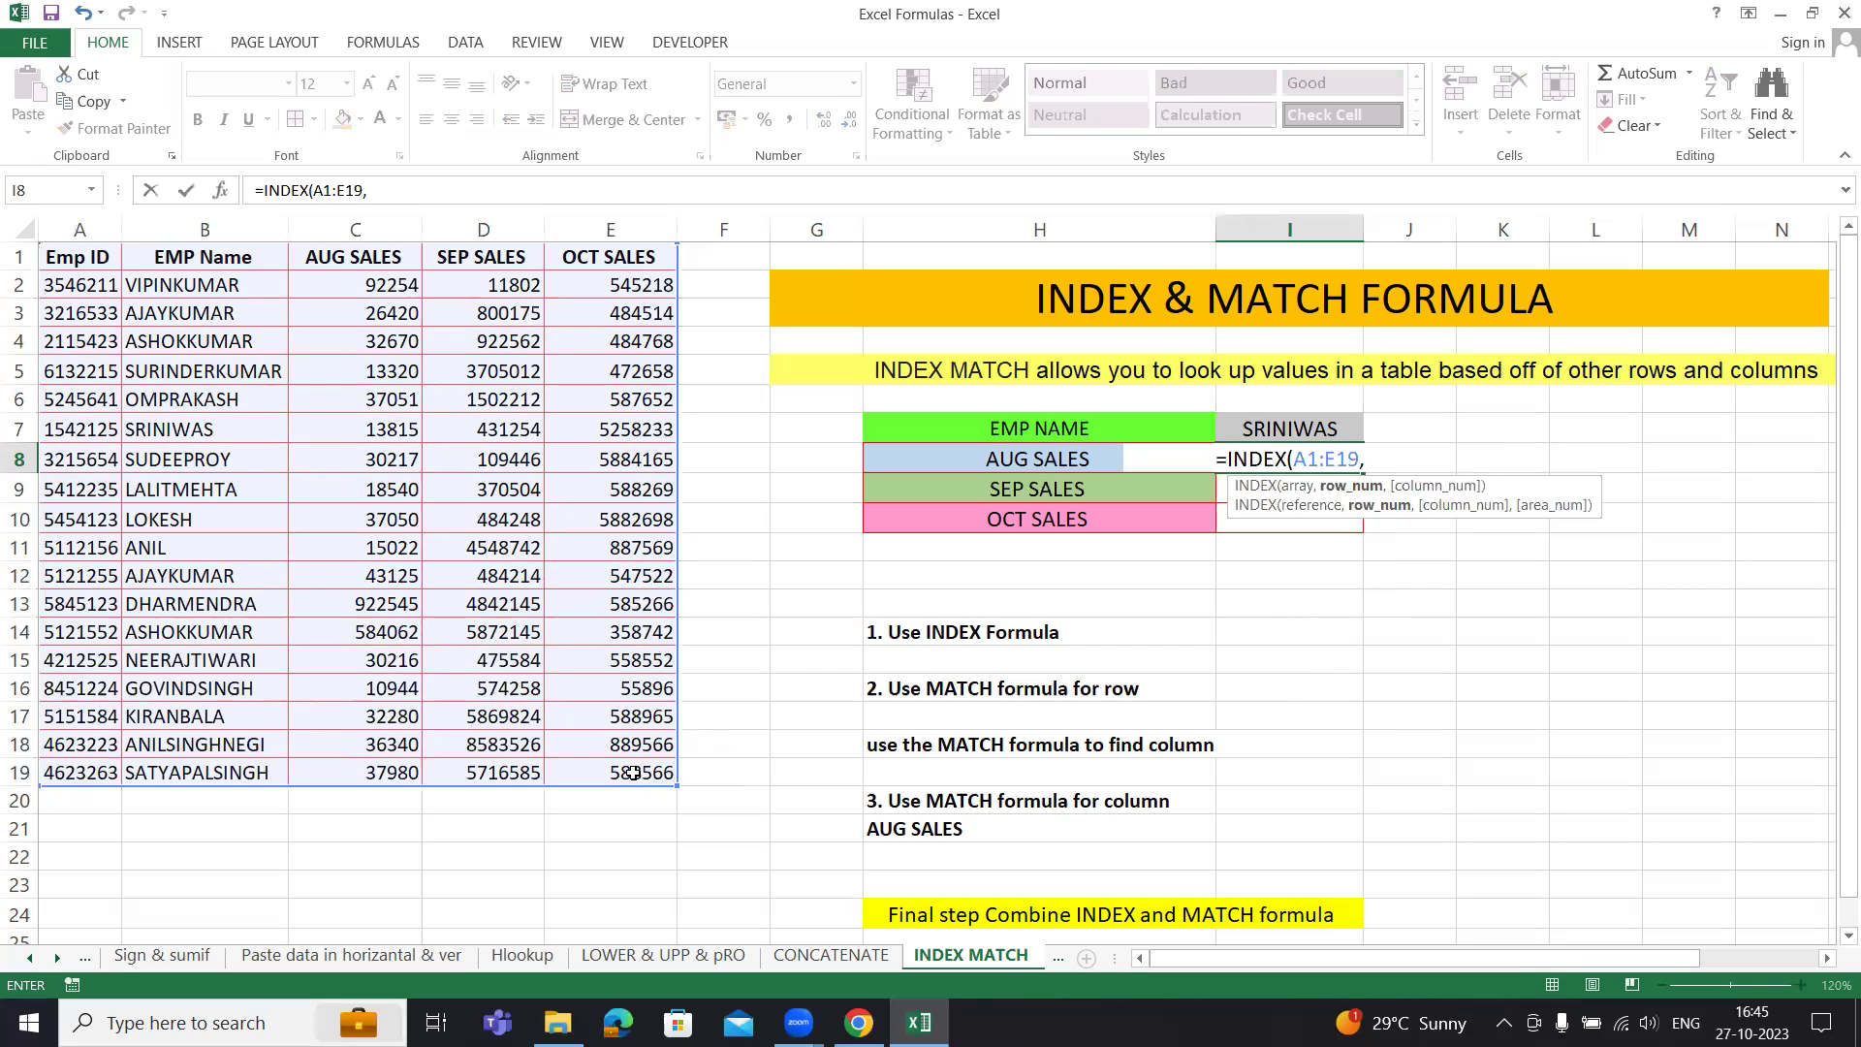
pyautogui.write('matc')
pyautogui.press('Tab')
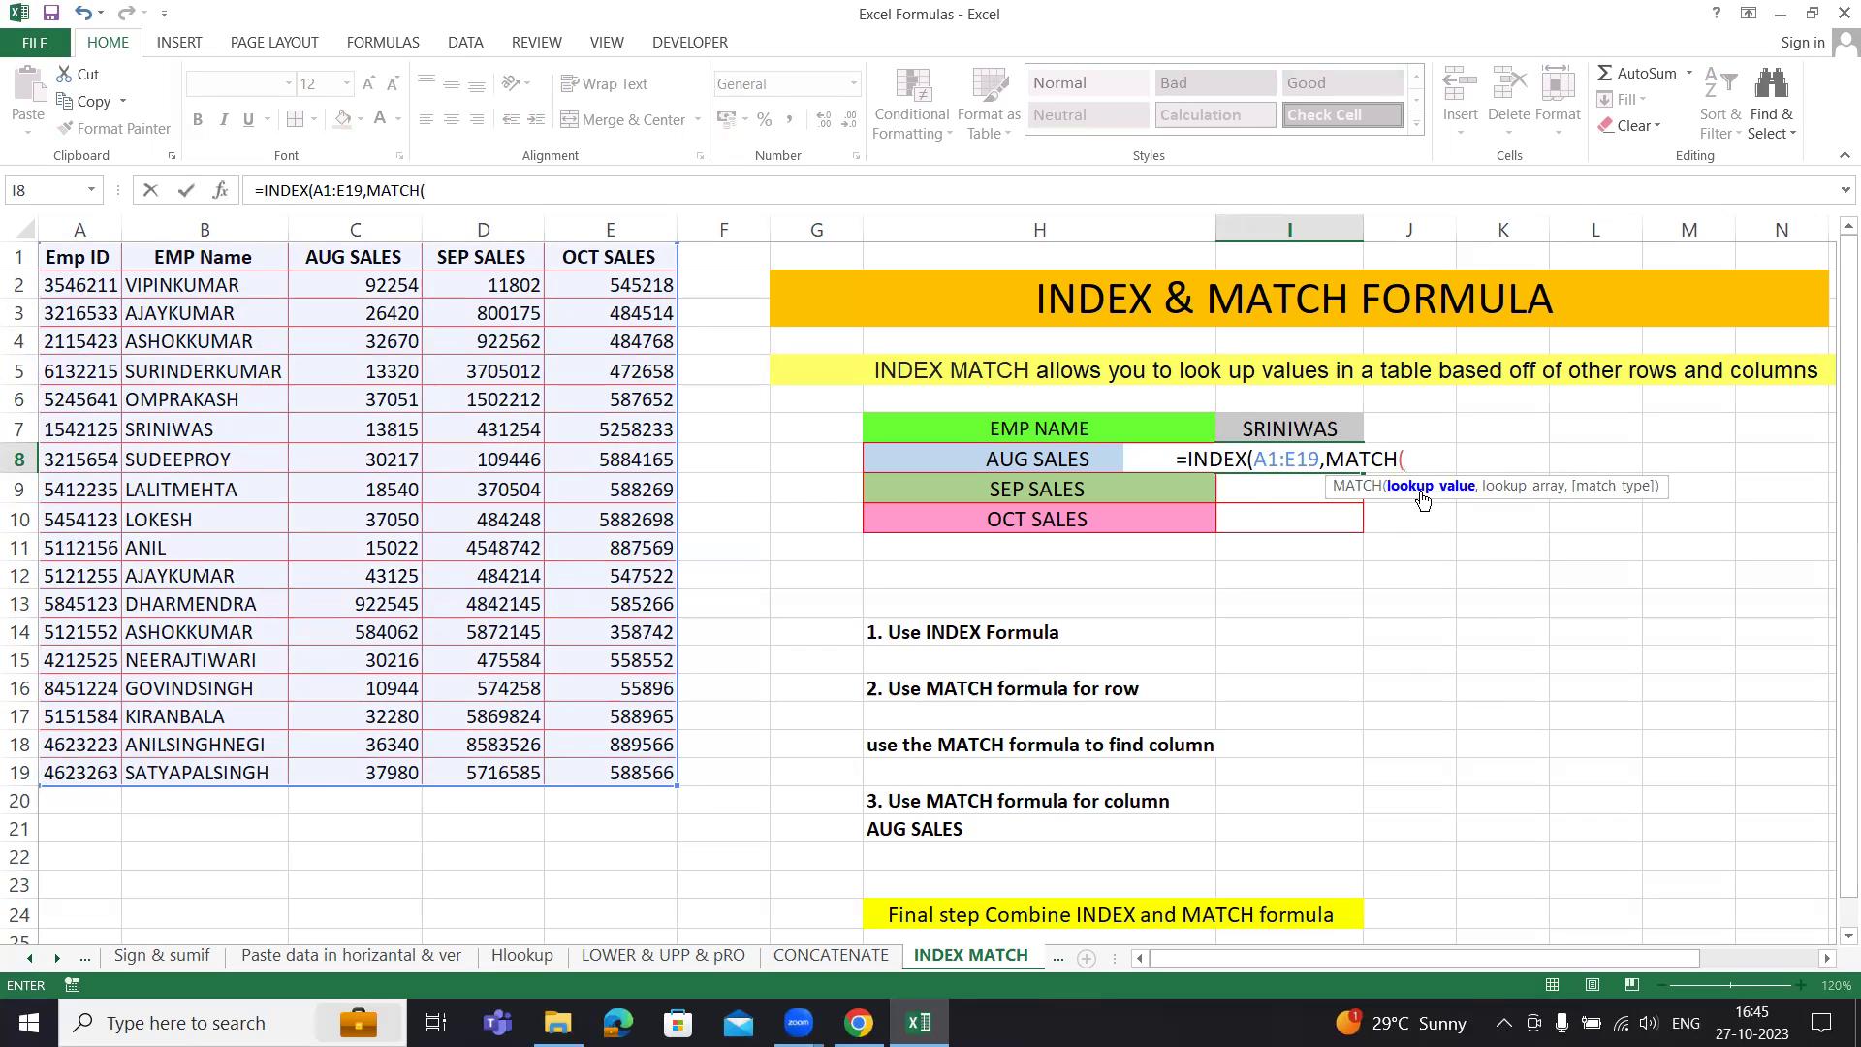
# Step: Give MATCH the lookup value I7, the name range B1:B19 and exact match type 0
pyautogui.click(1280, 428)
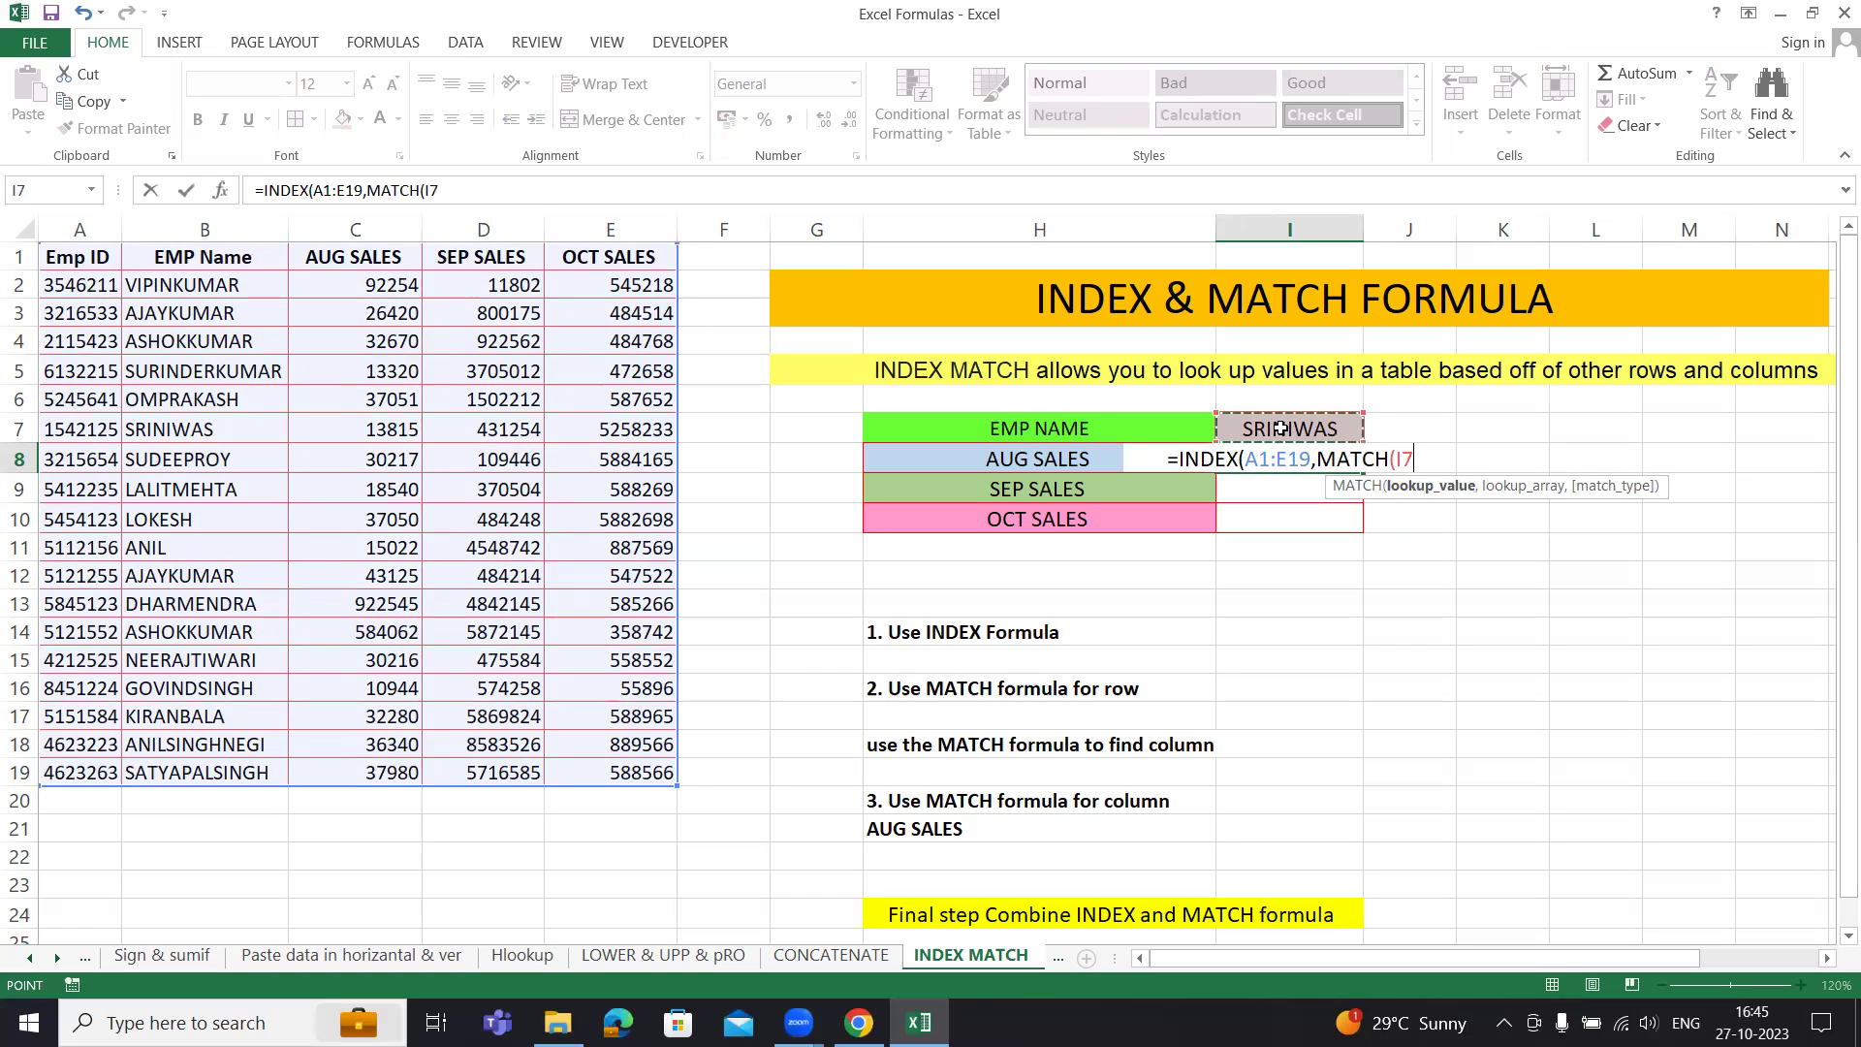
pyautogui.write(',')
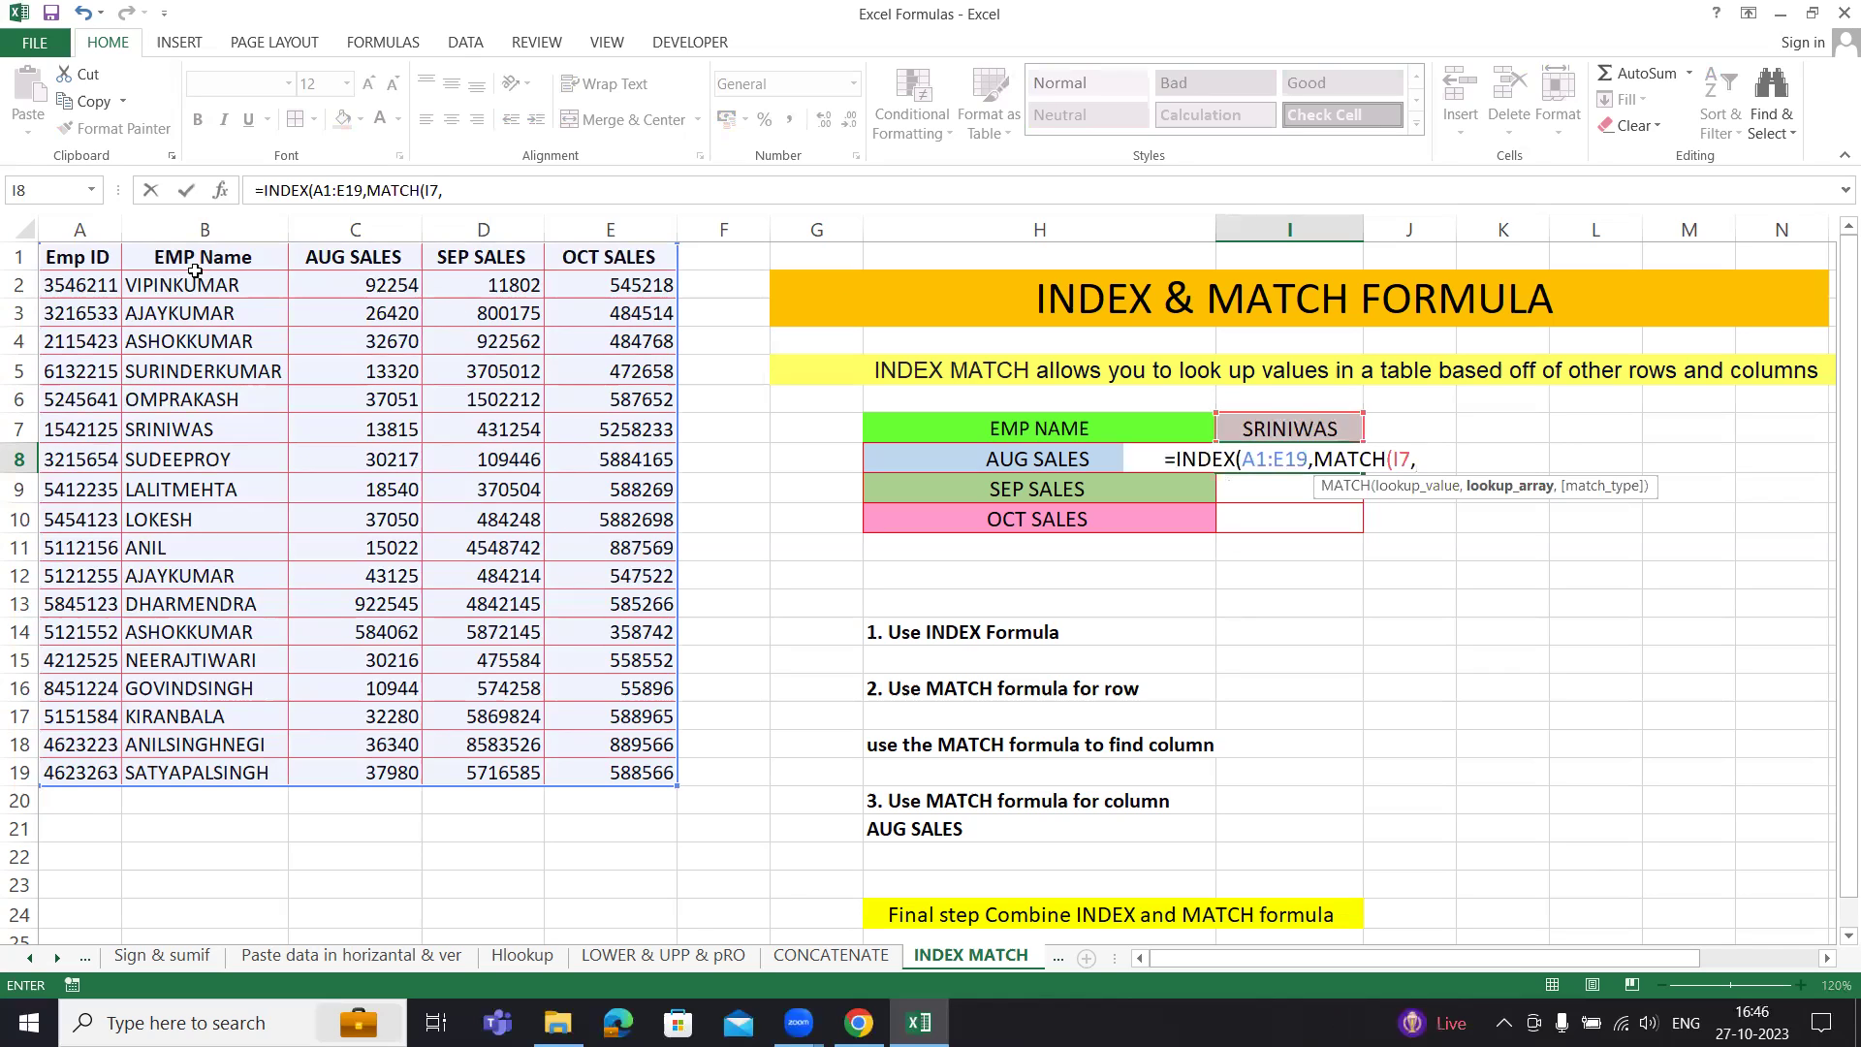
pyautogui.moveTo(218, 262); pyautogui.dragTo(221, 772)
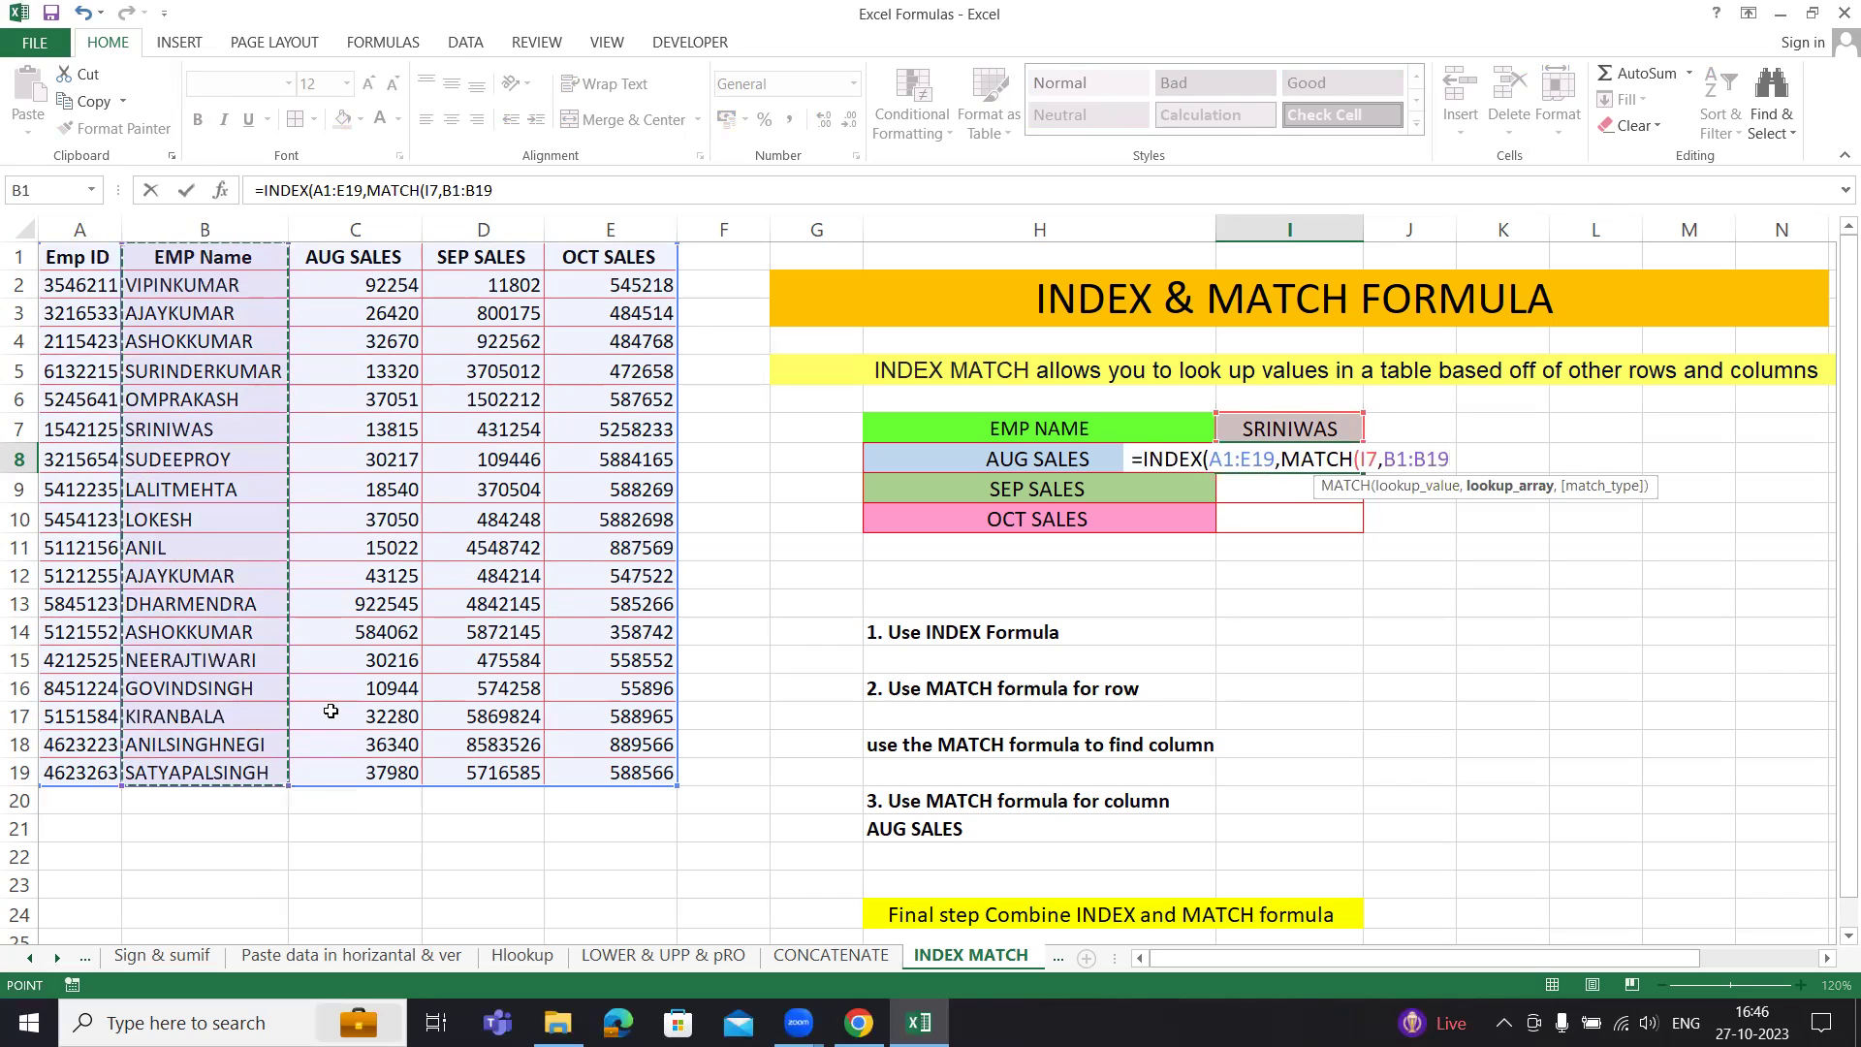
pyautogui.write(',')
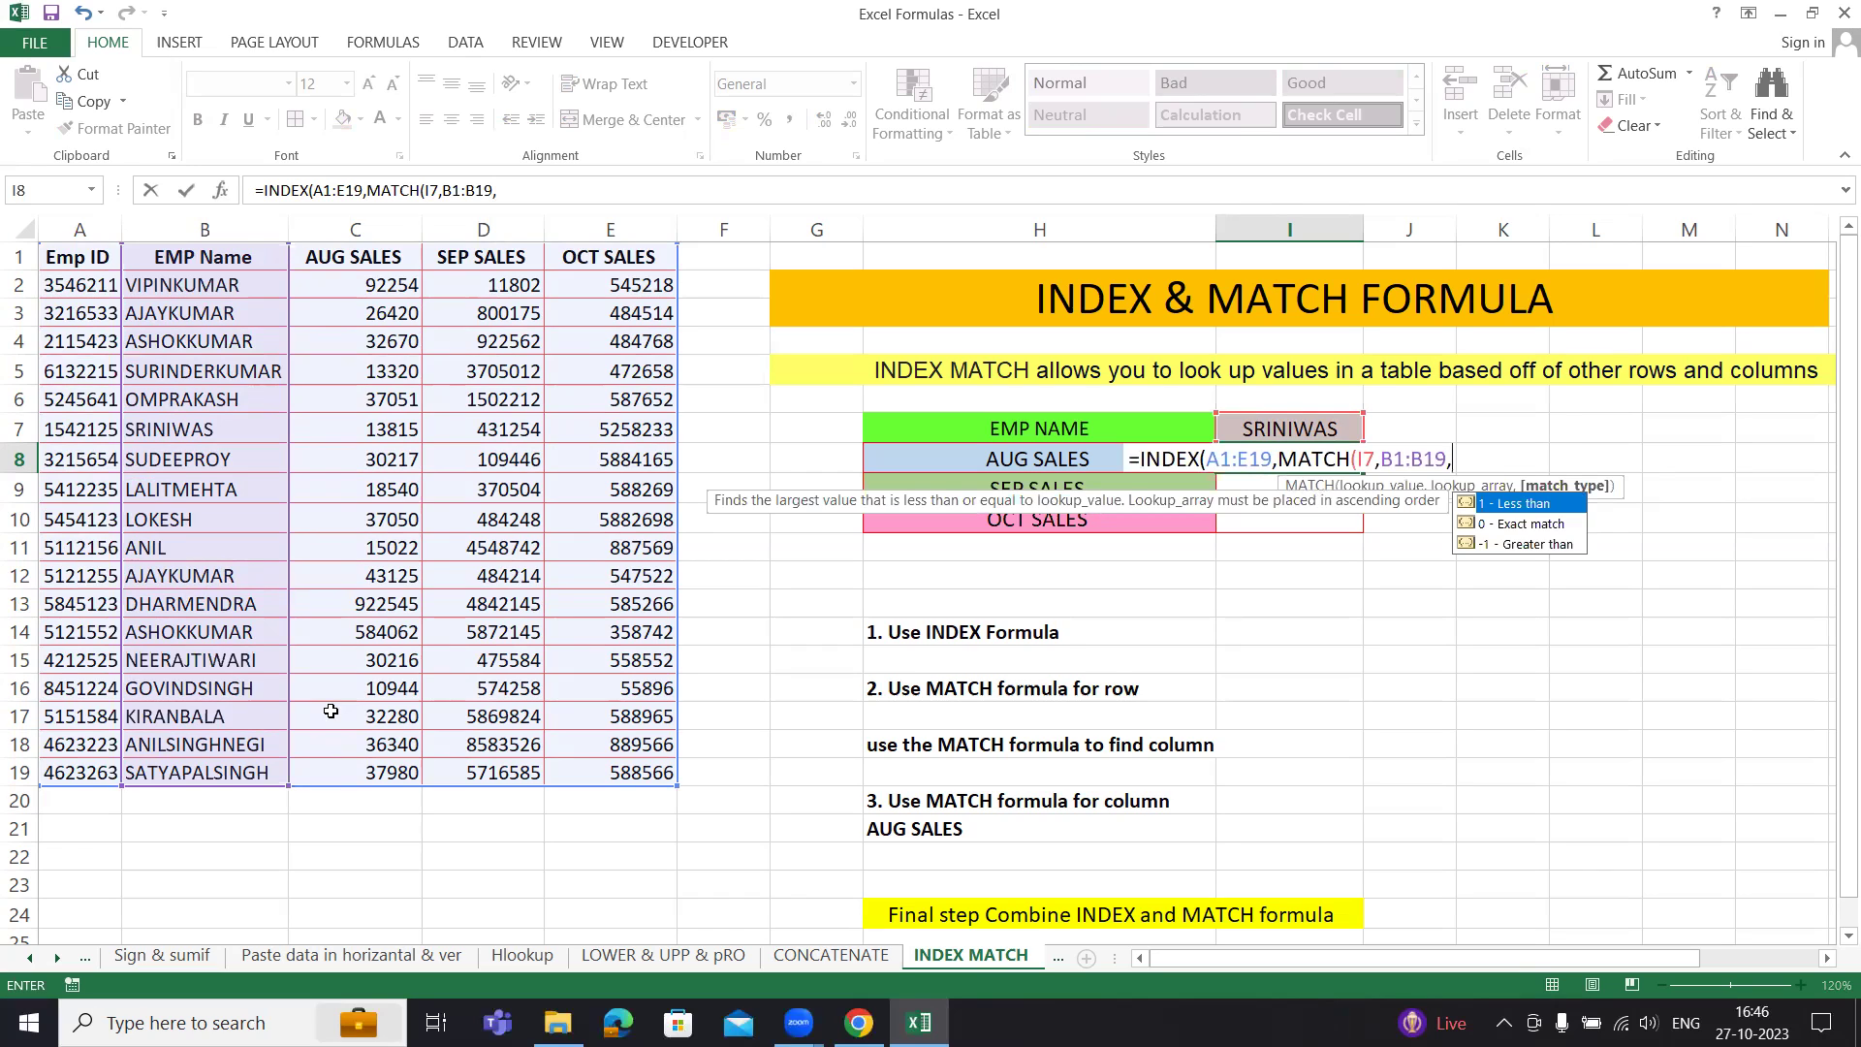
pyautogui.write('0)')
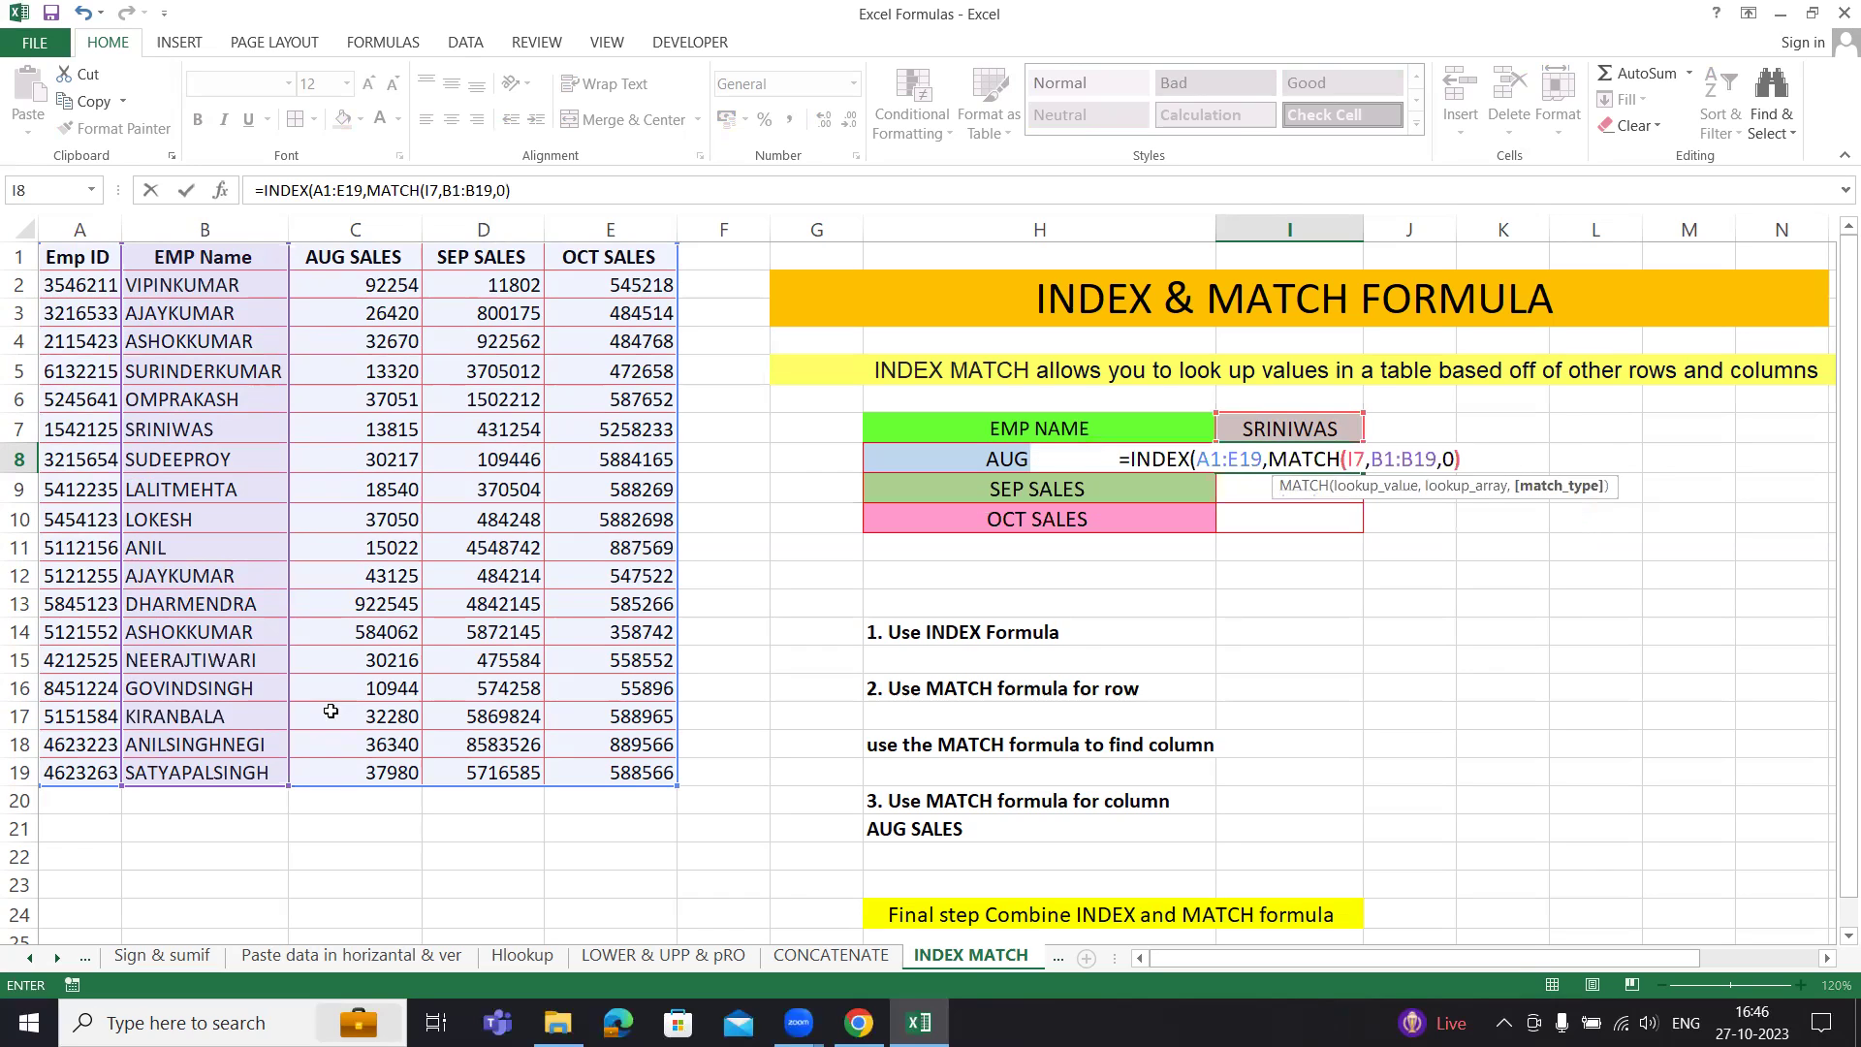
# Step: Add the column lookup MATCH(H8,A1:E1,0), close the formula and confirm so I8 shows 13815
pyautogui.write(',')
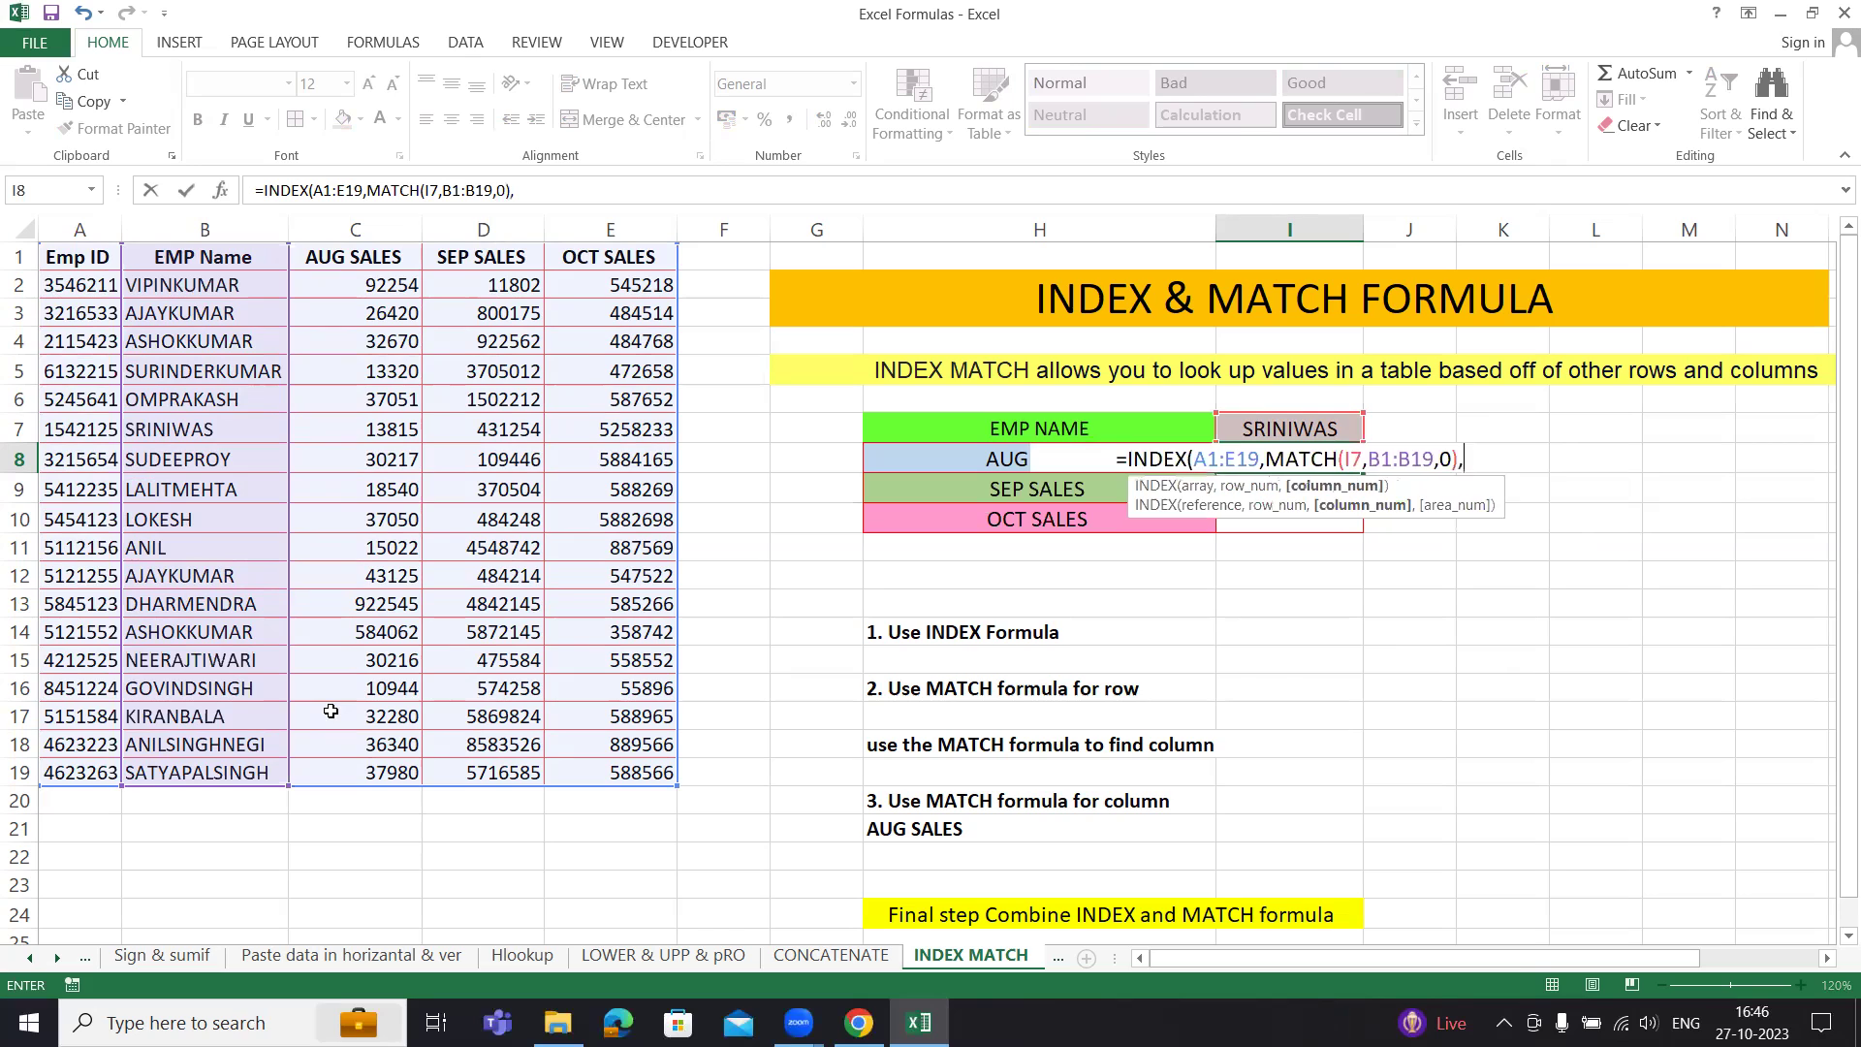
pyautogui.write('matc')
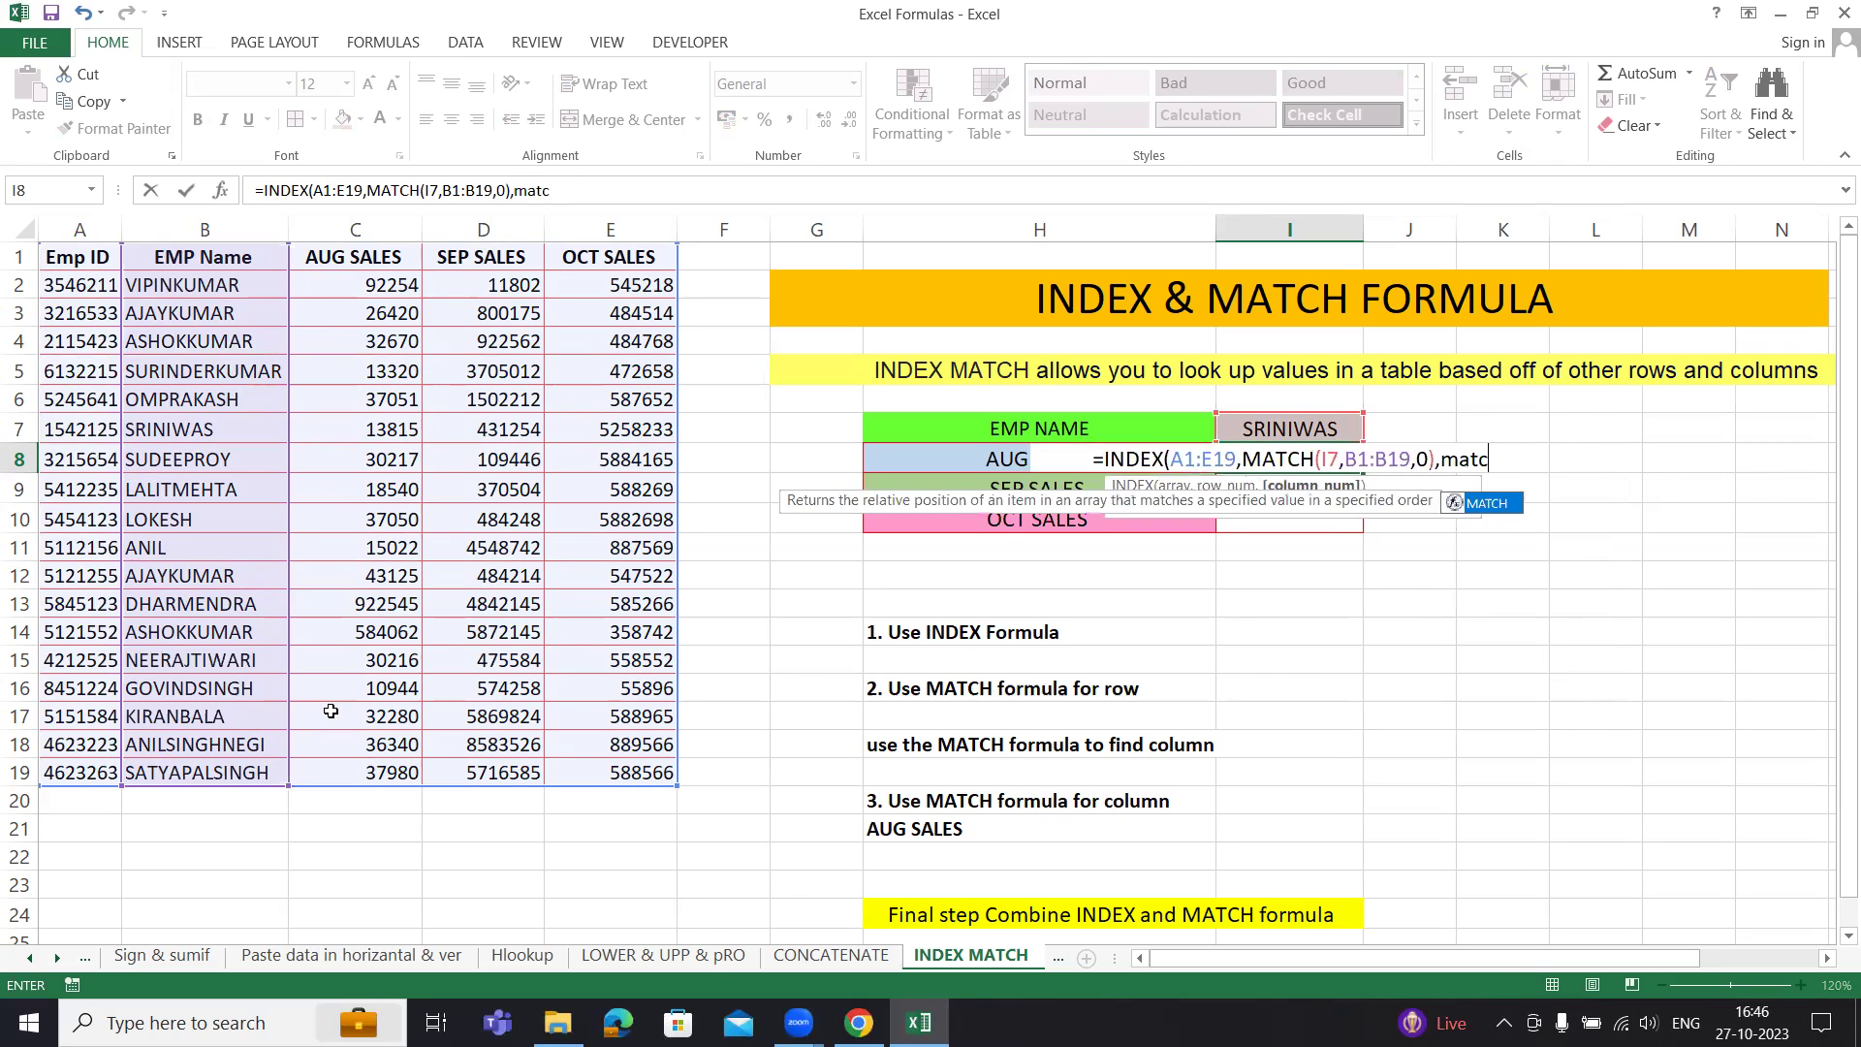
pyautogui.press('Tab')
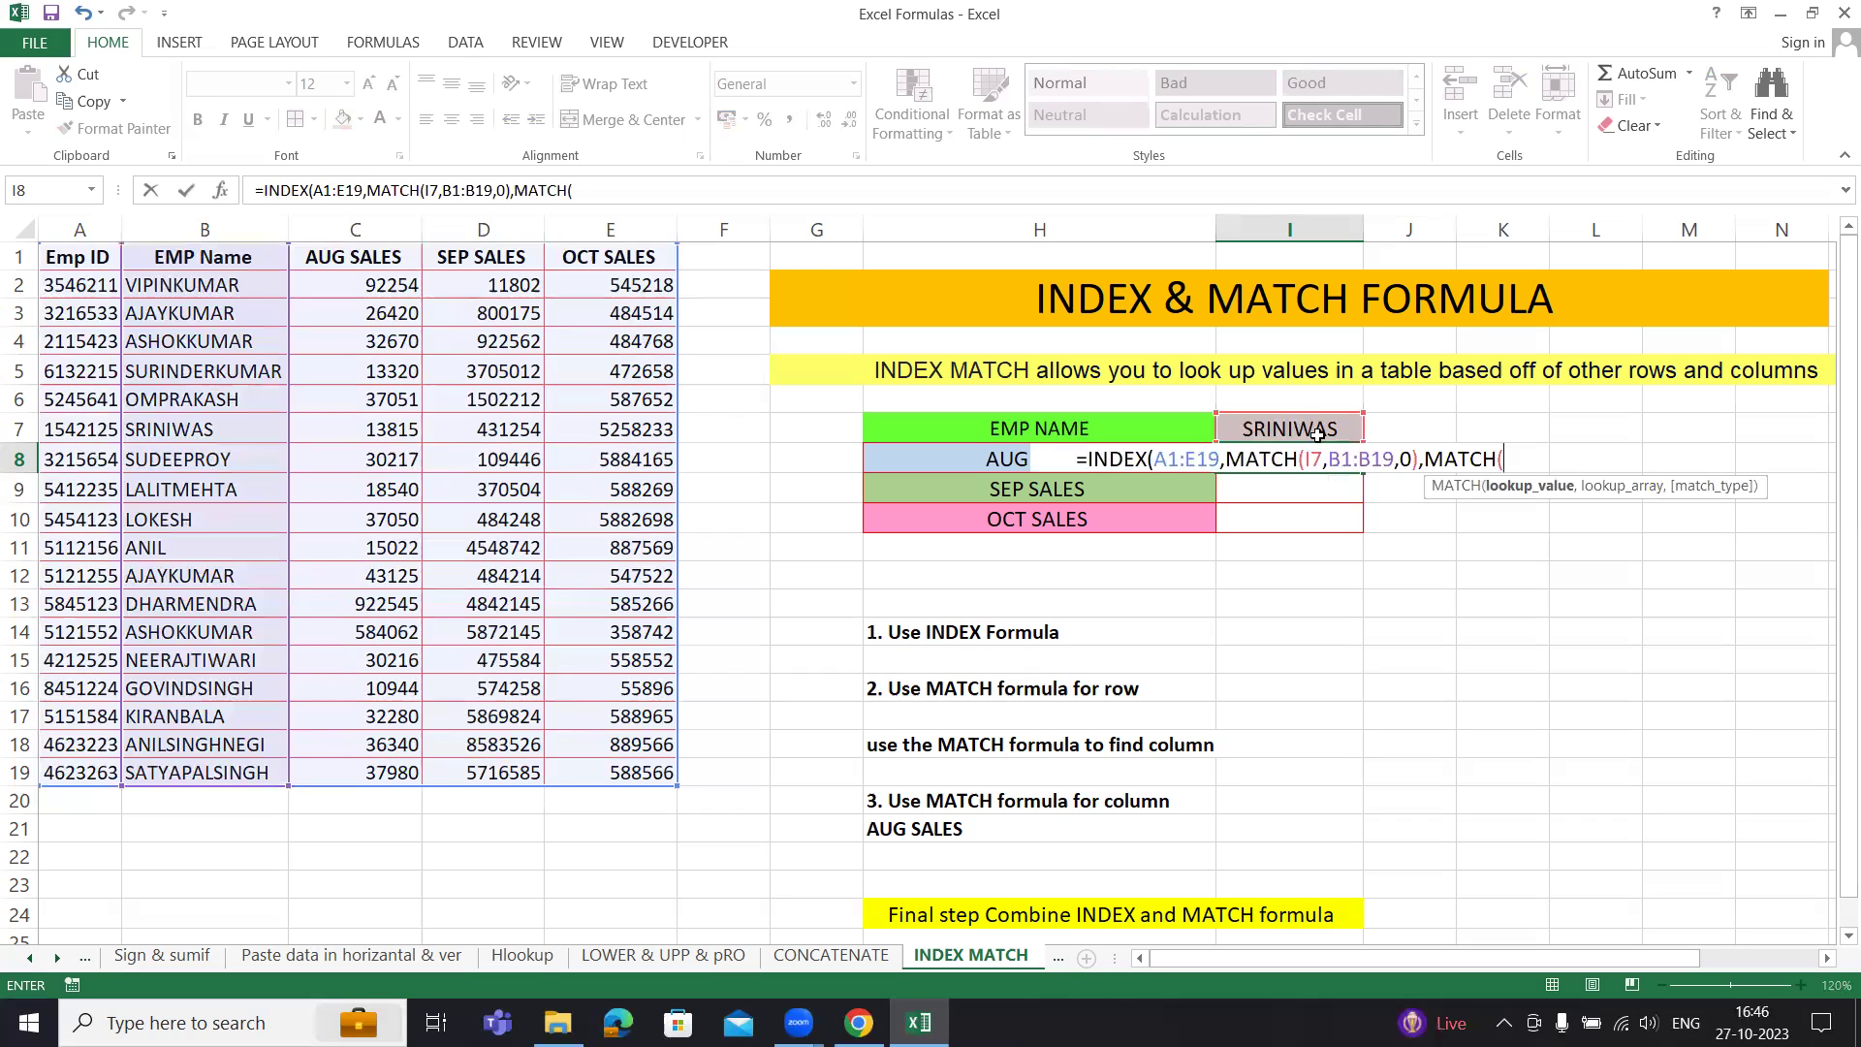
pyautogui.click(949, 458)
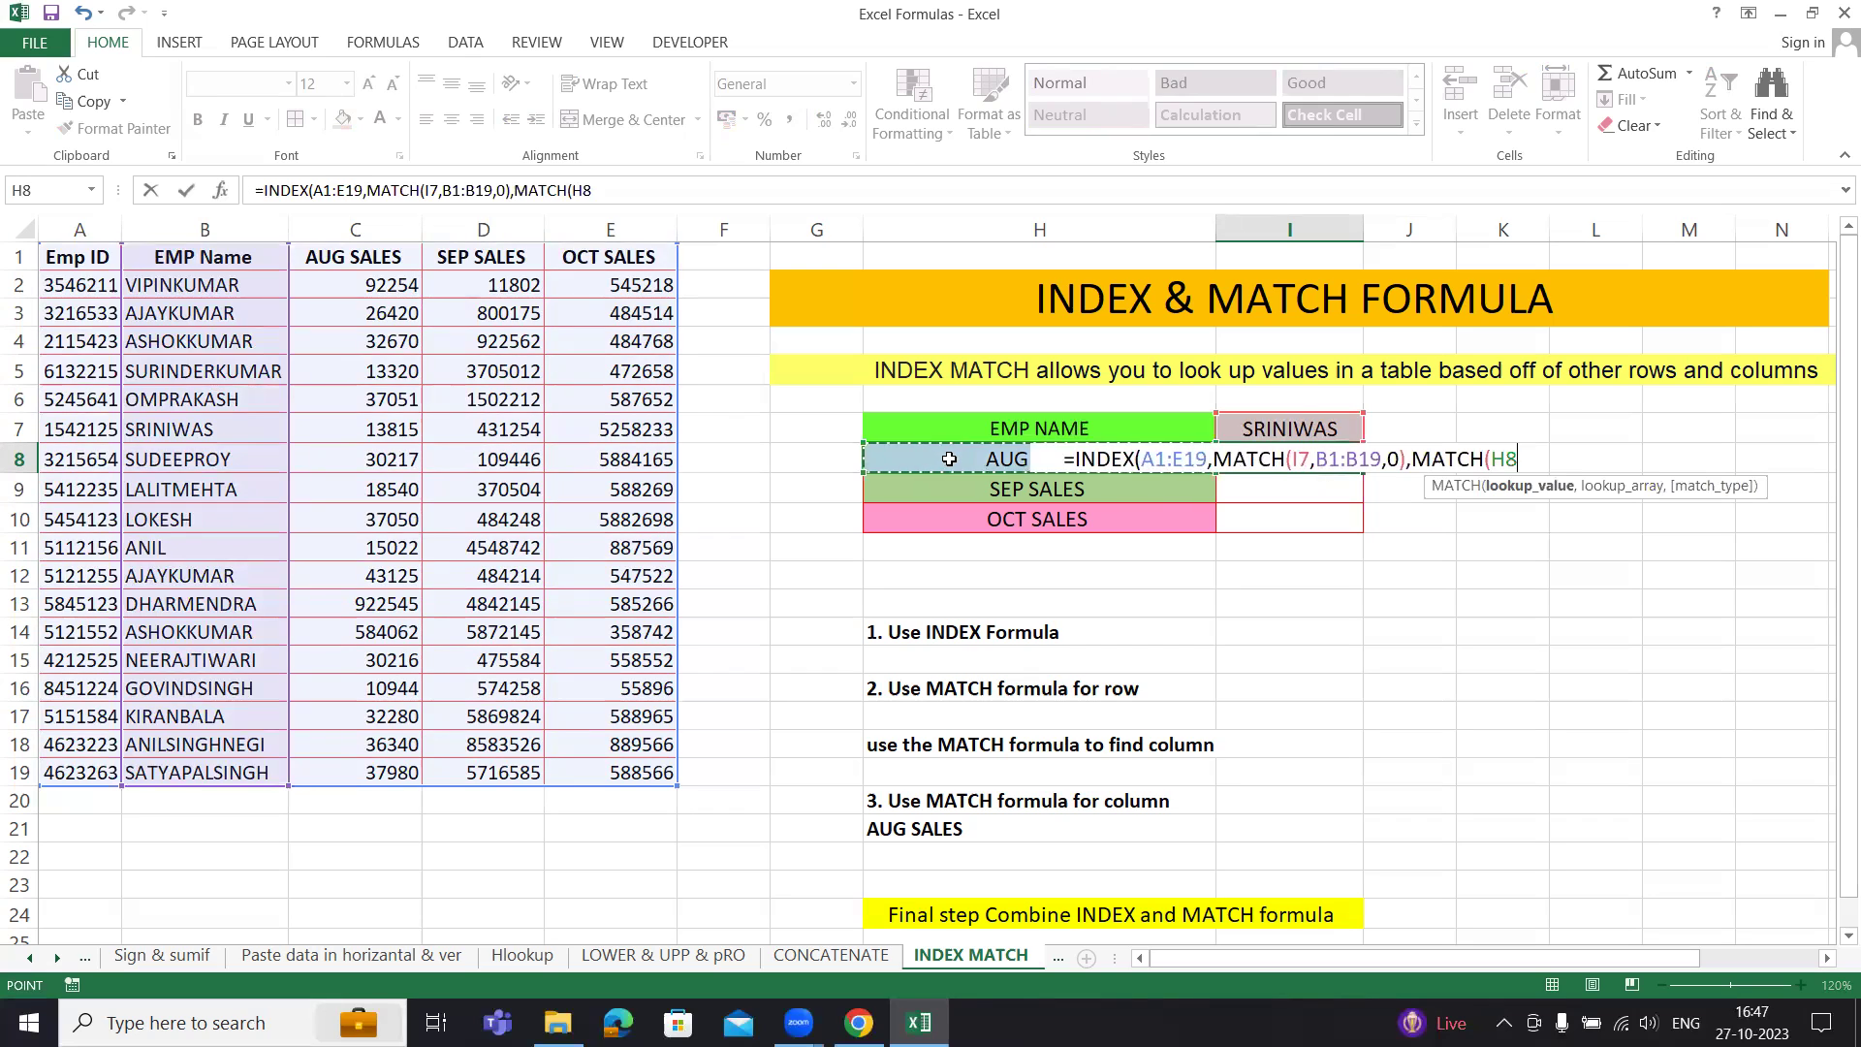
pyautogui.write(',')
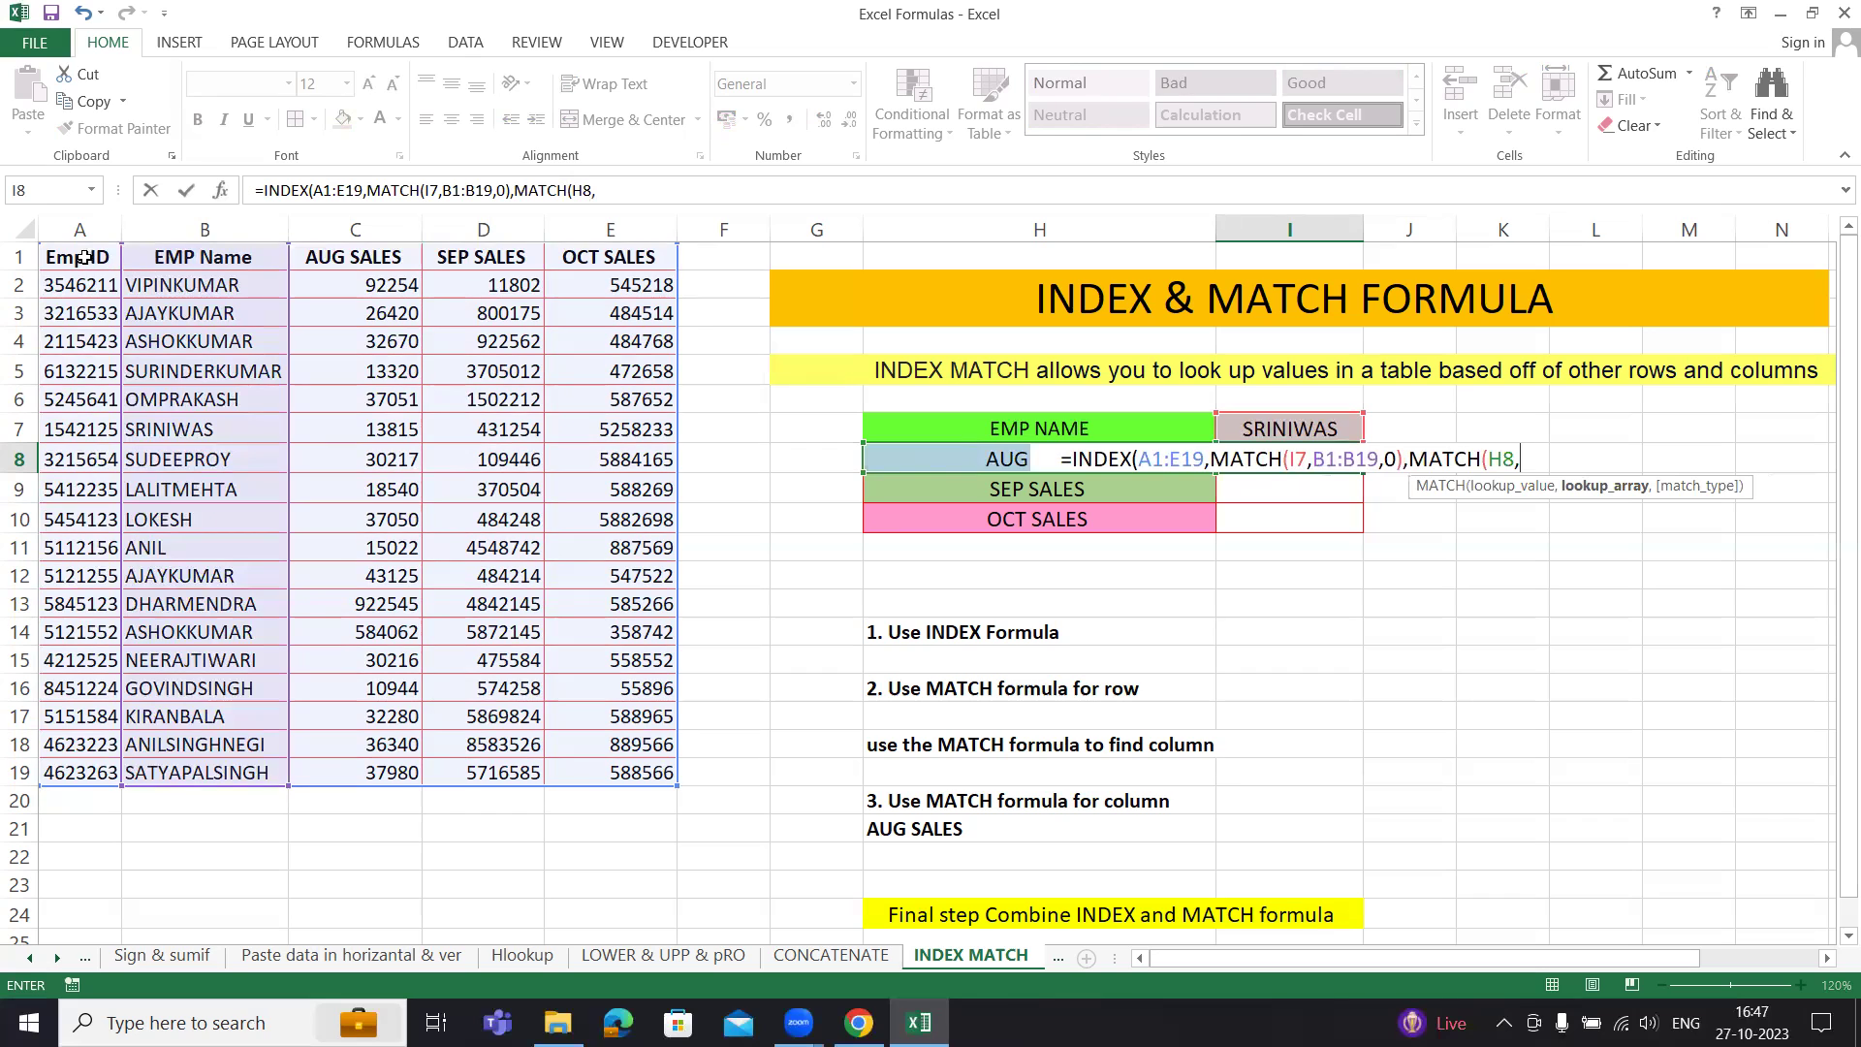
pyautogui.moveTo(84, 257); pyautogui.dragTo(575, 254)
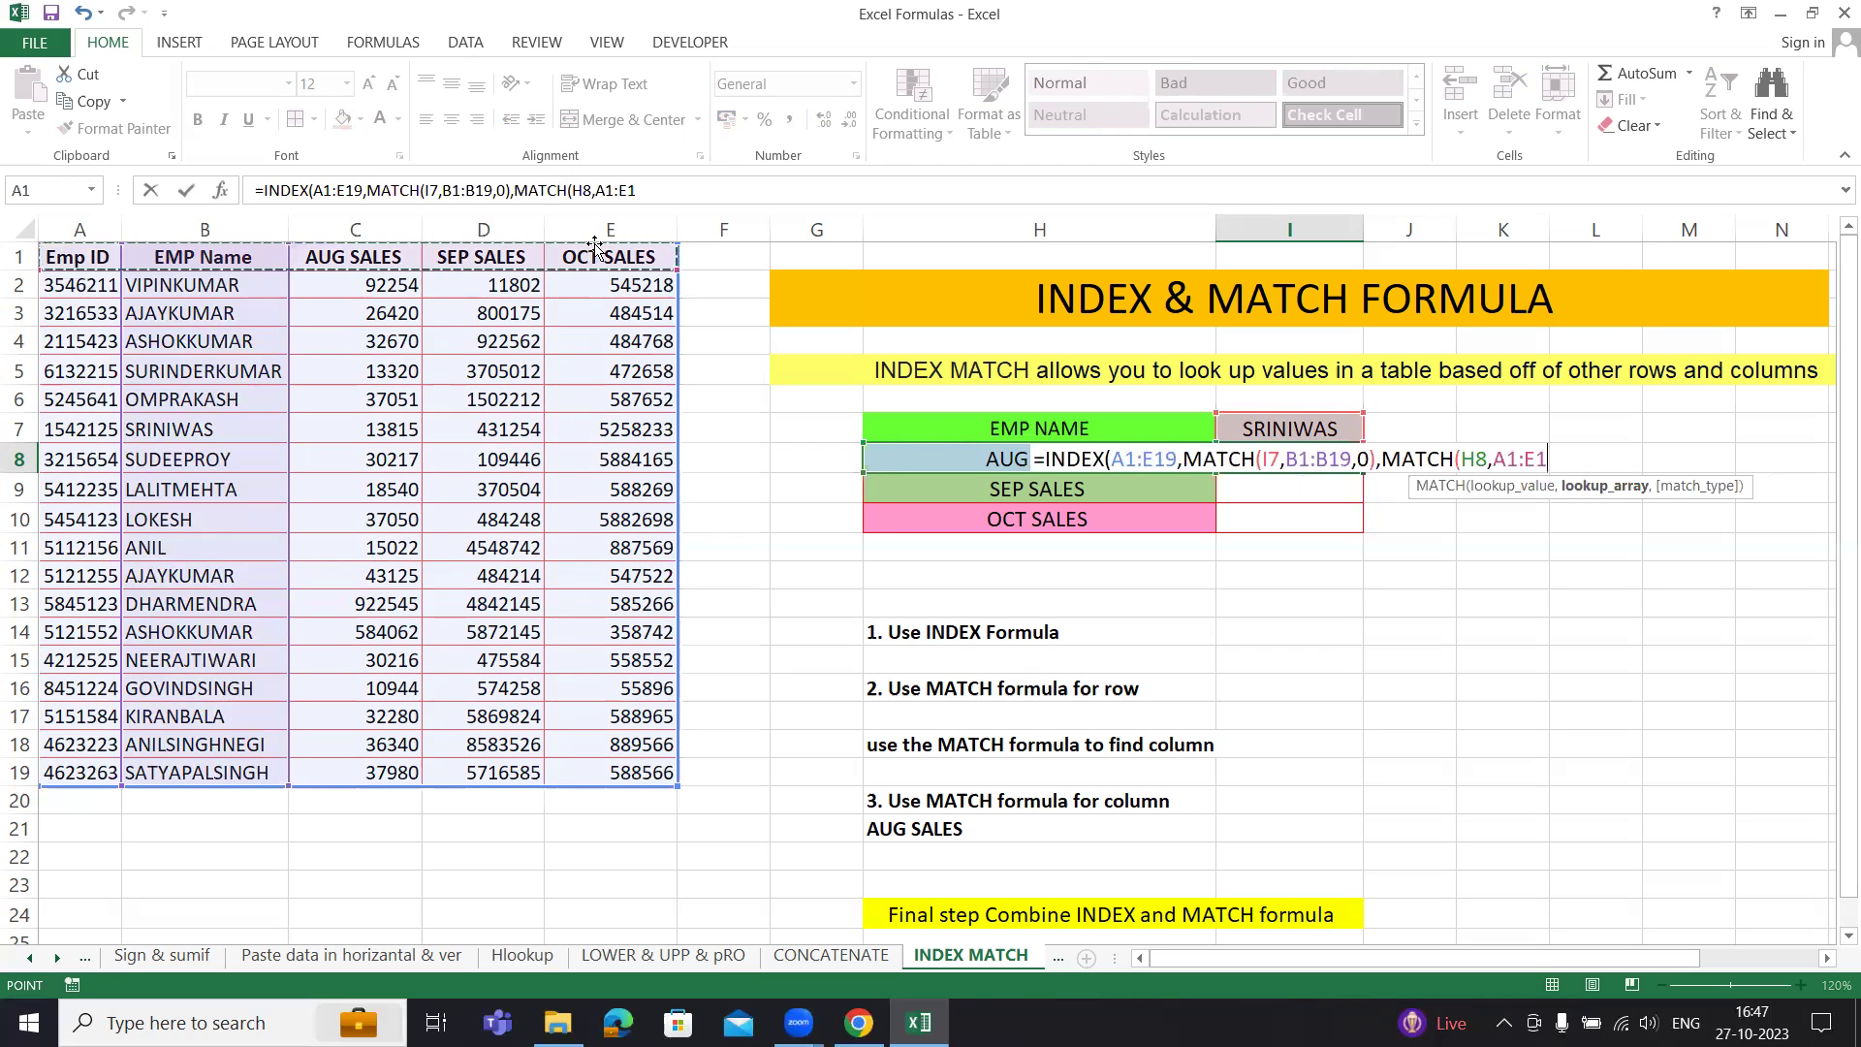
pyautogui.write(',')
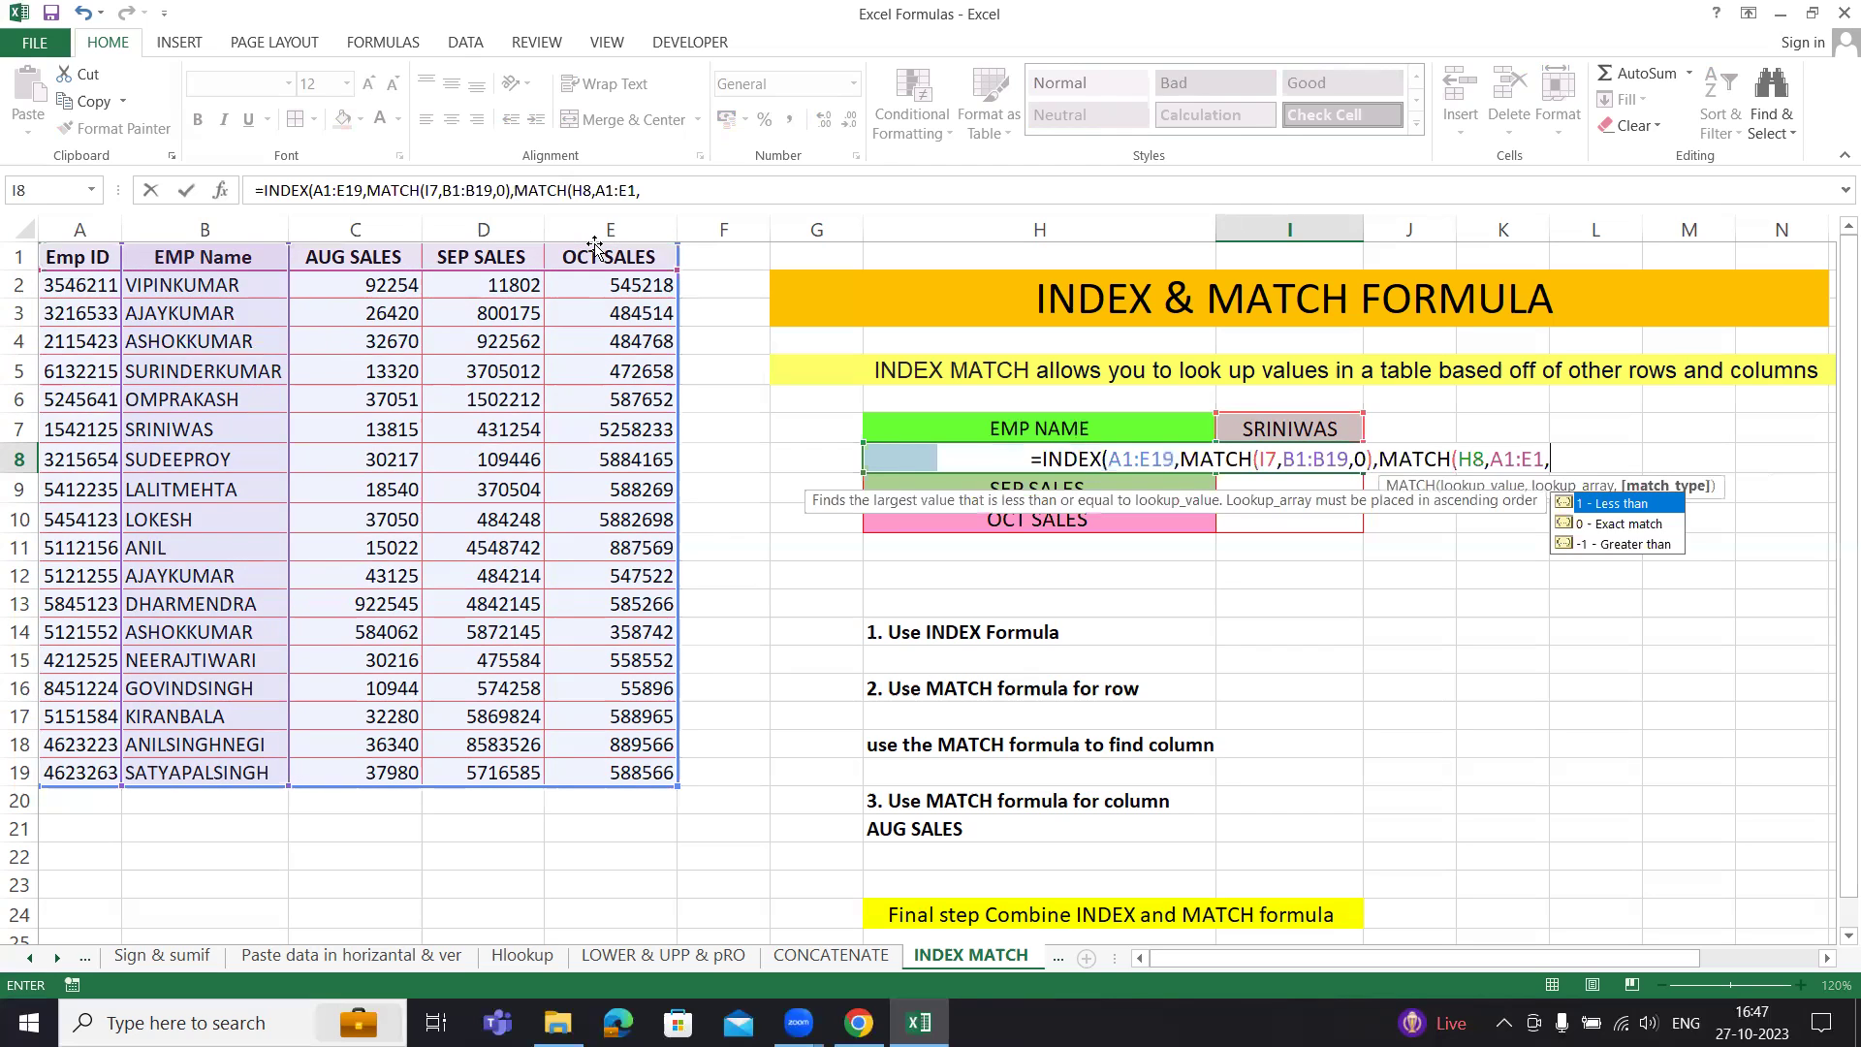
pyautogui.write('0')
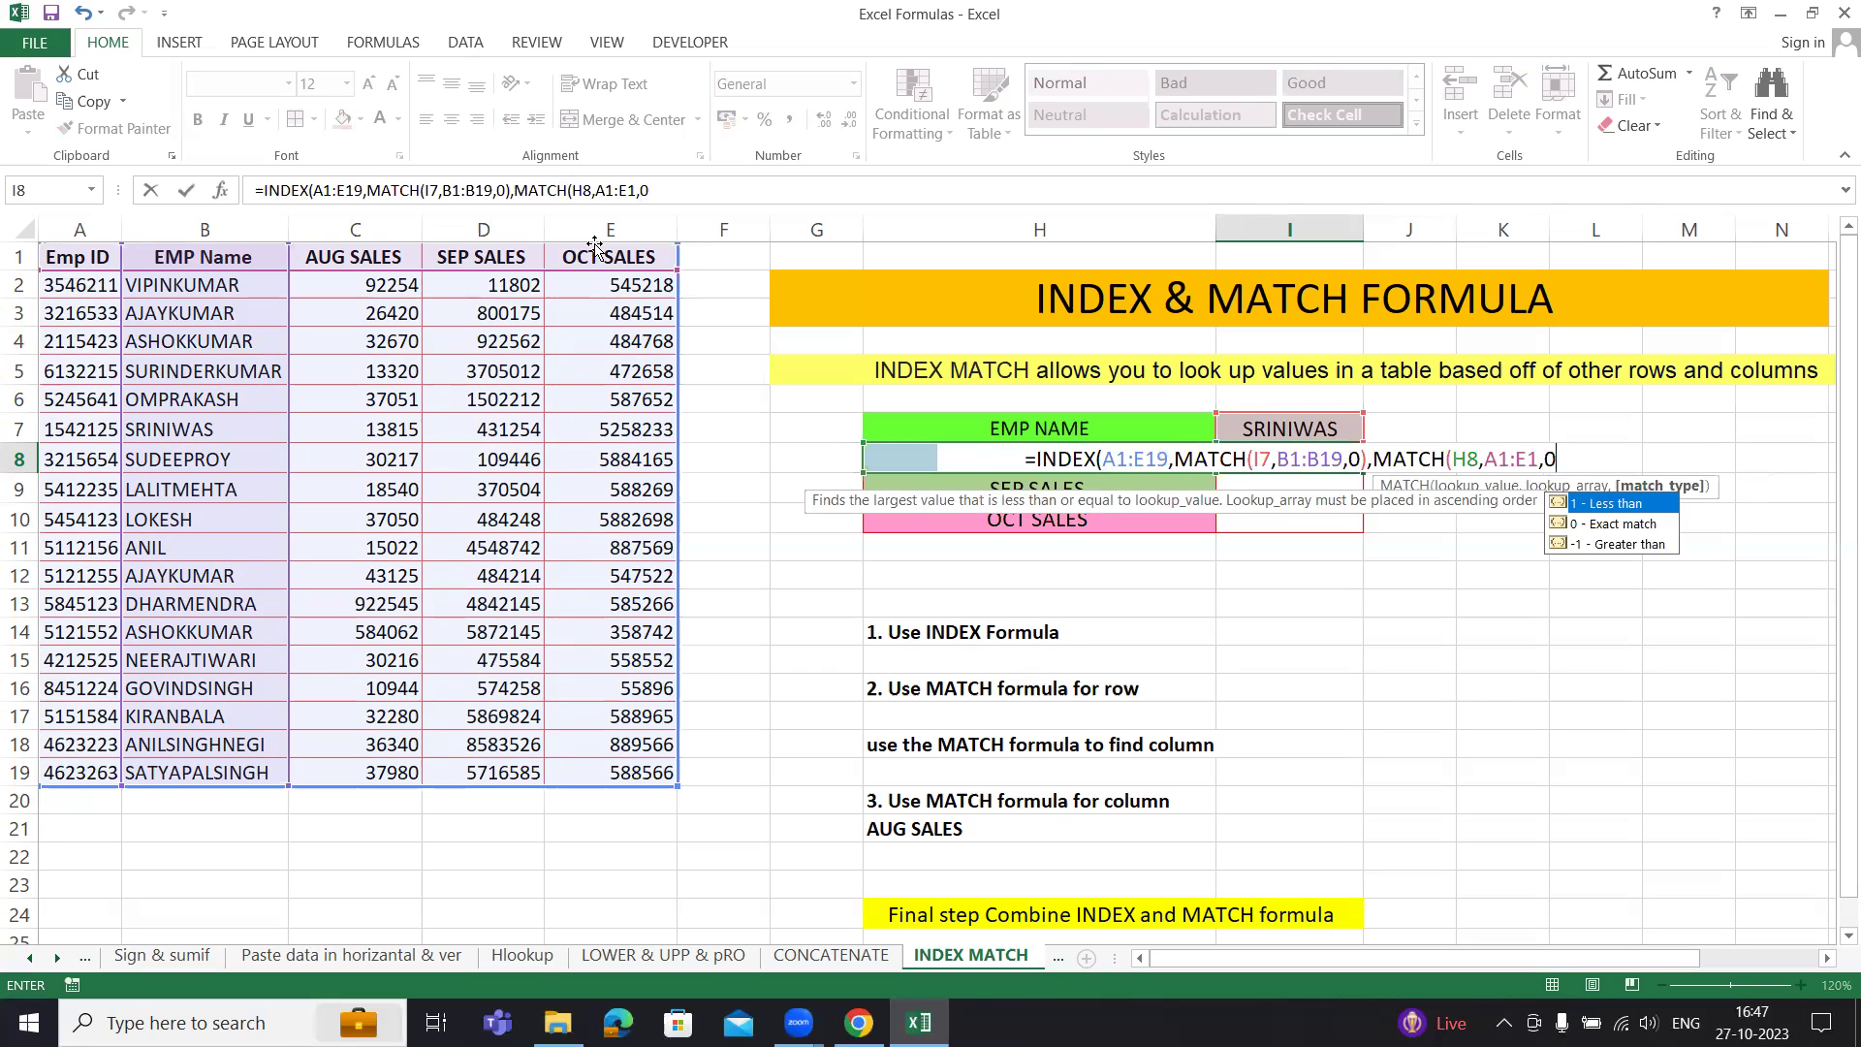
pyautogui.write(')')
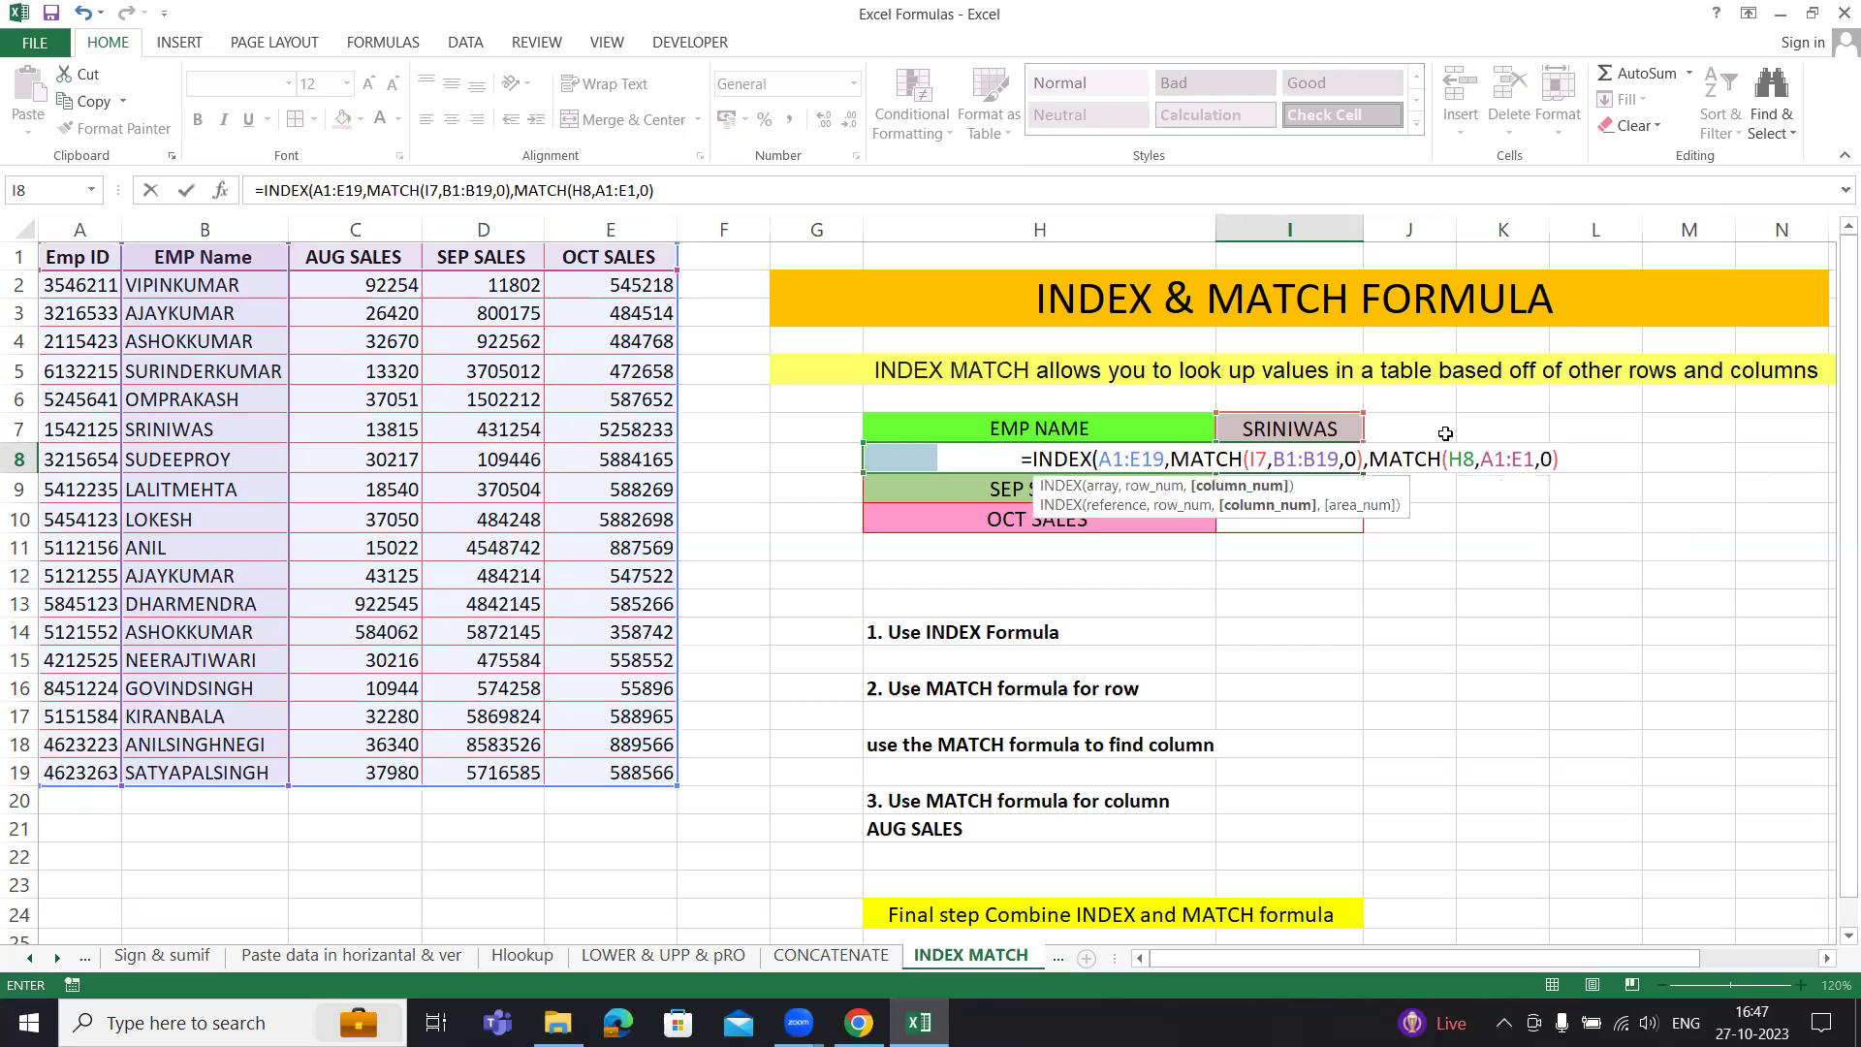
pyautogui.click(1095, 459)
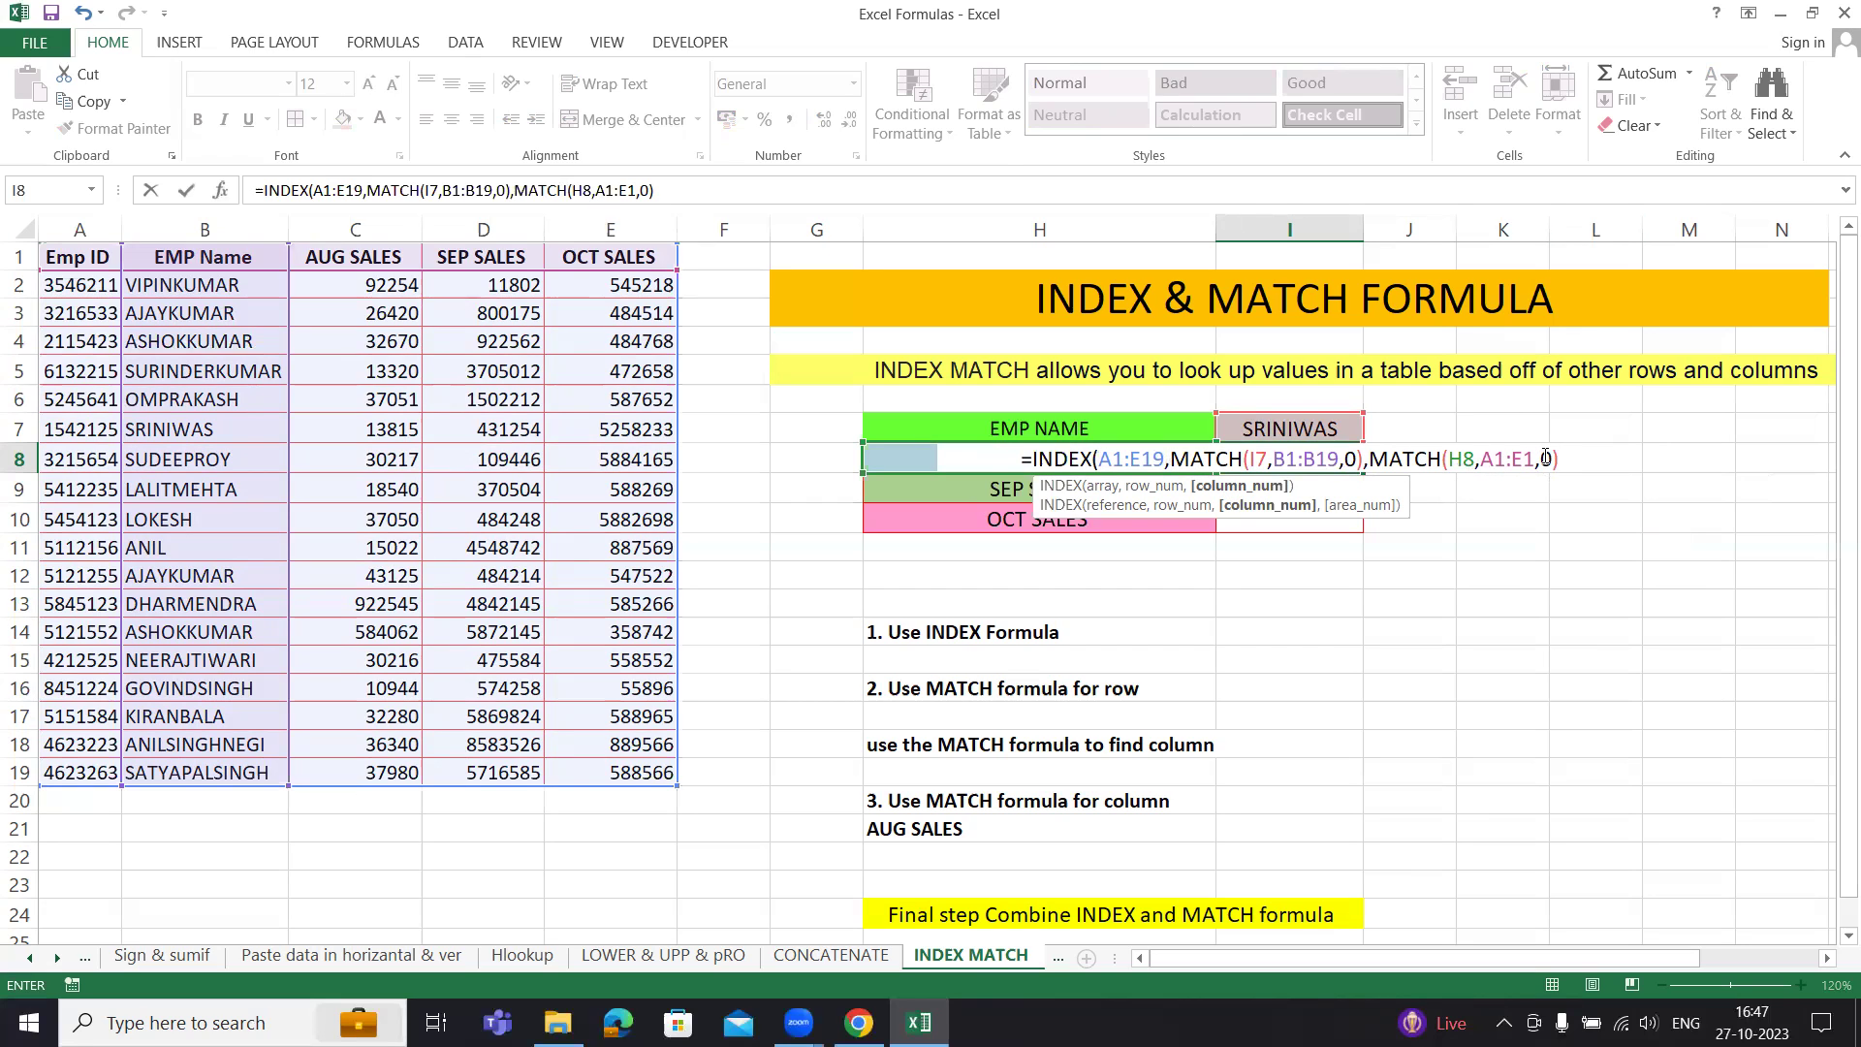
pyautogui.write(')')
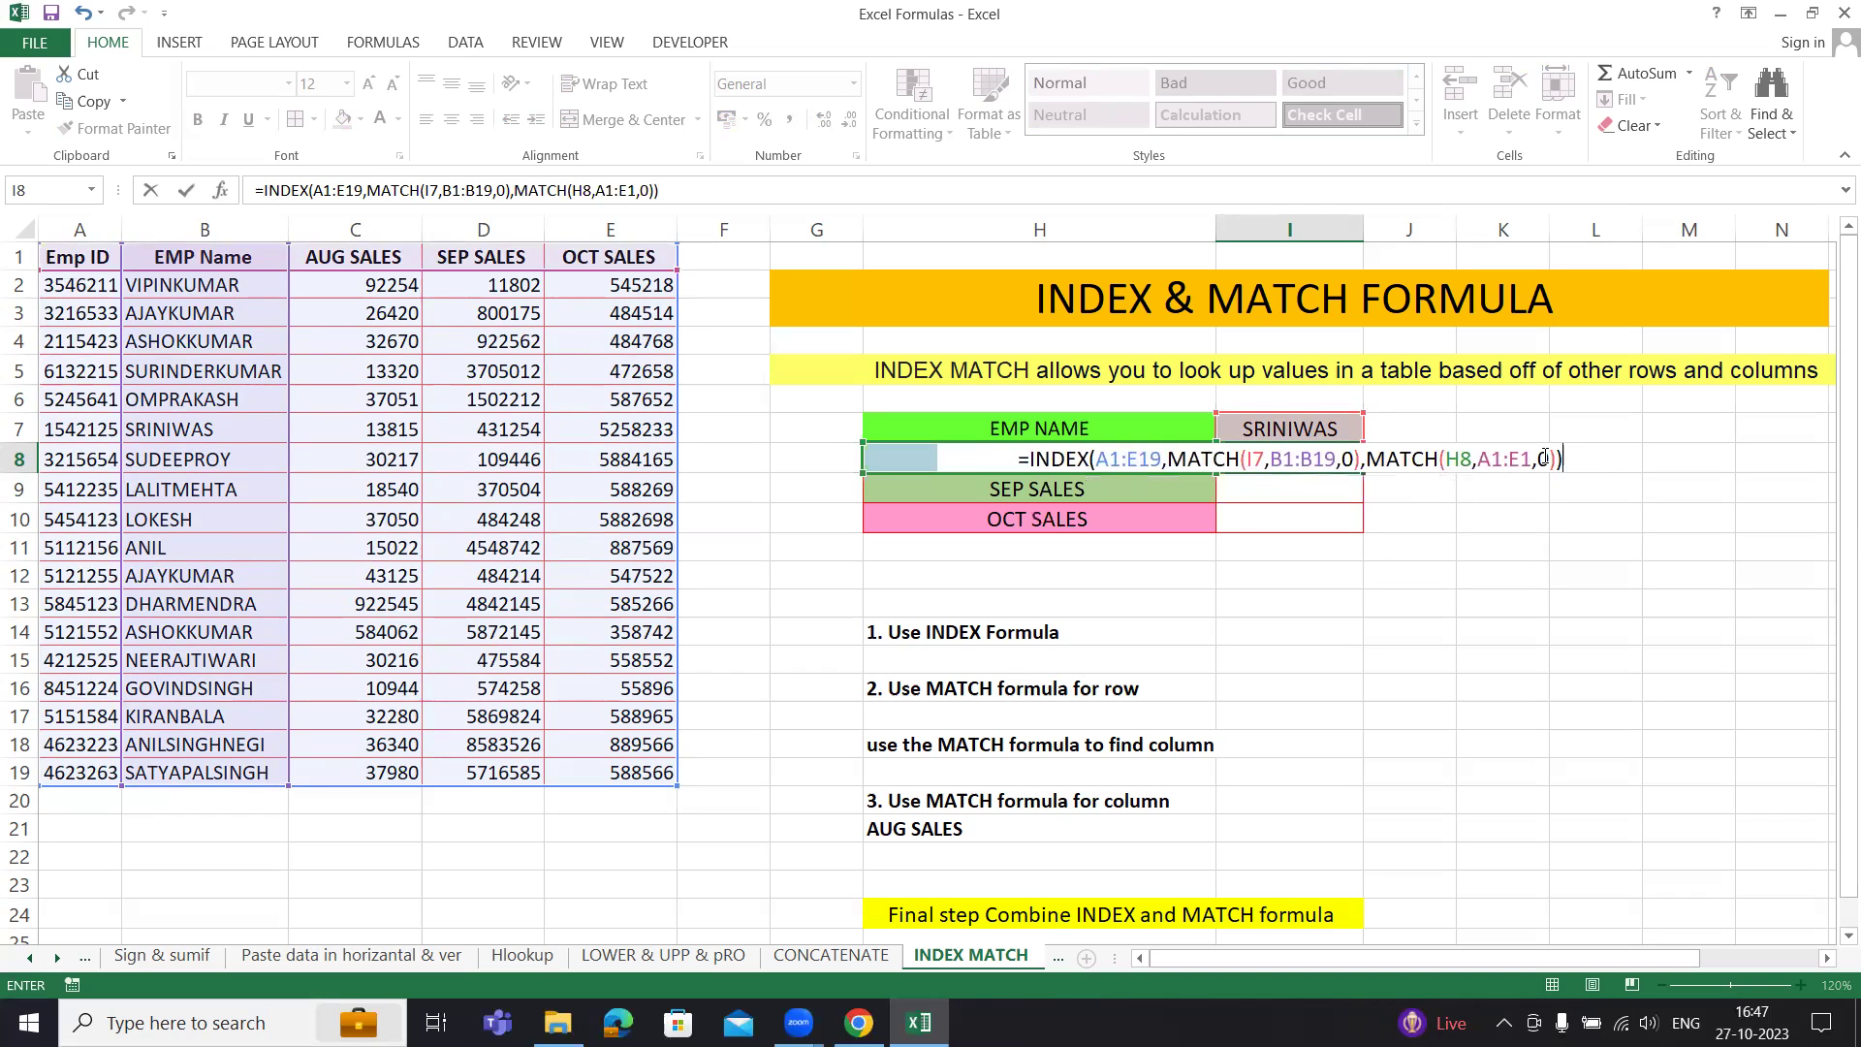
pyautogui.hotkey('ctrl', 'Return')
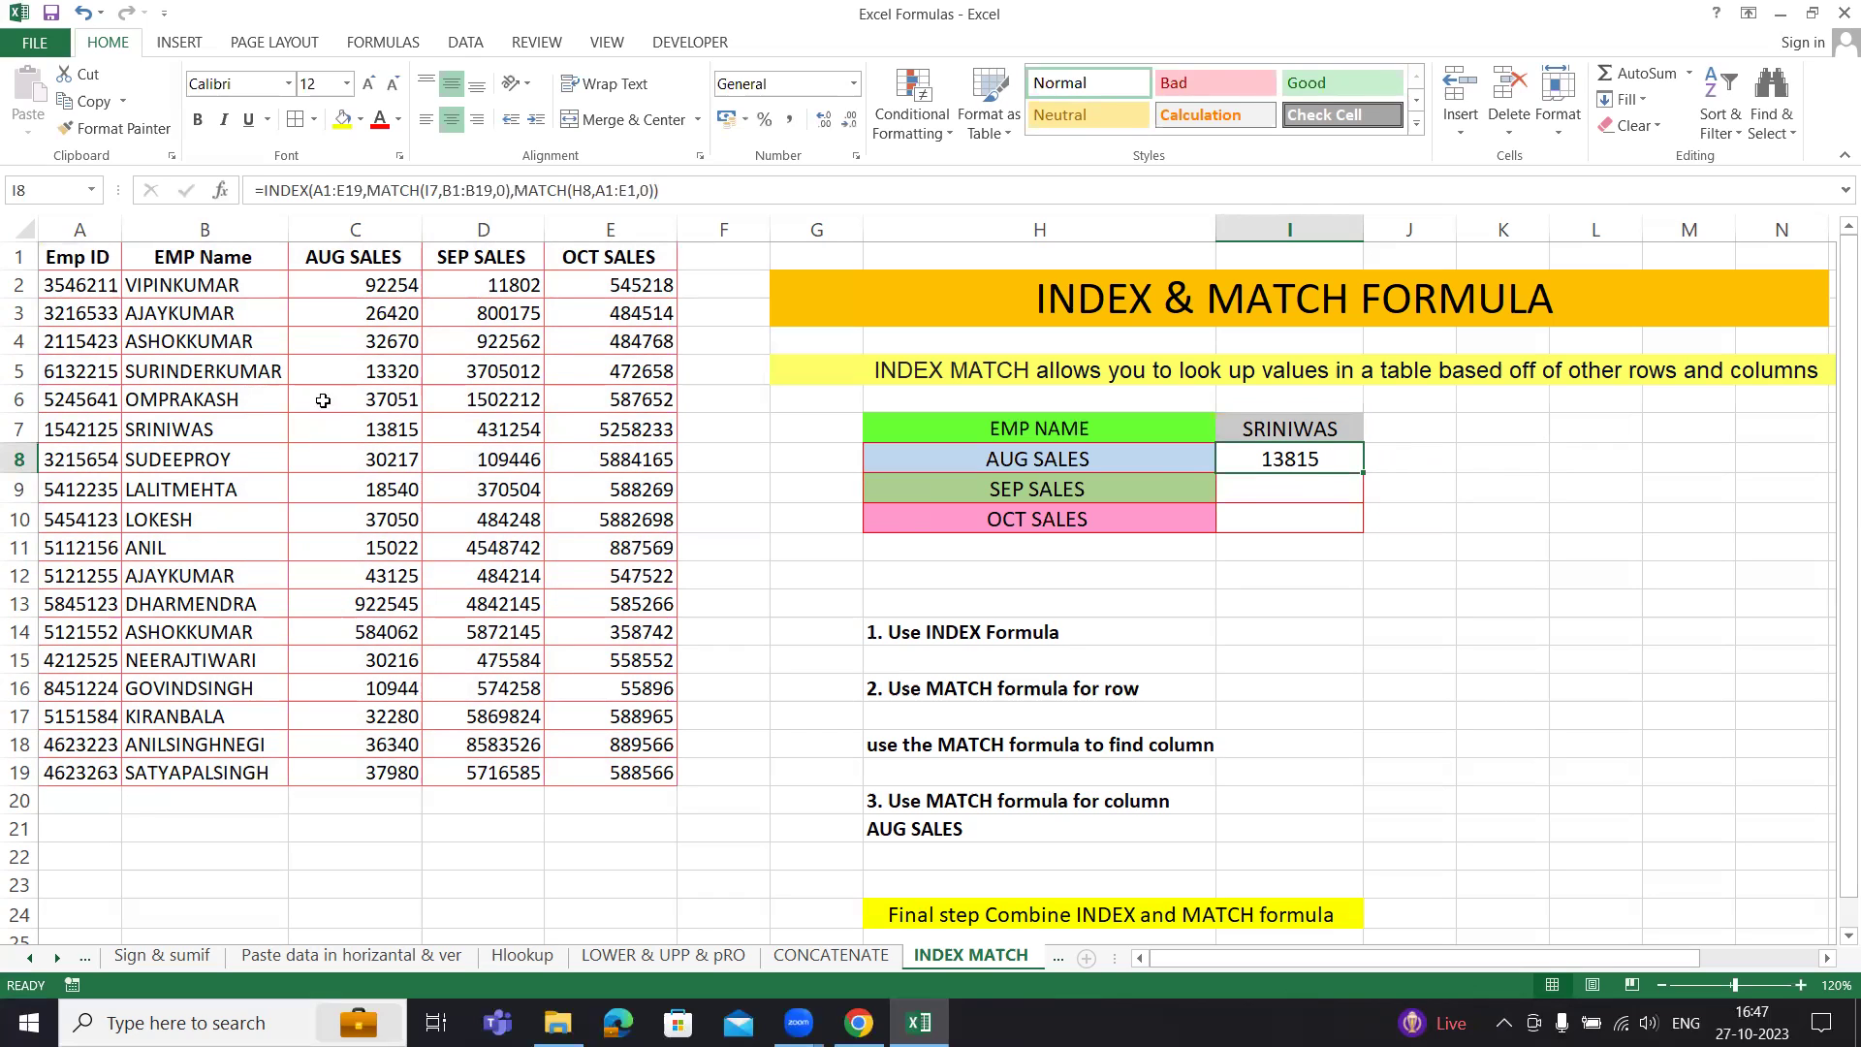
# Step: Fill SRINIWAS's record A7:E7 light blue and compare C7's 13815 with I8's result
pyautogui.click(19, 429)
pyautogui.moveTo(82, 428); pyautogui.dragTo(620, 430)
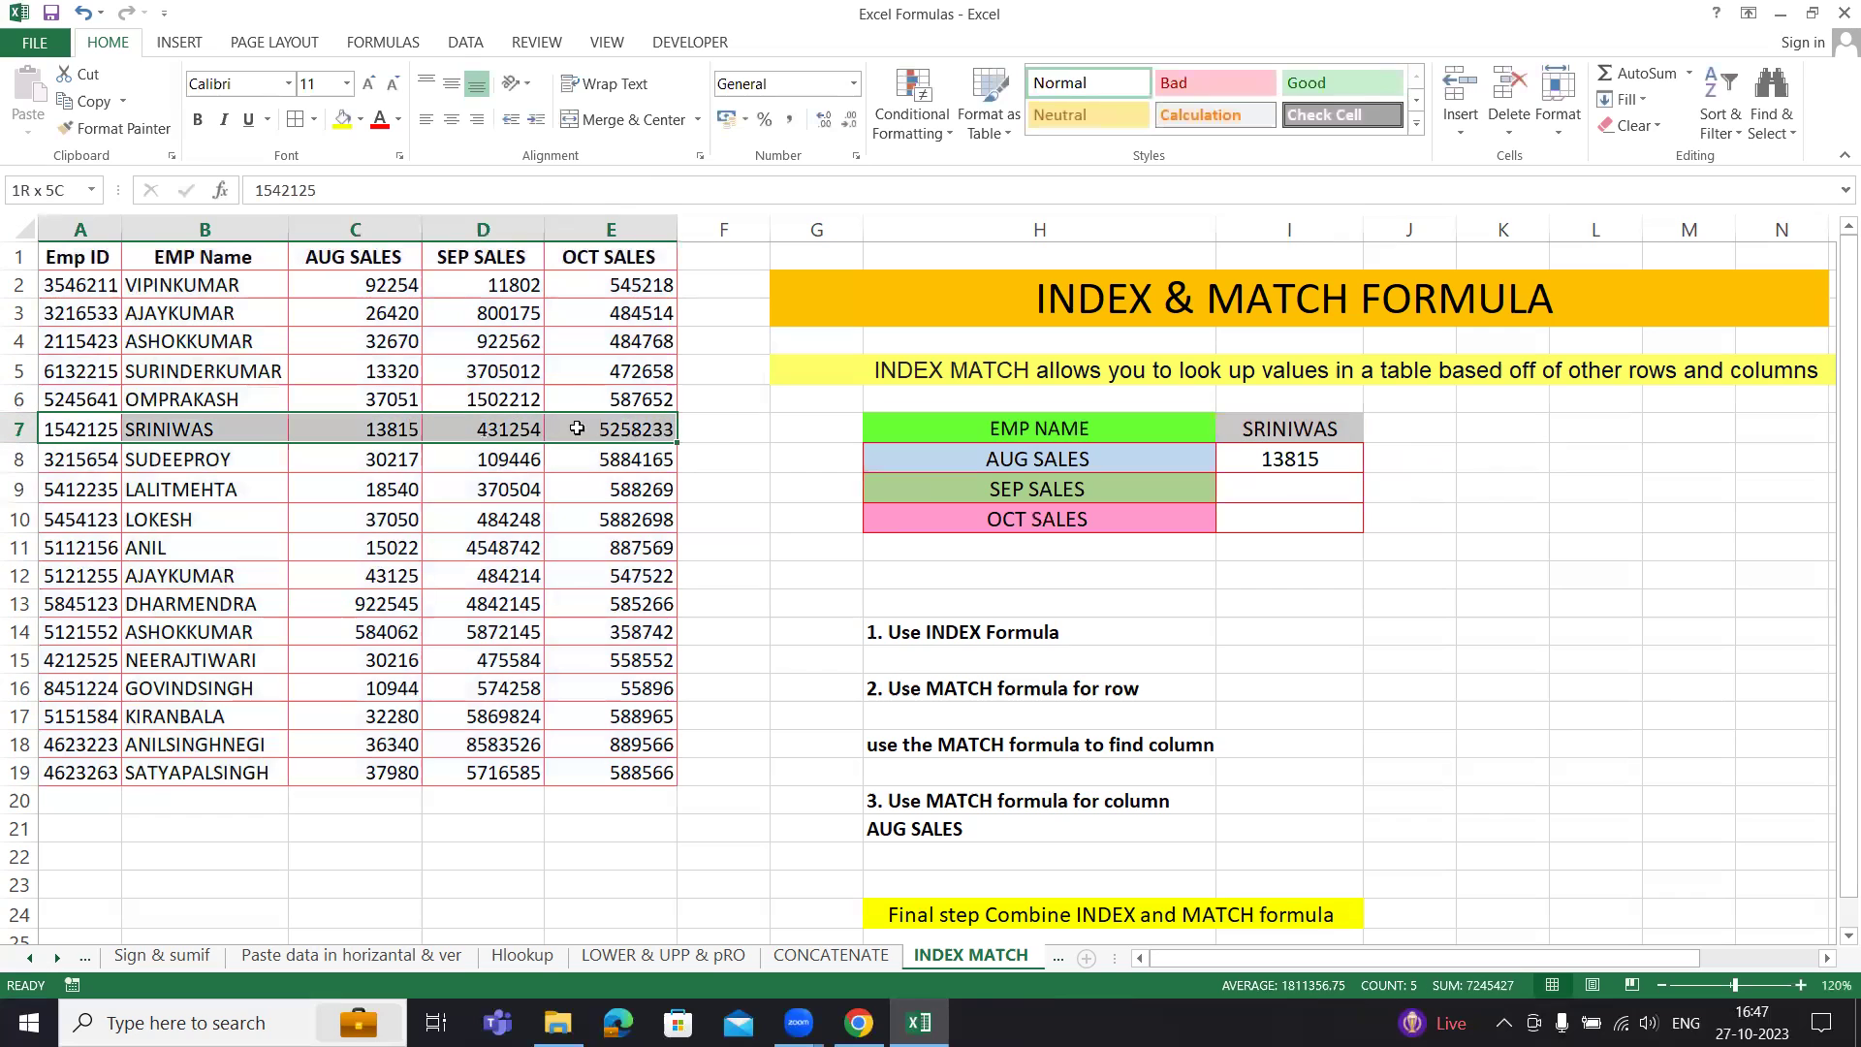
pyautogui.click(359, 120)
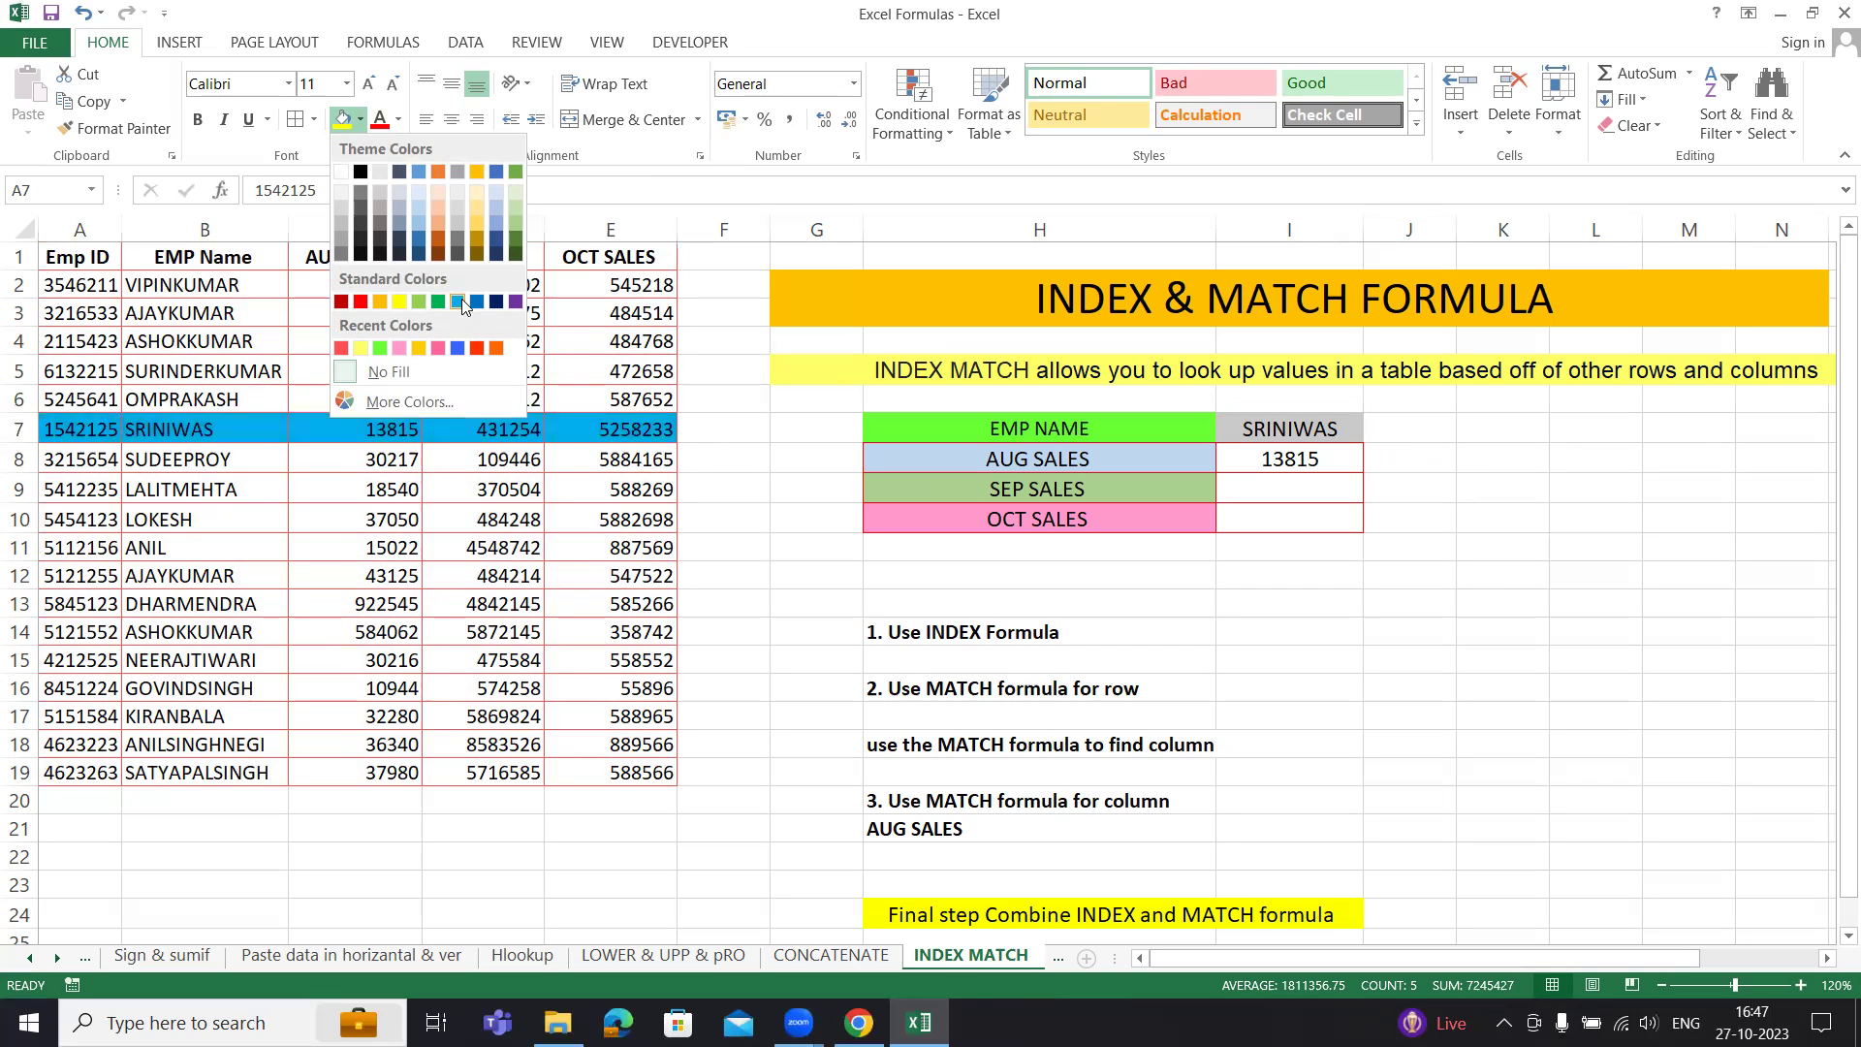
pyautogui.click(457, 301)
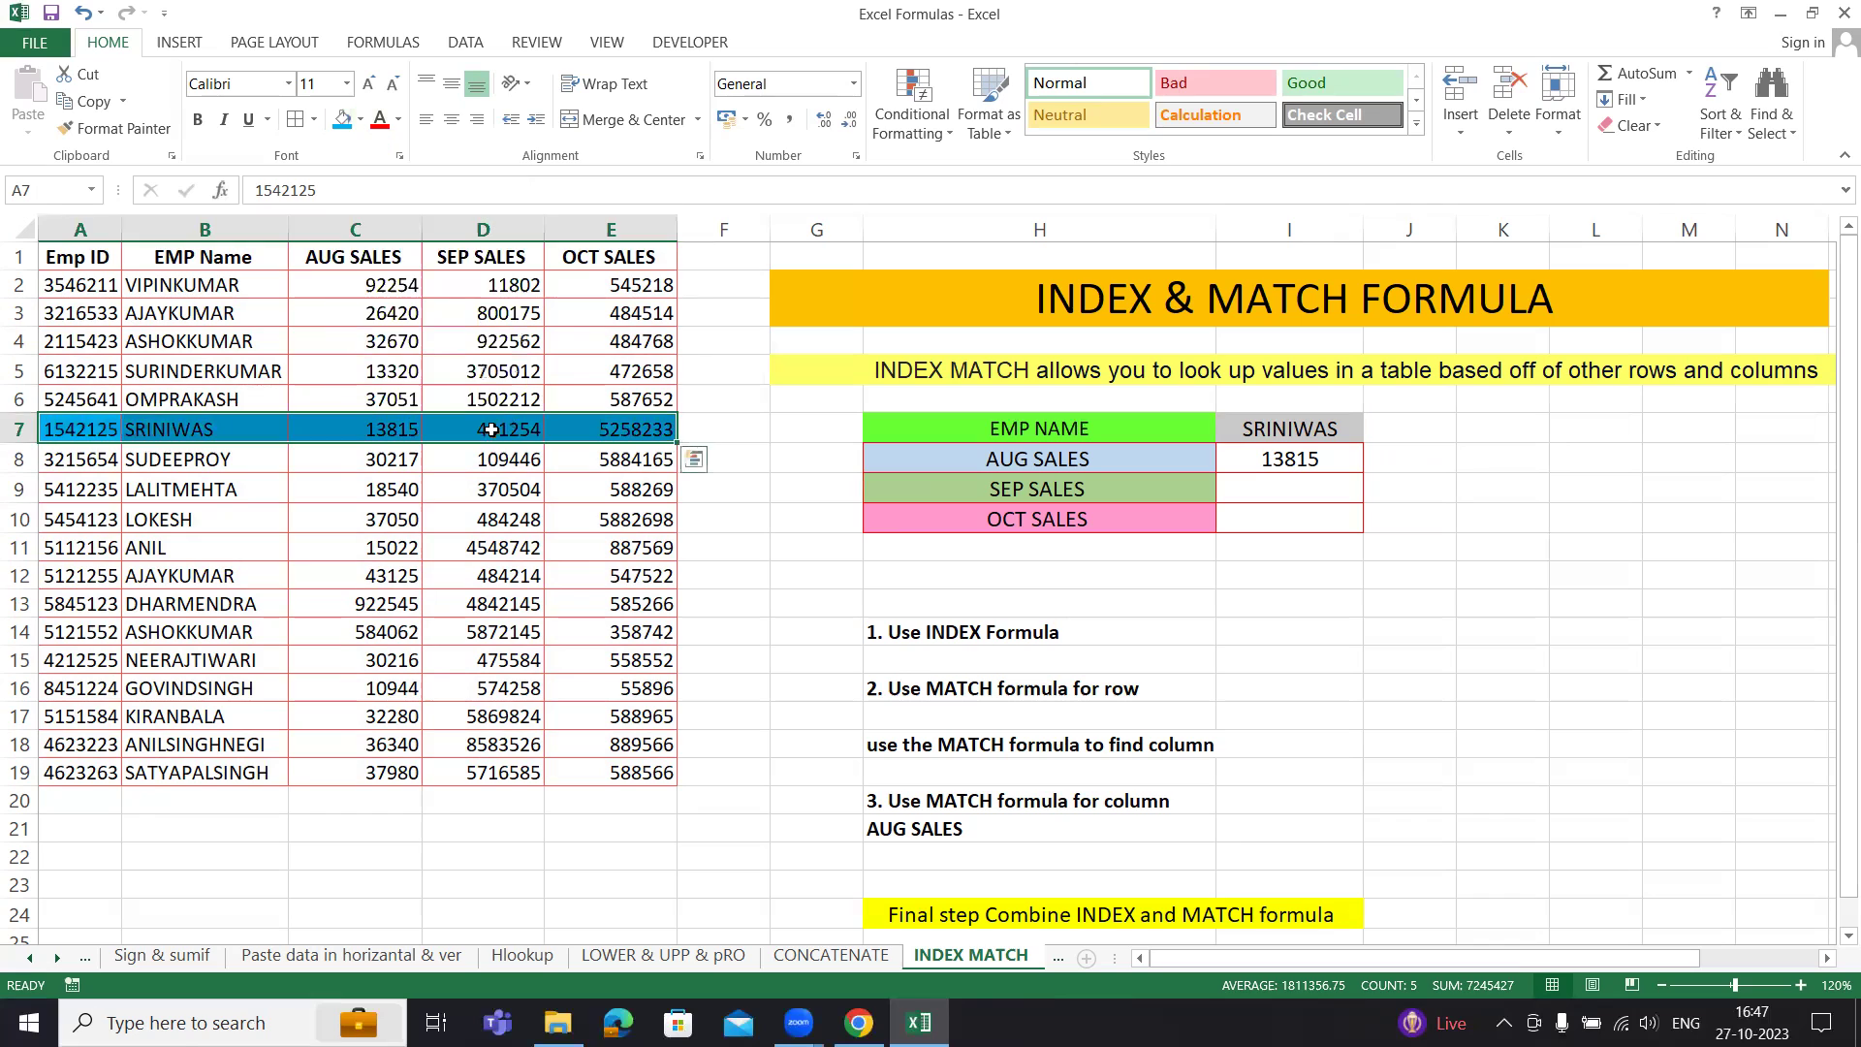
pyautogui.click(350, 429)
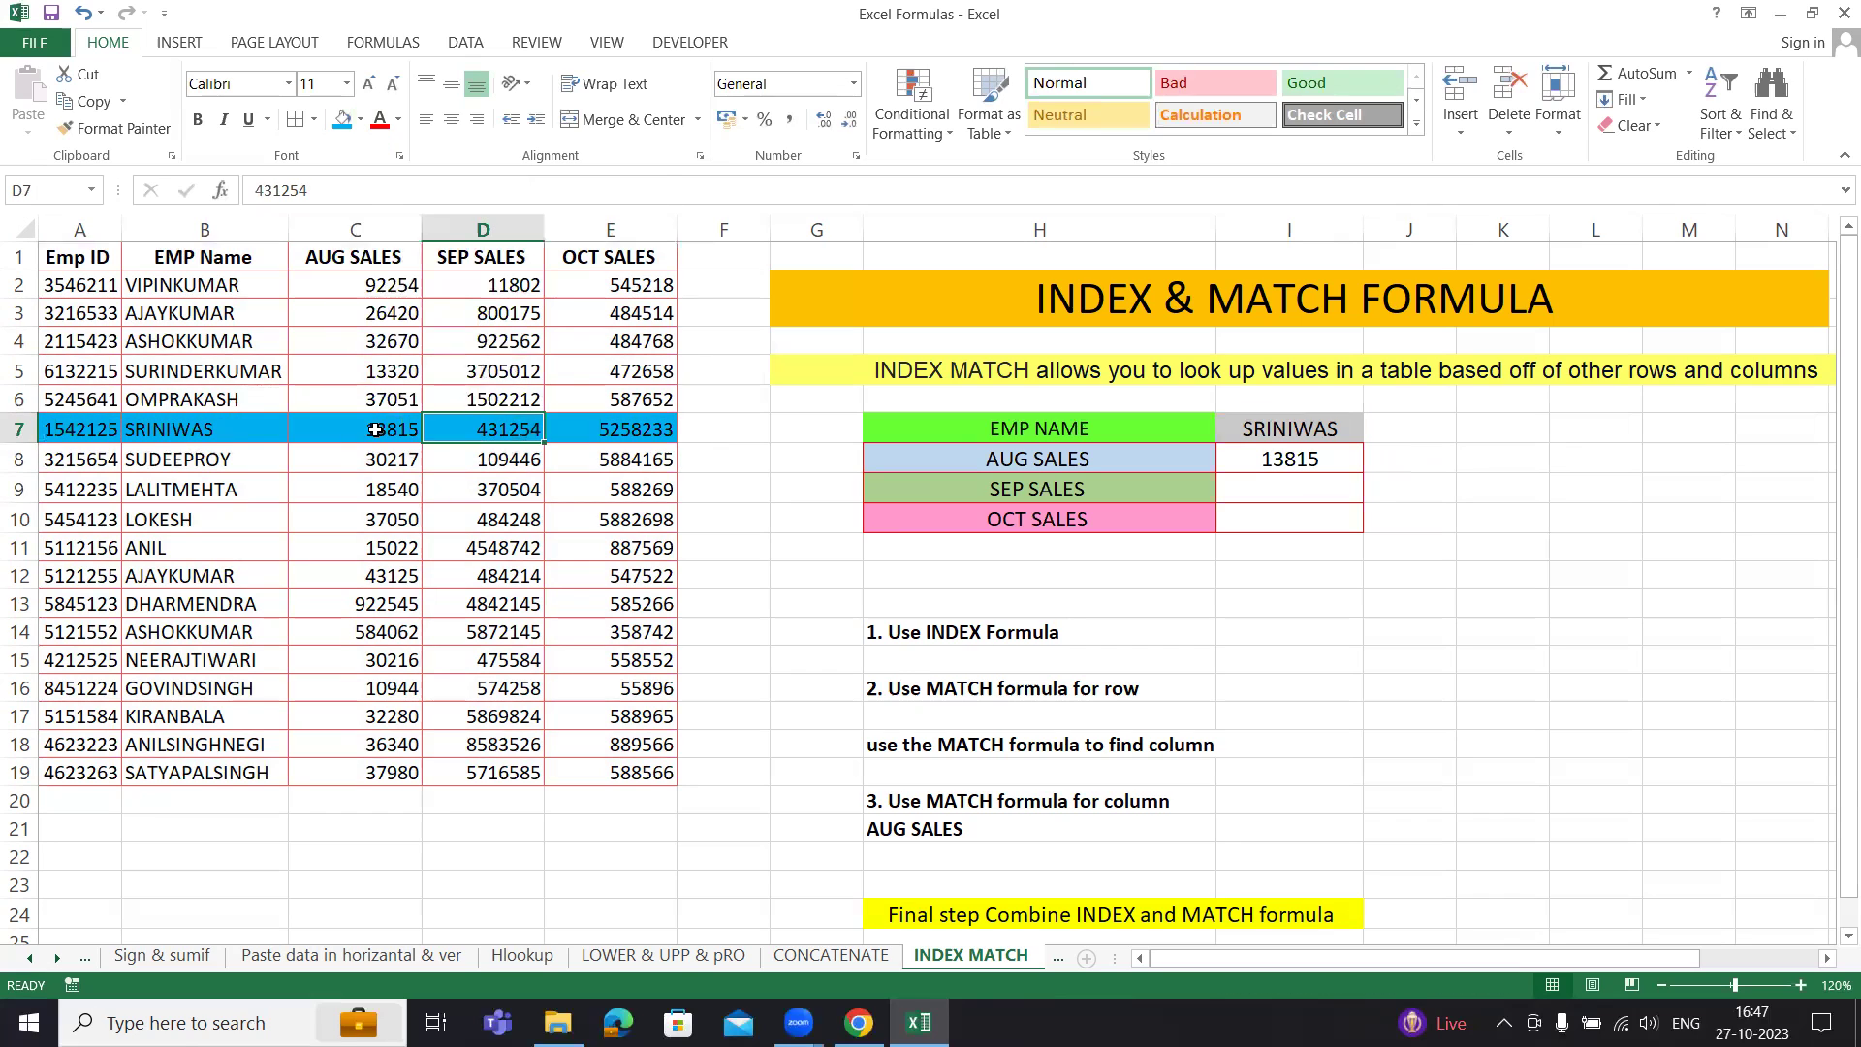
pyautogui.click(1283, 461)
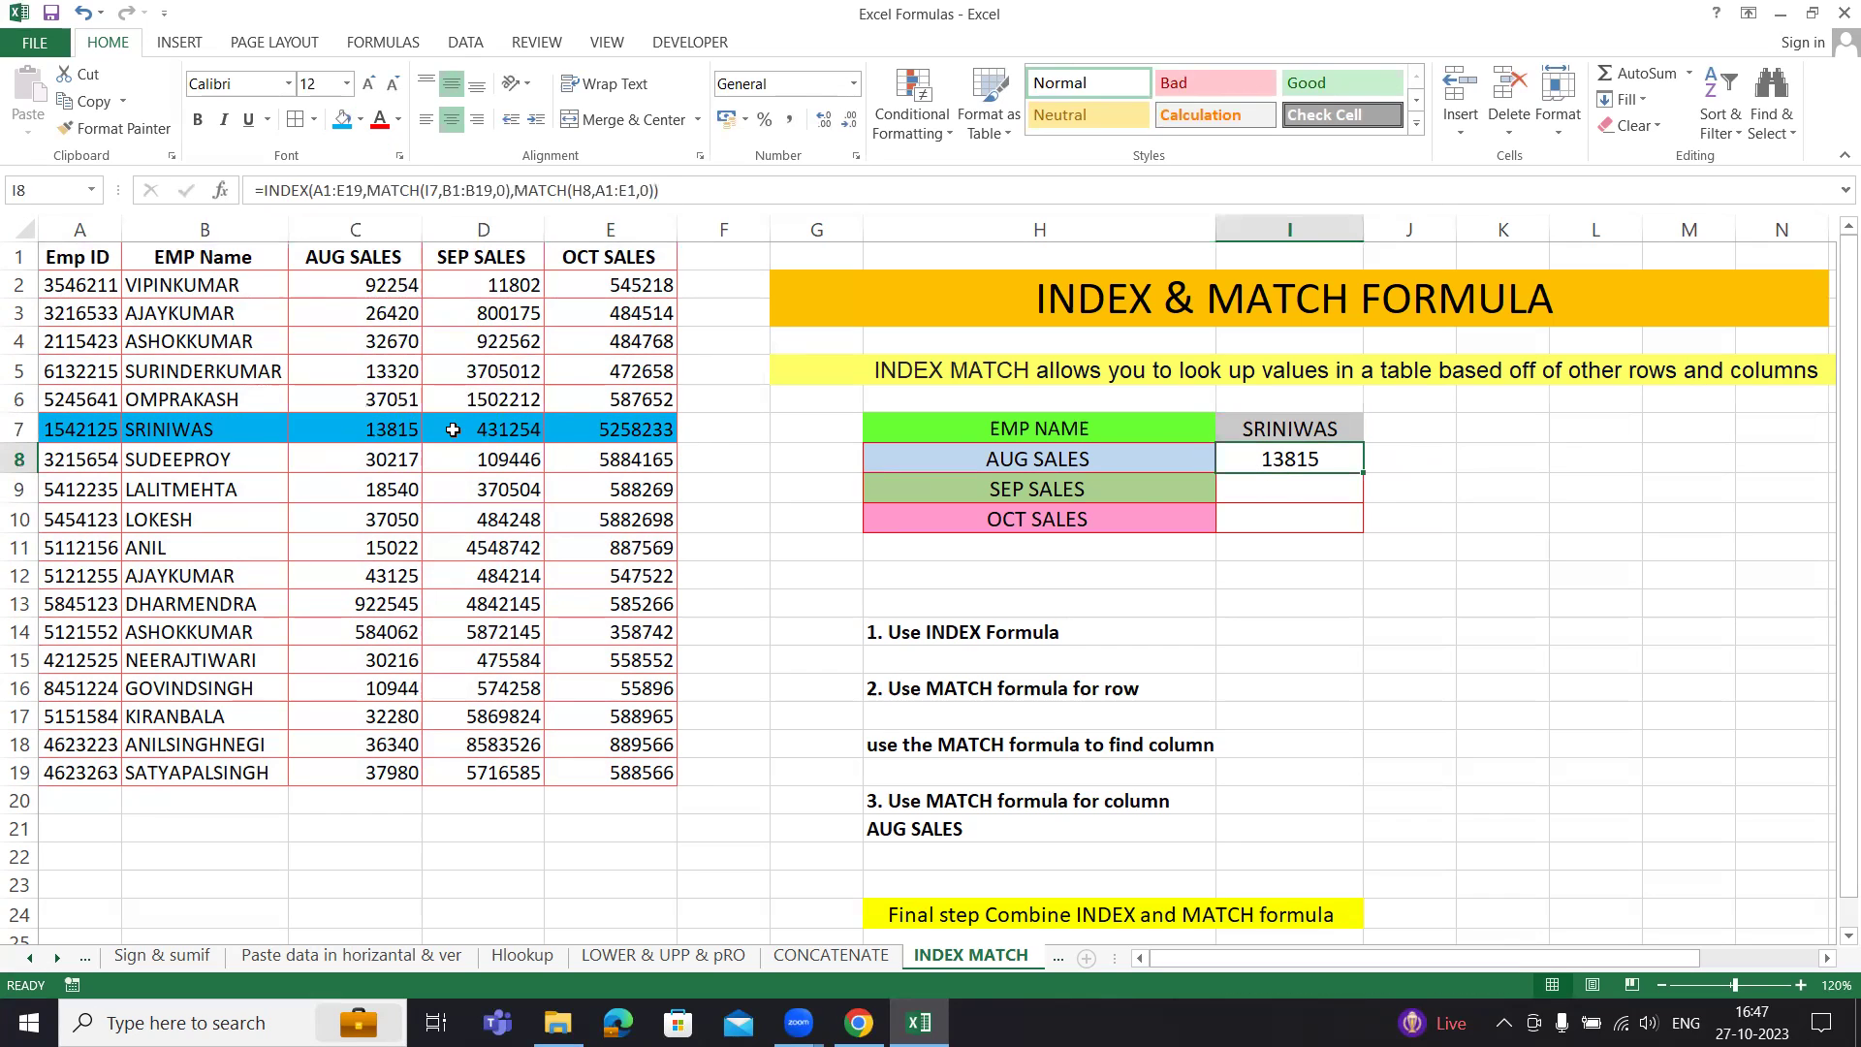
pyautogui.click(1302, 490)
pyautogui.click(1279, 523)
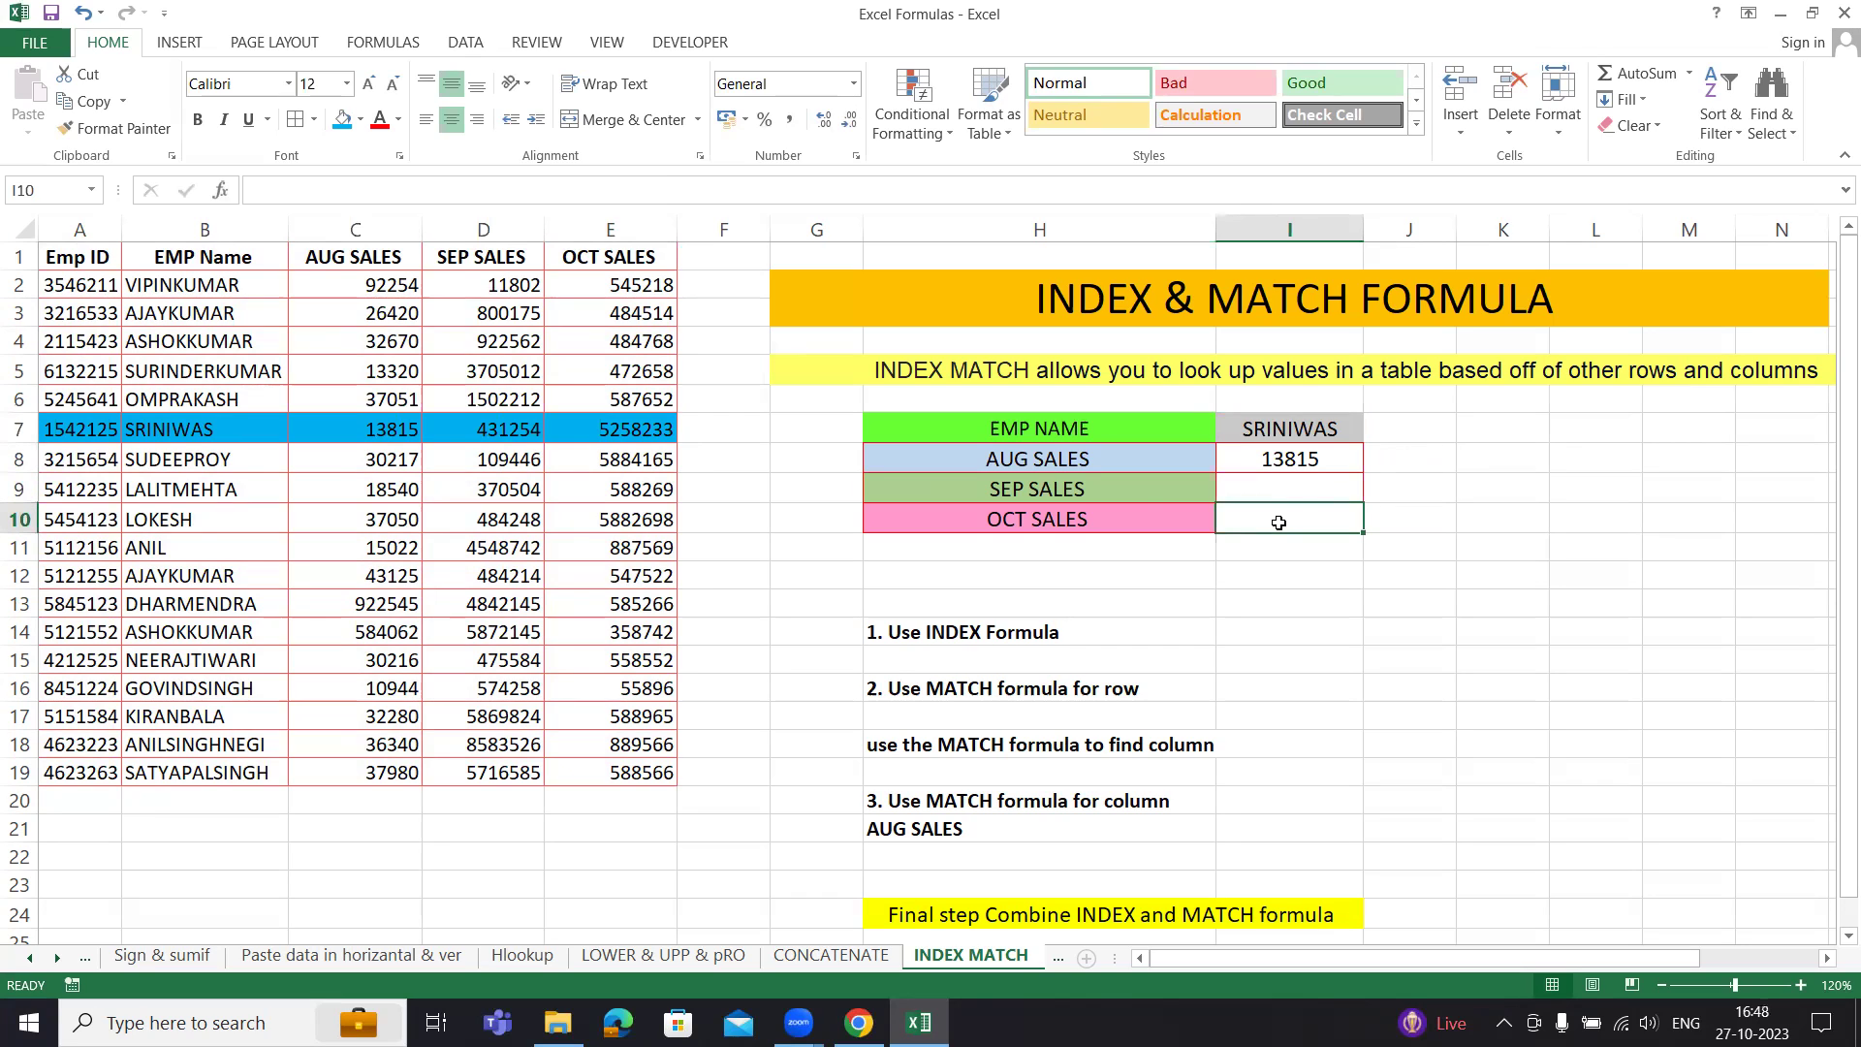
pyautogui.click(1260, 470)
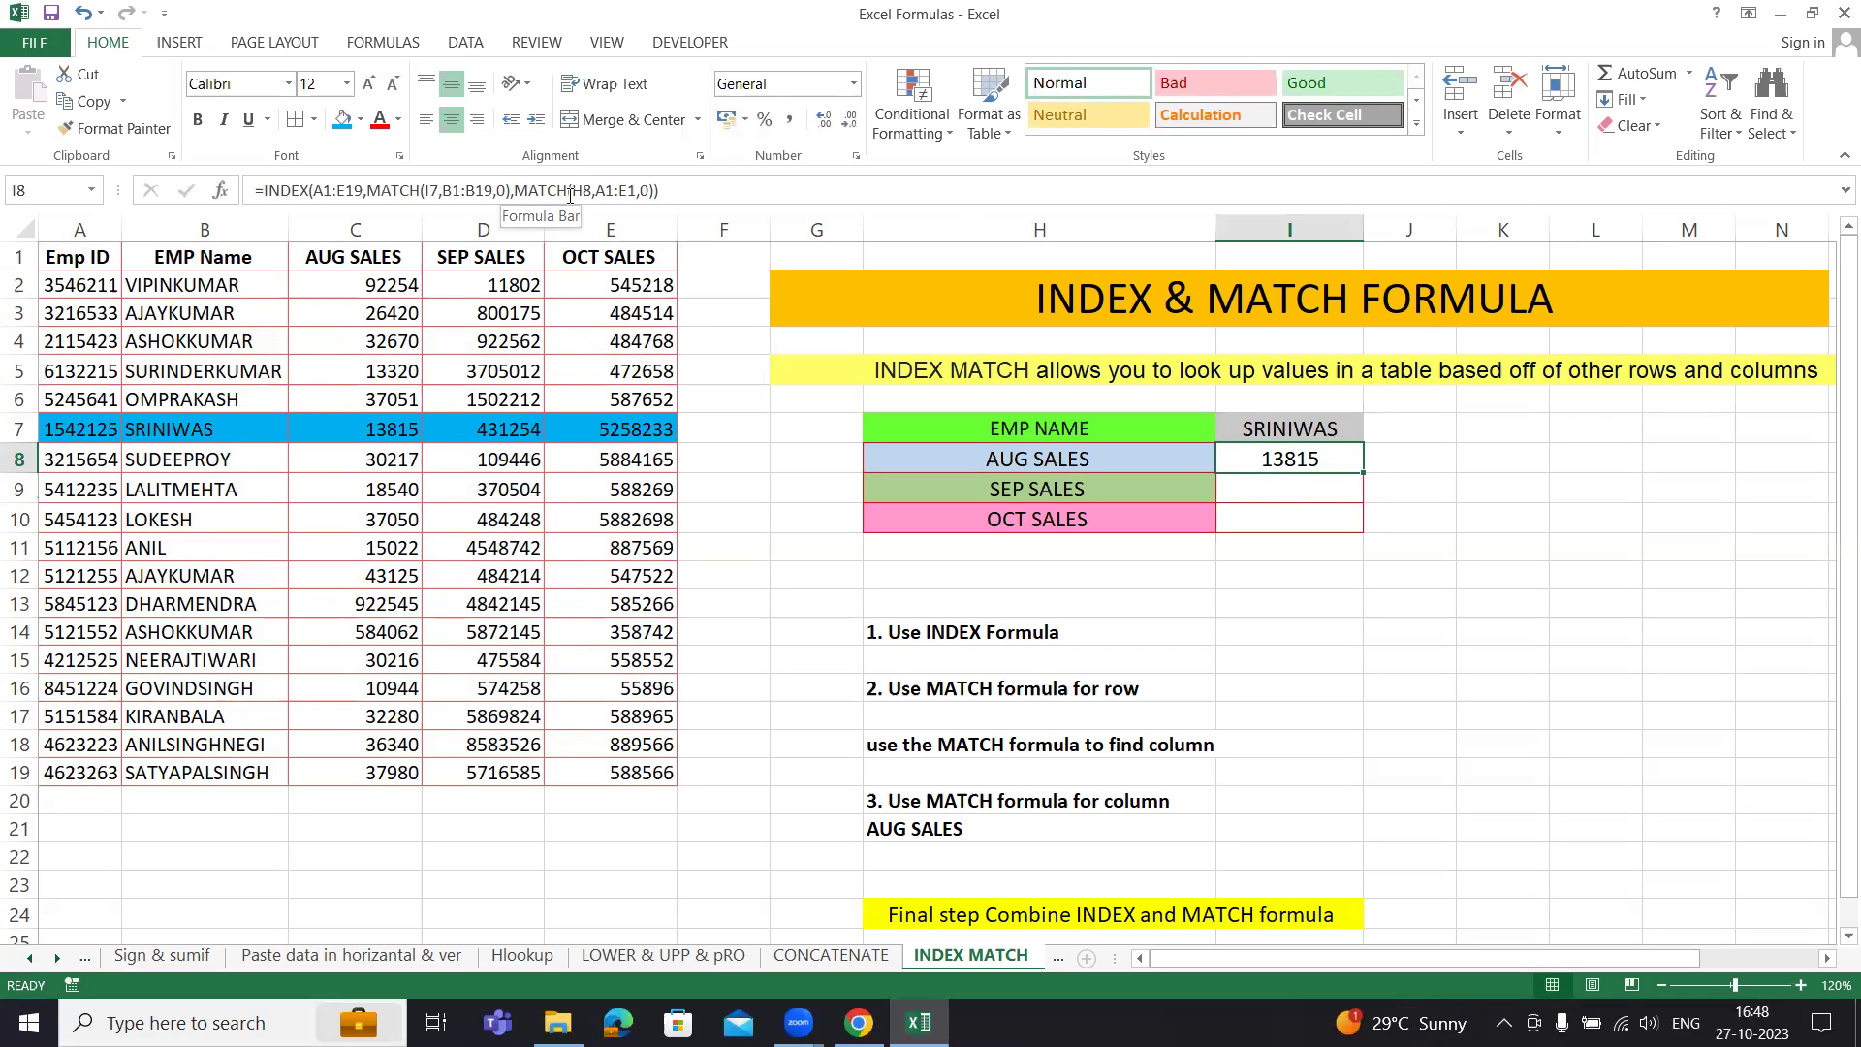
pyautogui.click(1299, 684)
pyautogui.click(1261, 631)
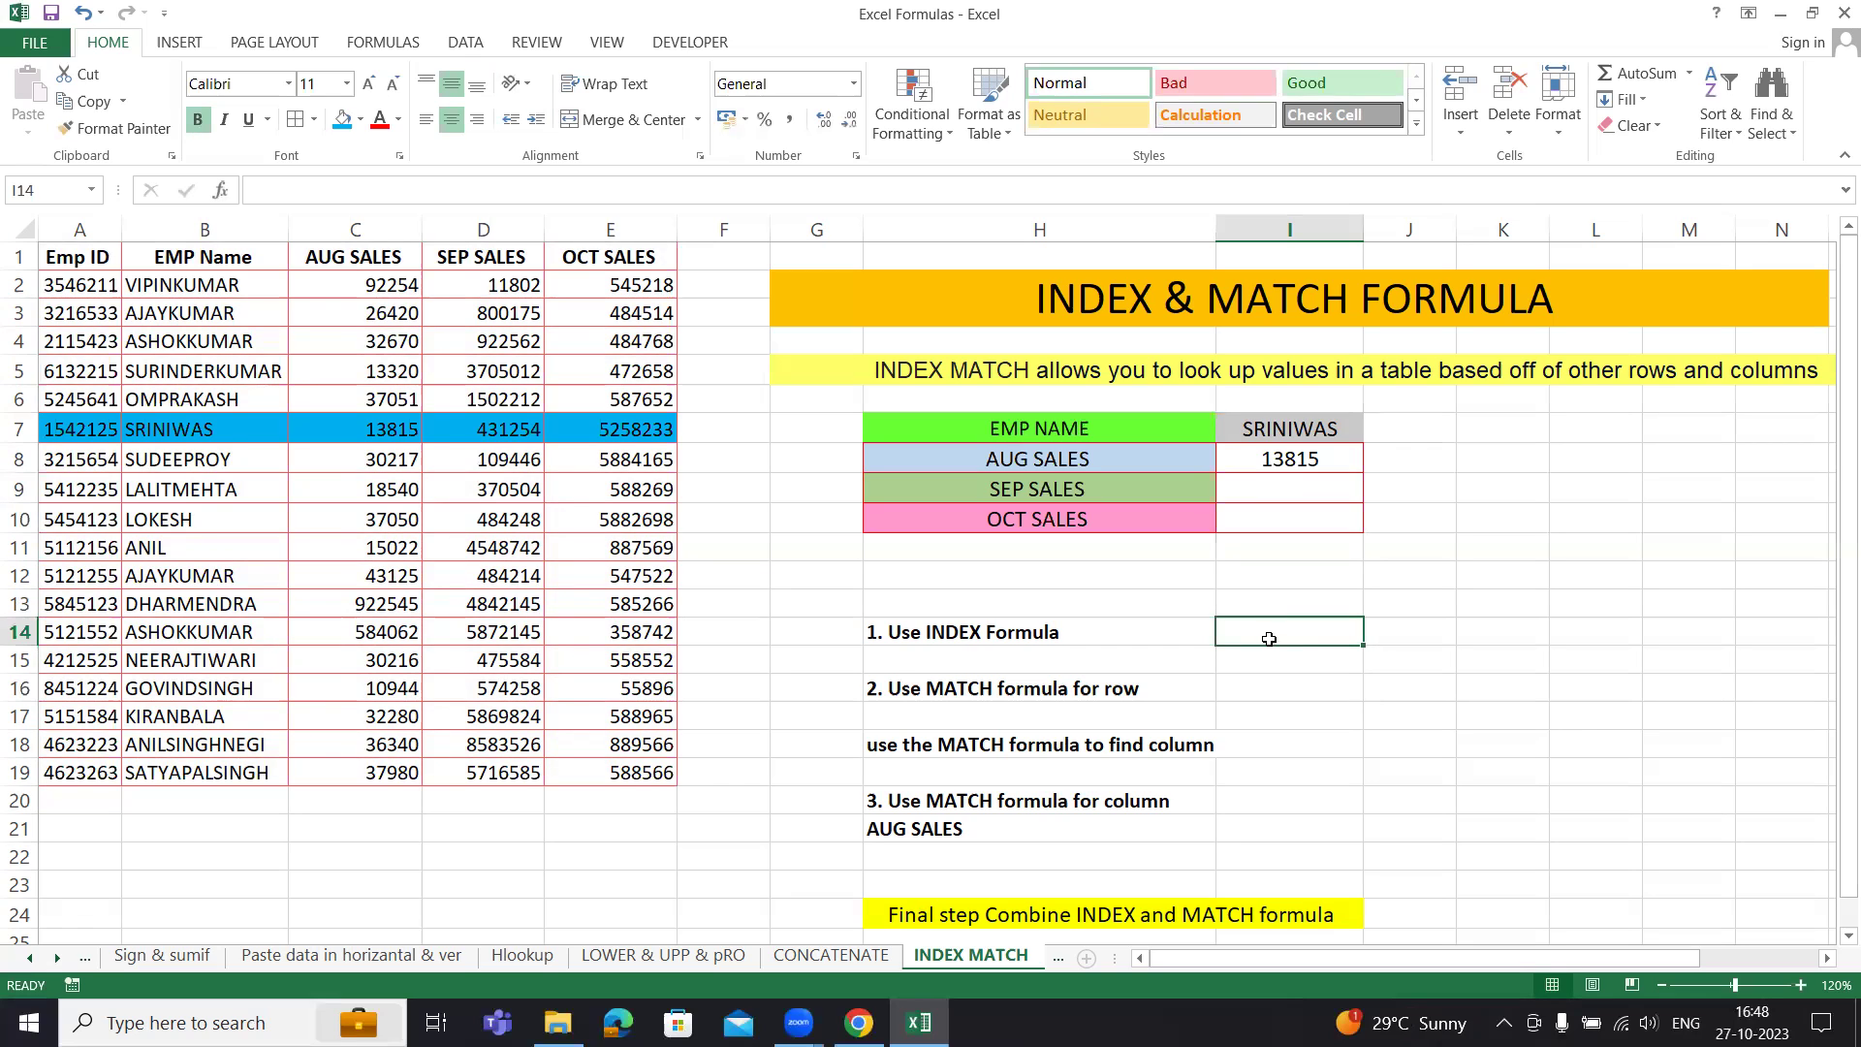
pyautogui.click(945, 638)
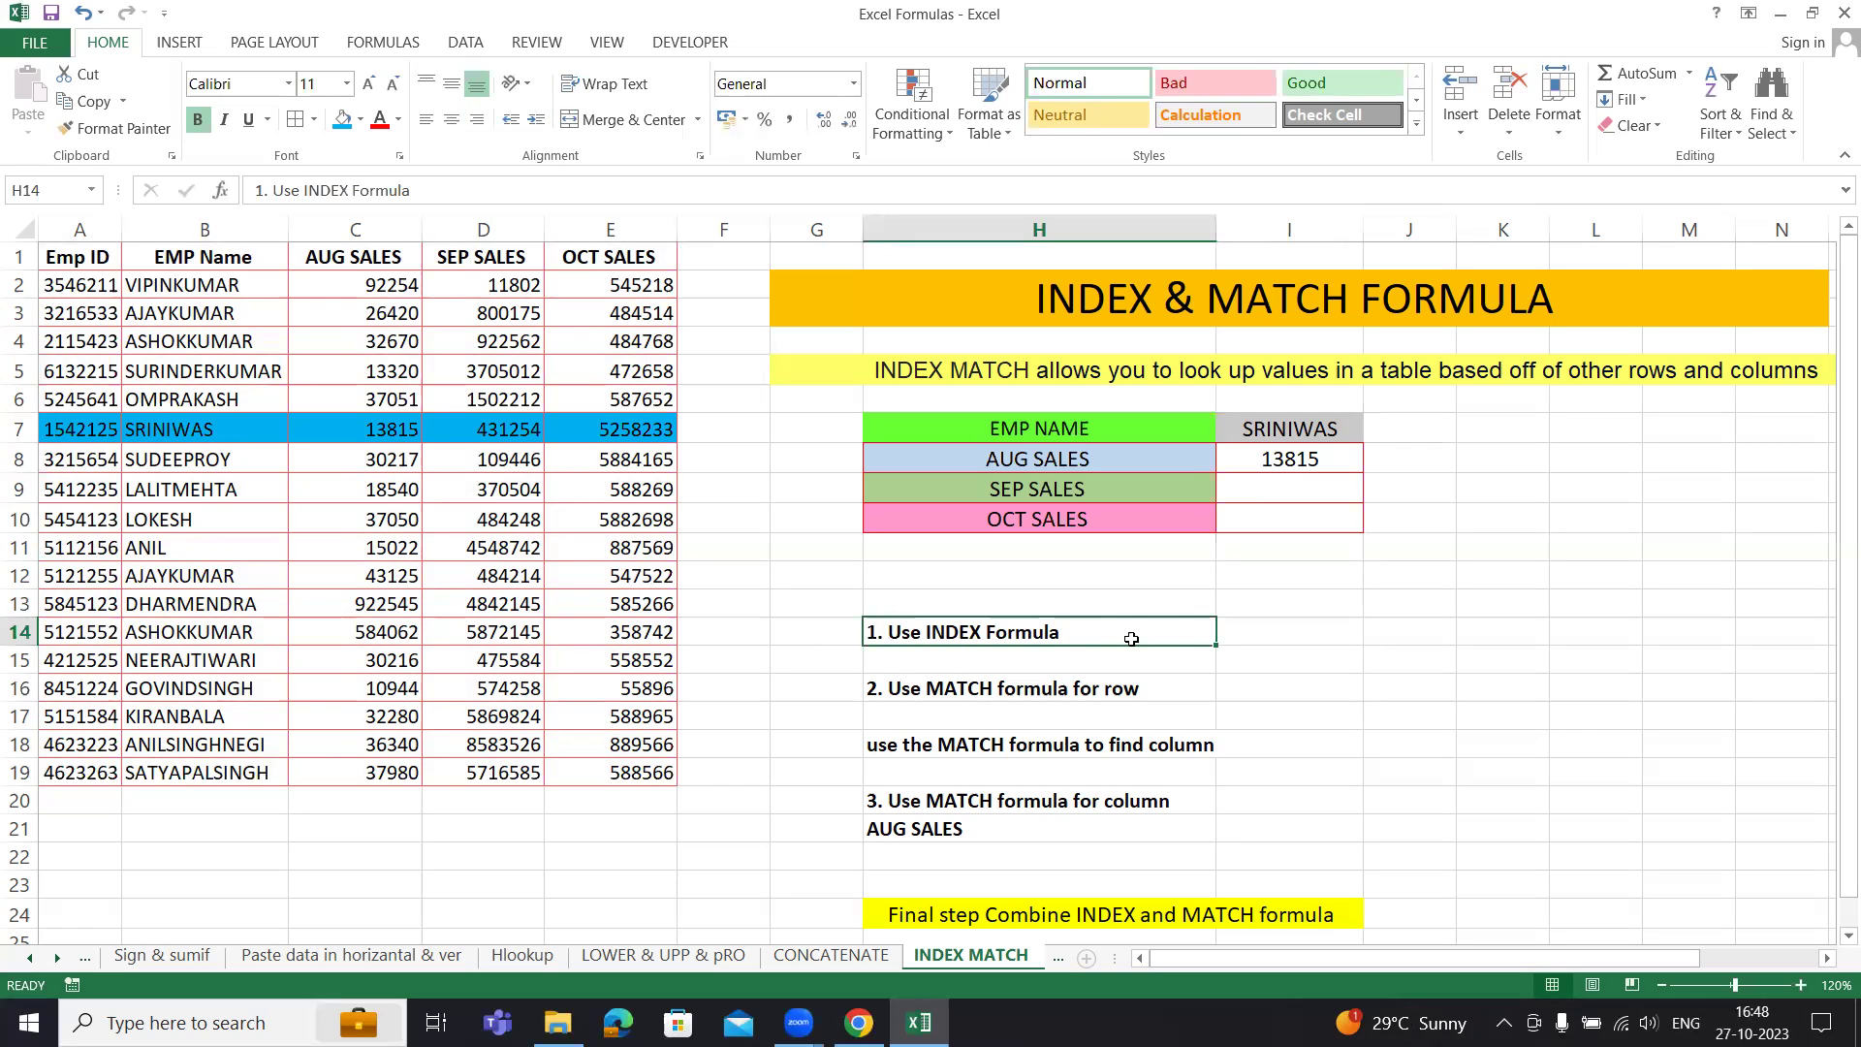
pyautogui.click(1292, 459)
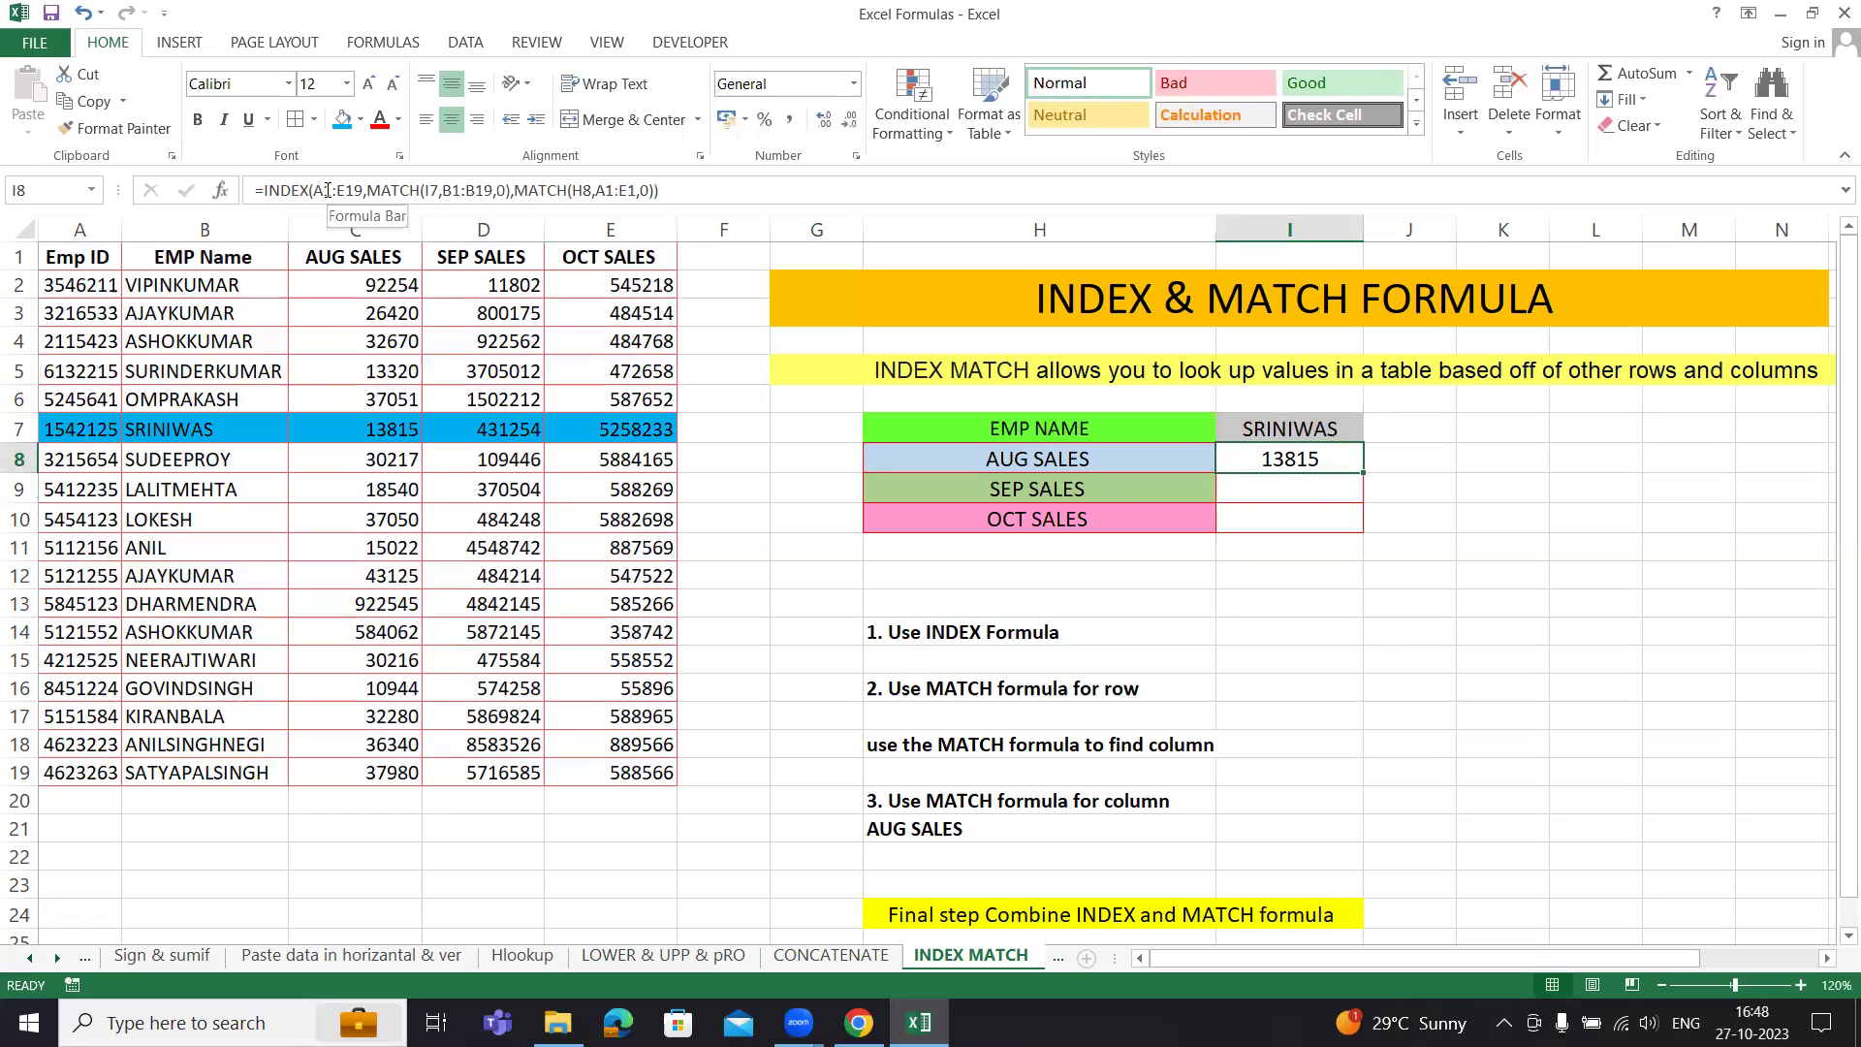
pyautogui.click(1275, 642)
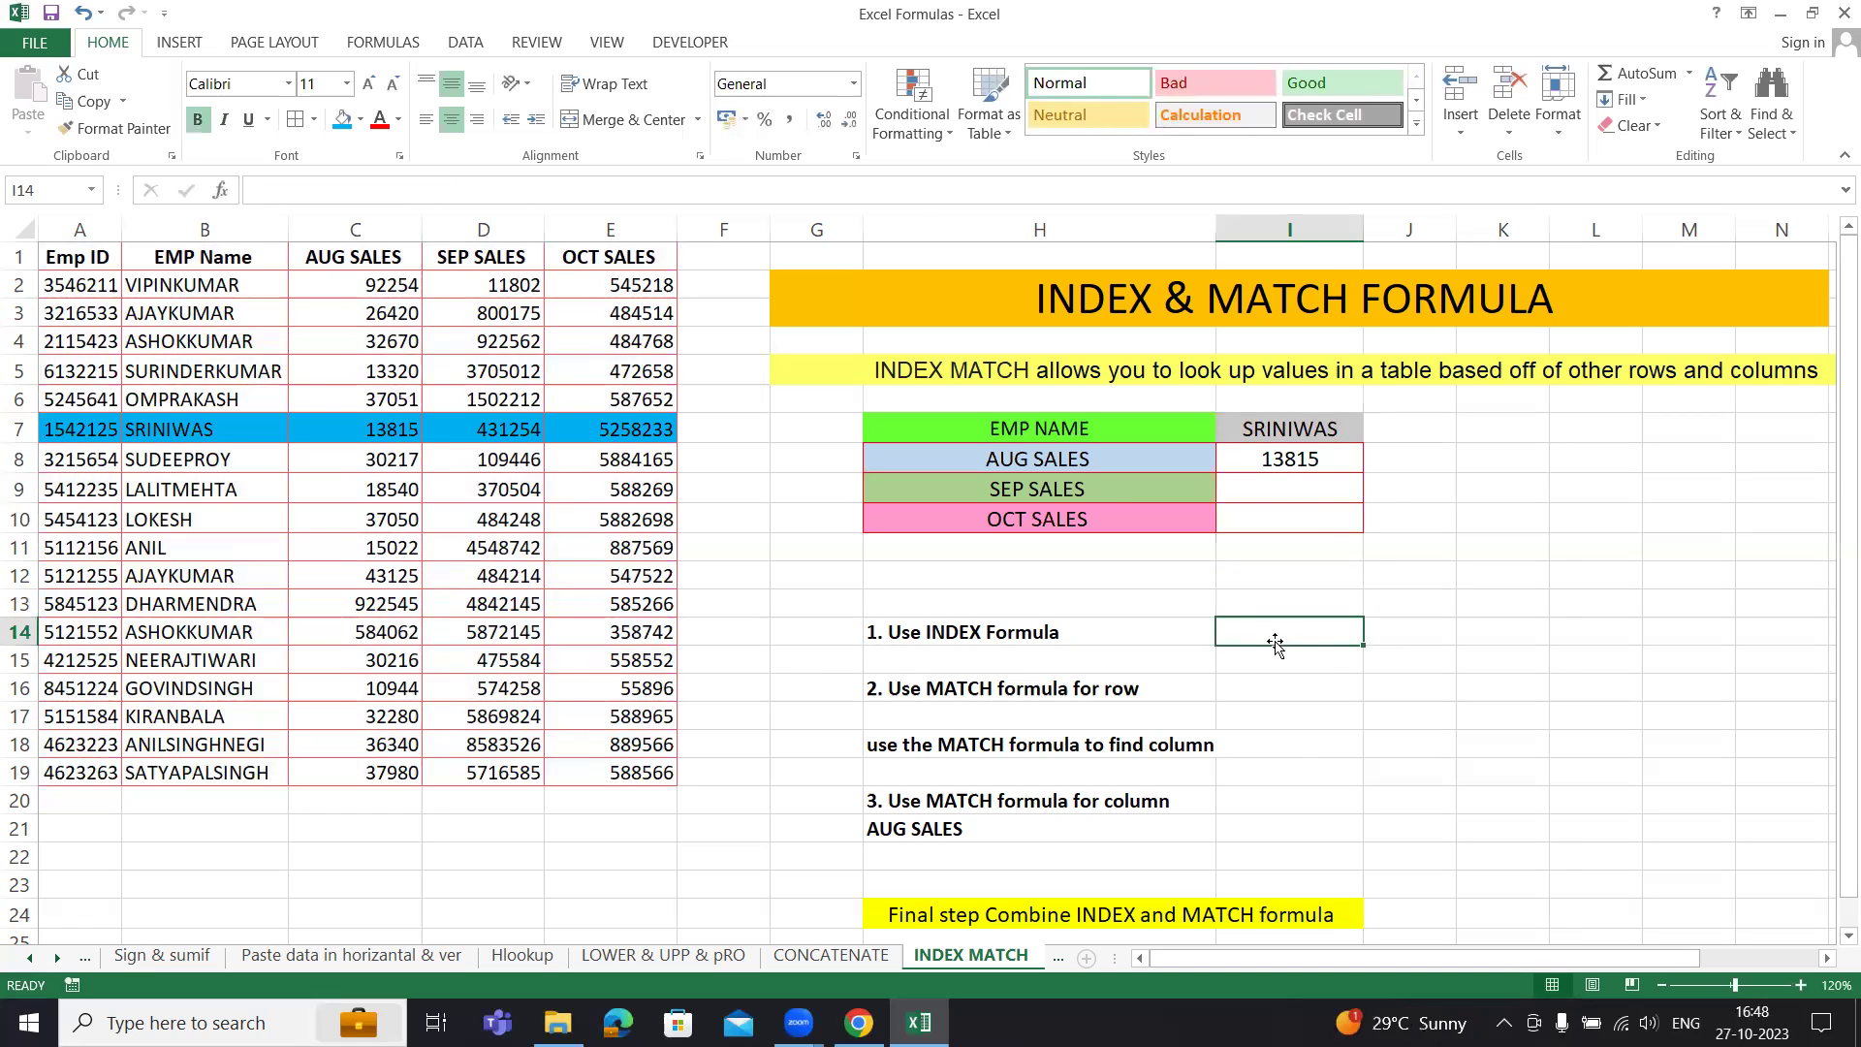
pyautogui.write('=inde')
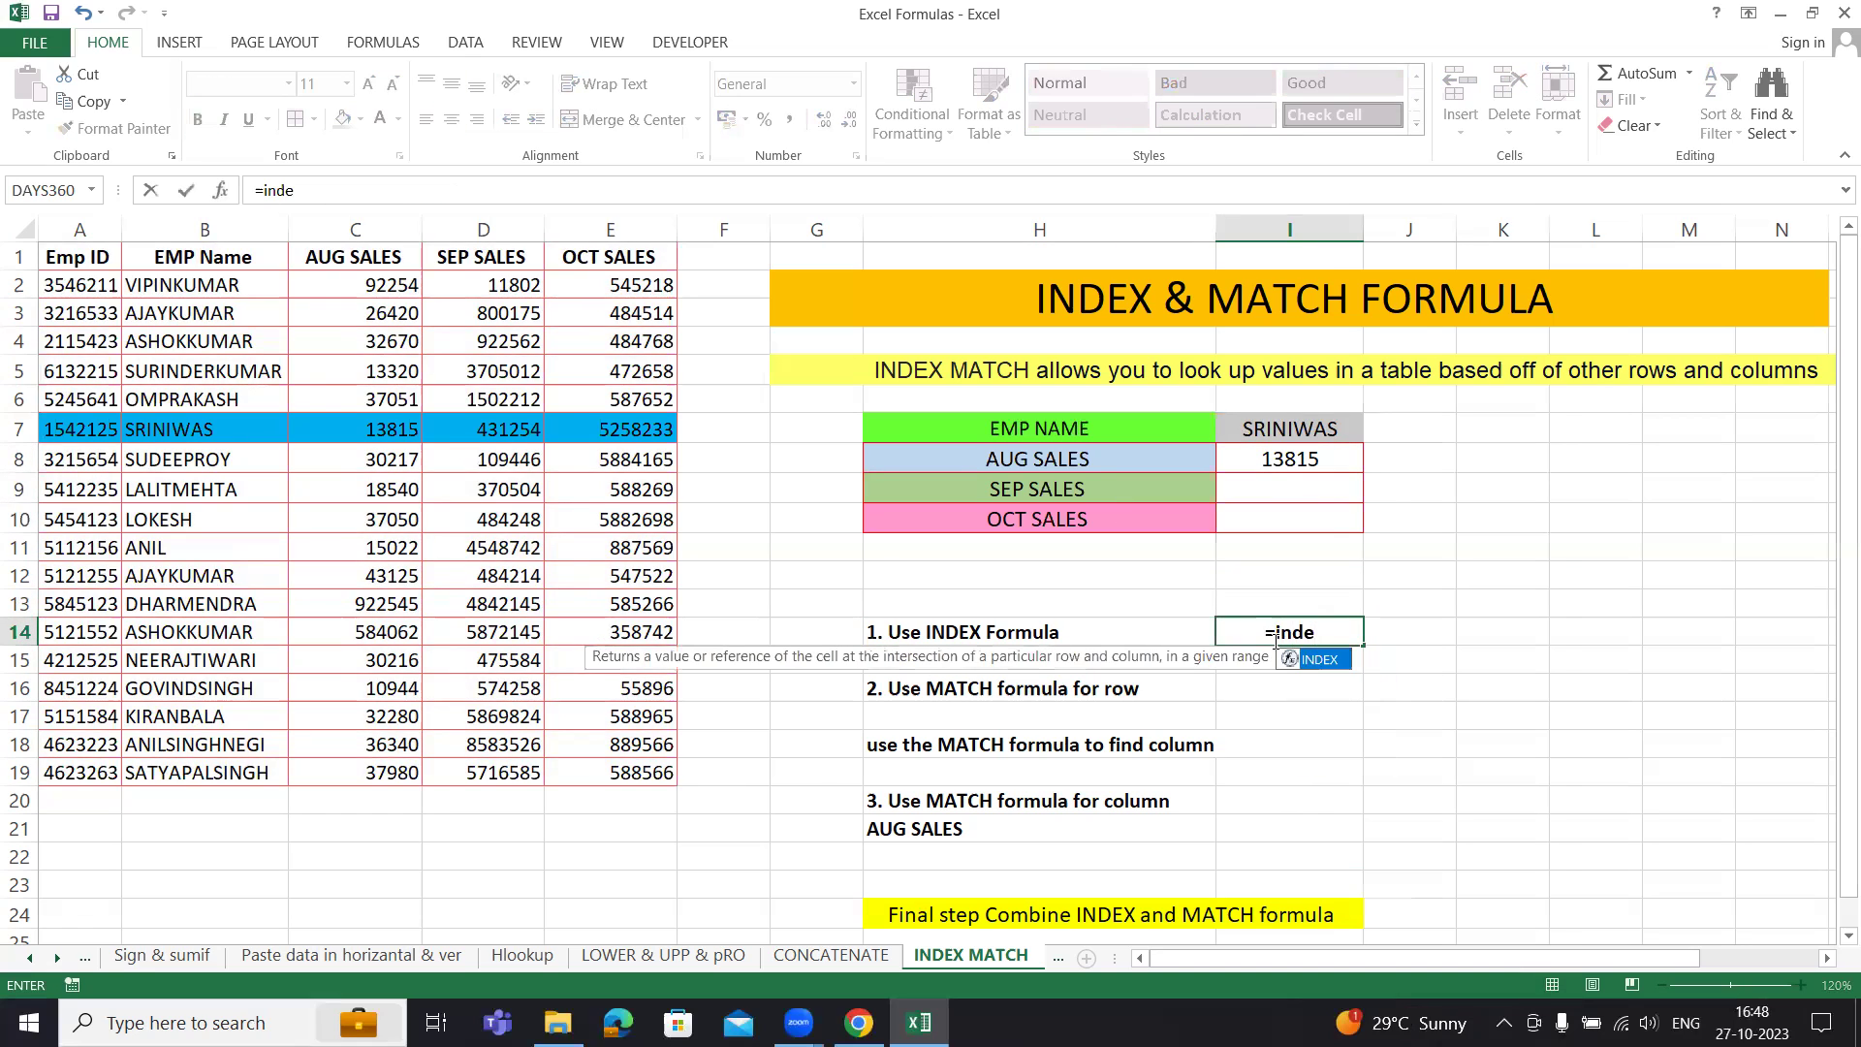
pyautogui.press('Tab')
pyautogui.moveTo(60, 257)
pyautogui.mouseDown()
pyautogui.moveTo(609, 693)
pyautogui.moveTo(631, 769)
pyautogui.mouseUp()
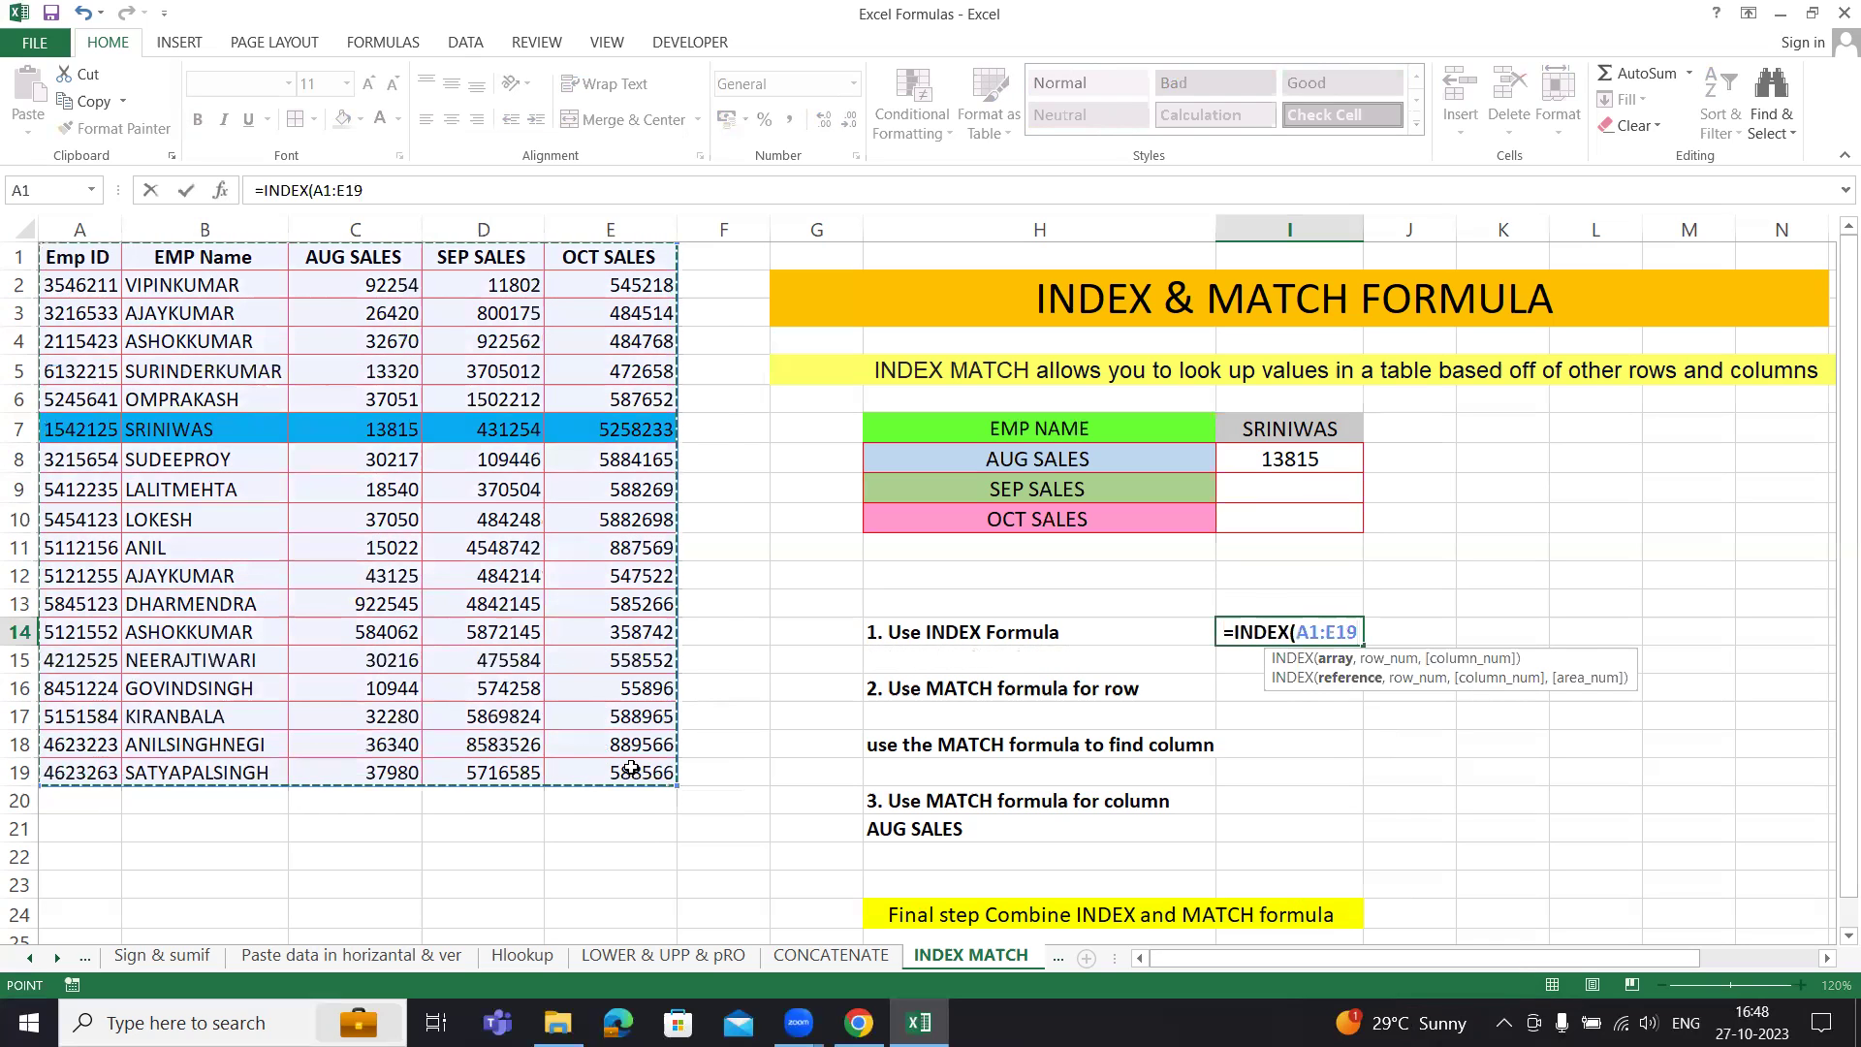
pyautogui.write(',')
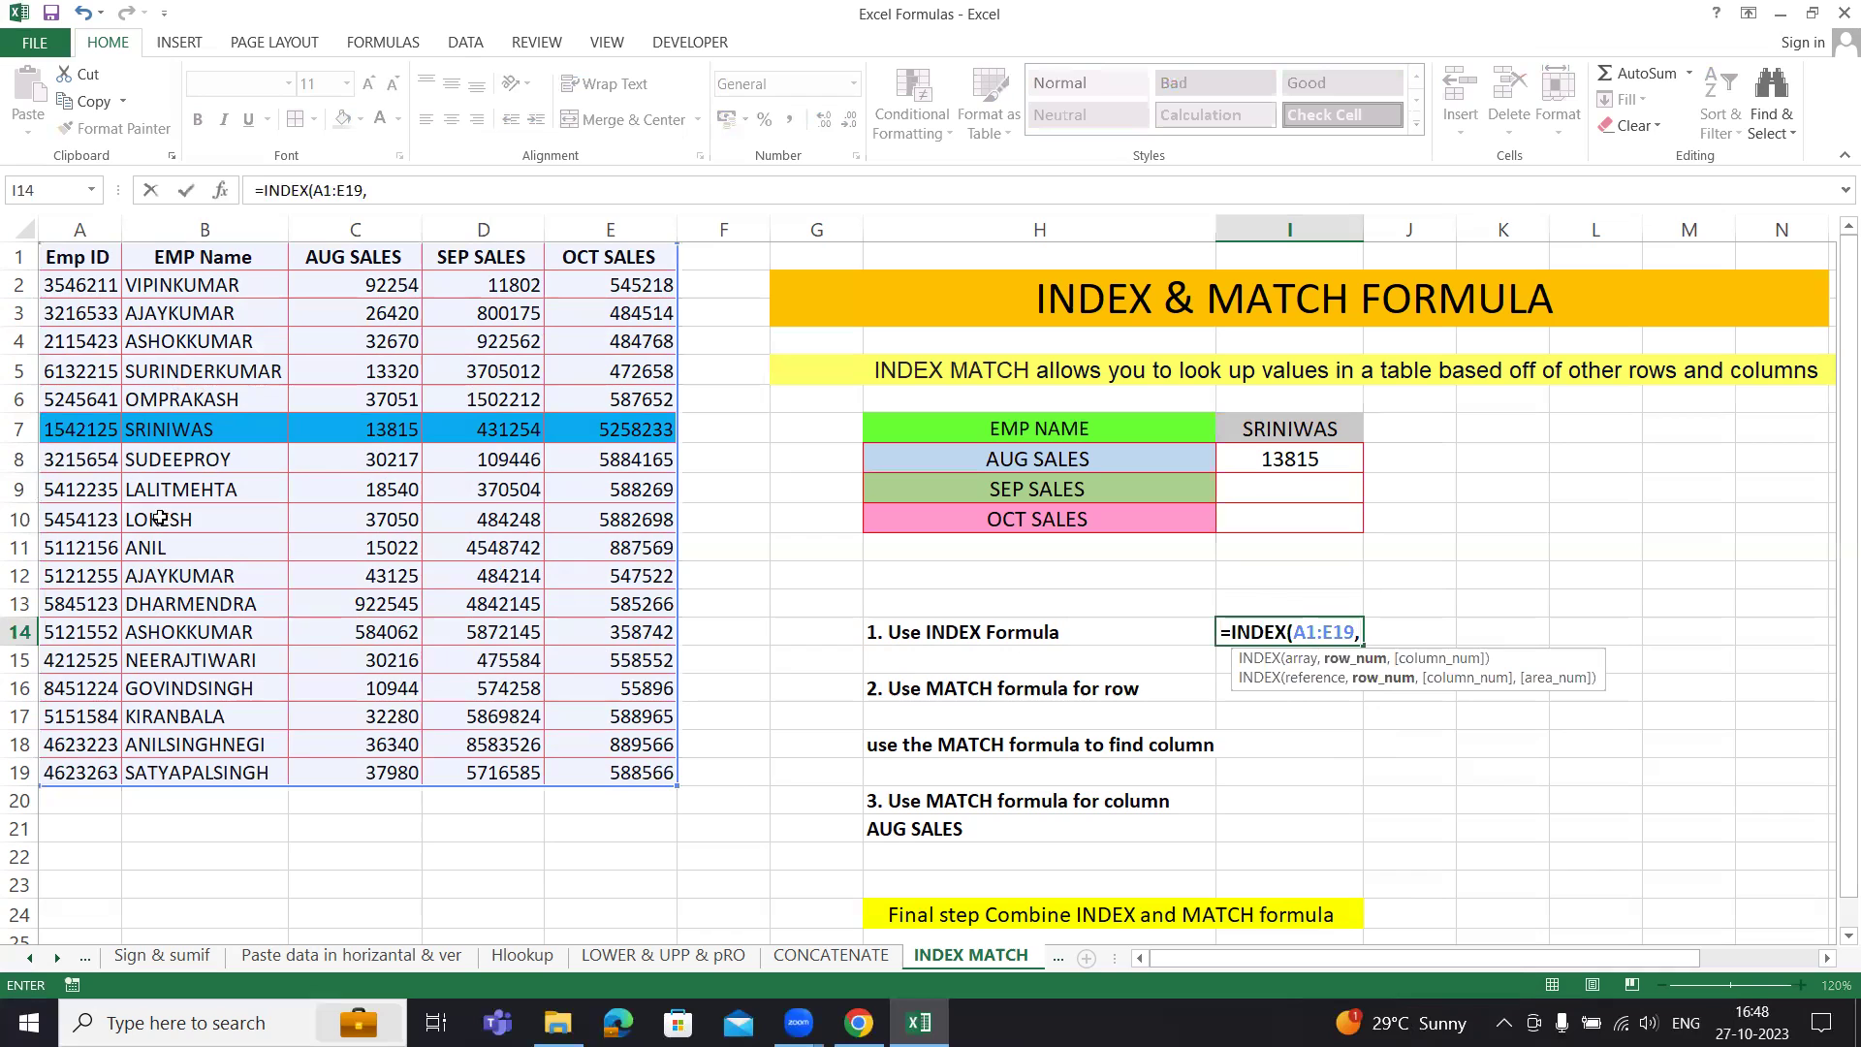
pyautogui.write('10')
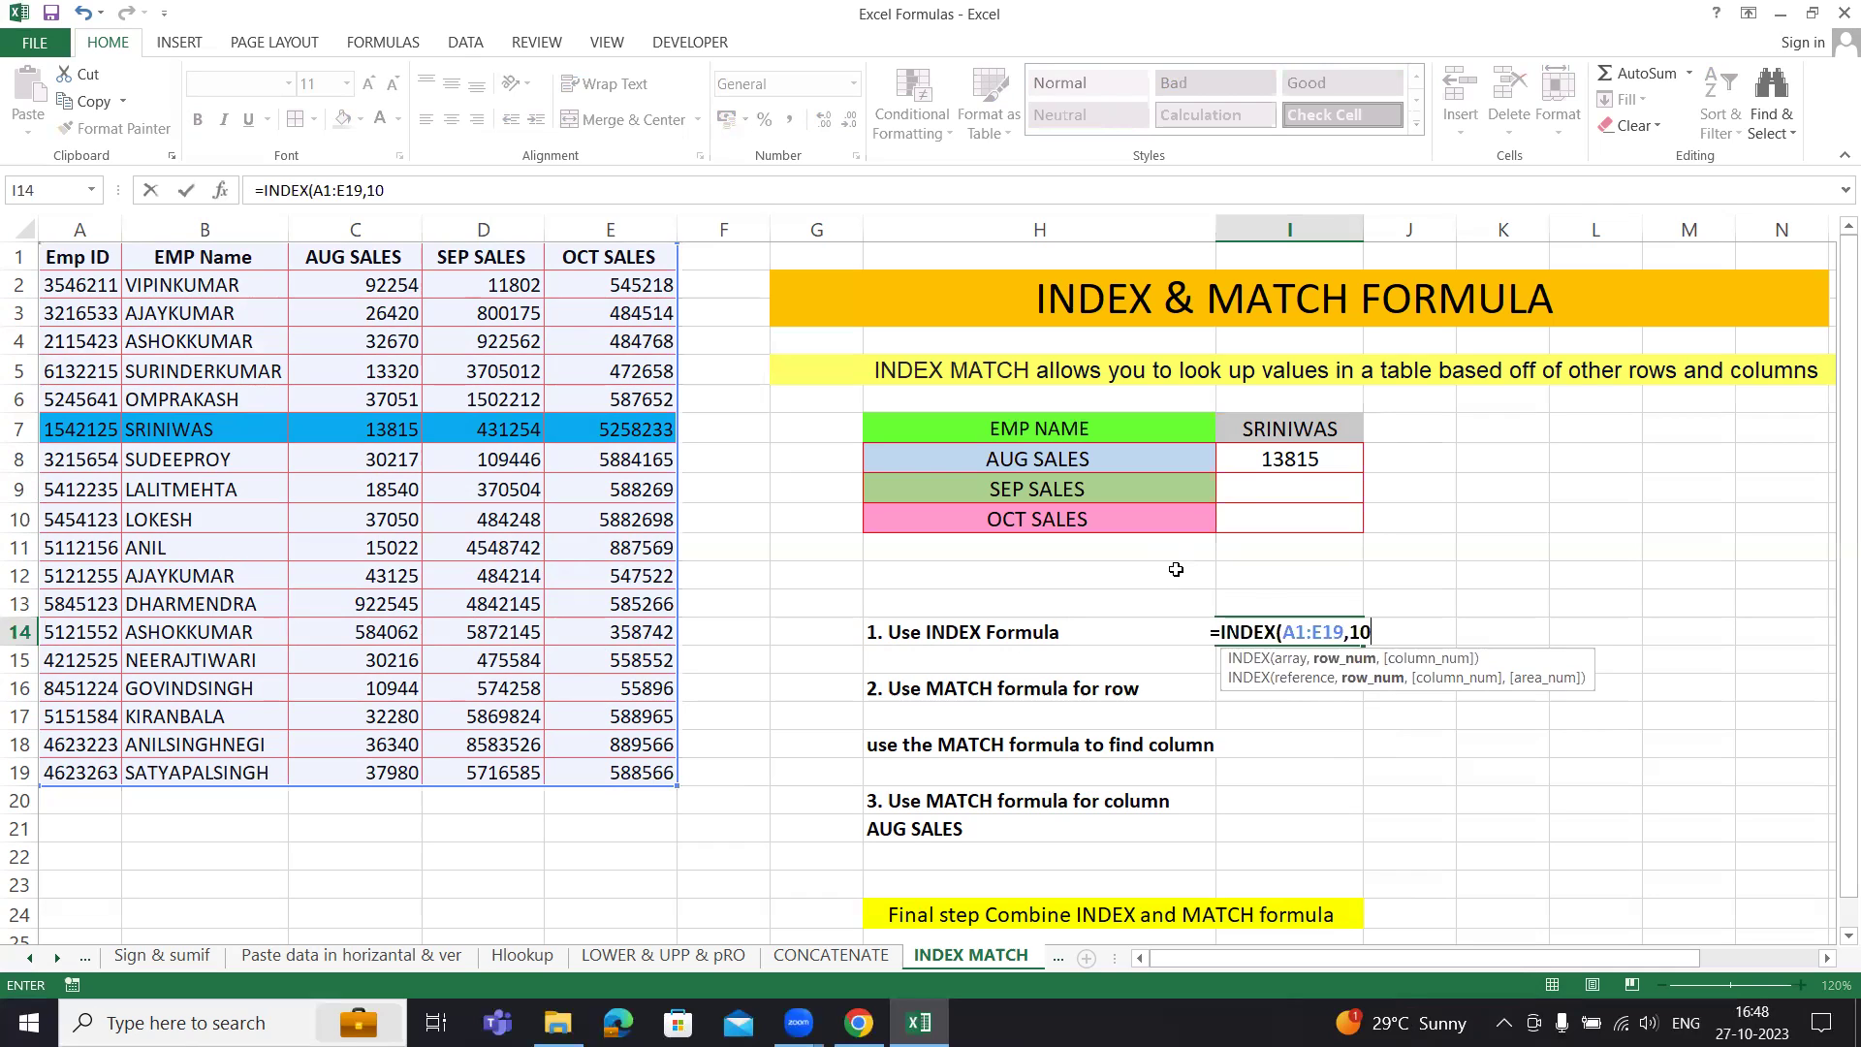
pyautogui.write(',')
pyautogui.press('BackSpace')
pyautogui.write(')')
pyautogui.press('Return')
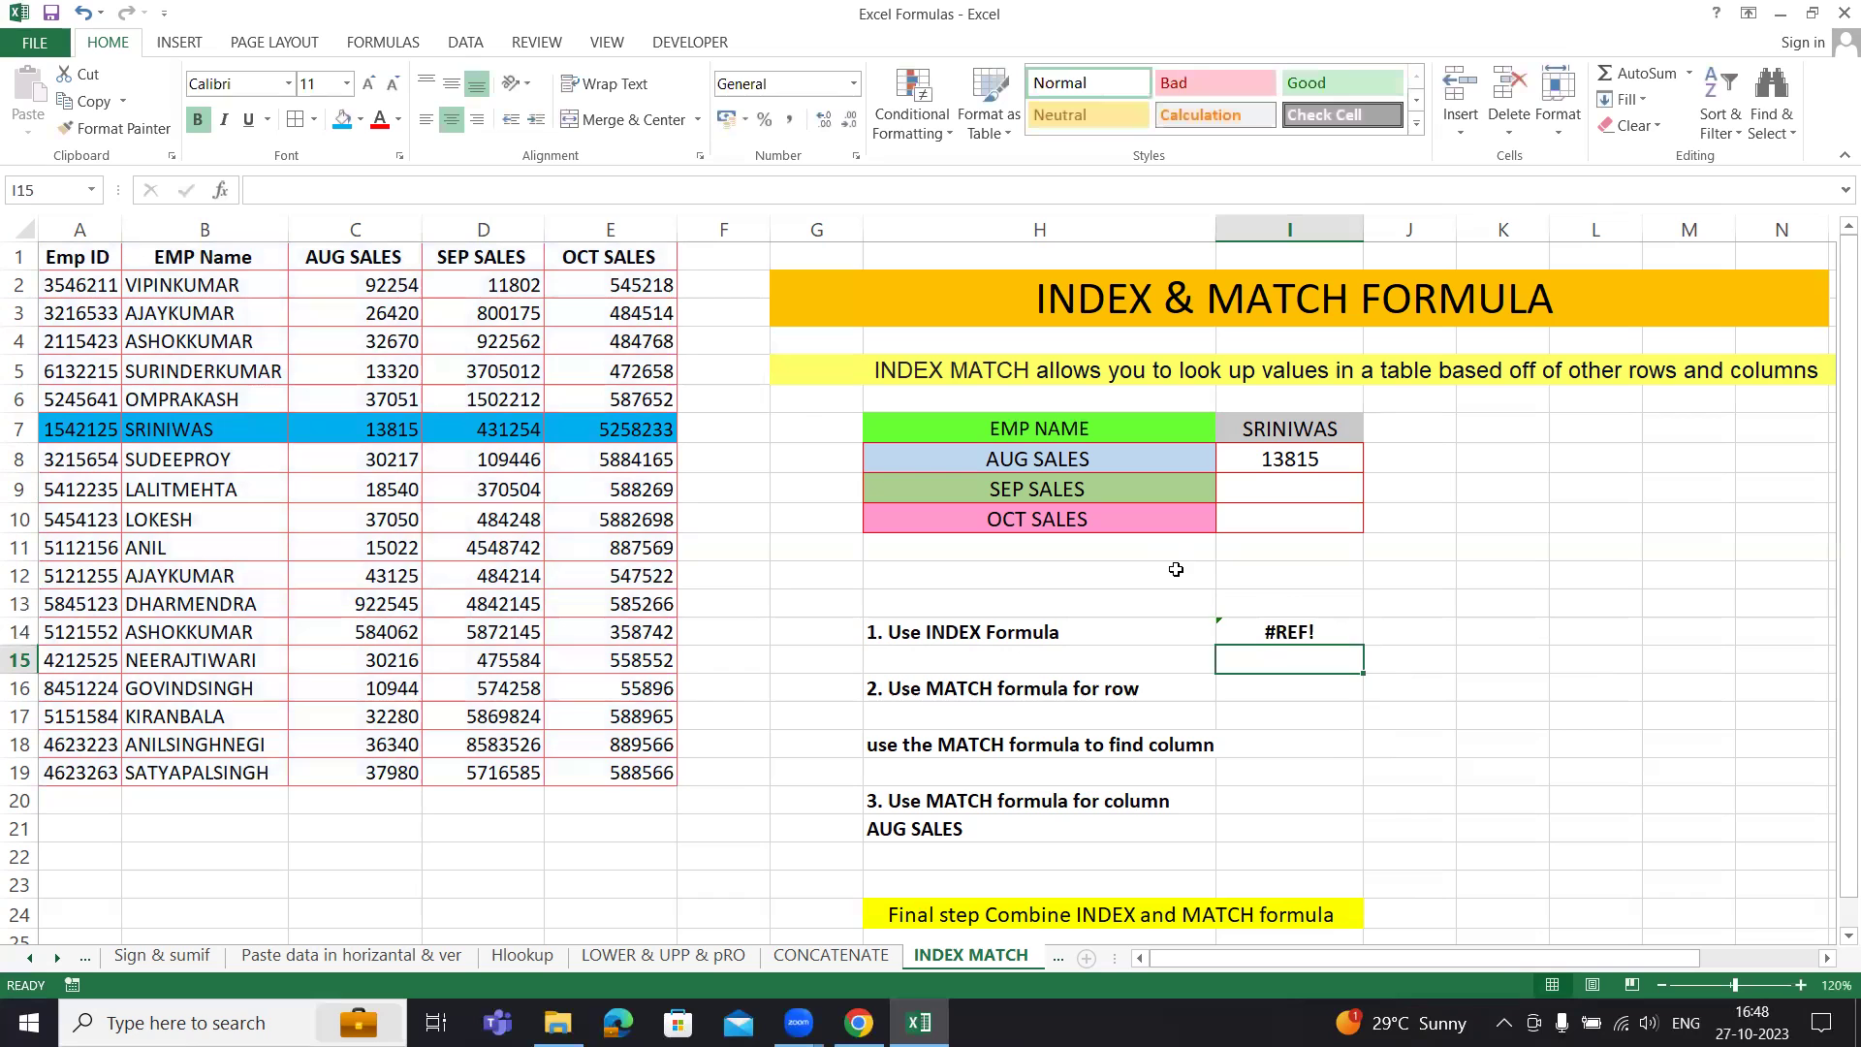
pyautogui.hotkey('ctrl', 'z')
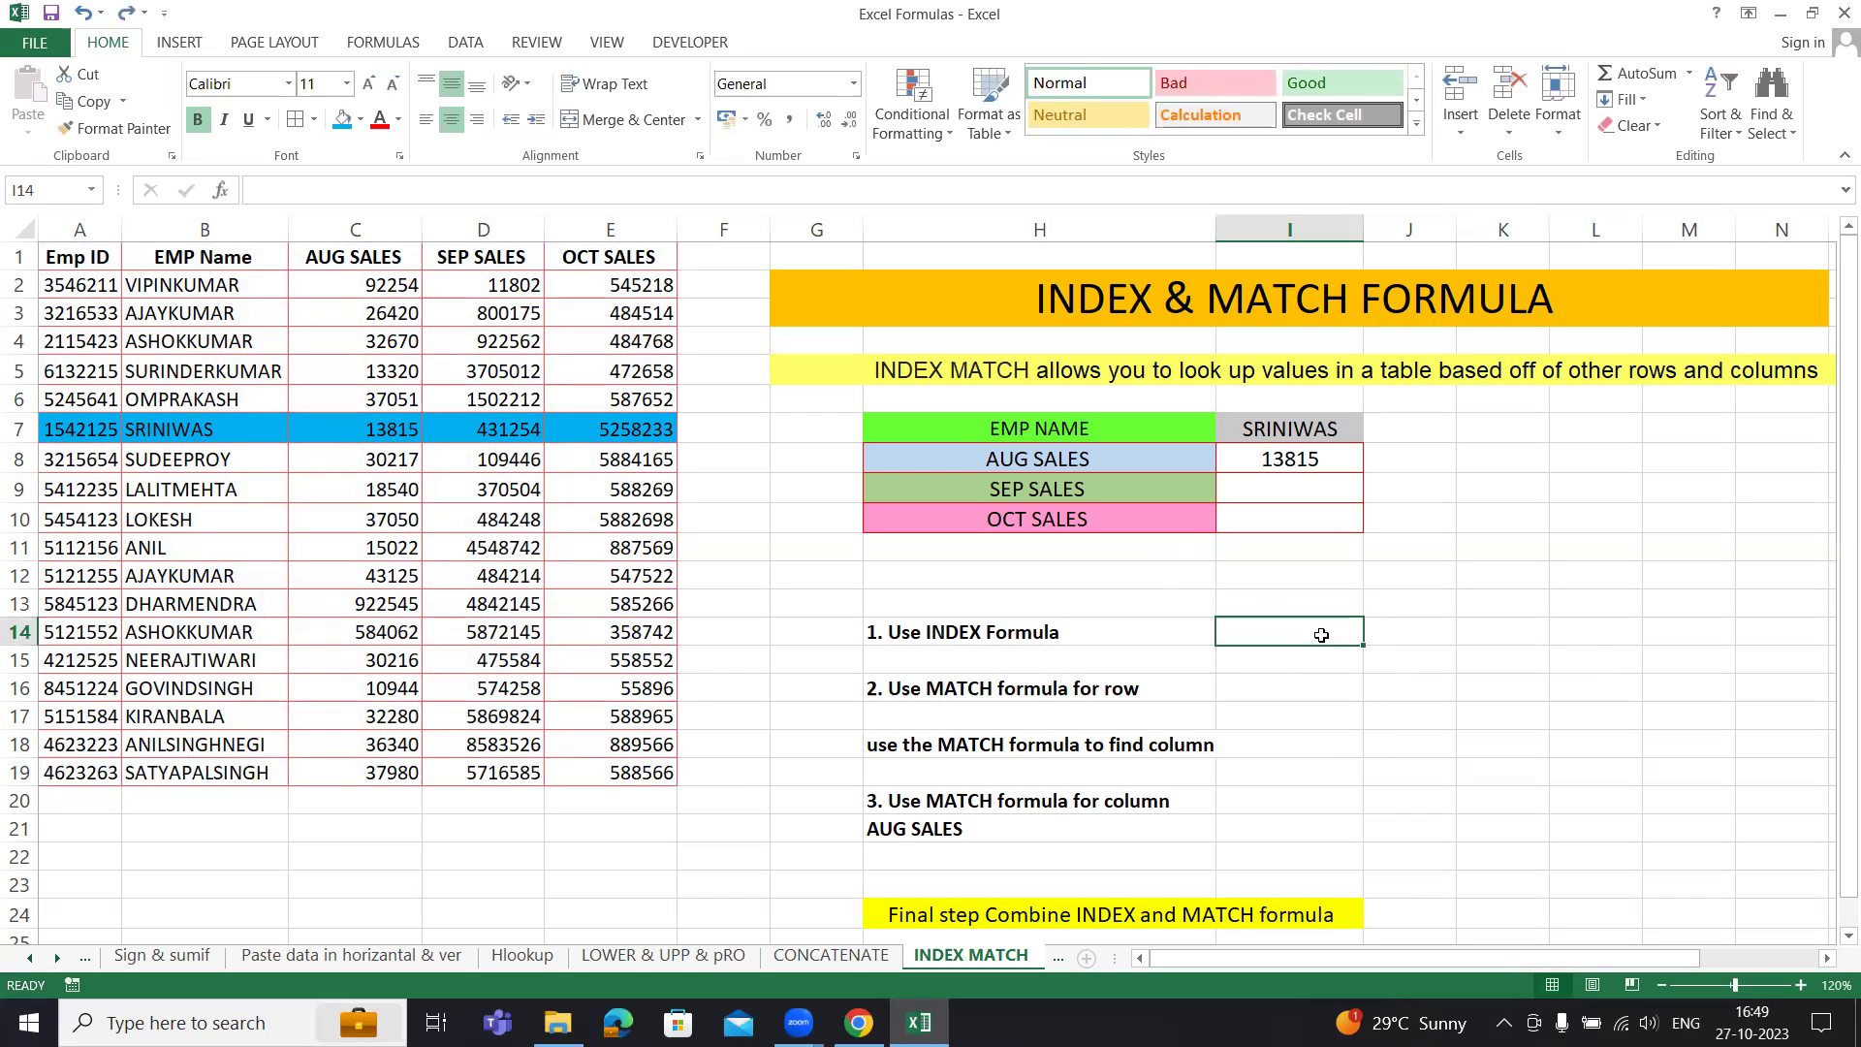
# Step: Enter =INDEX(A1:E19,10,2) in I14 so it returns LOKESH, then check B10
pyautogui.write('=ind')
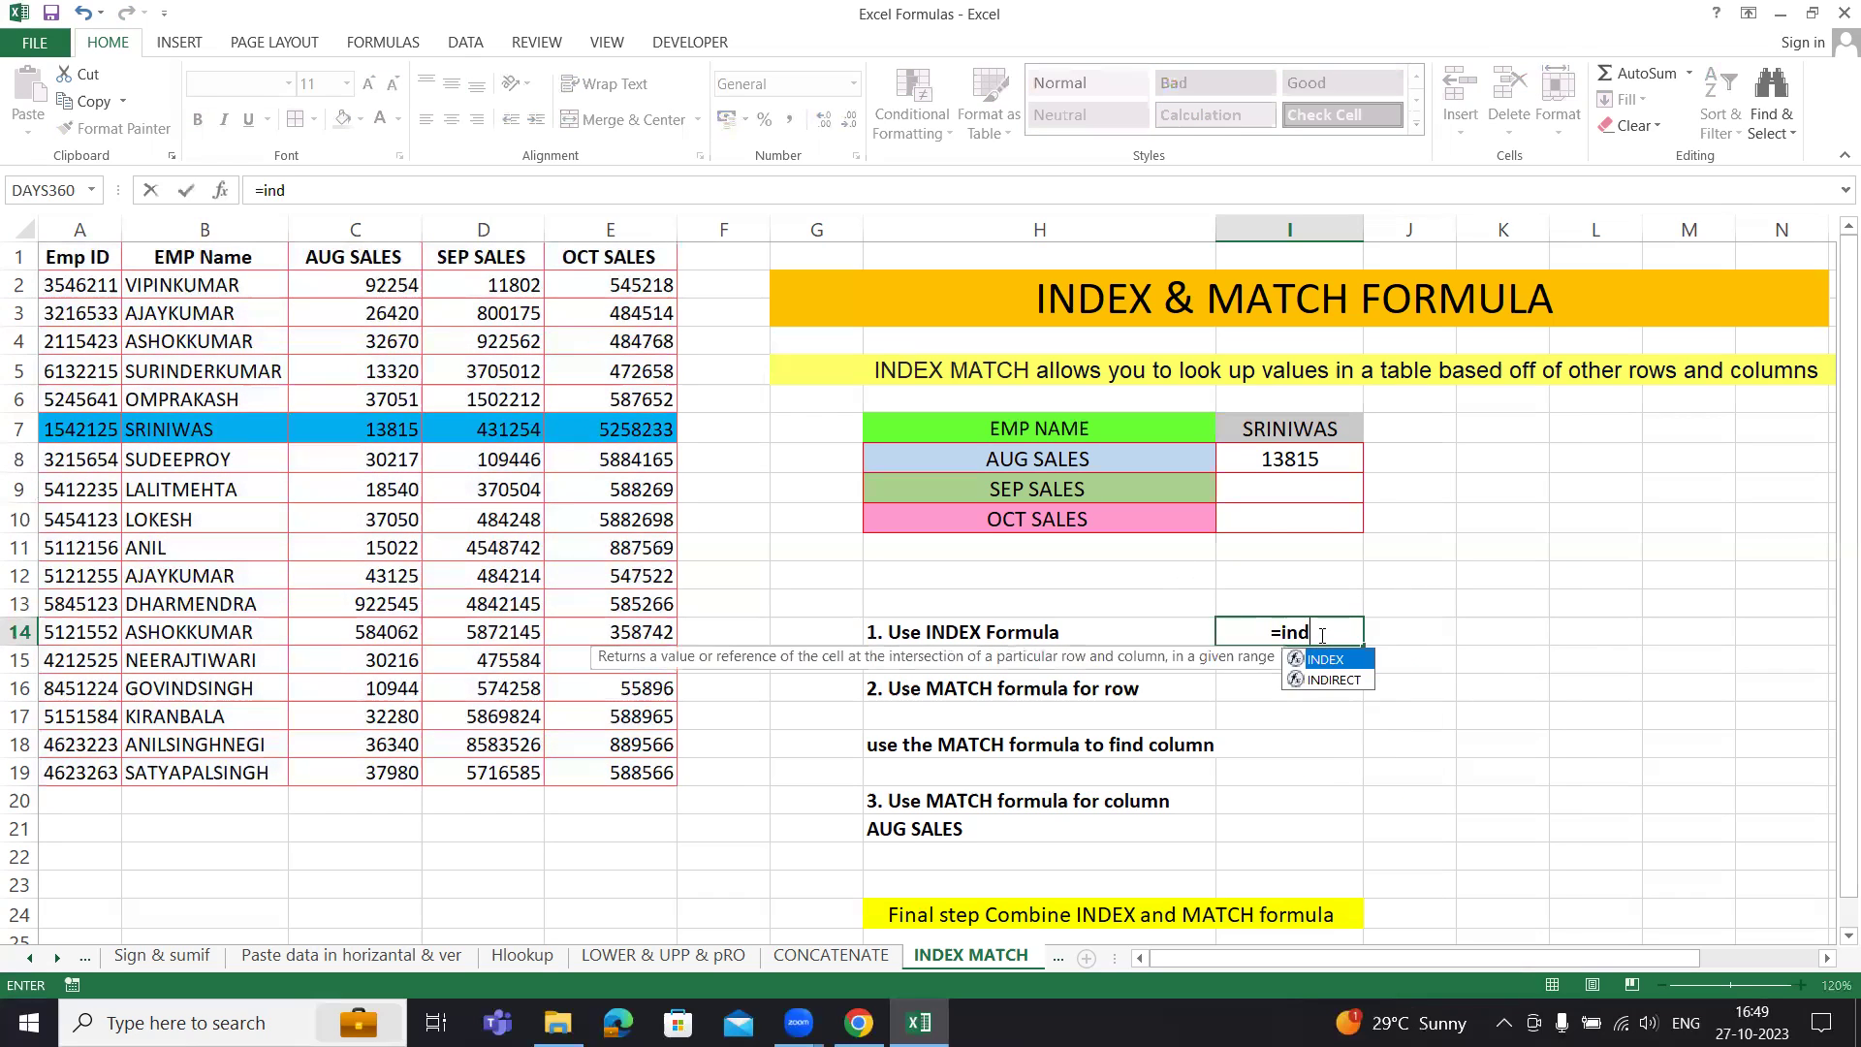
pyautogui.press('Tab')
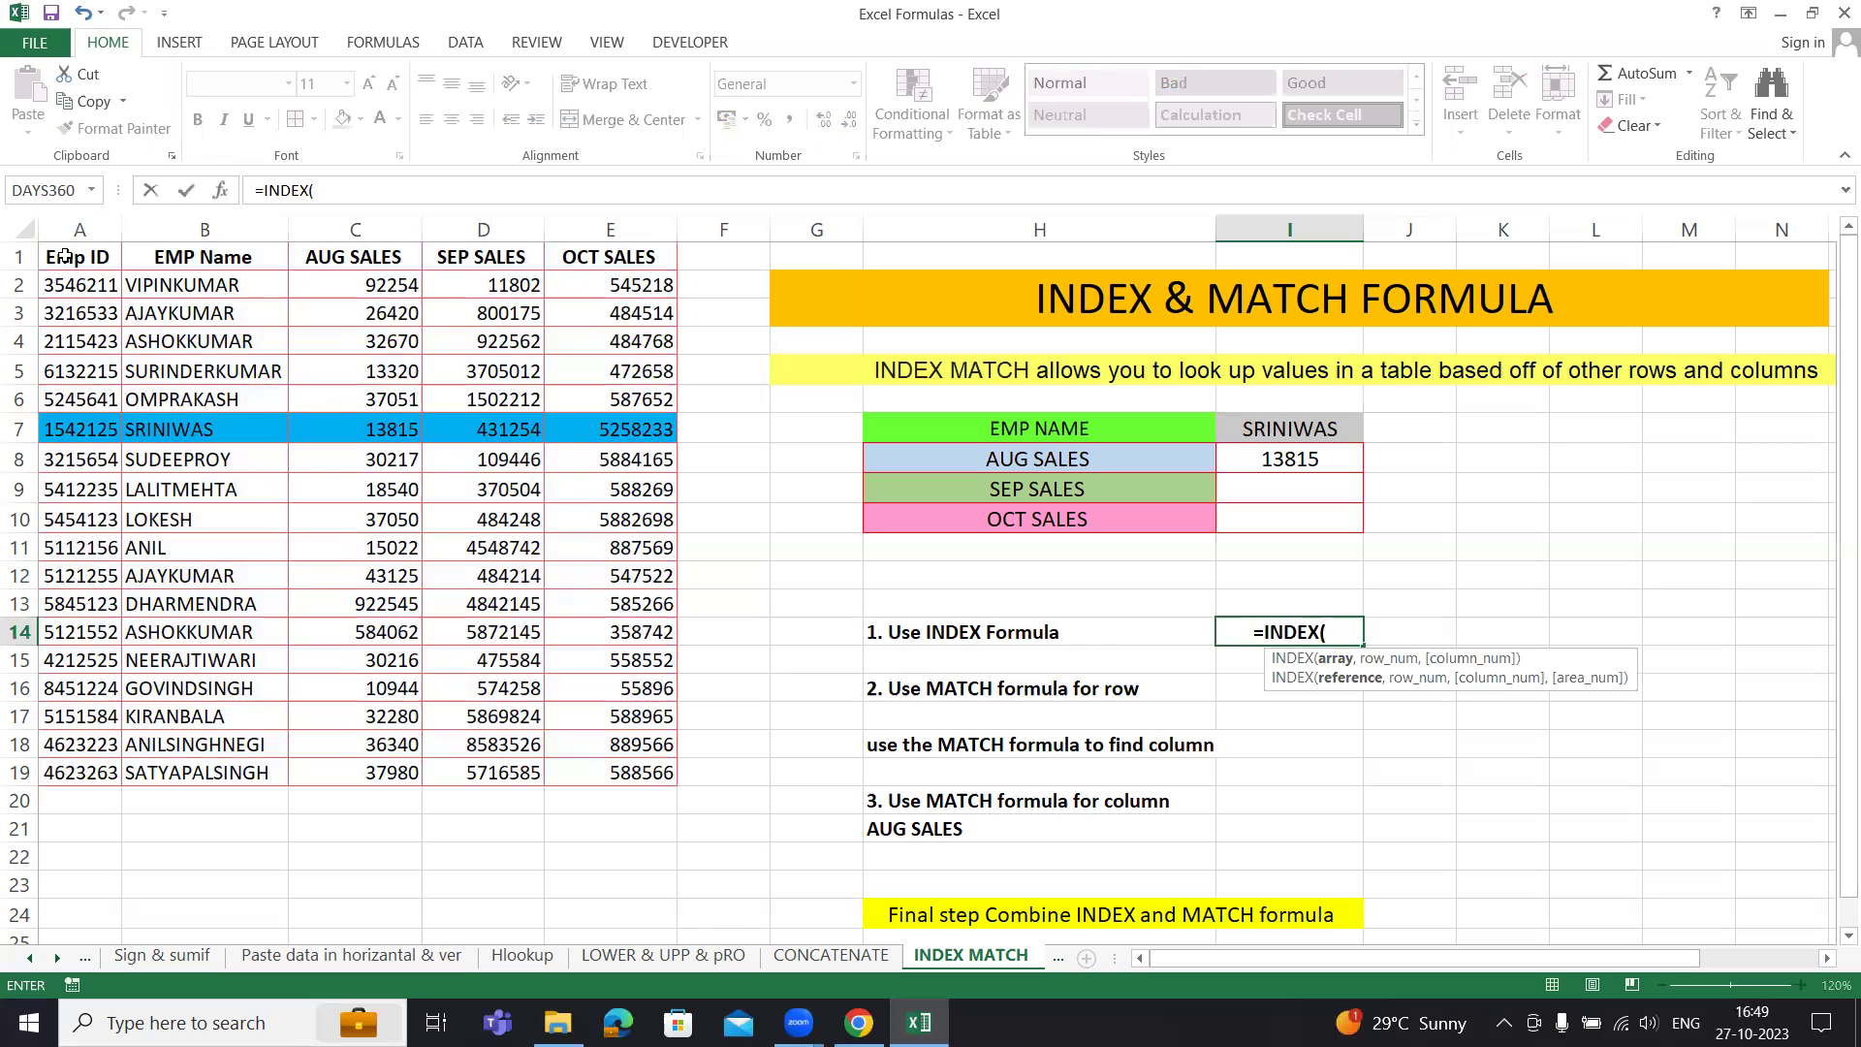
pyautogui.moveTo(61, 254); pyautogui.dragTo(608, 768)
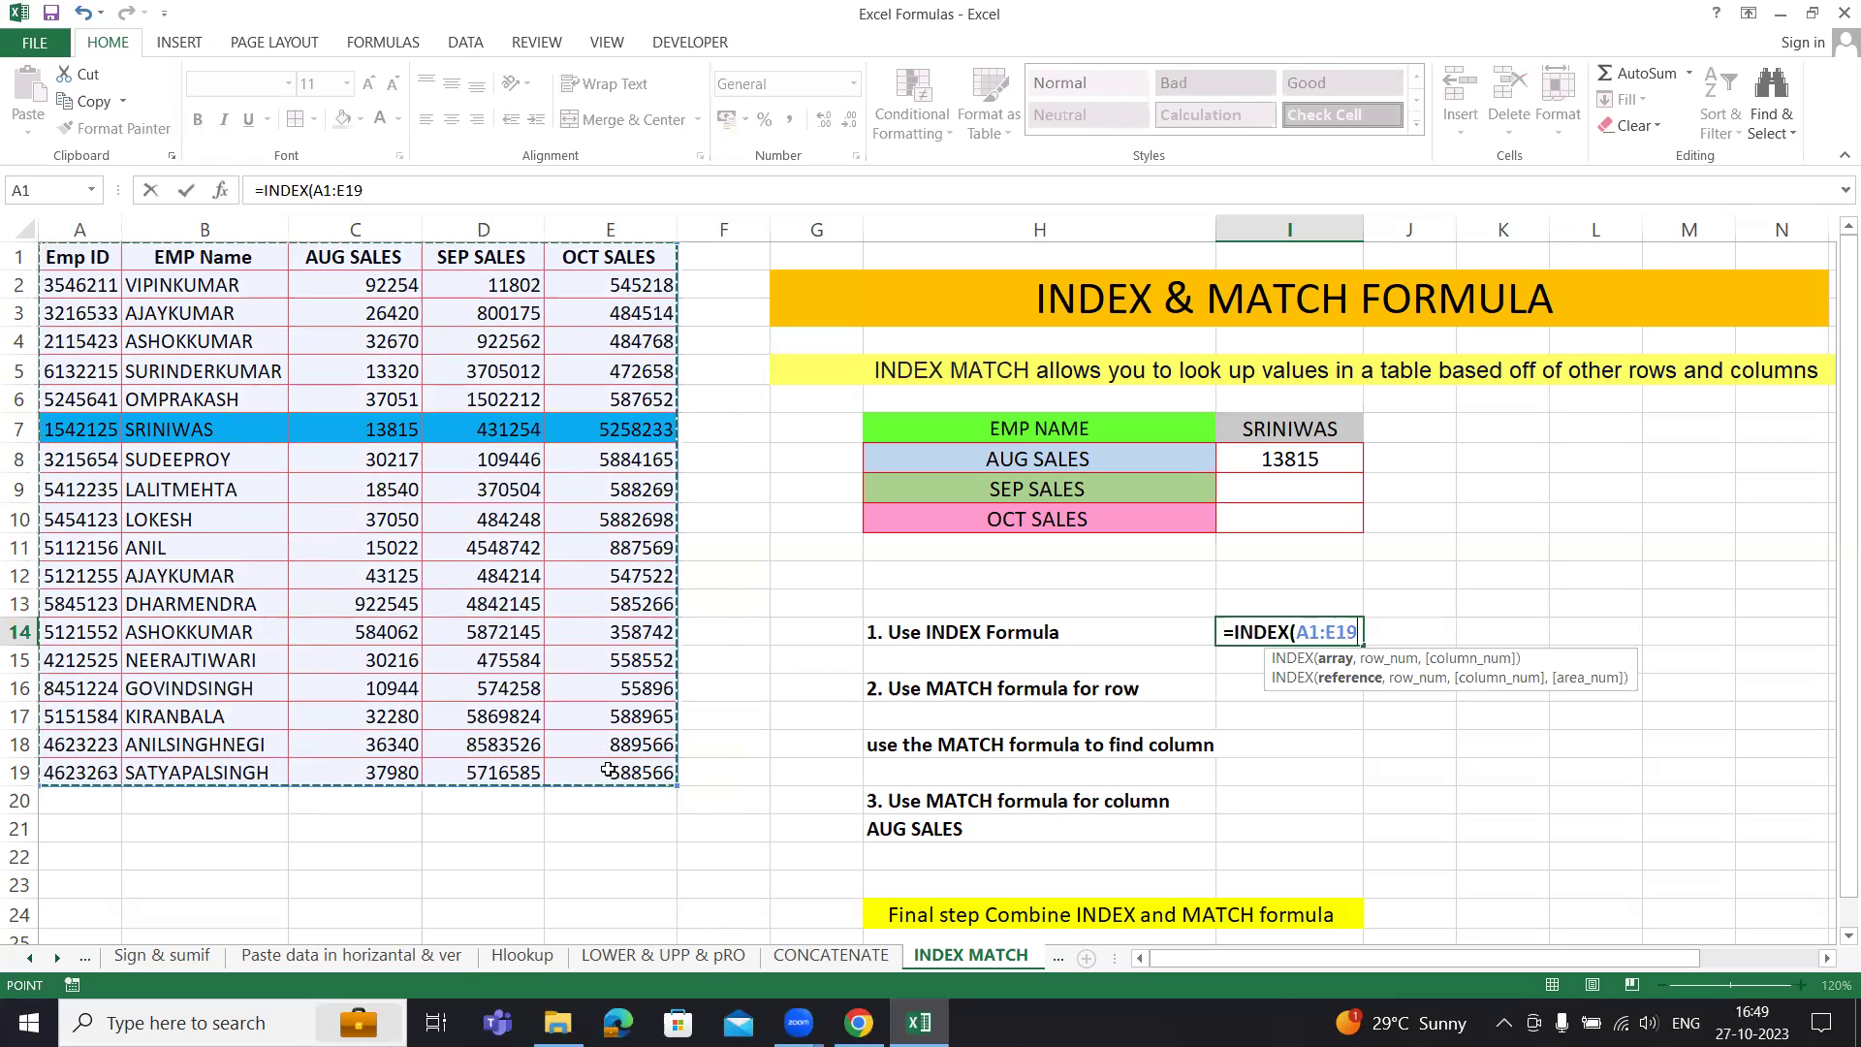
pyautogui.write(',')
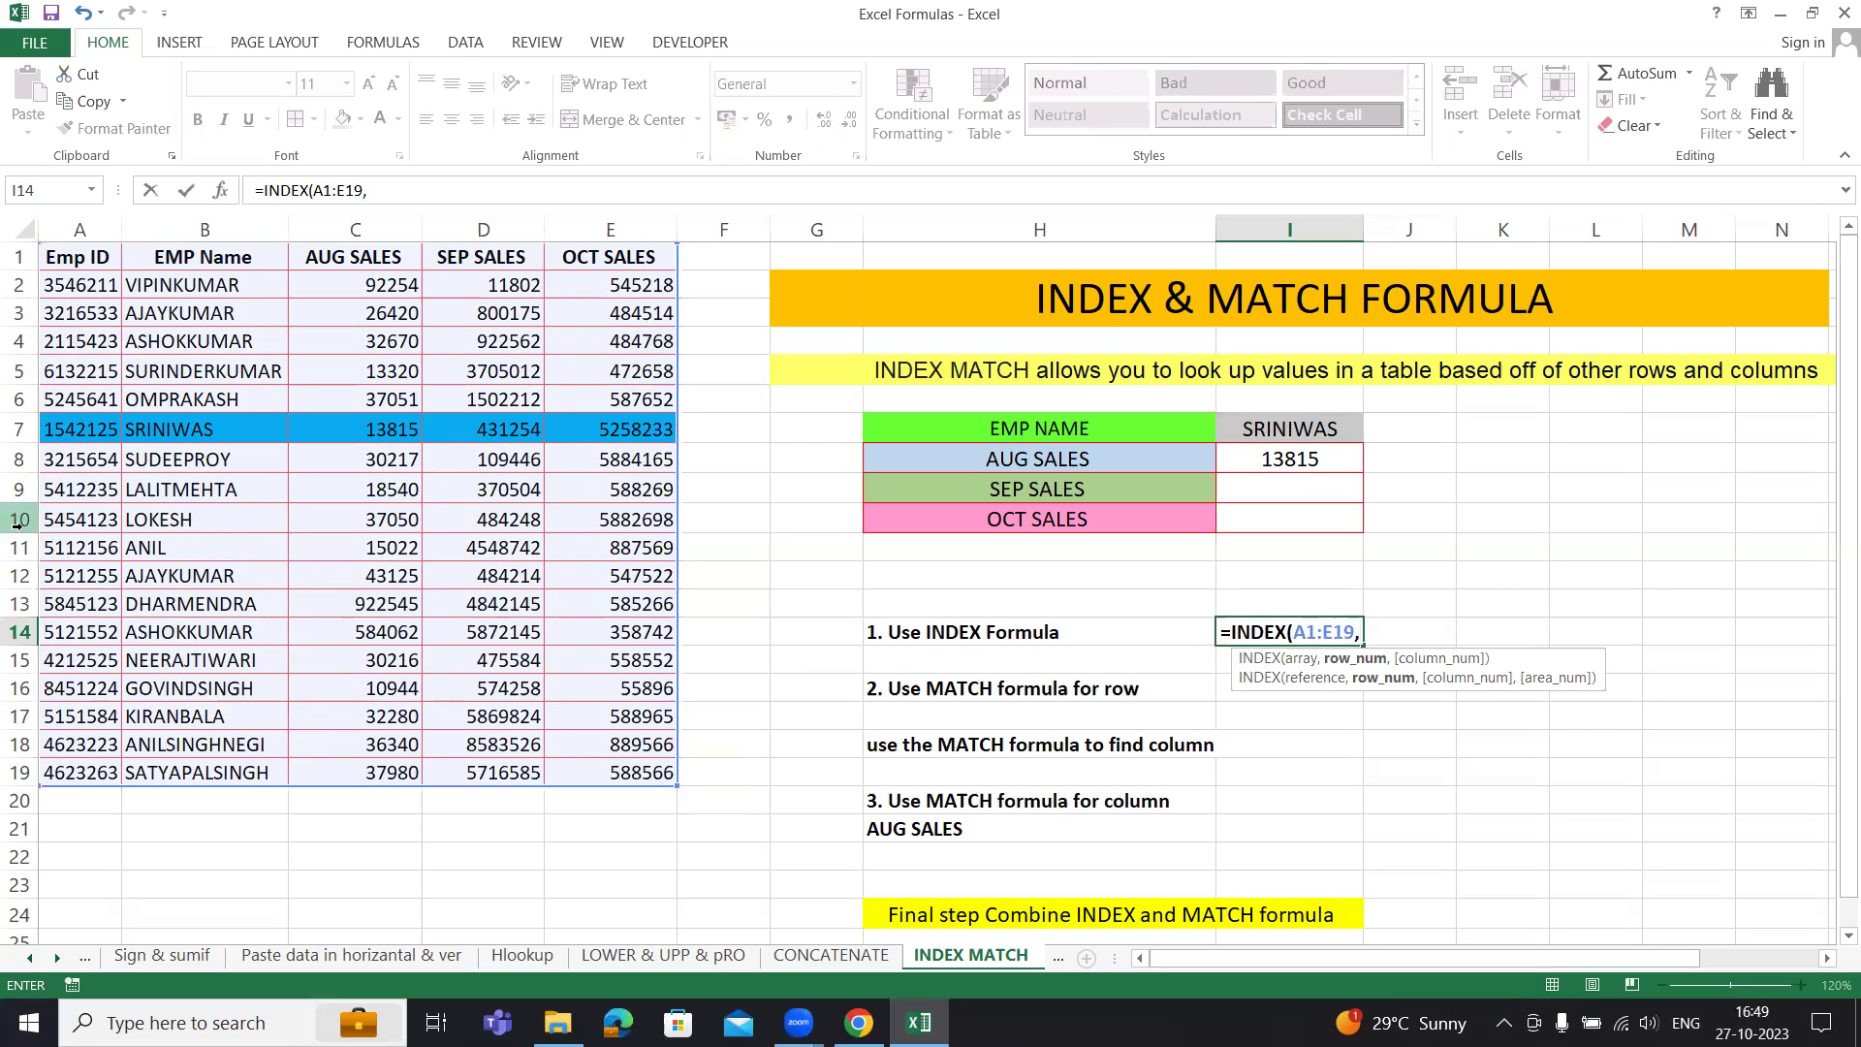
pyautogui.write('10,0)')
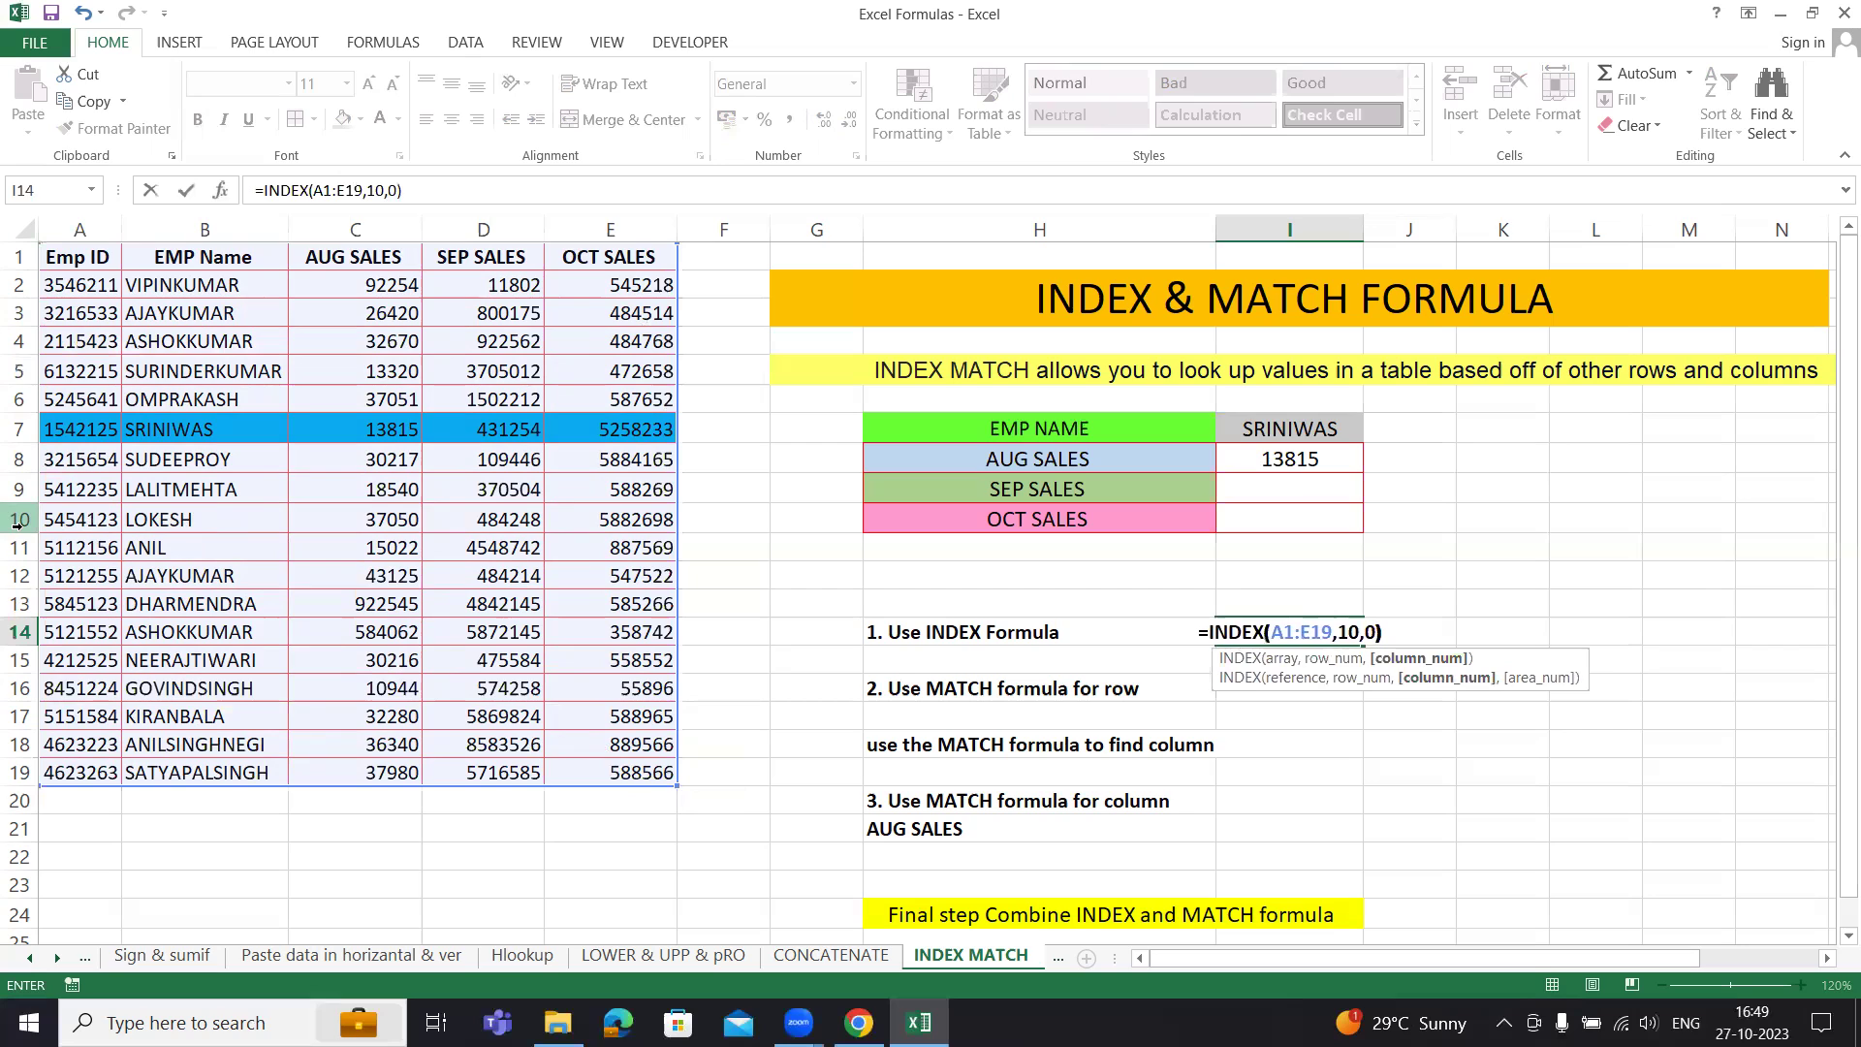
pyautogui.press('BackSpace')
pyautogui.press('BackSpace')
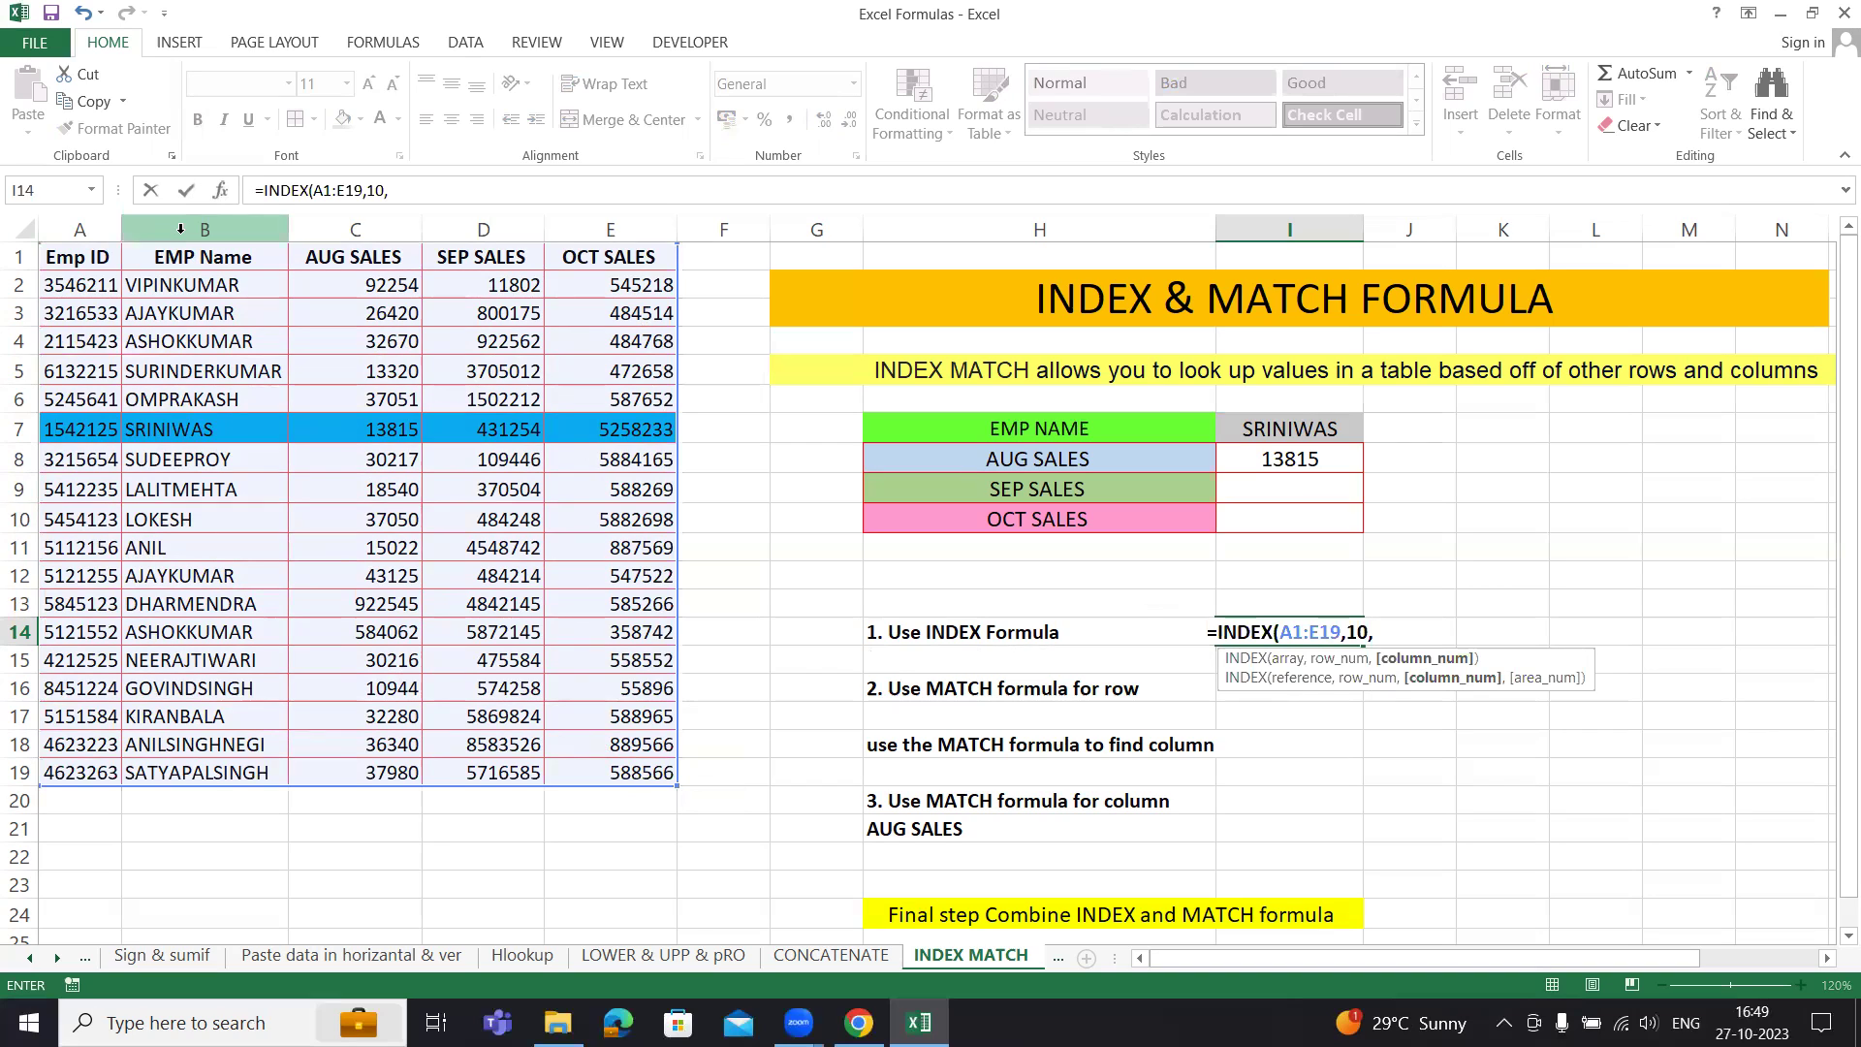
pyautogui.write('2)')
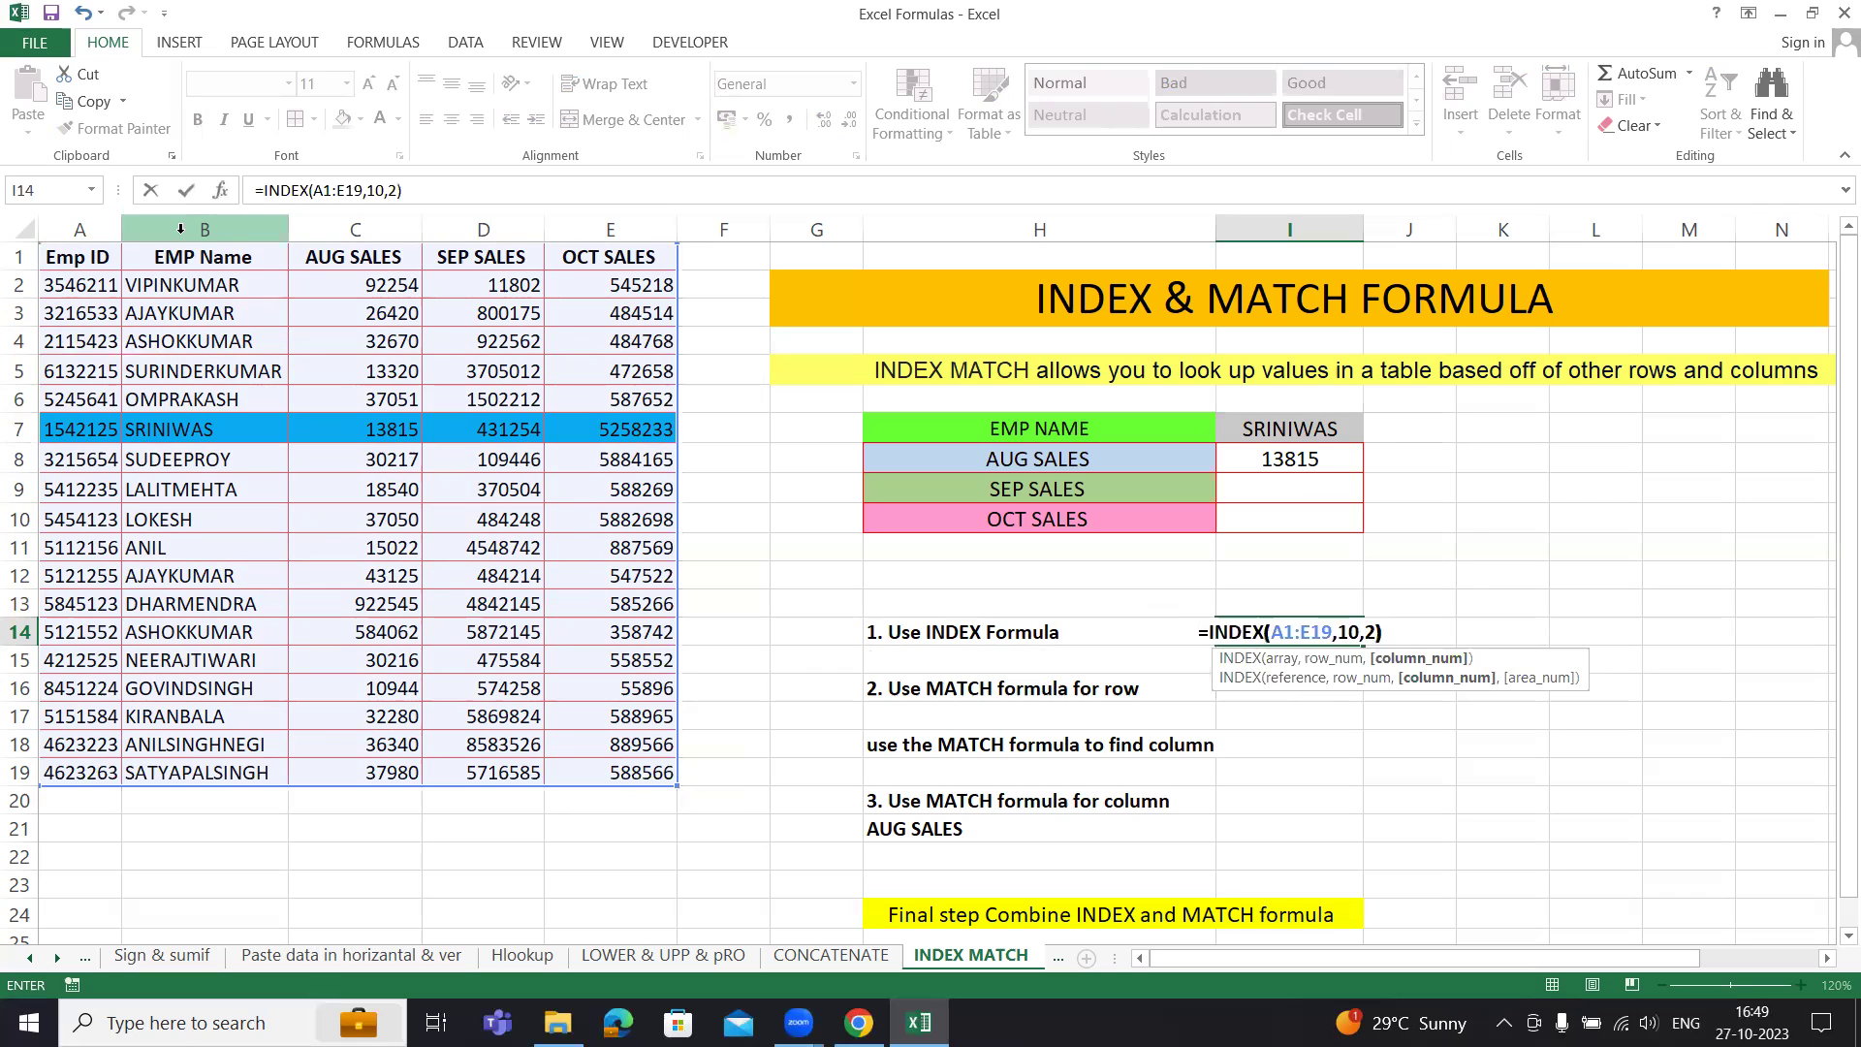
pyautogui.hotkey('ctrl', 'Return')
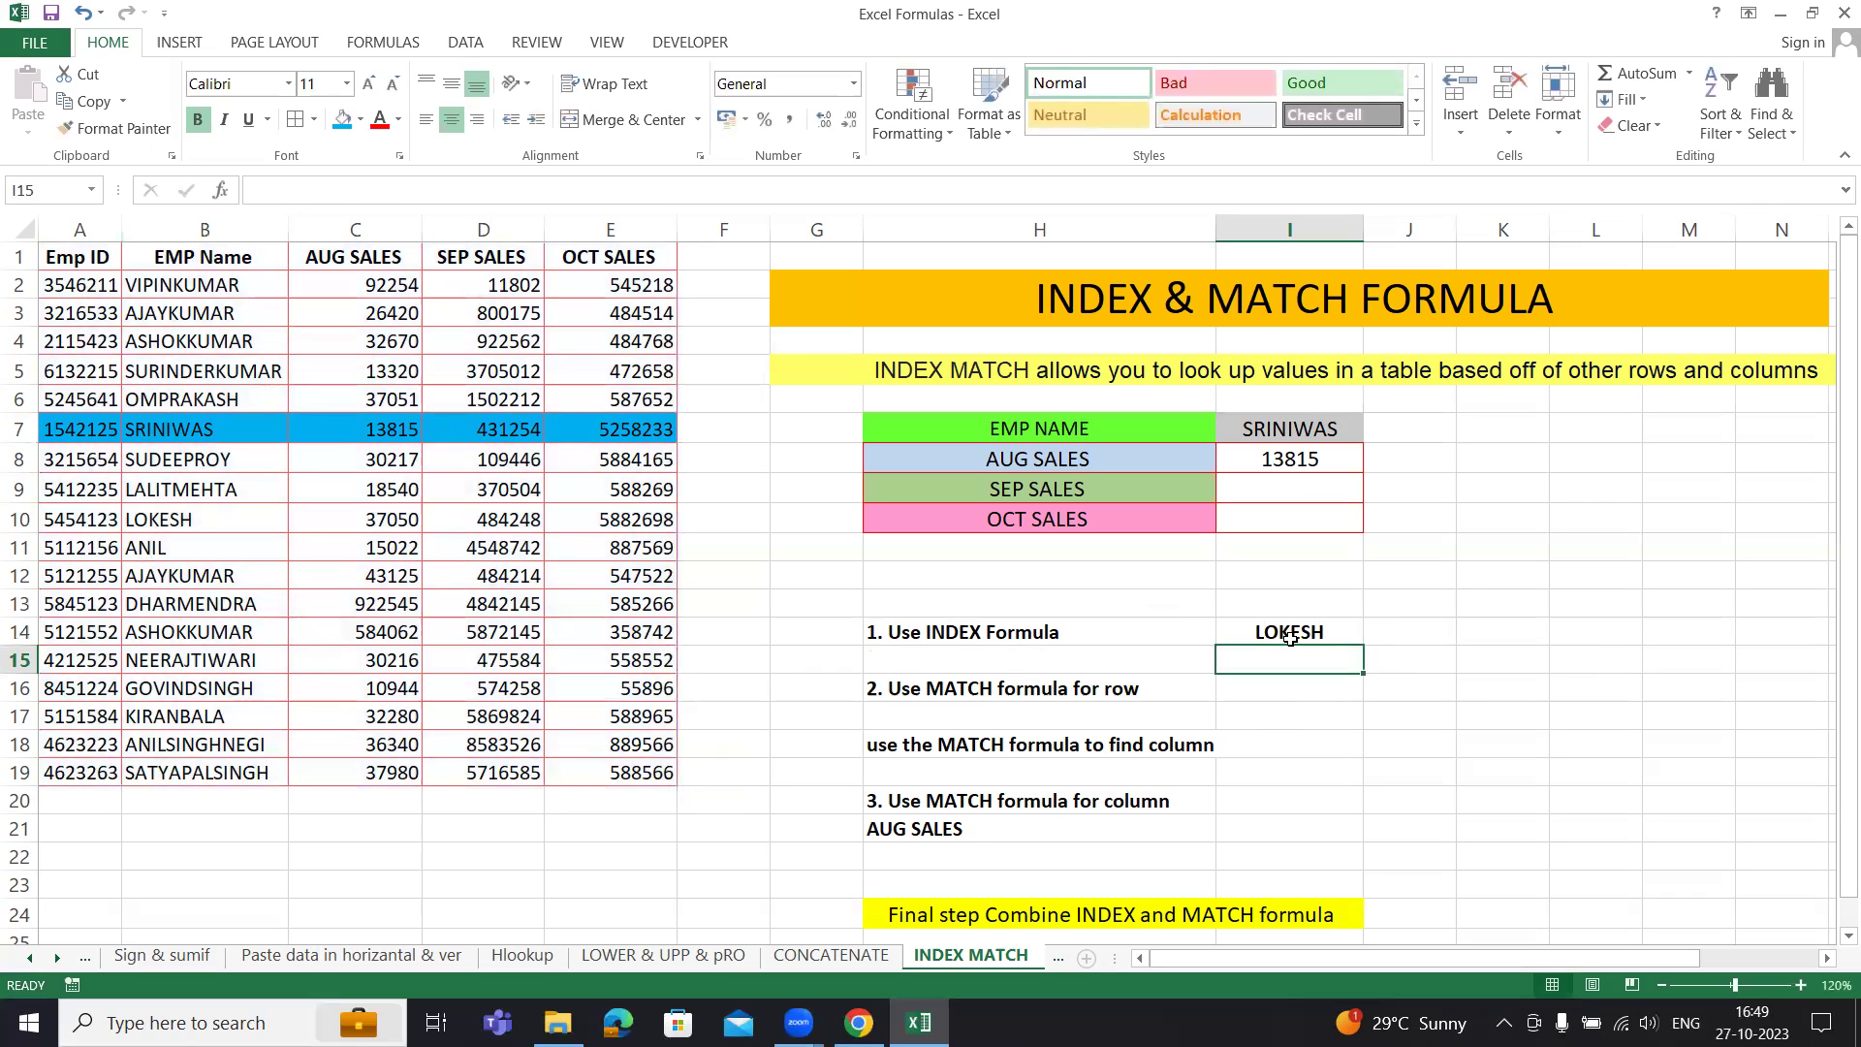
pyautogui.click(181, 521)
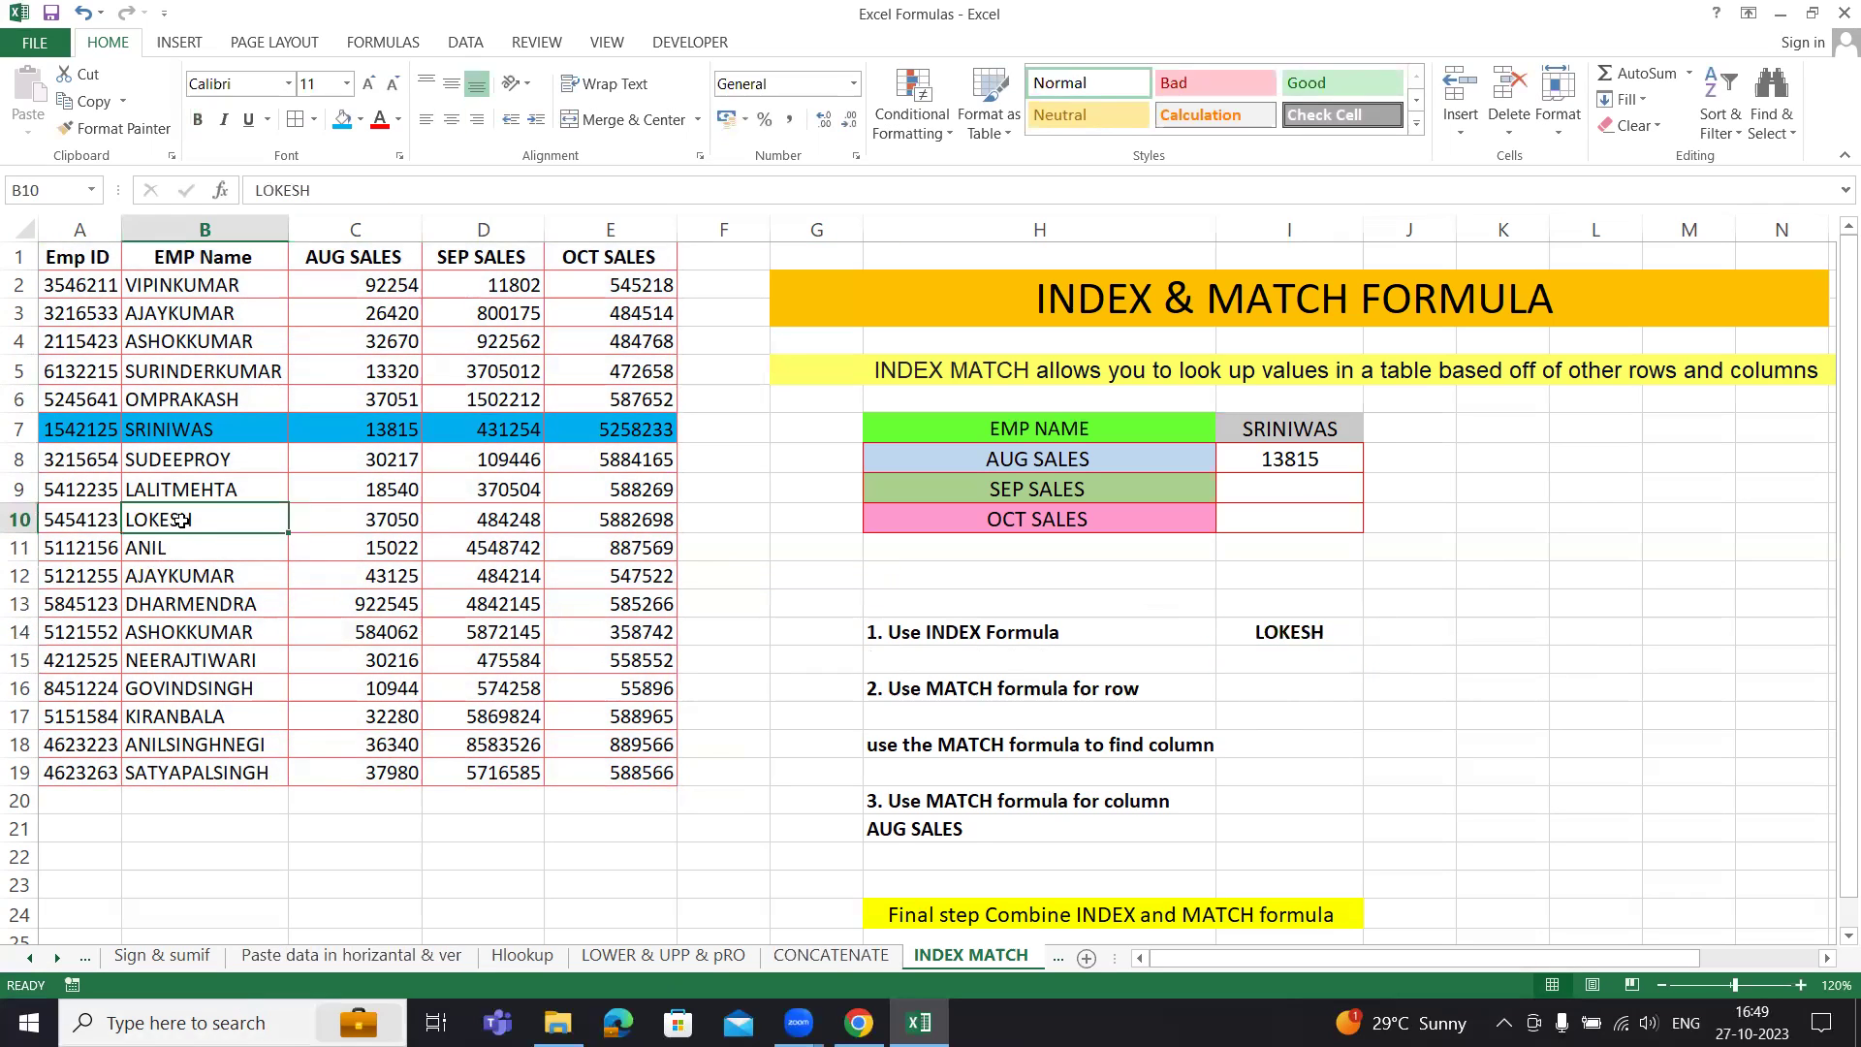
pyautogui.click(17, 522)
pyautogui.click(192, 231)
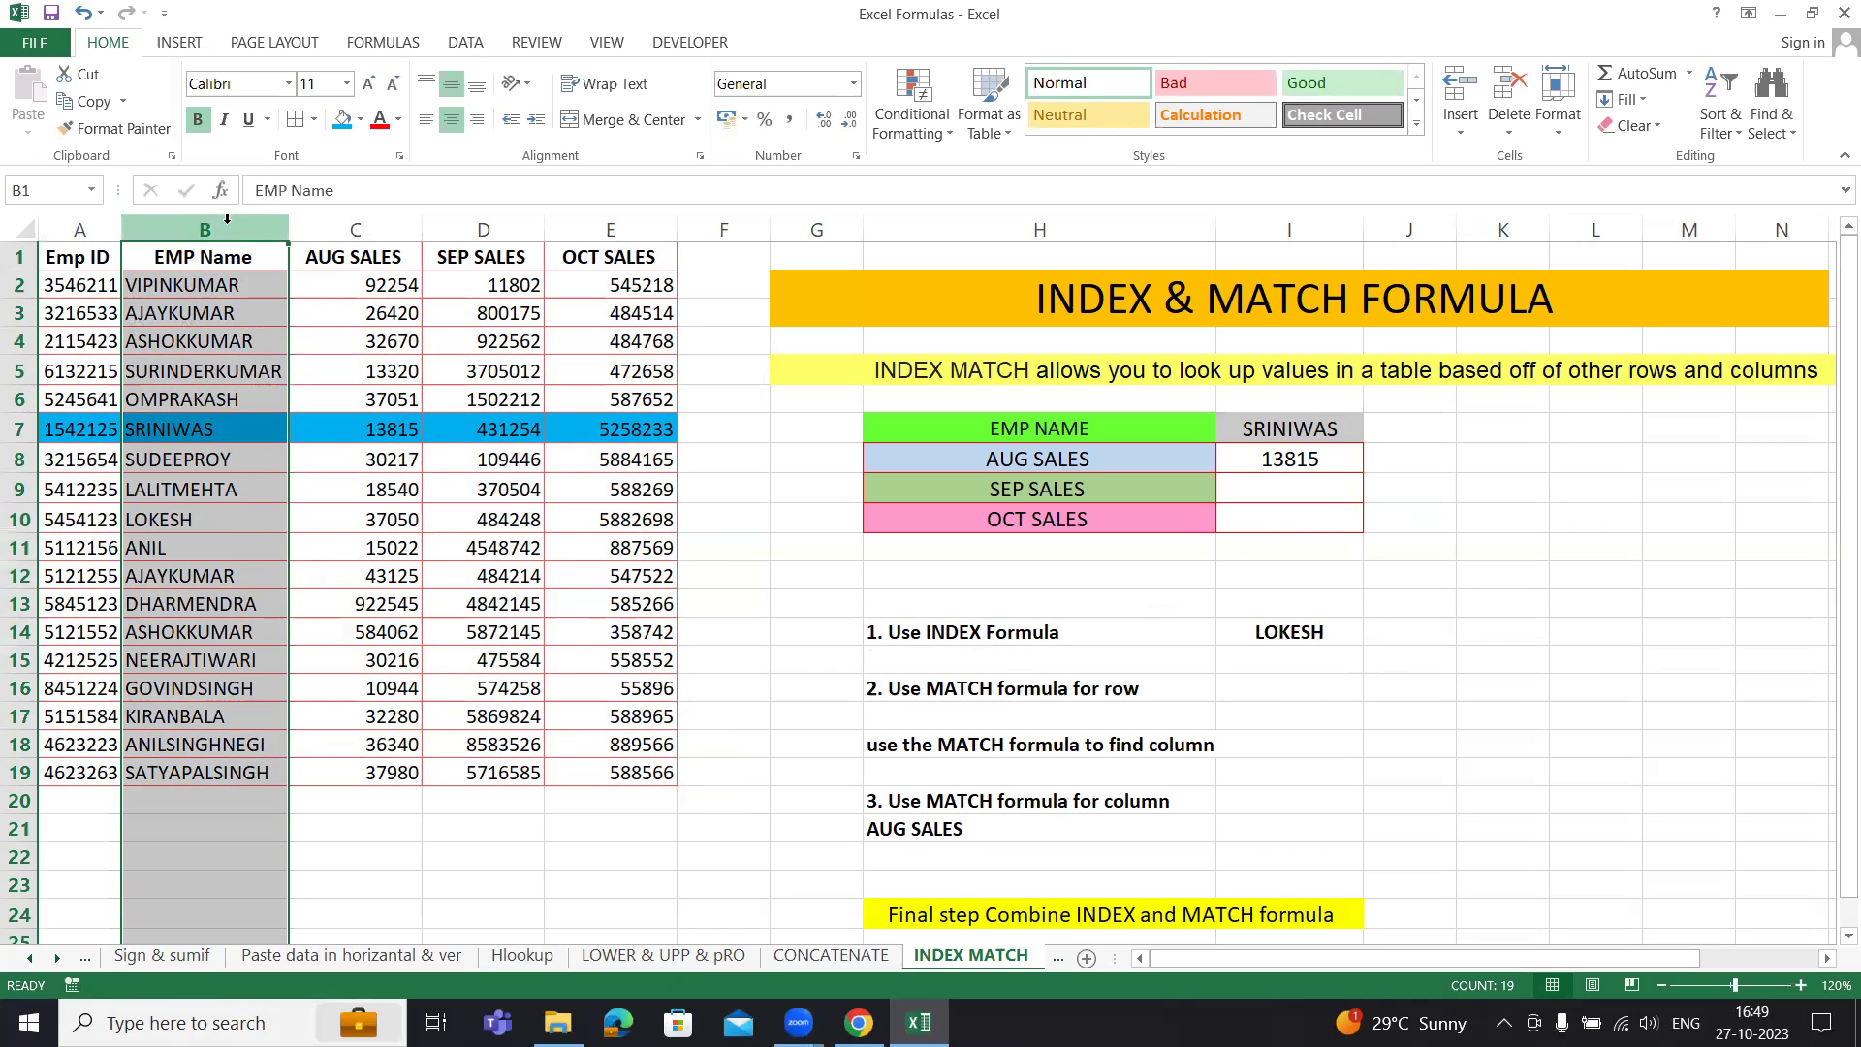
pyautogui.click(356, 230)
pyautogui.click(474, 233)
pyautogui.click(590, 228)
pyautogui.click(356, 229)
pyautogui.click(202, 229)
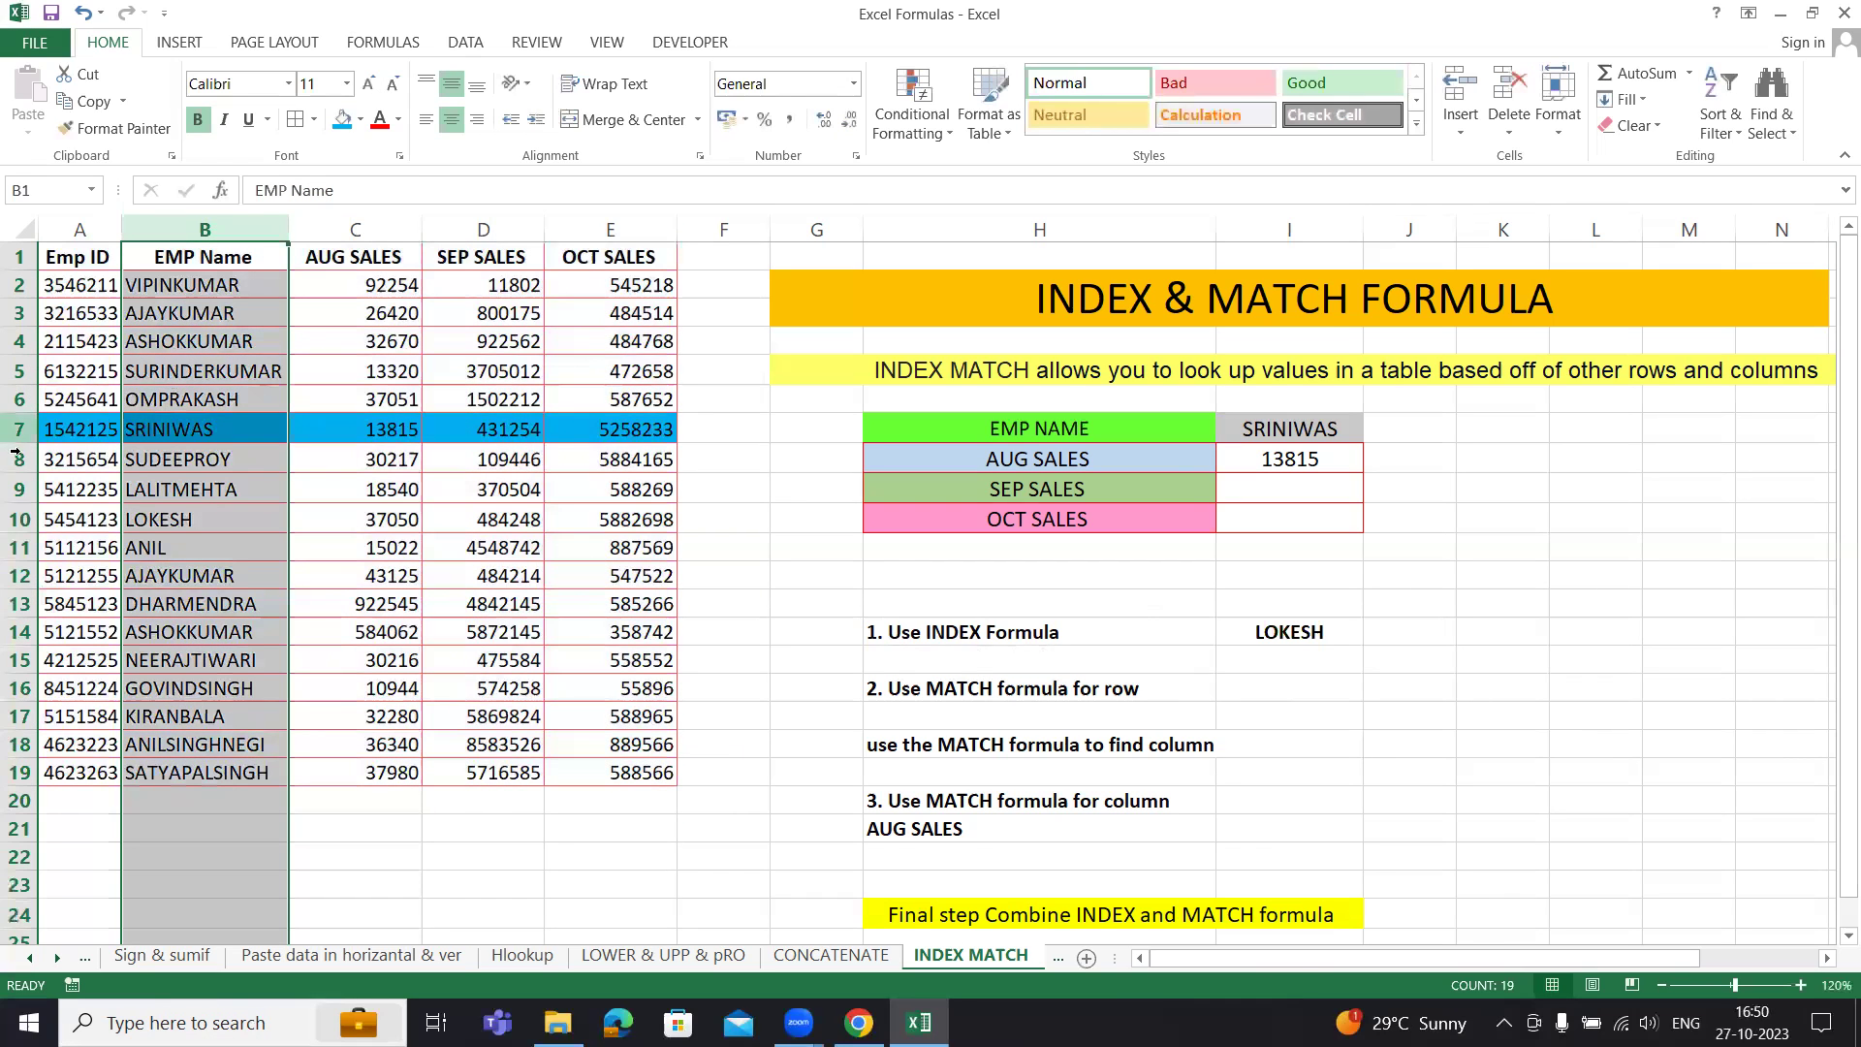
pyautogui.click(18, 519)
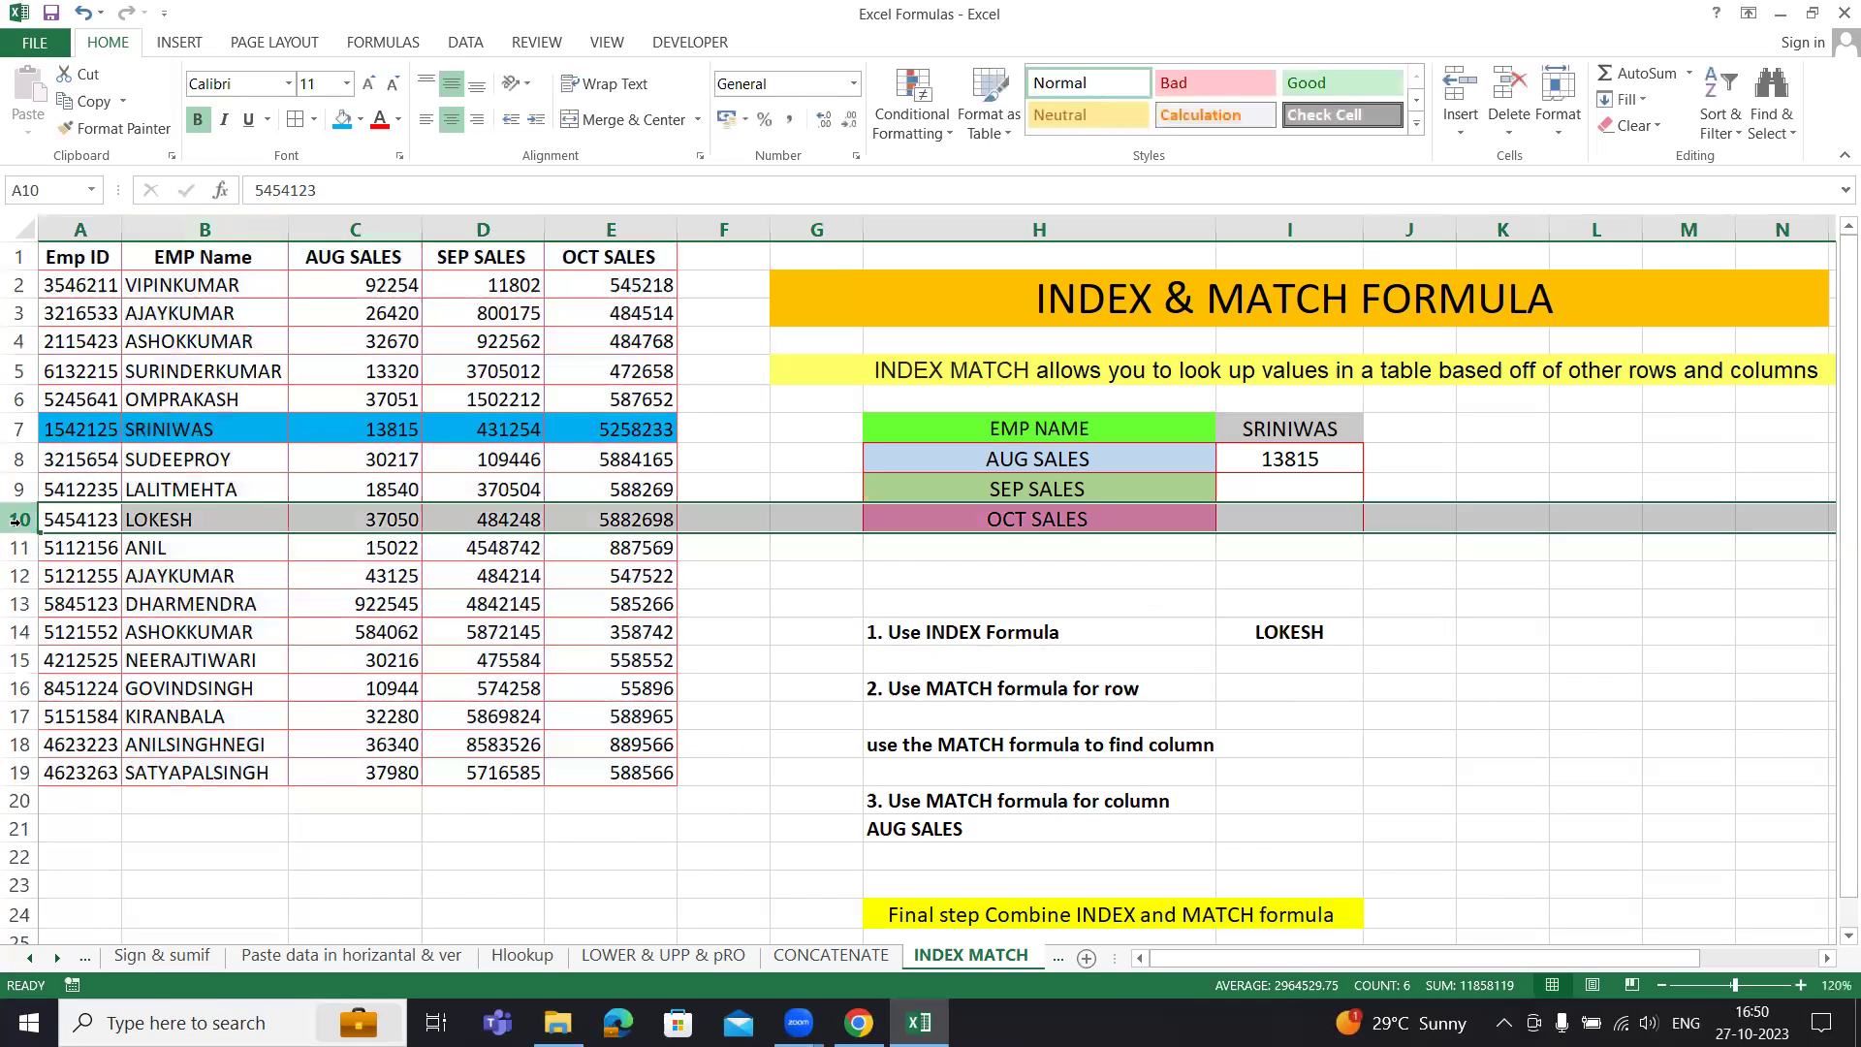
pyautogui.keyDown('ctrl'); pyautogui.click(229, 221); pyautogui.keyUp('ctrl')
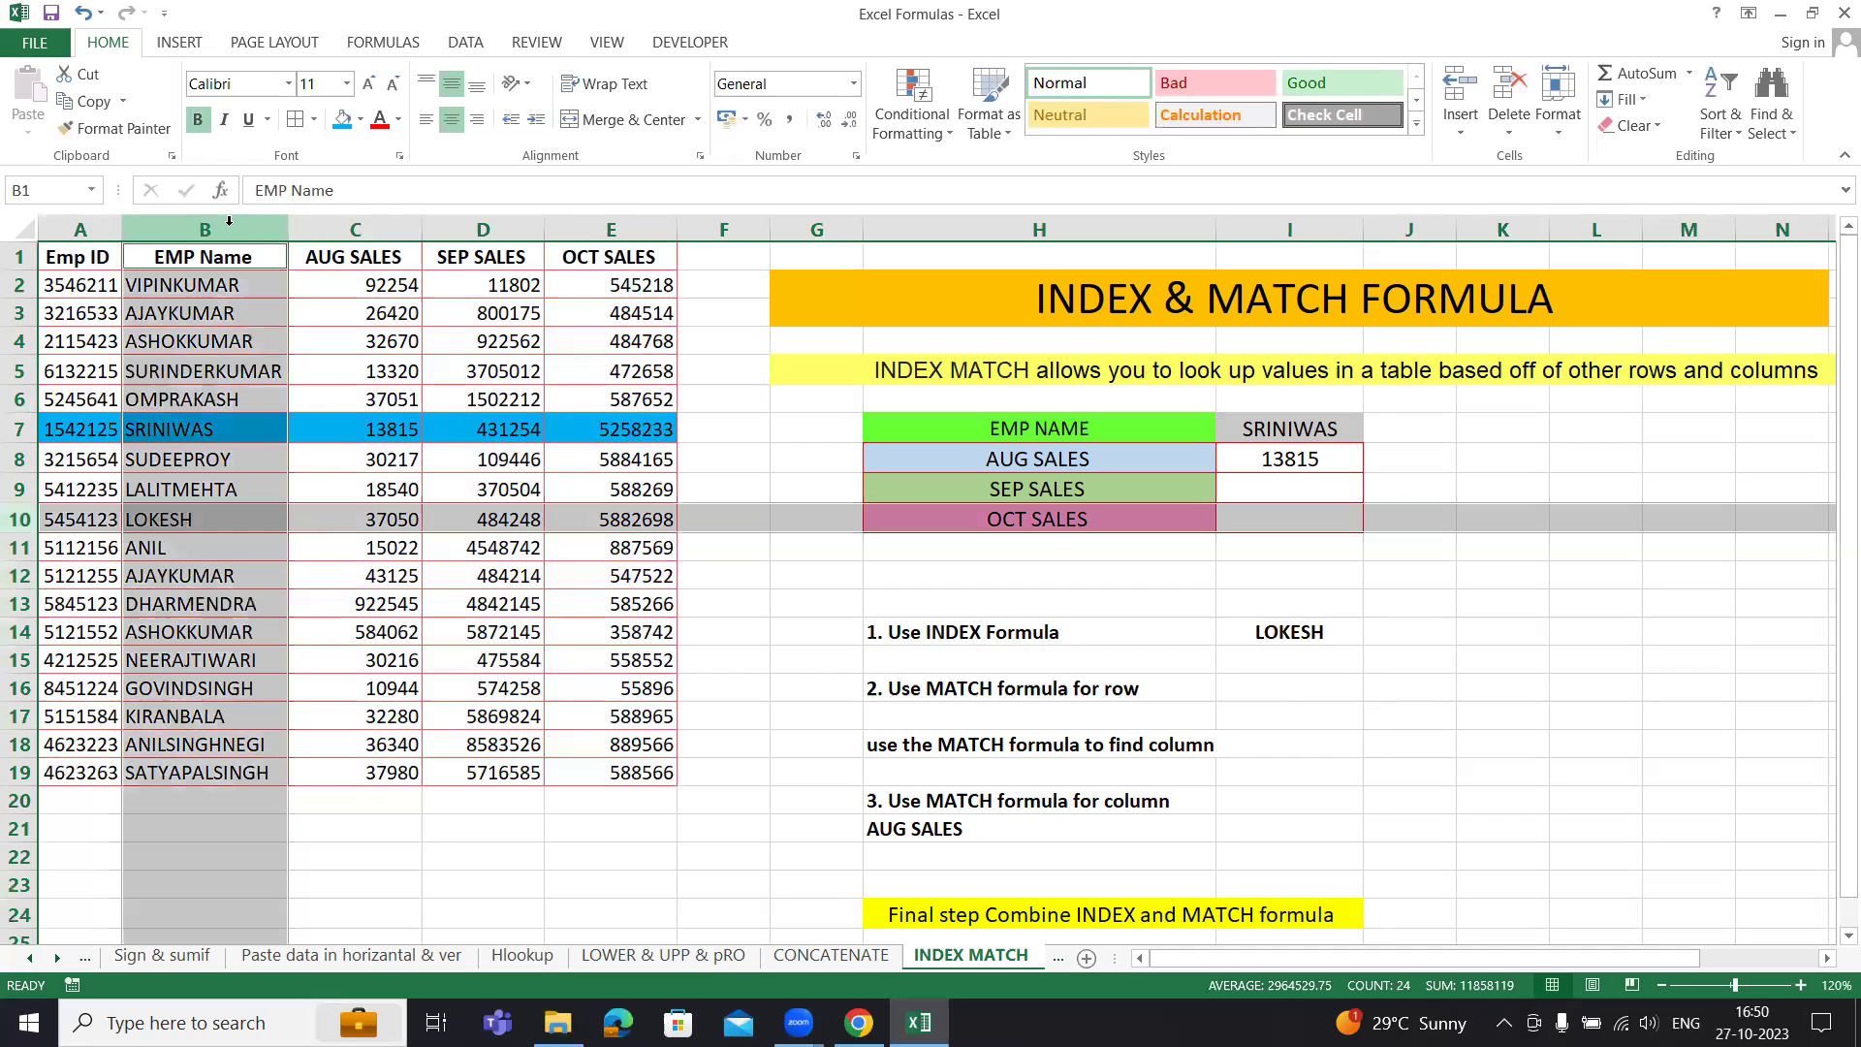
pyautogui.click(1317, 626)
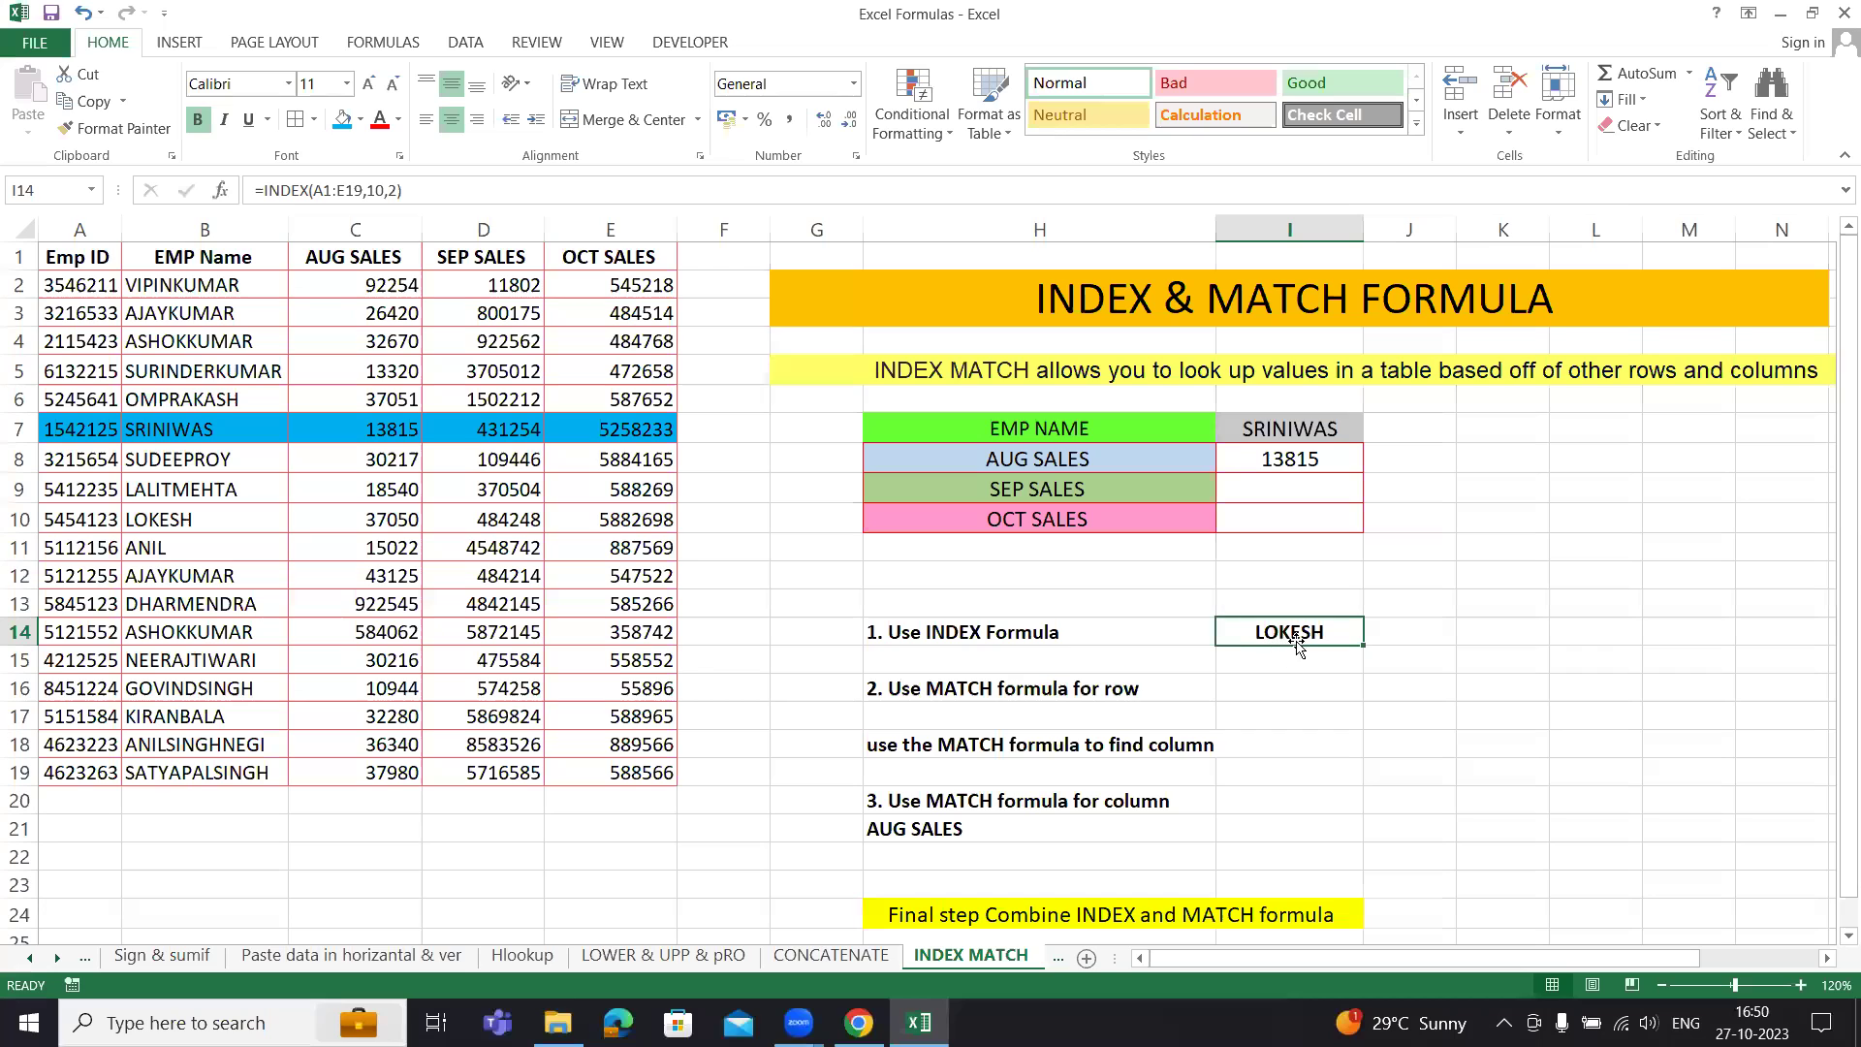
pyautogui.click(1320, 459)
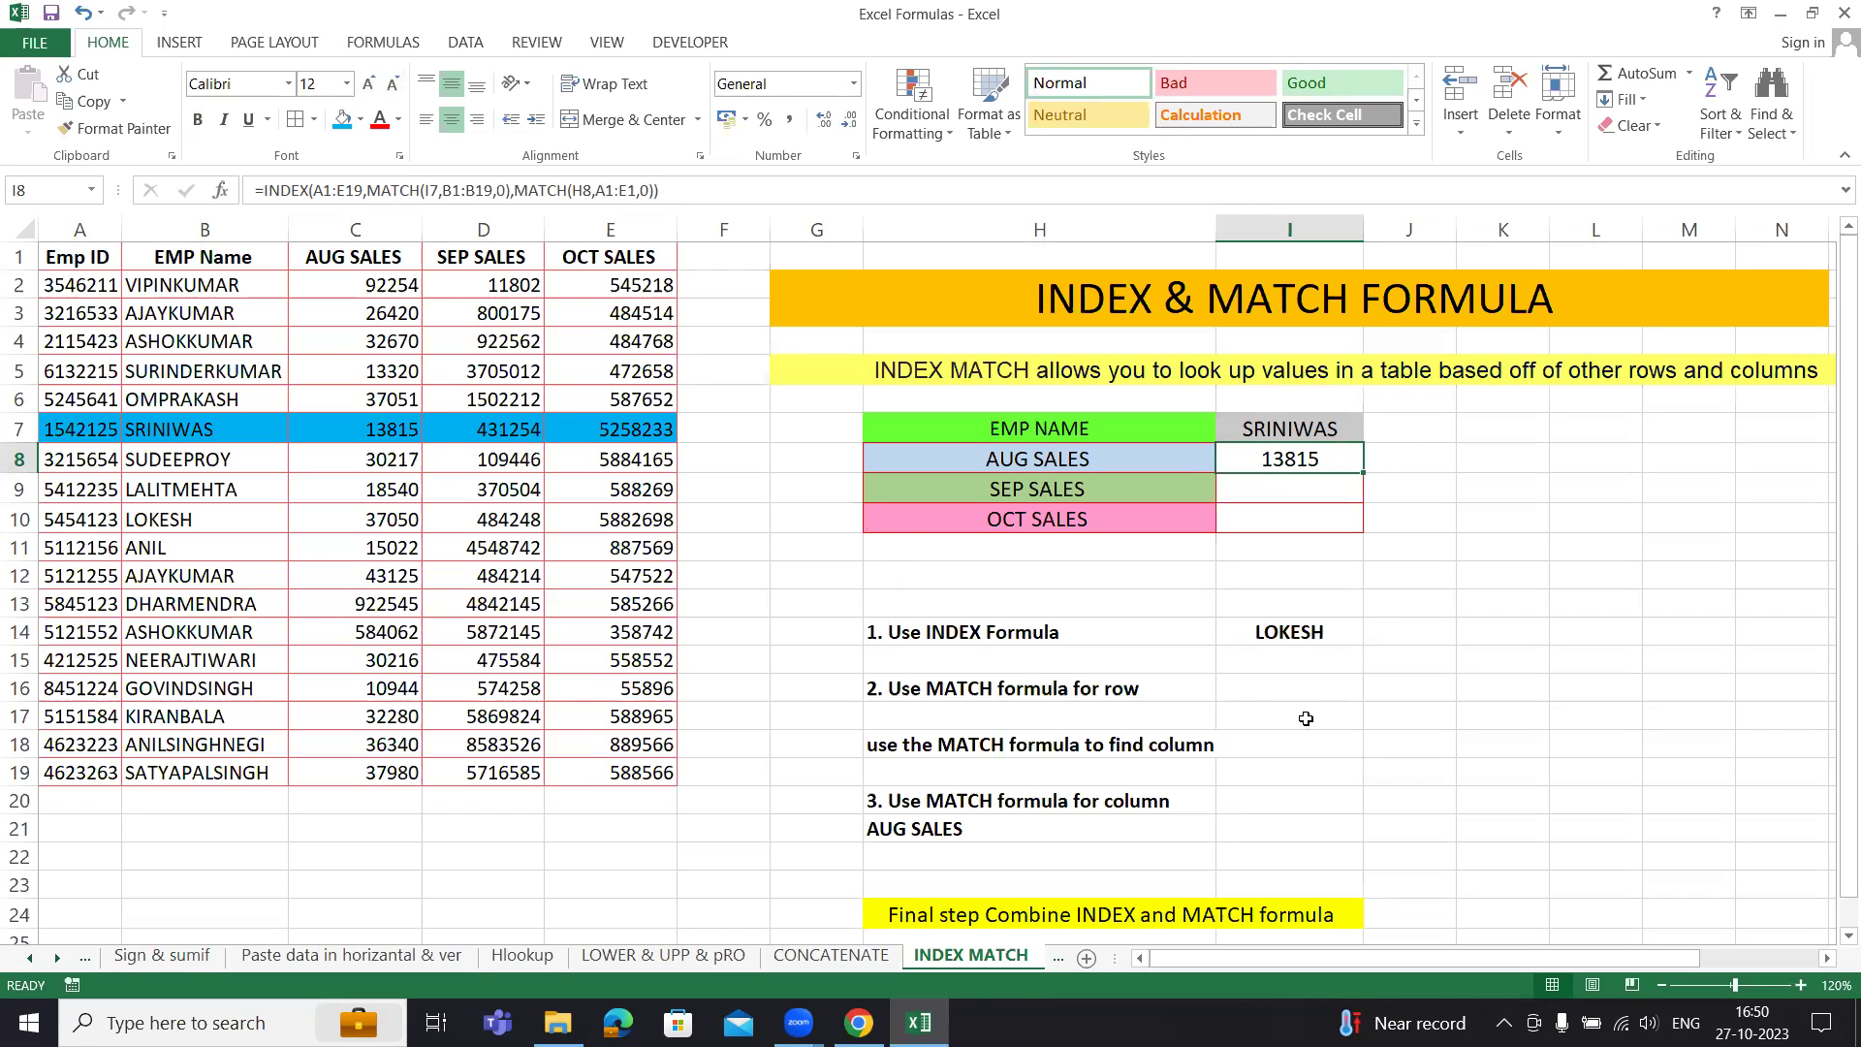
pyautogui.click(1261, 689)
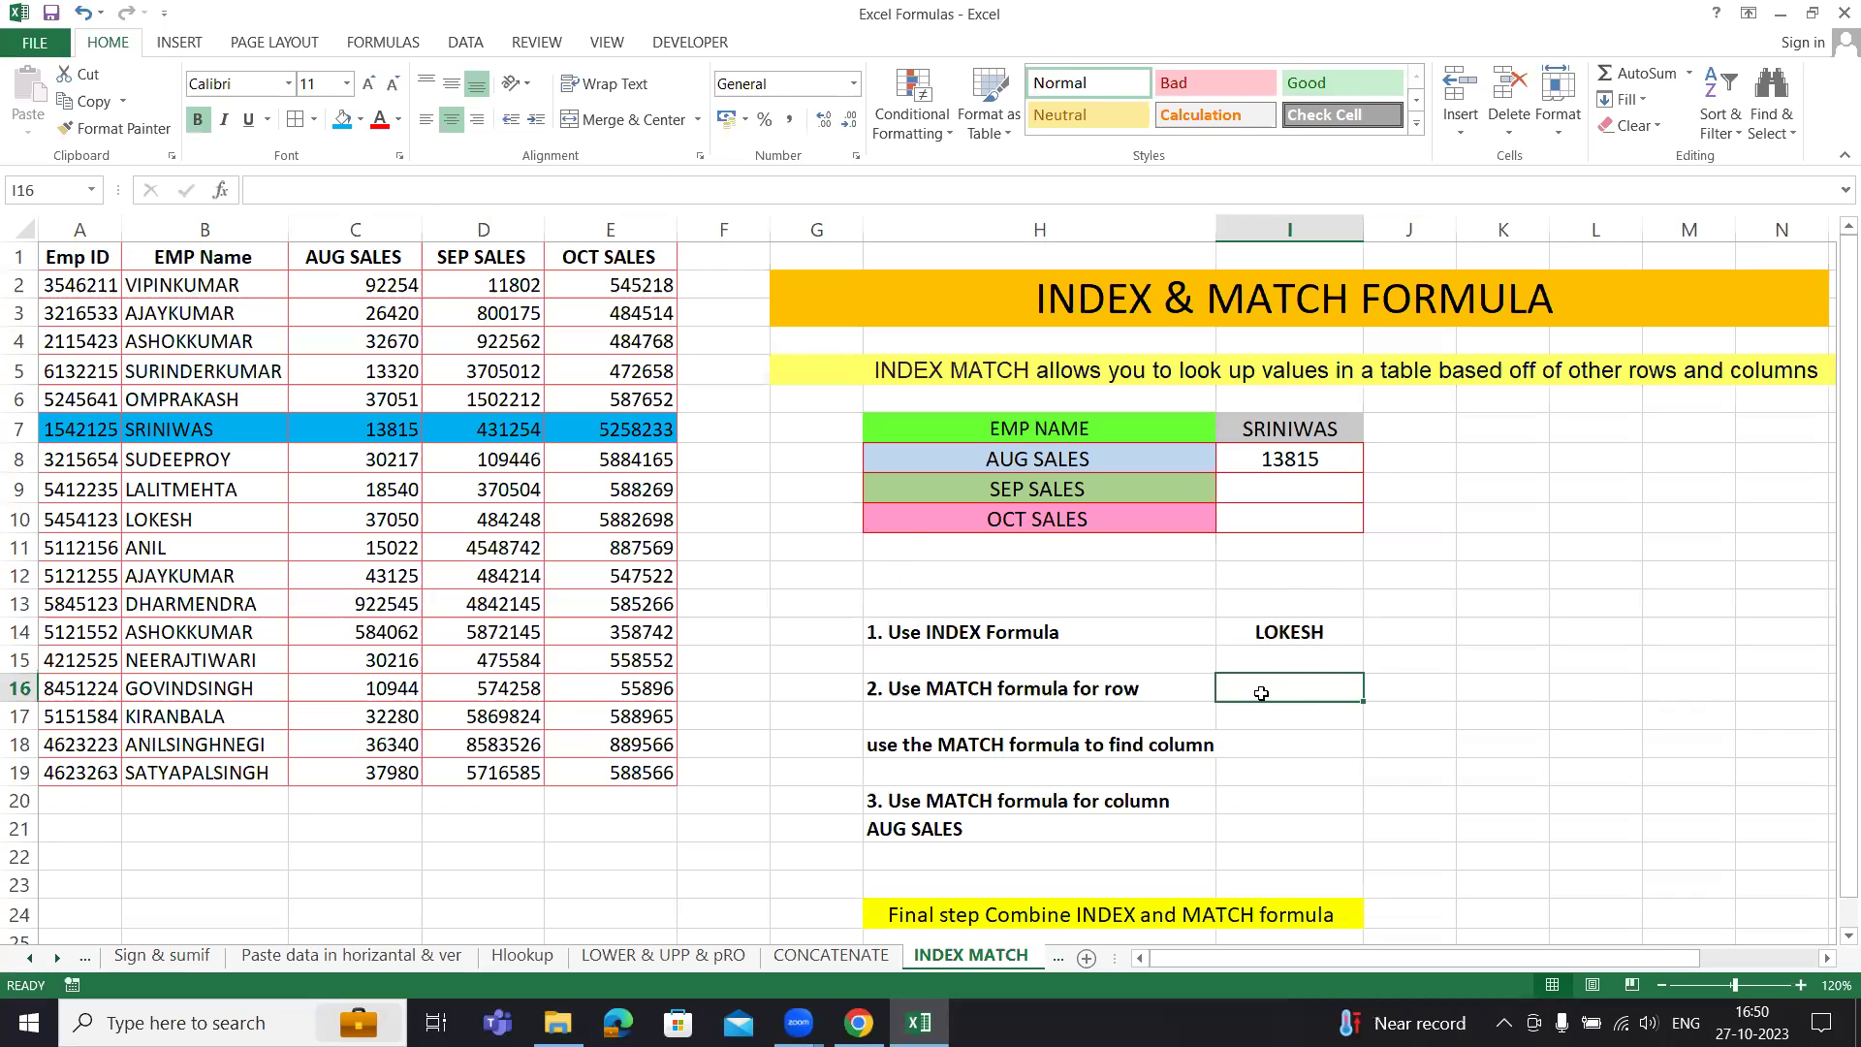
# Step: Enter =MATCH(I14,B1:B19,0) in I16 so it returns 10, then check LOKESH in B10
pyautogui.write('=match')
pyautogui.press('Tab')
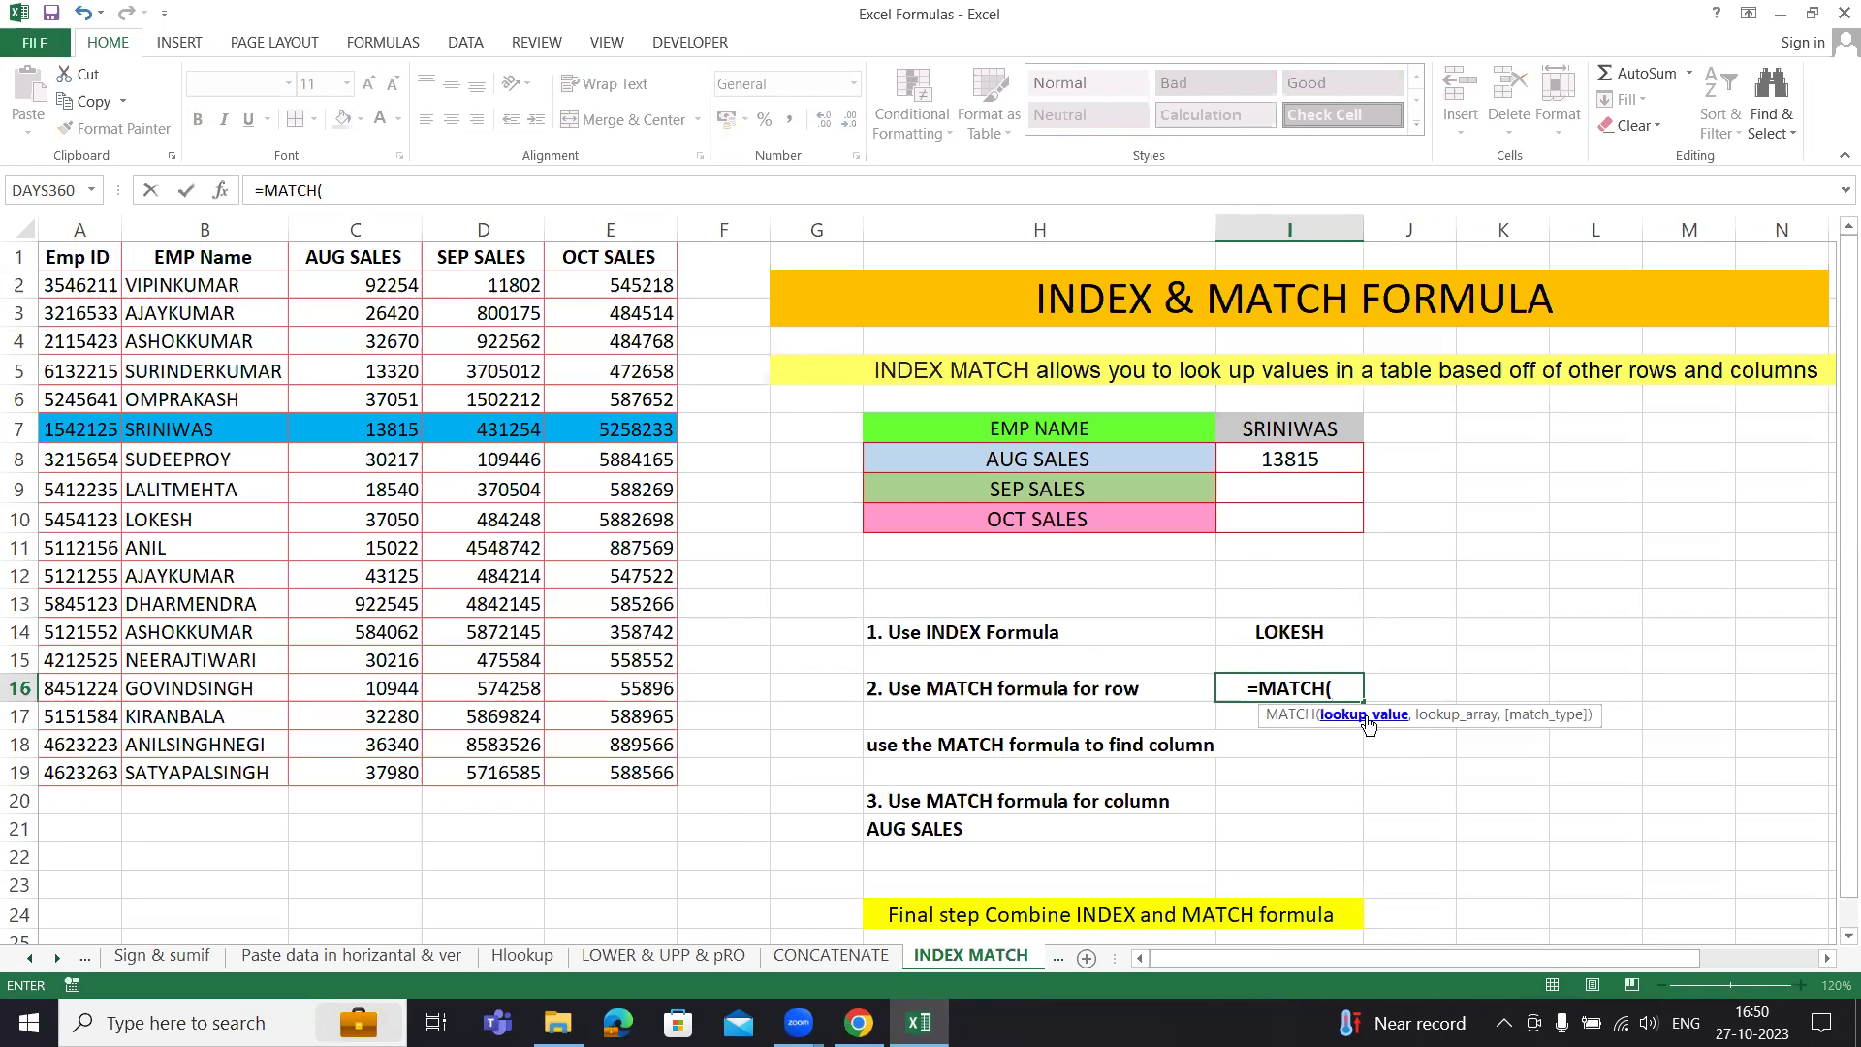
pyautogui.click(1267, 631)
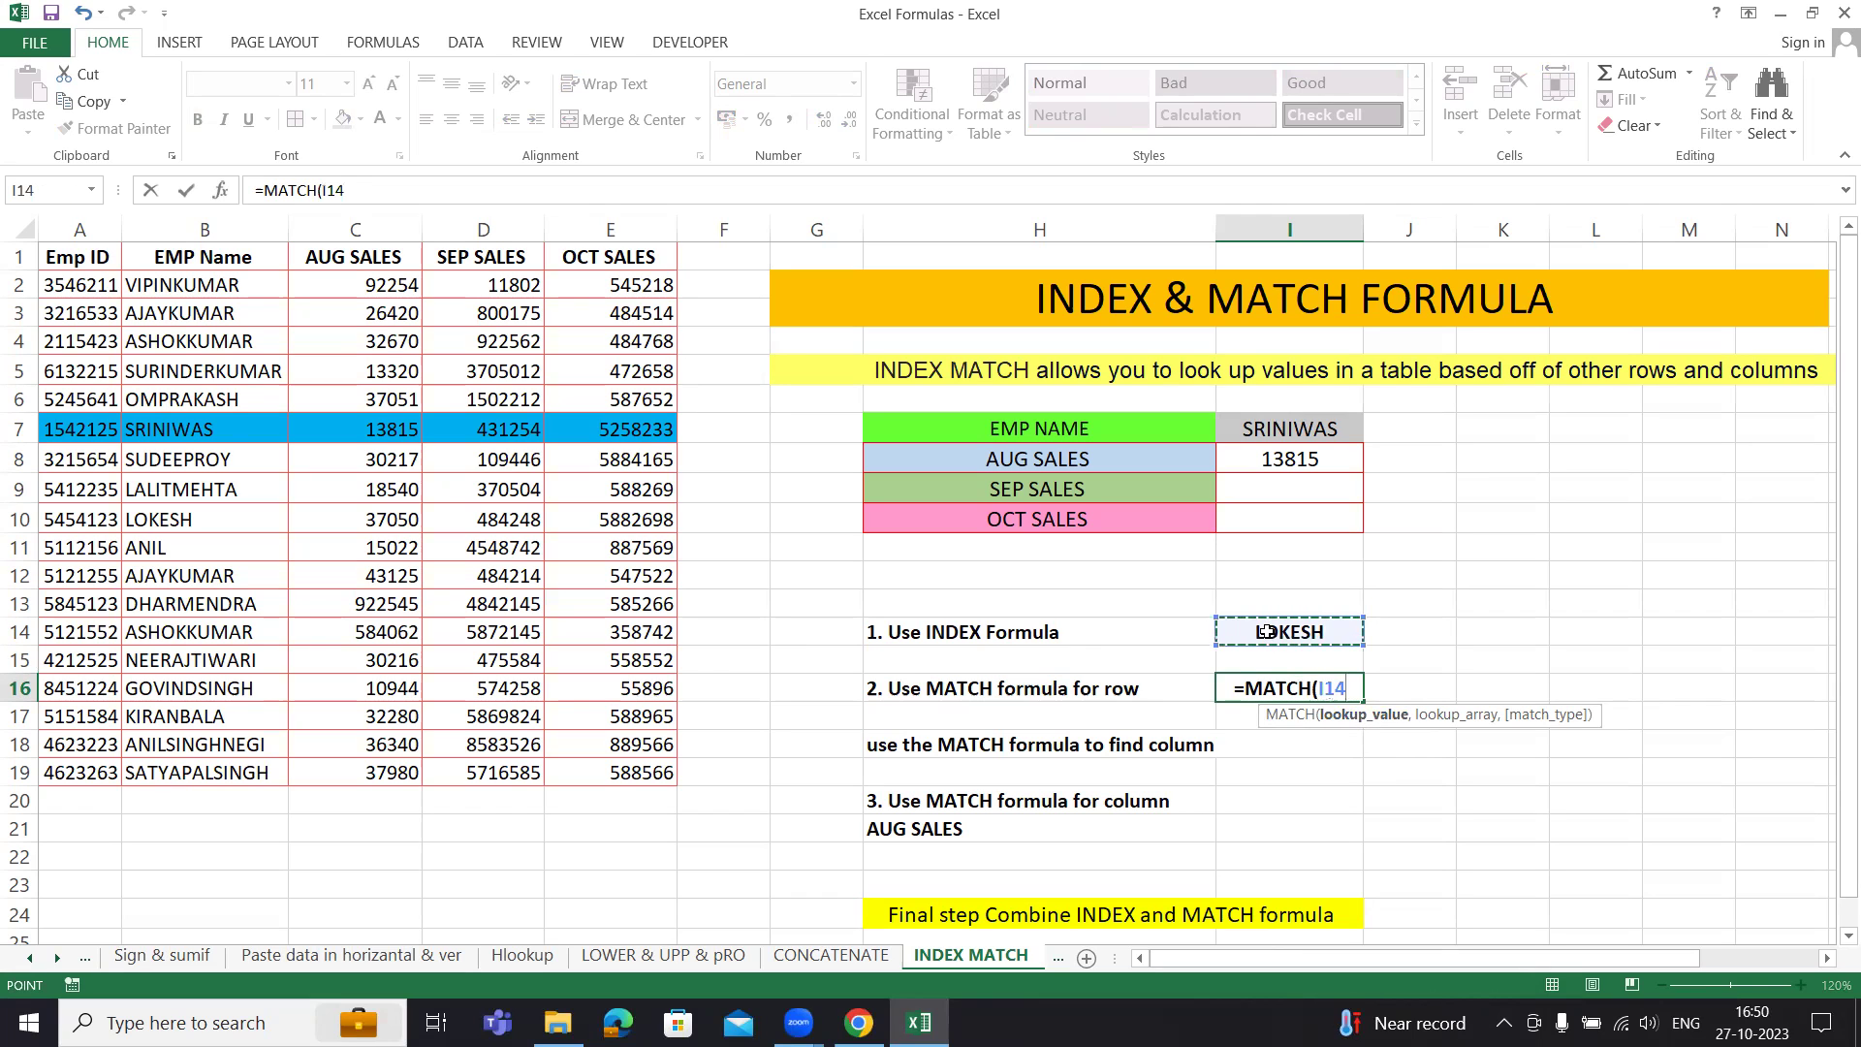
pyautogui.write(',')
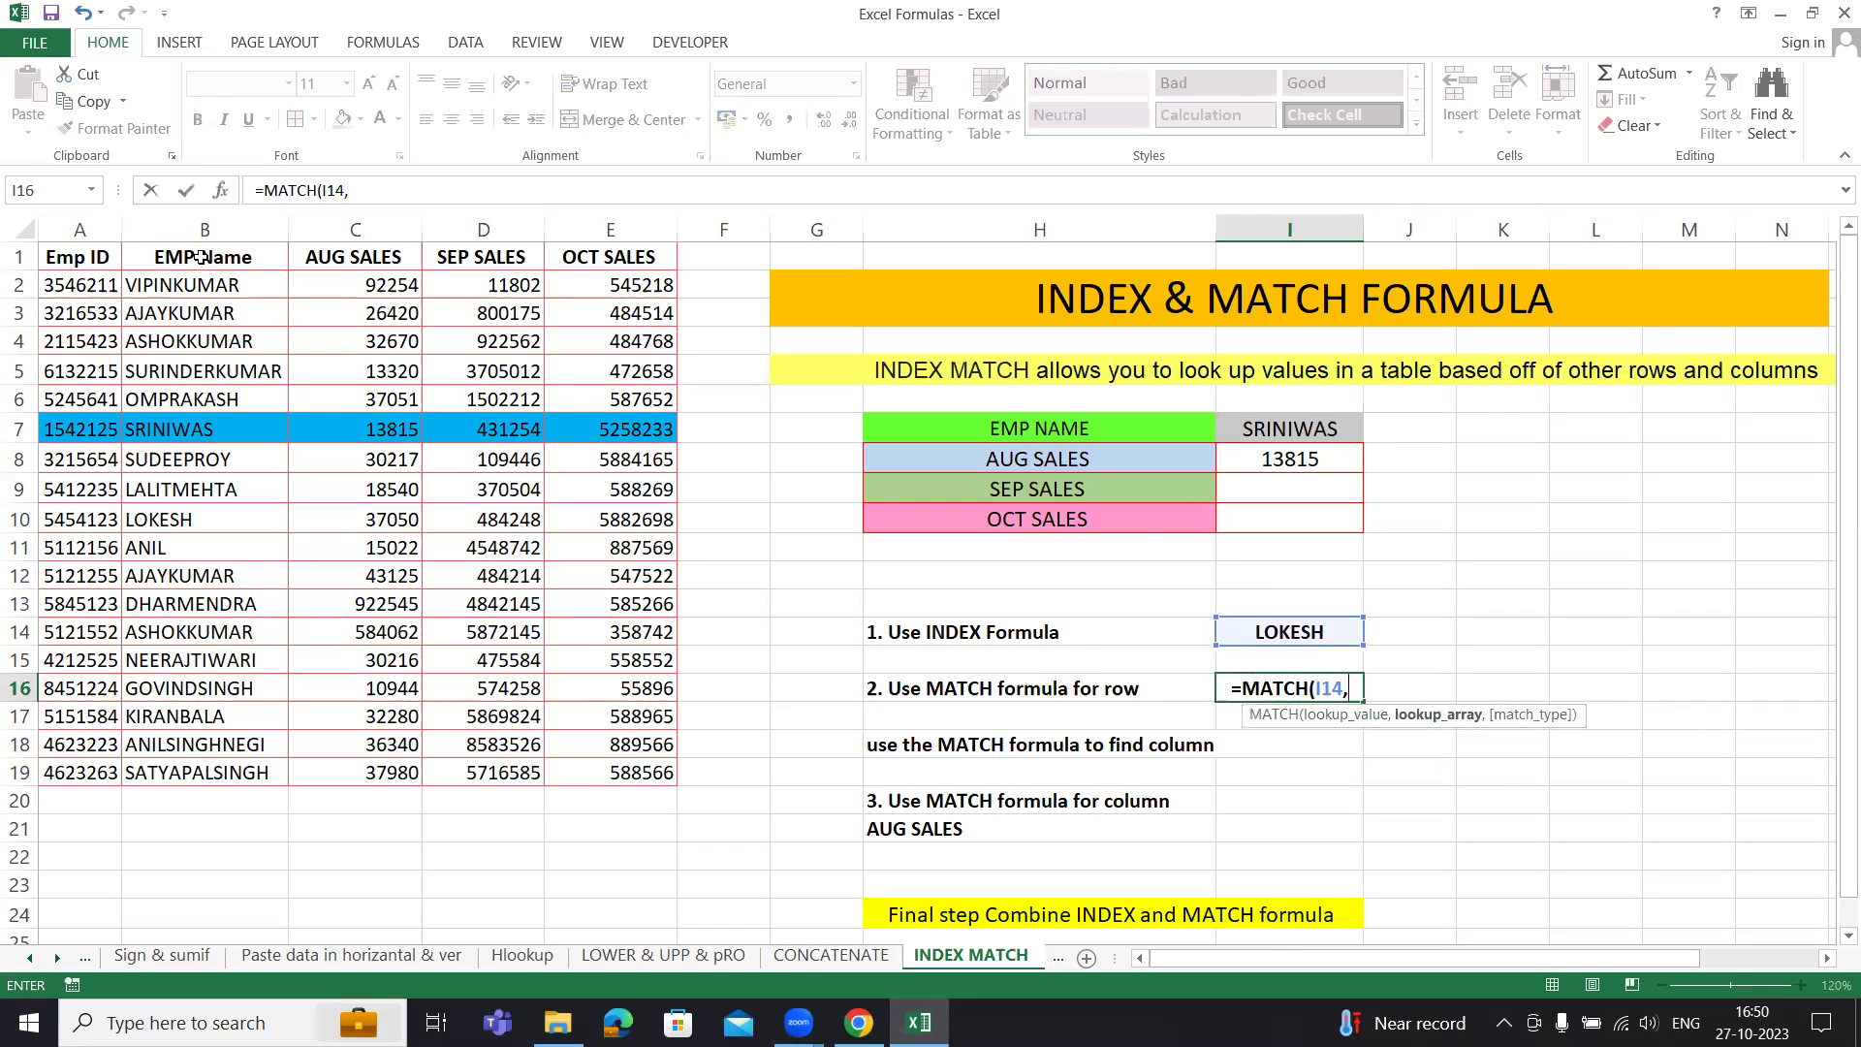
pyautogui.moveTo(200, 256); pyautogui.dragTo(212, 776)
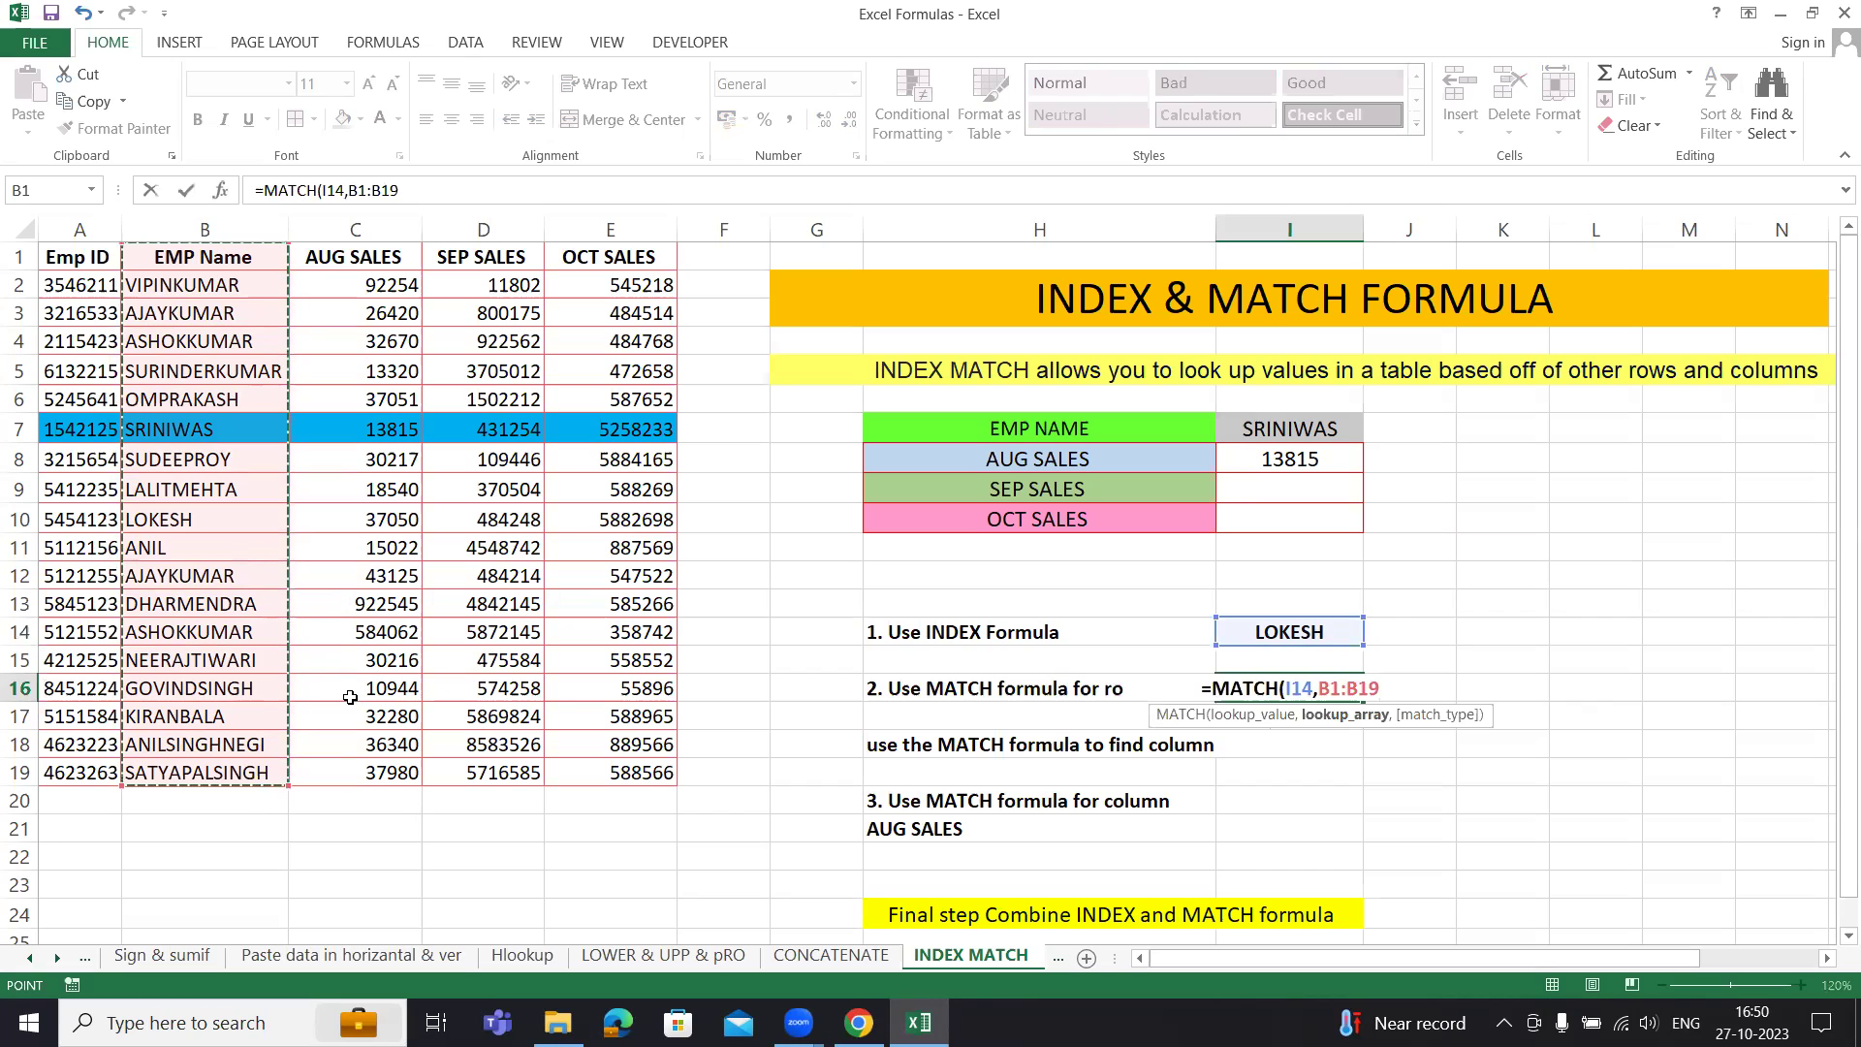
pyautogui.write(',')
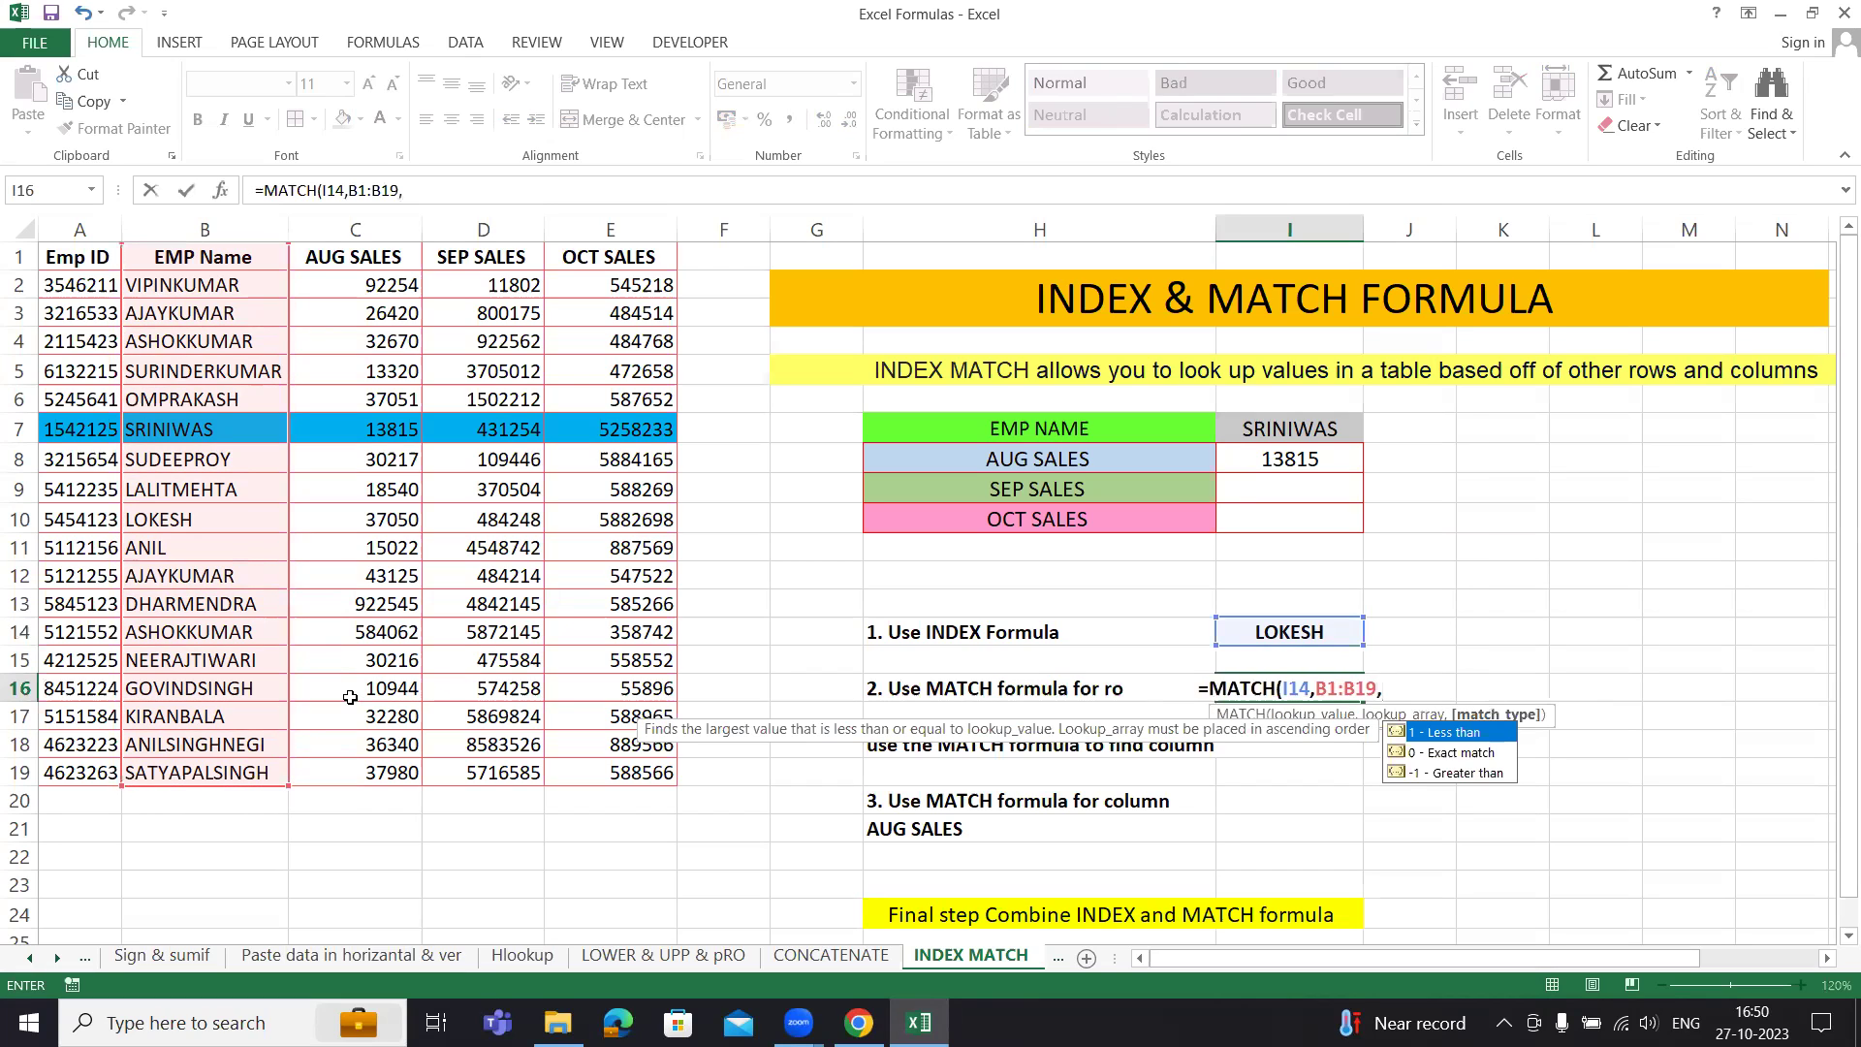
pyautogui.write('0)')
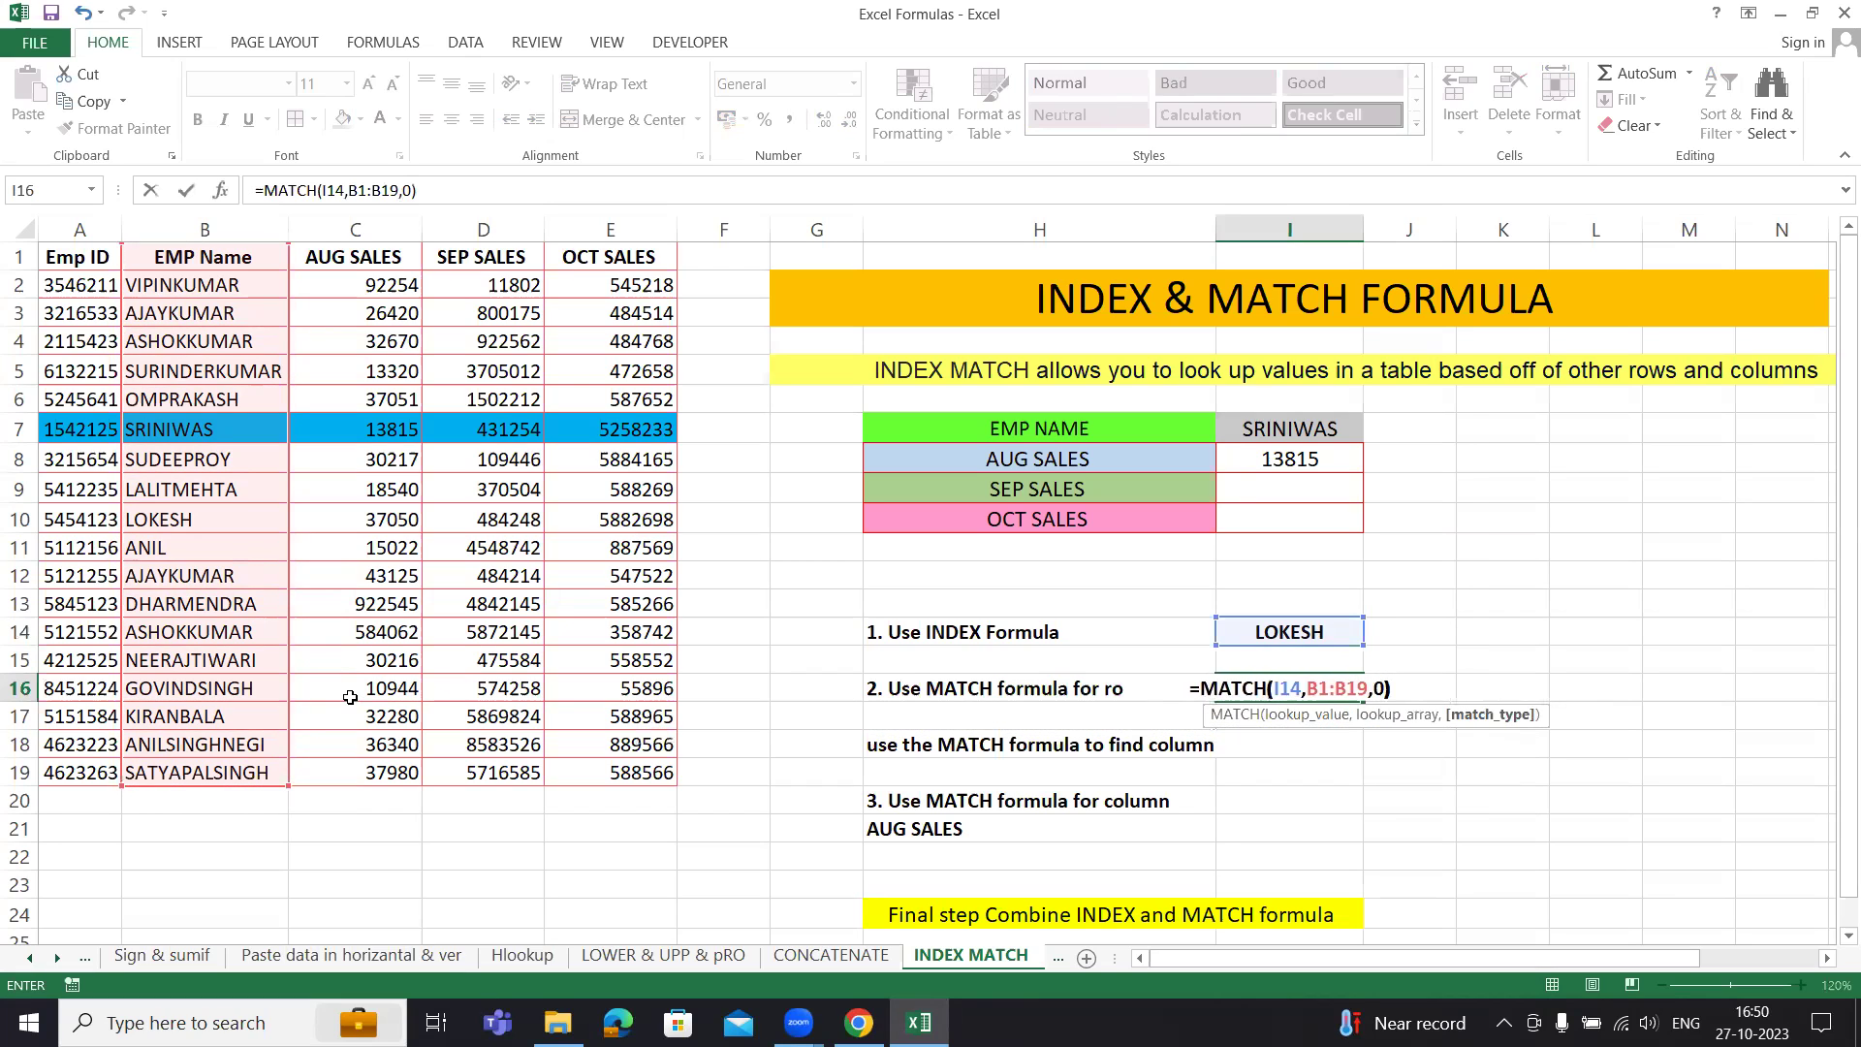
pyautogui.press('Return')
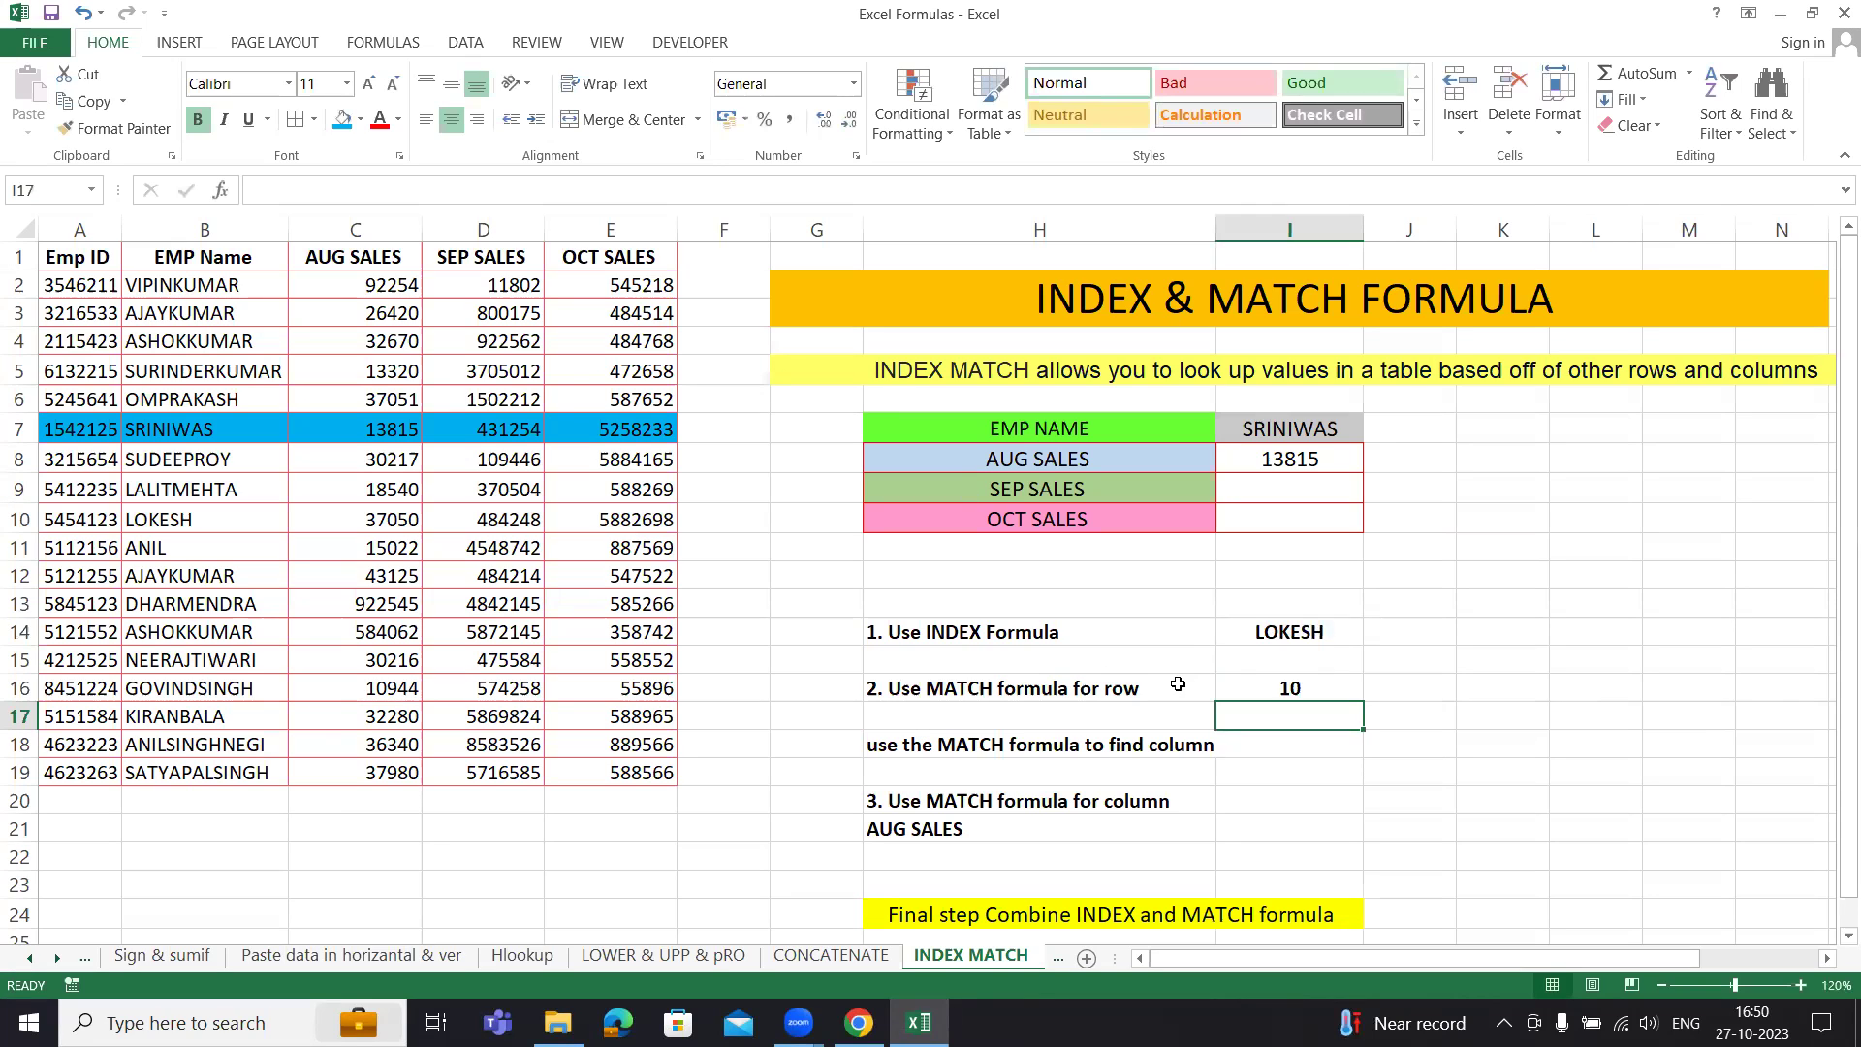
pyautogui.click(1260, 687)
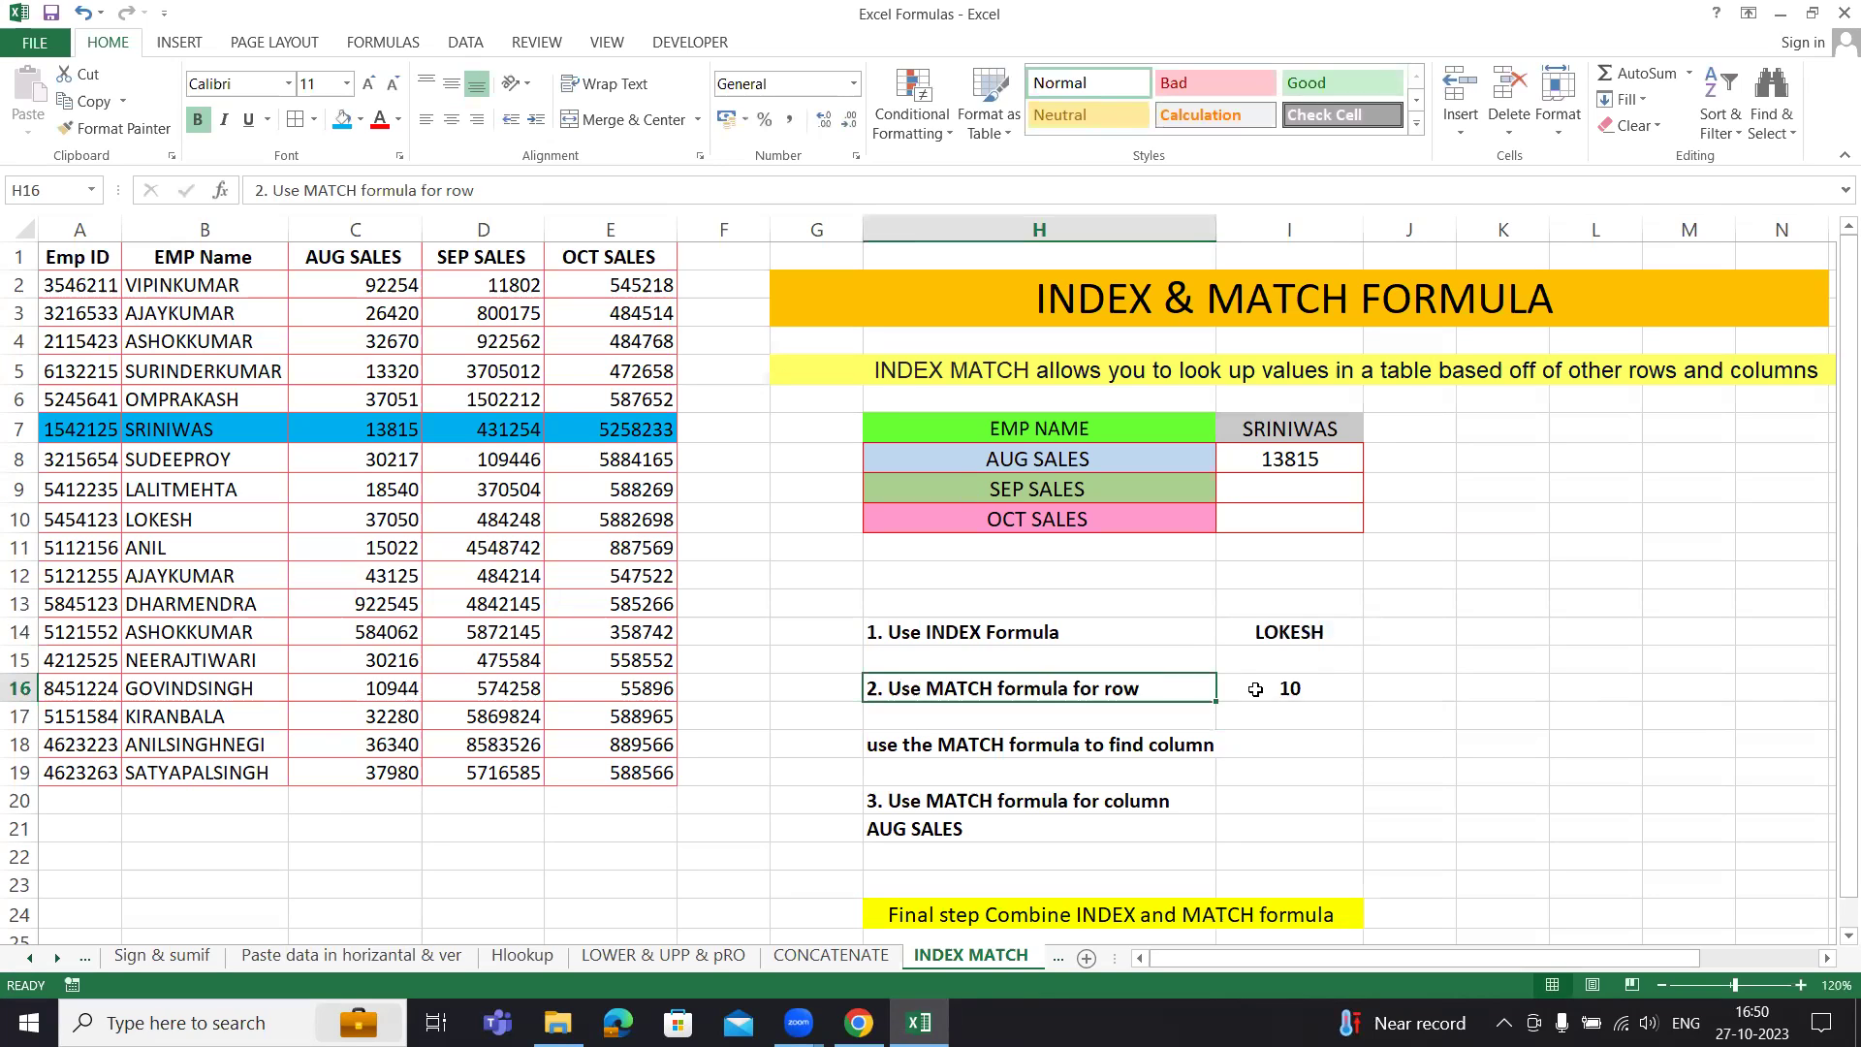
pyautogui.click(168, 519)
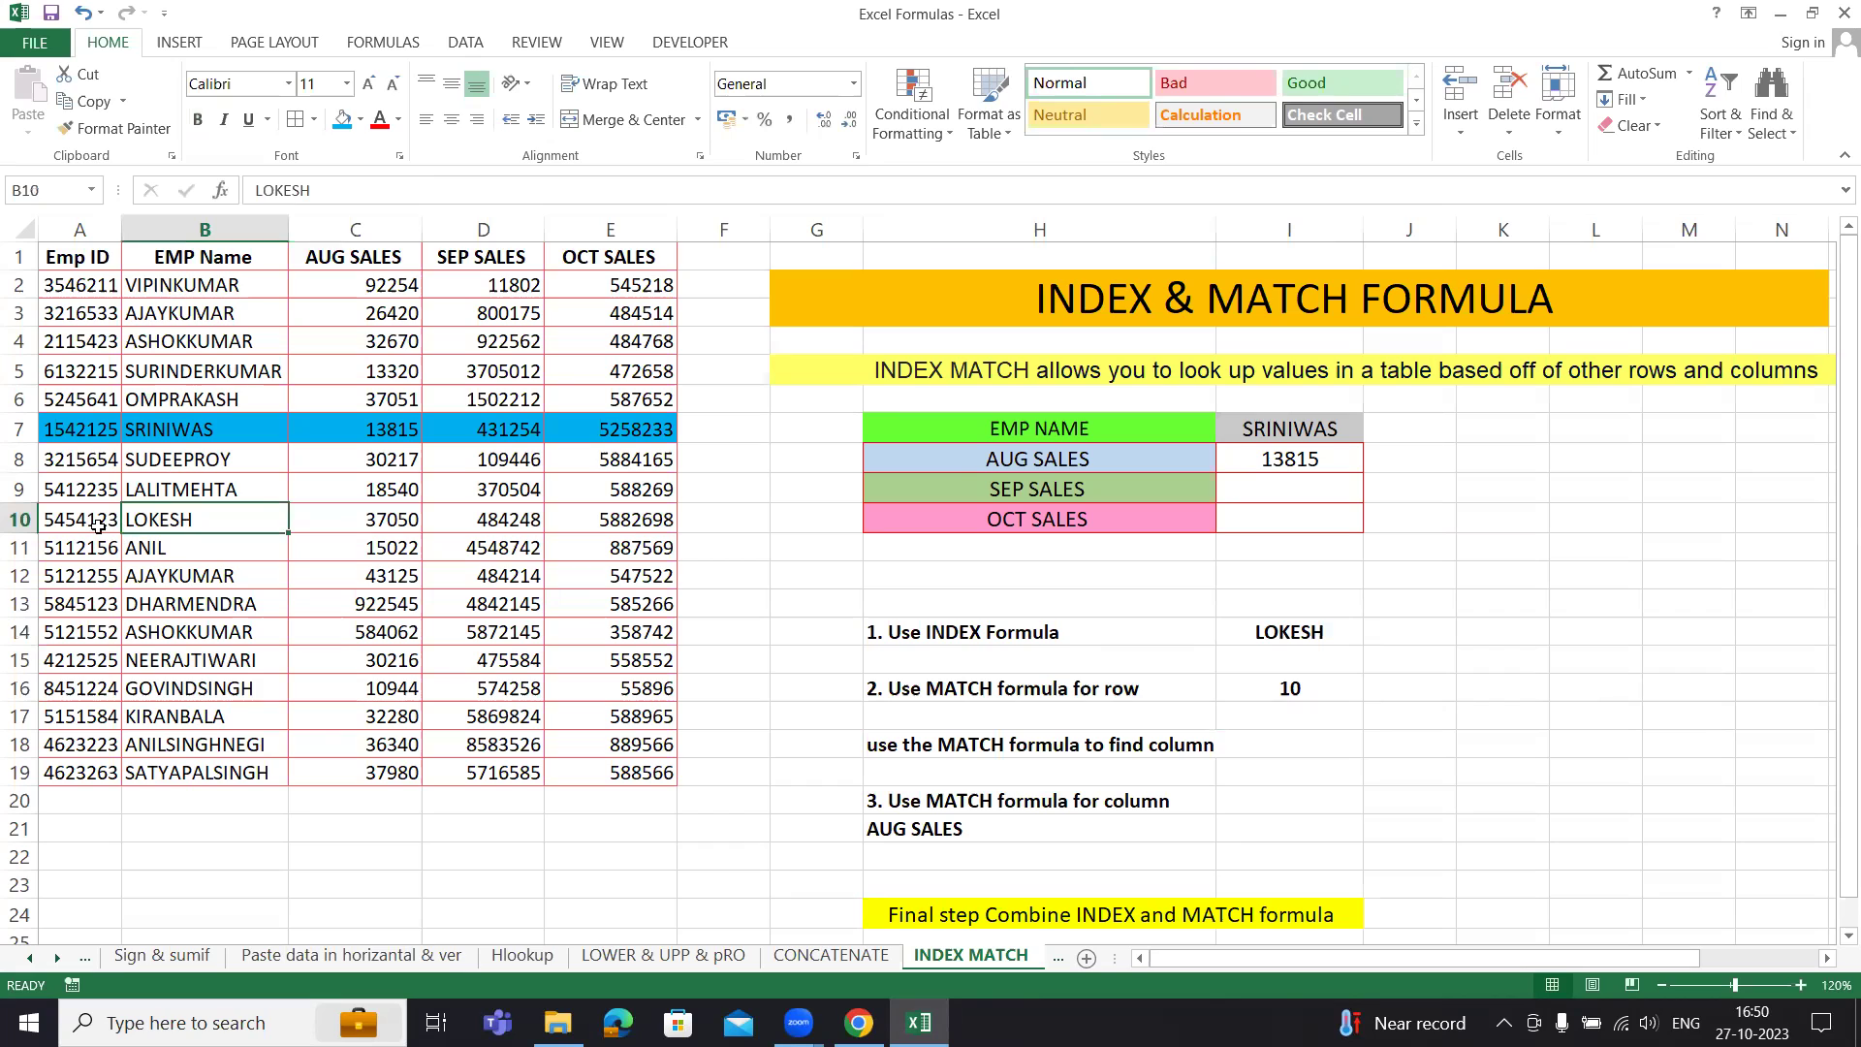
# Step: Fill LOKESH's record A10:E10 green and return to I16's MATCH result
pyautogui.moveTo(82, 519); pyautogui.dragTo(610, 519)
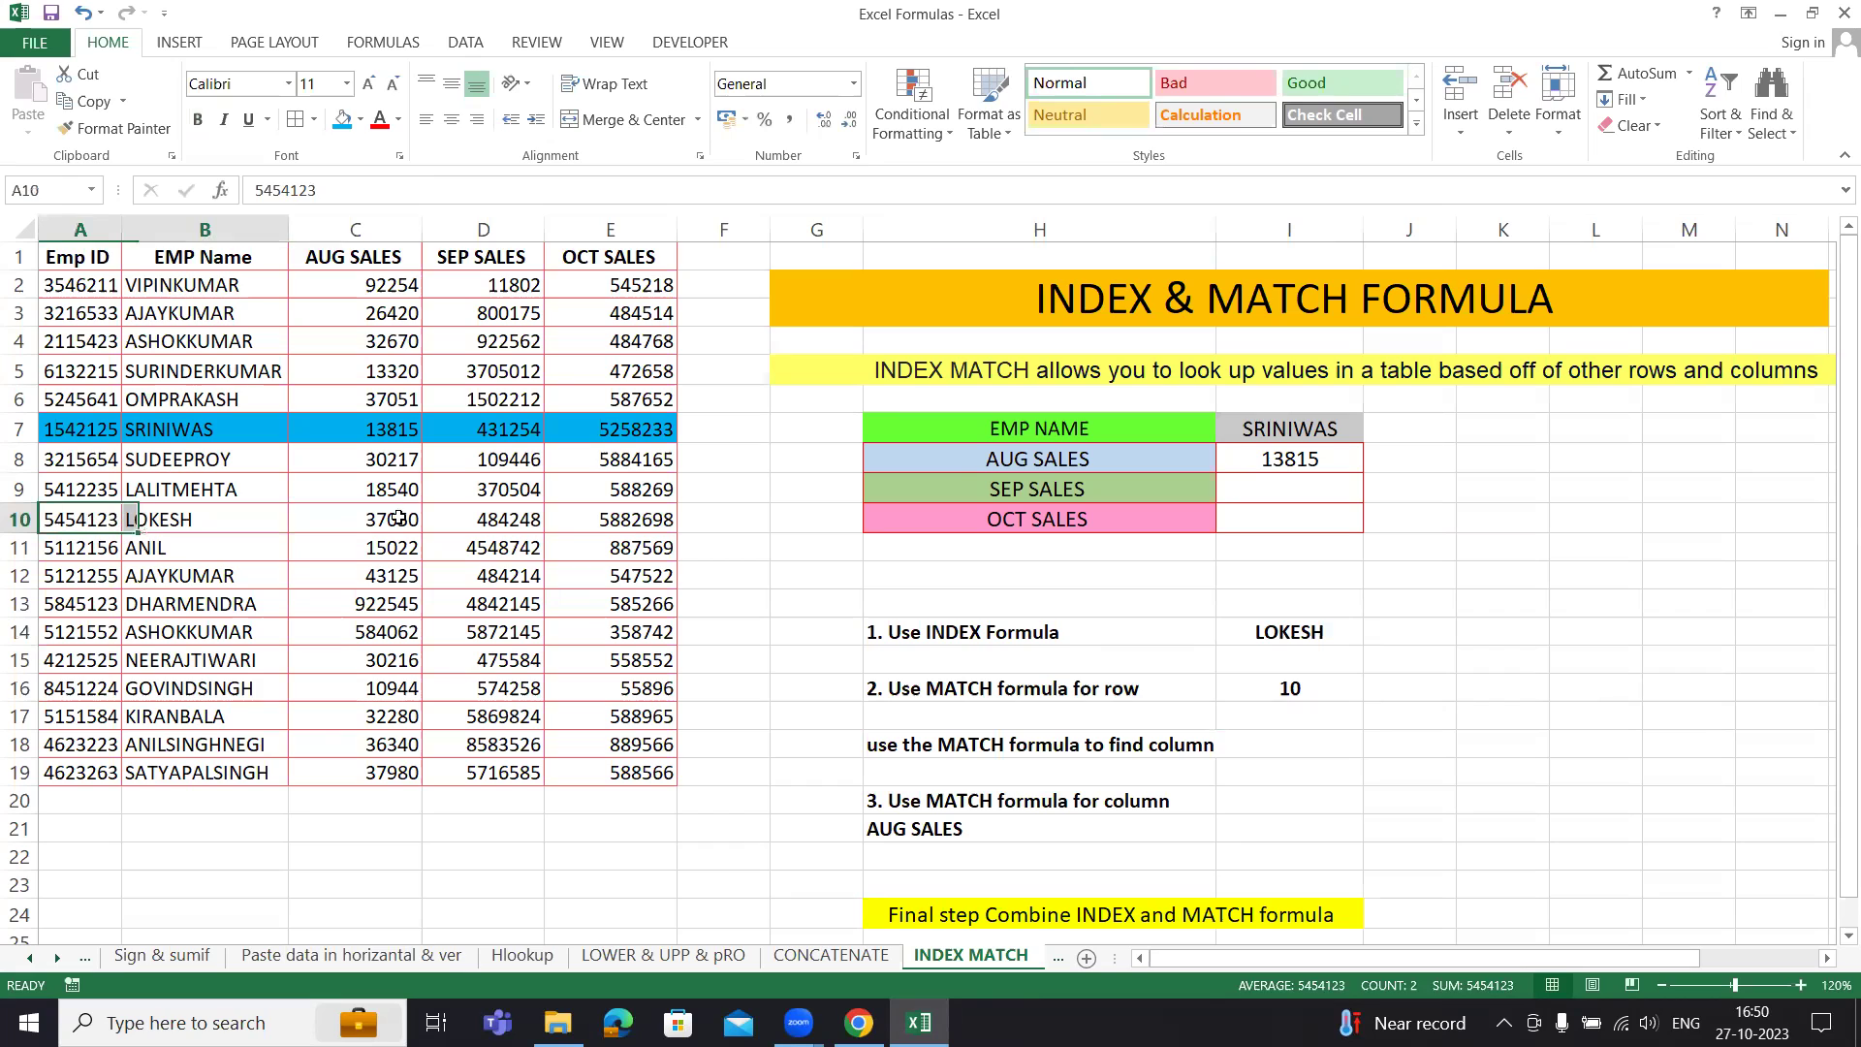
pyautogui.click(360, 120)
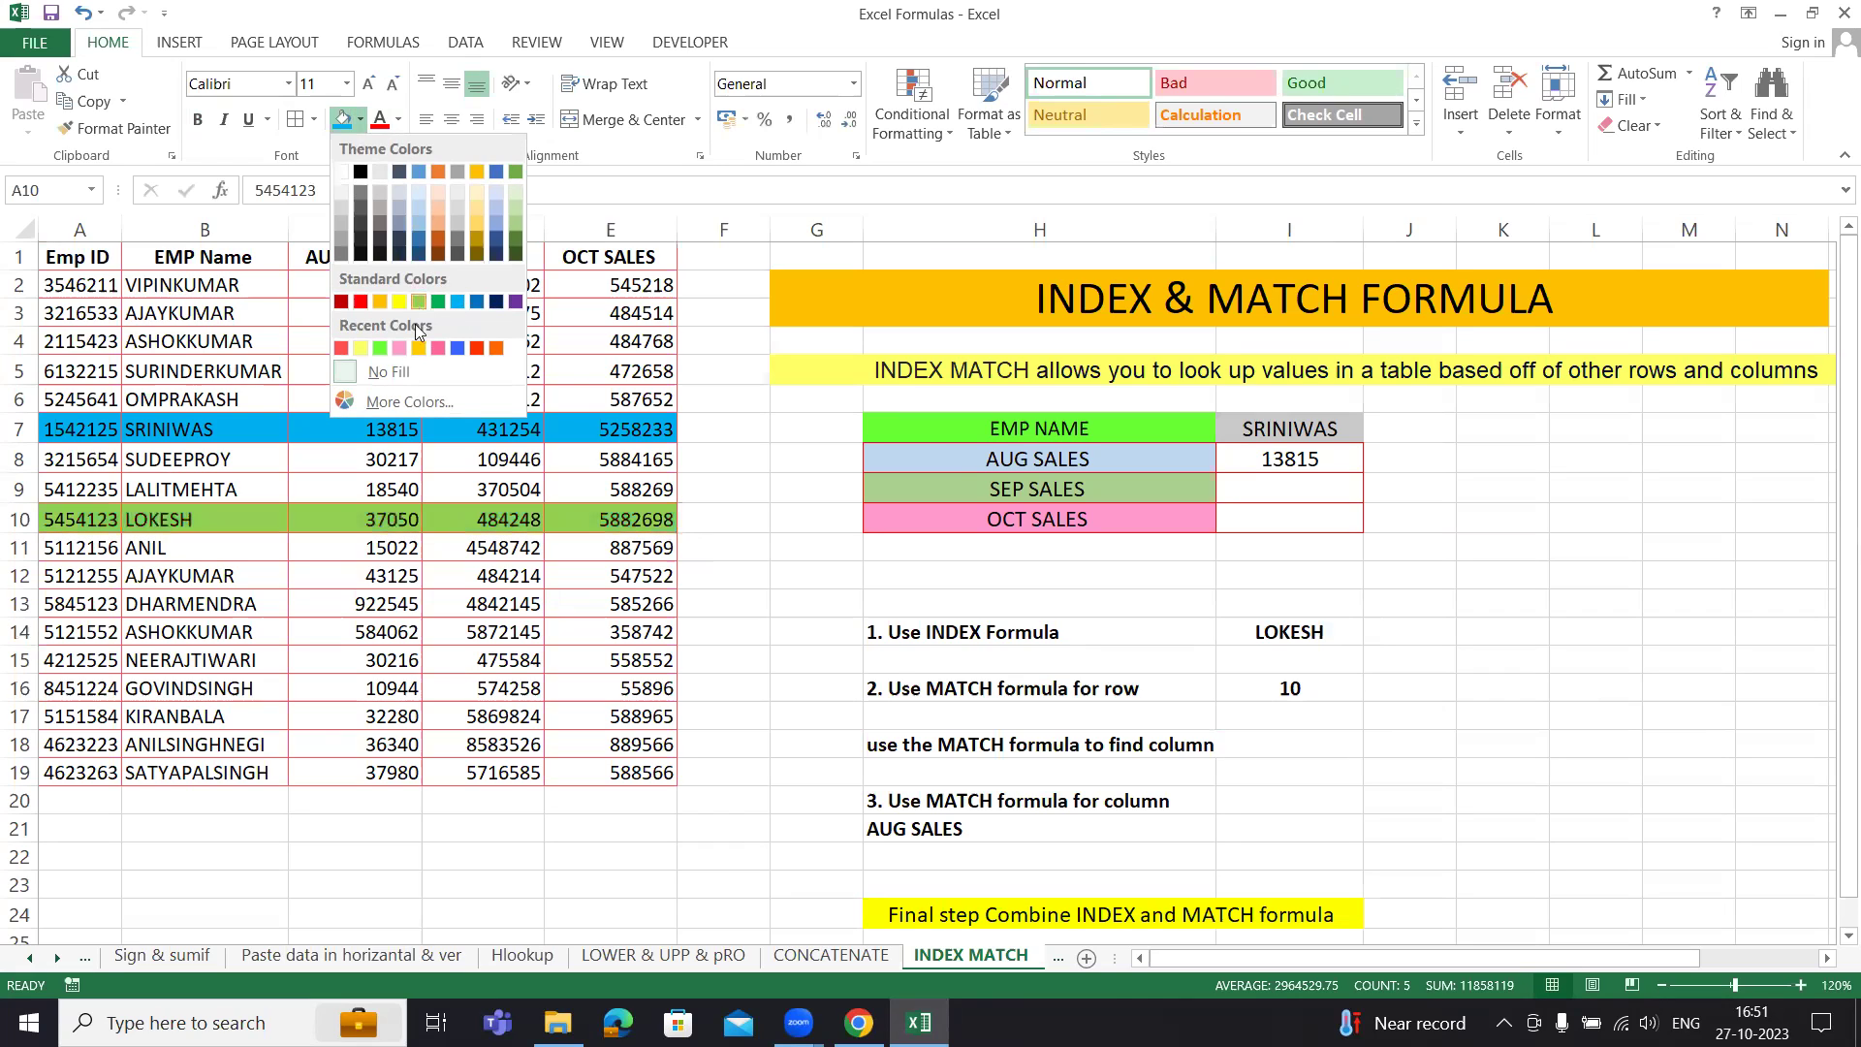
pyautogui.click(415, 302)
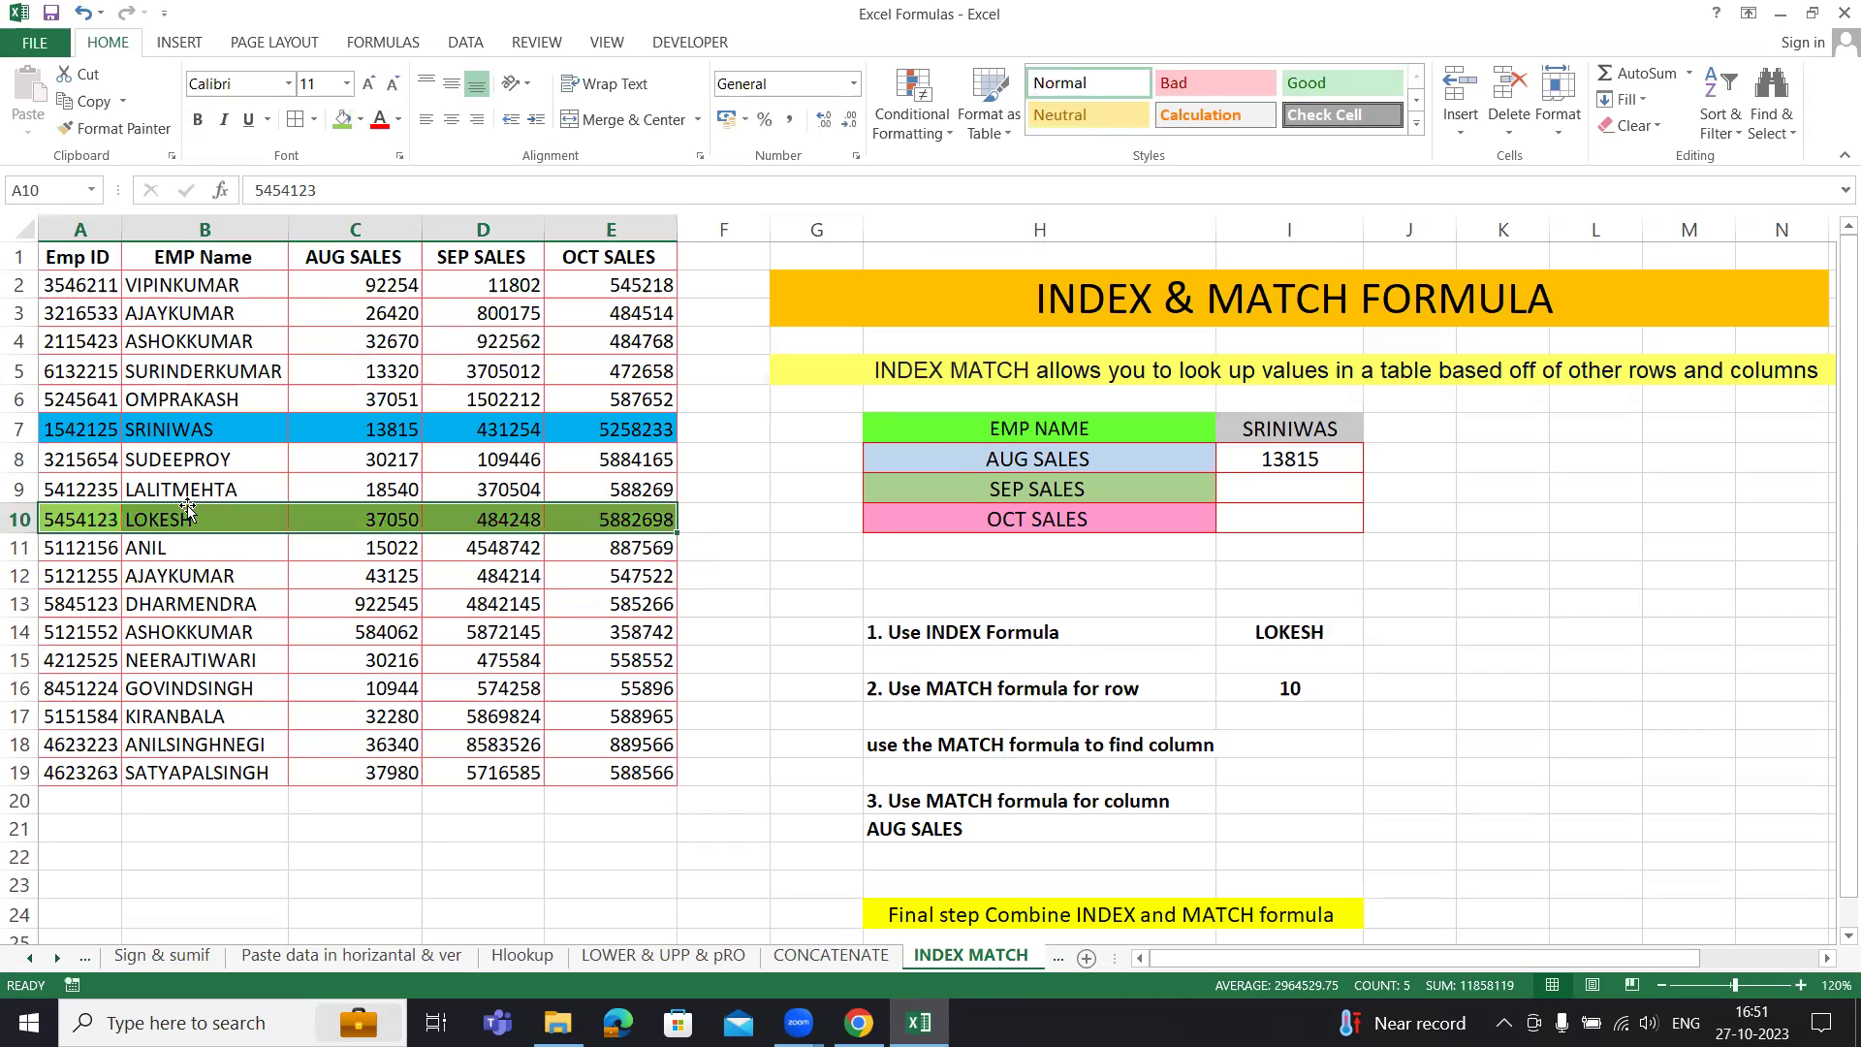
pyautogui.click(1263, 695)
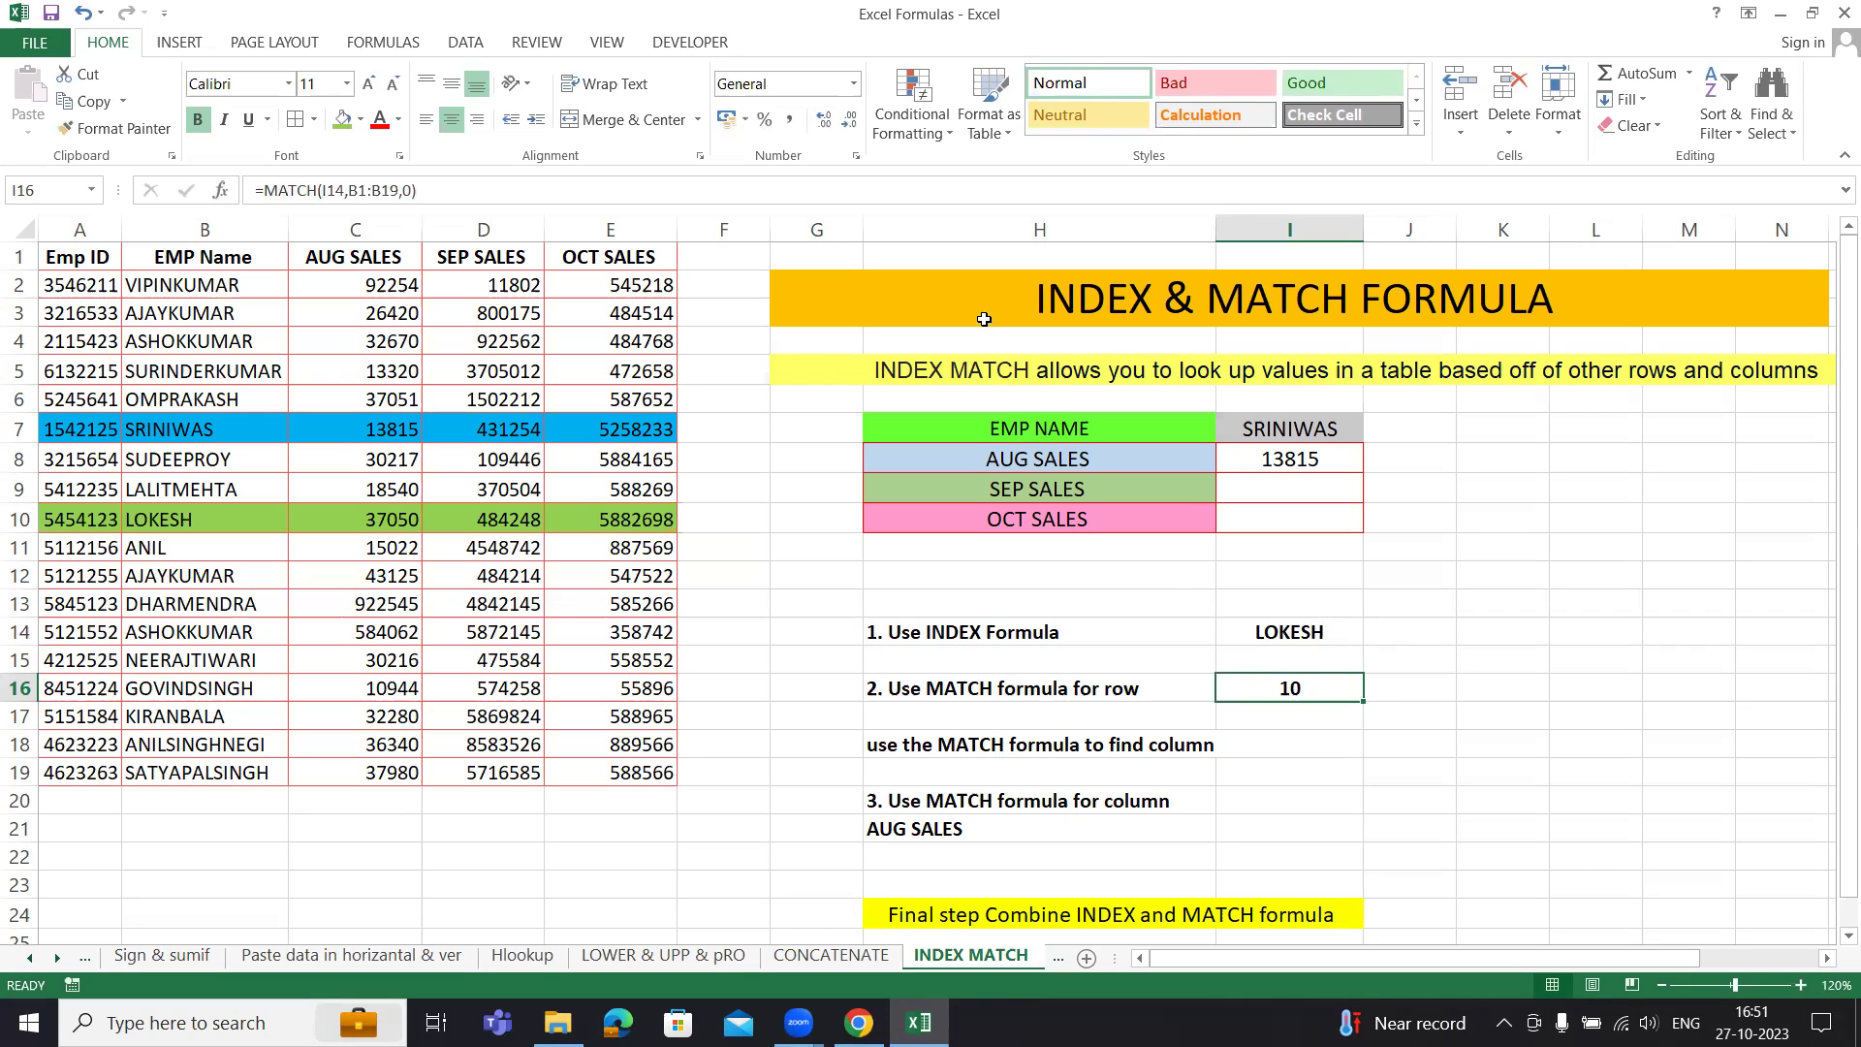
pyautogui.click(1317, 460)
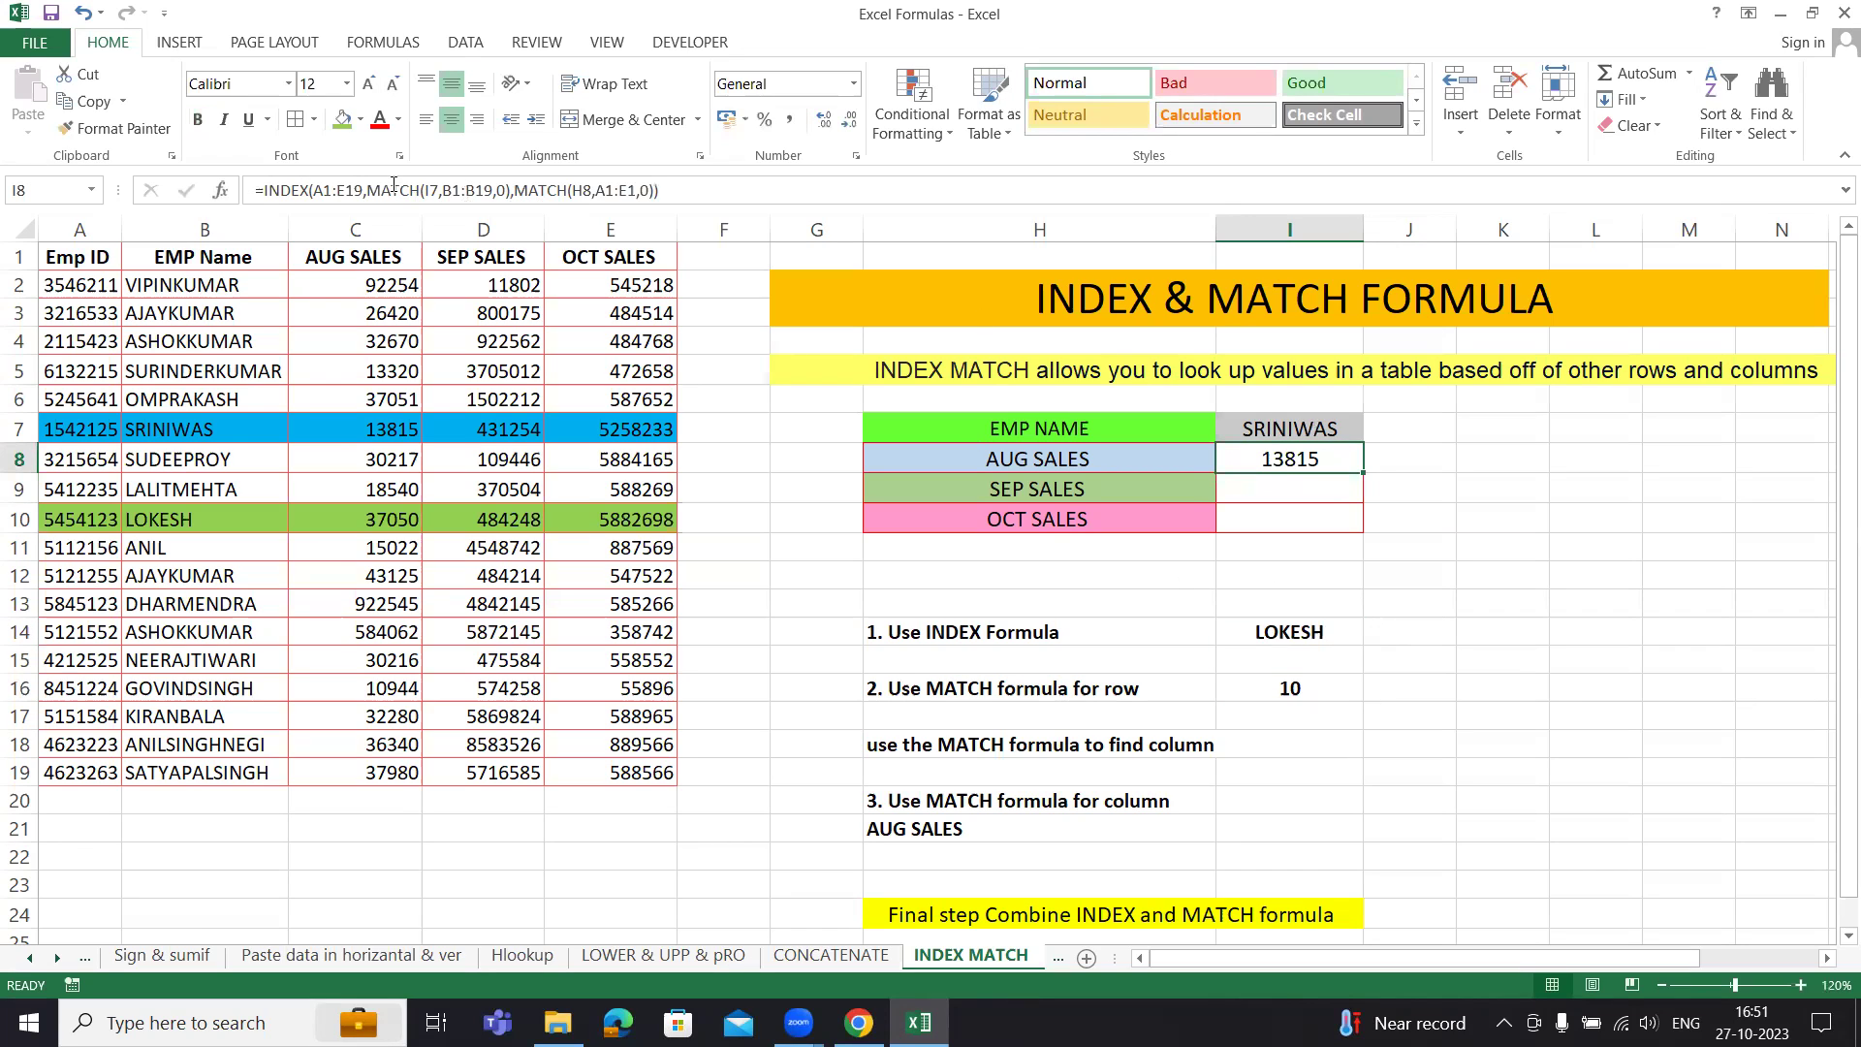
pyautogui.moveTo(368, 190); pyautogui.dragTo(502, 192)
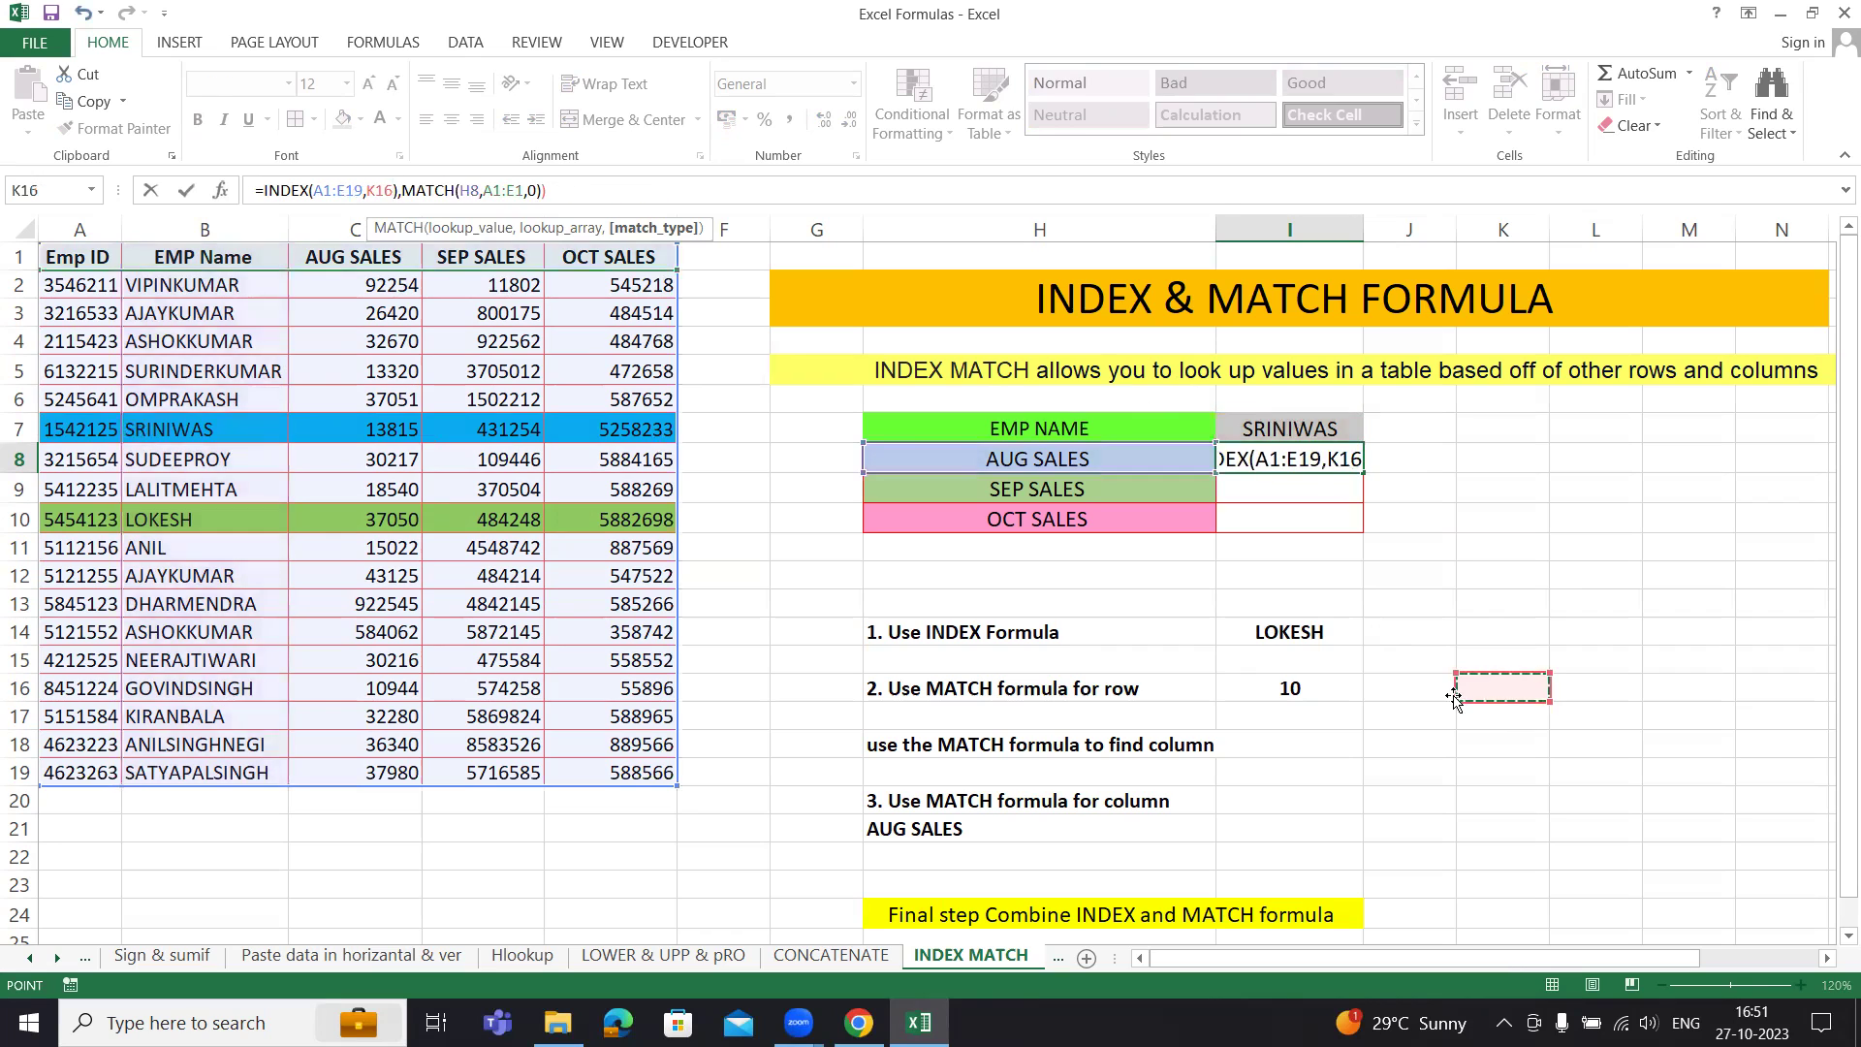
pyautogui.hotkey('ctrl', 'Return')
pyautogui.click(1309, 690)
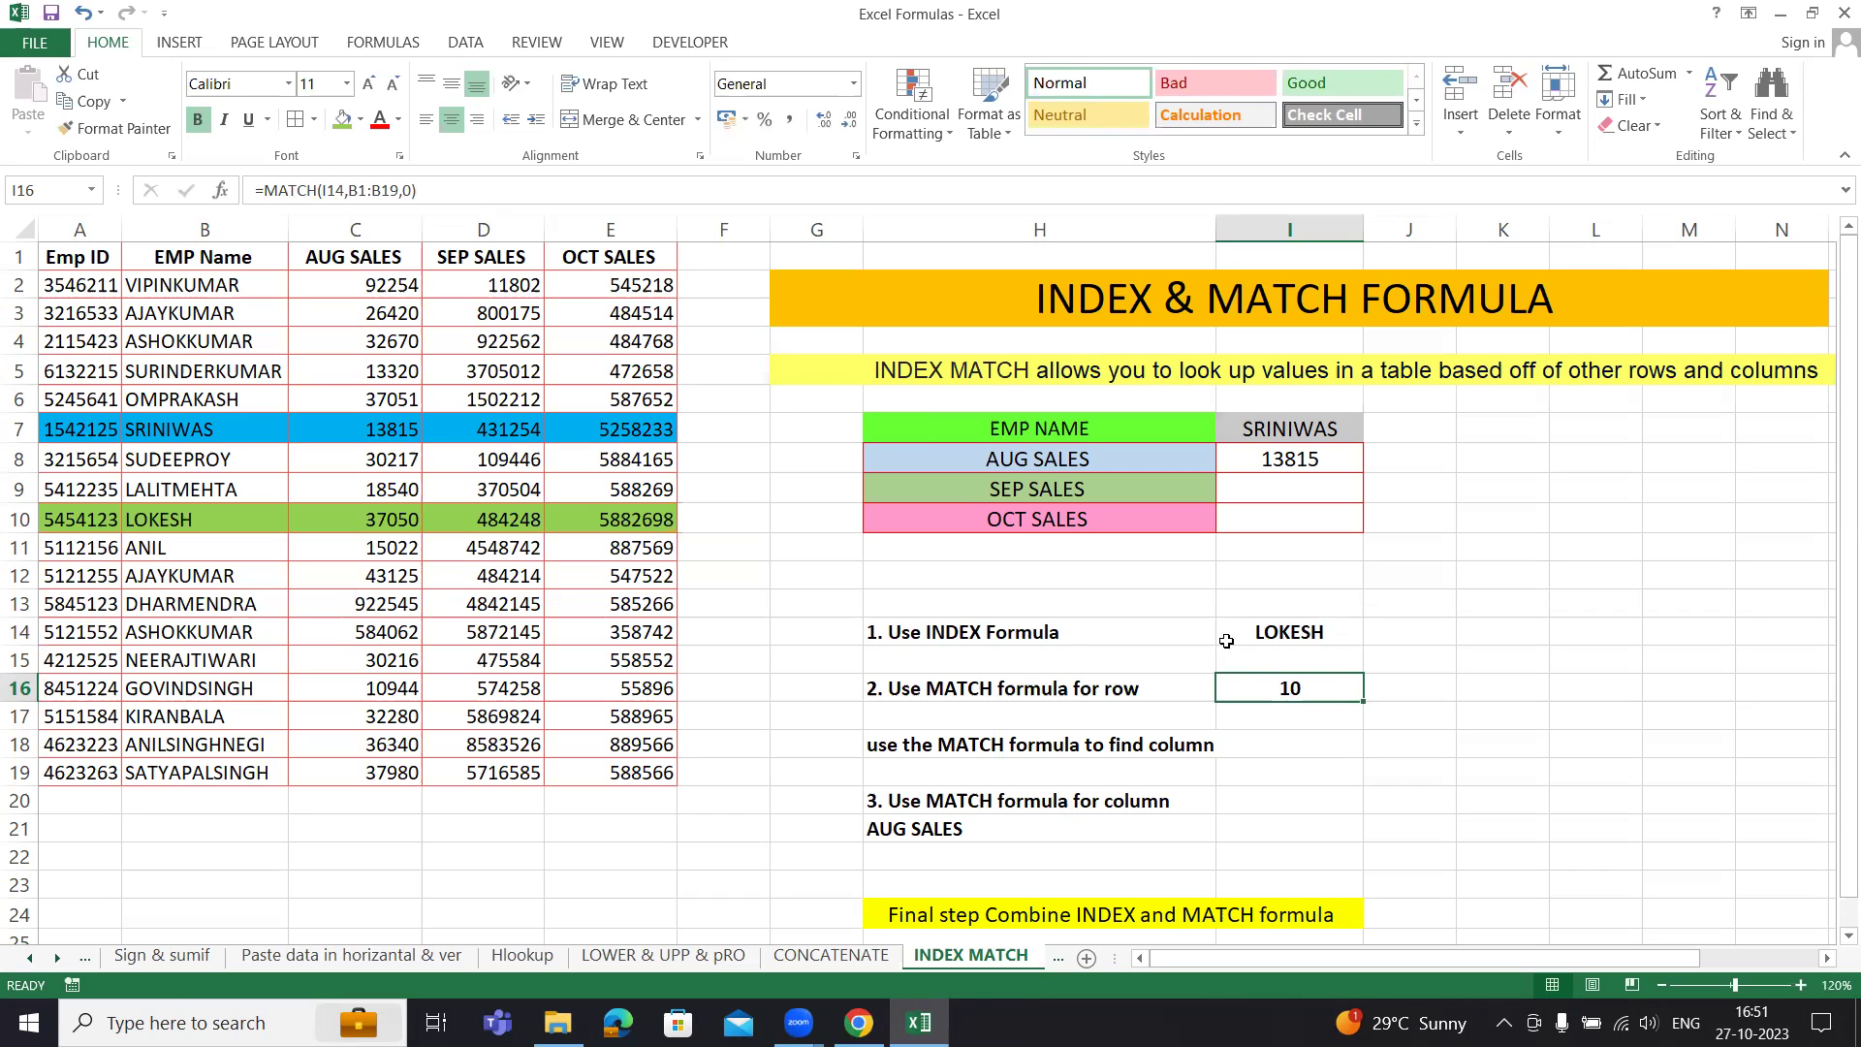
pyautogui.click(1279, 454)
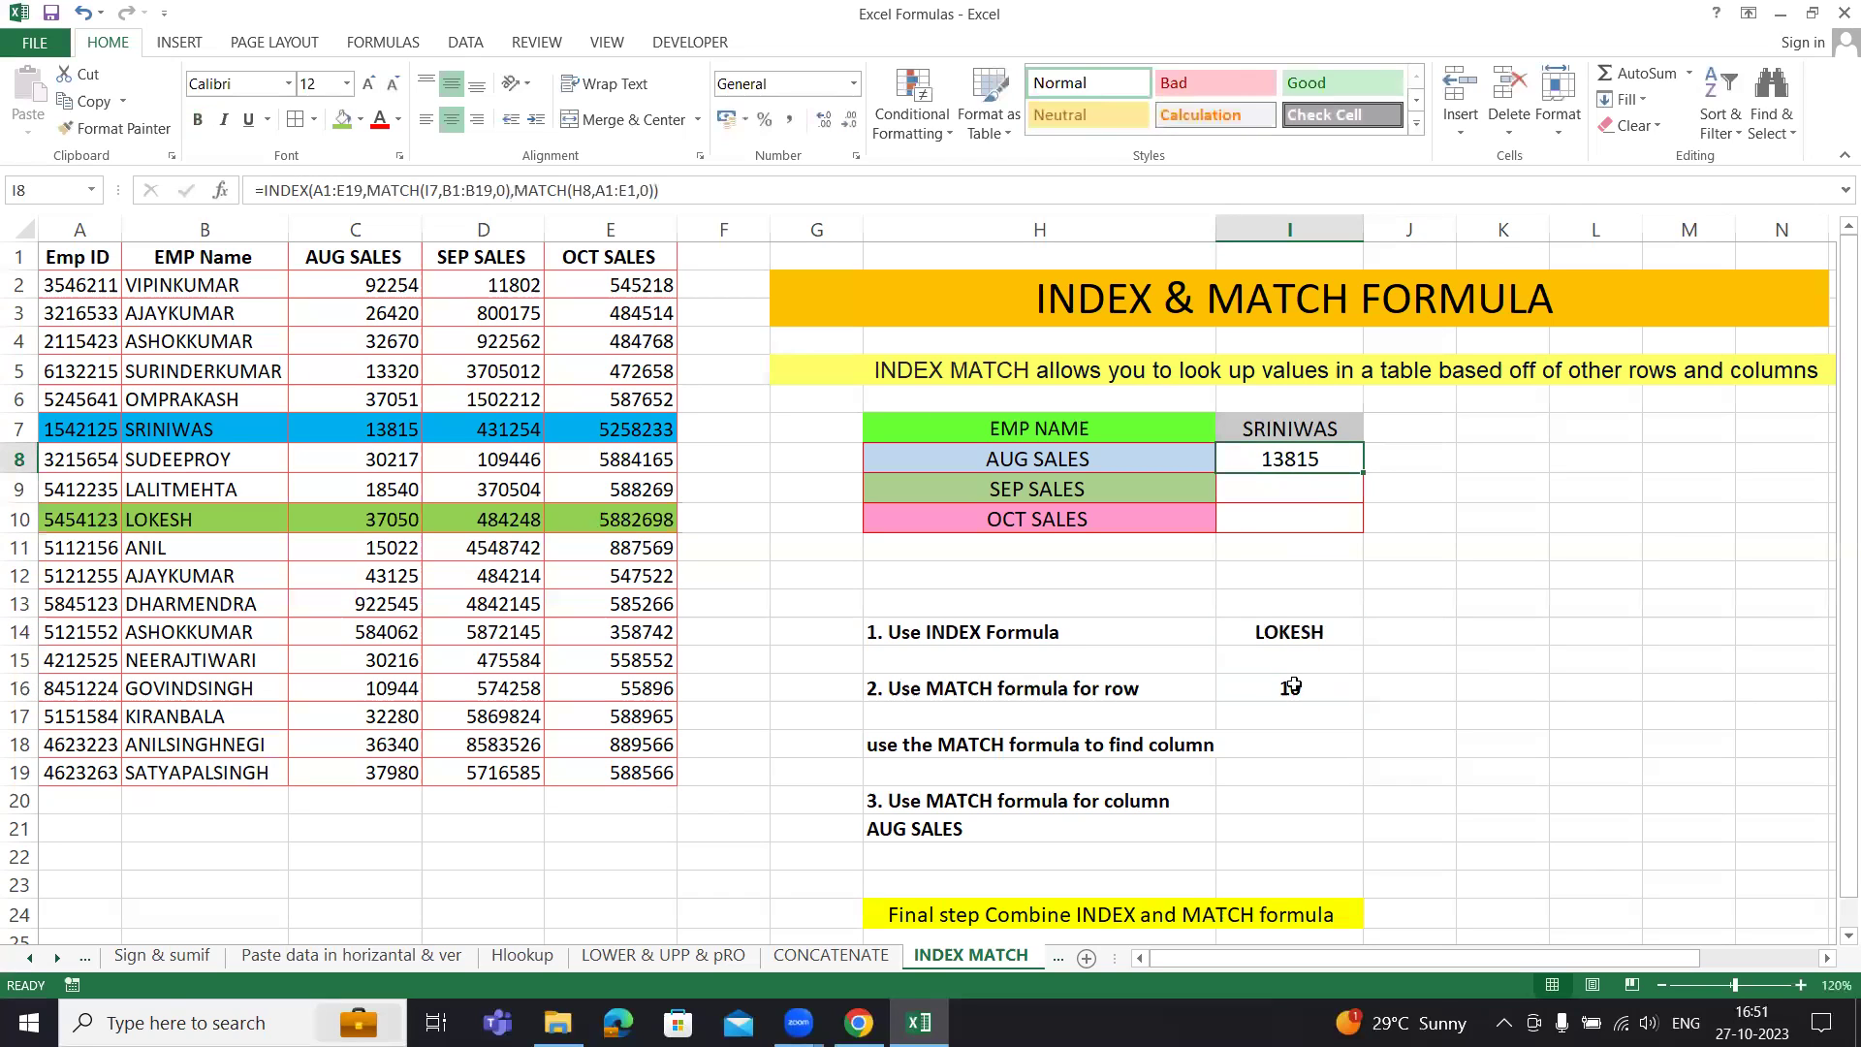
pyautogui.click(1271, 690)
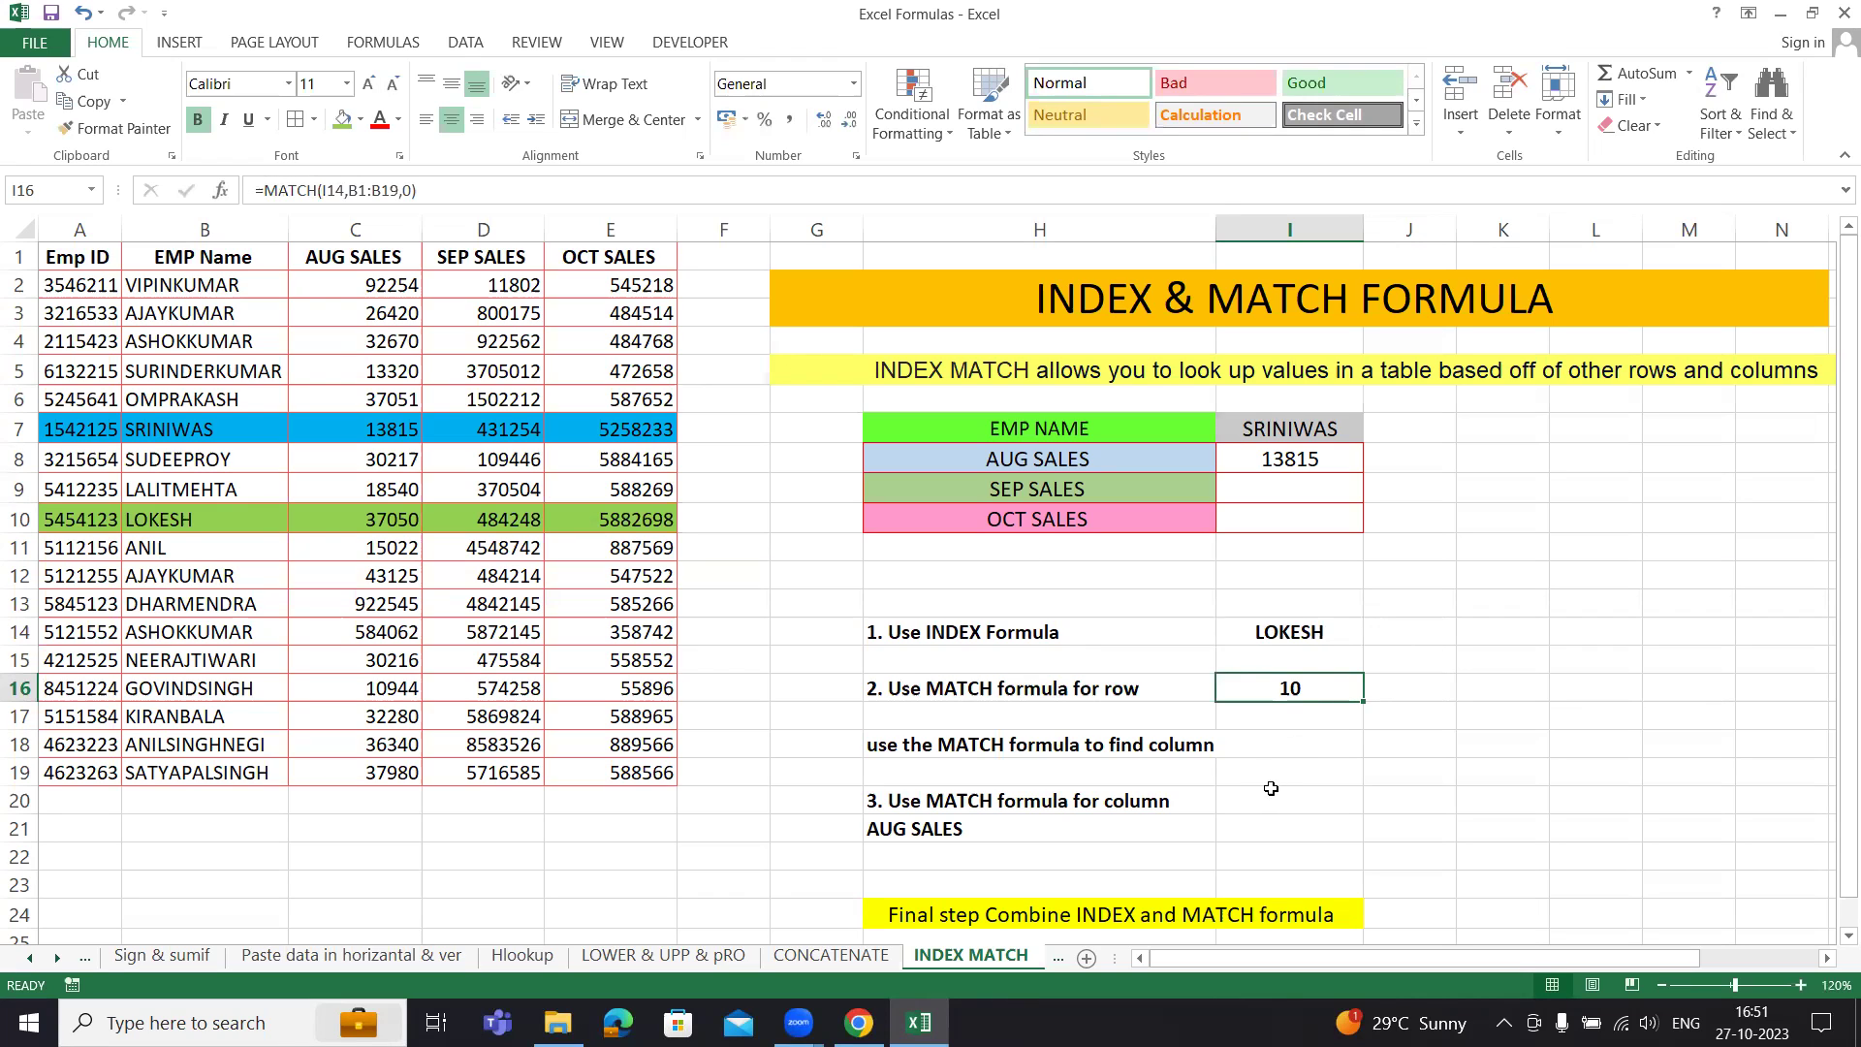
pyautogui.click(205, 230)
pyautogui.click(356, 229)
pyautogui.click(474, 229)
pyautogui.click(611, 230)
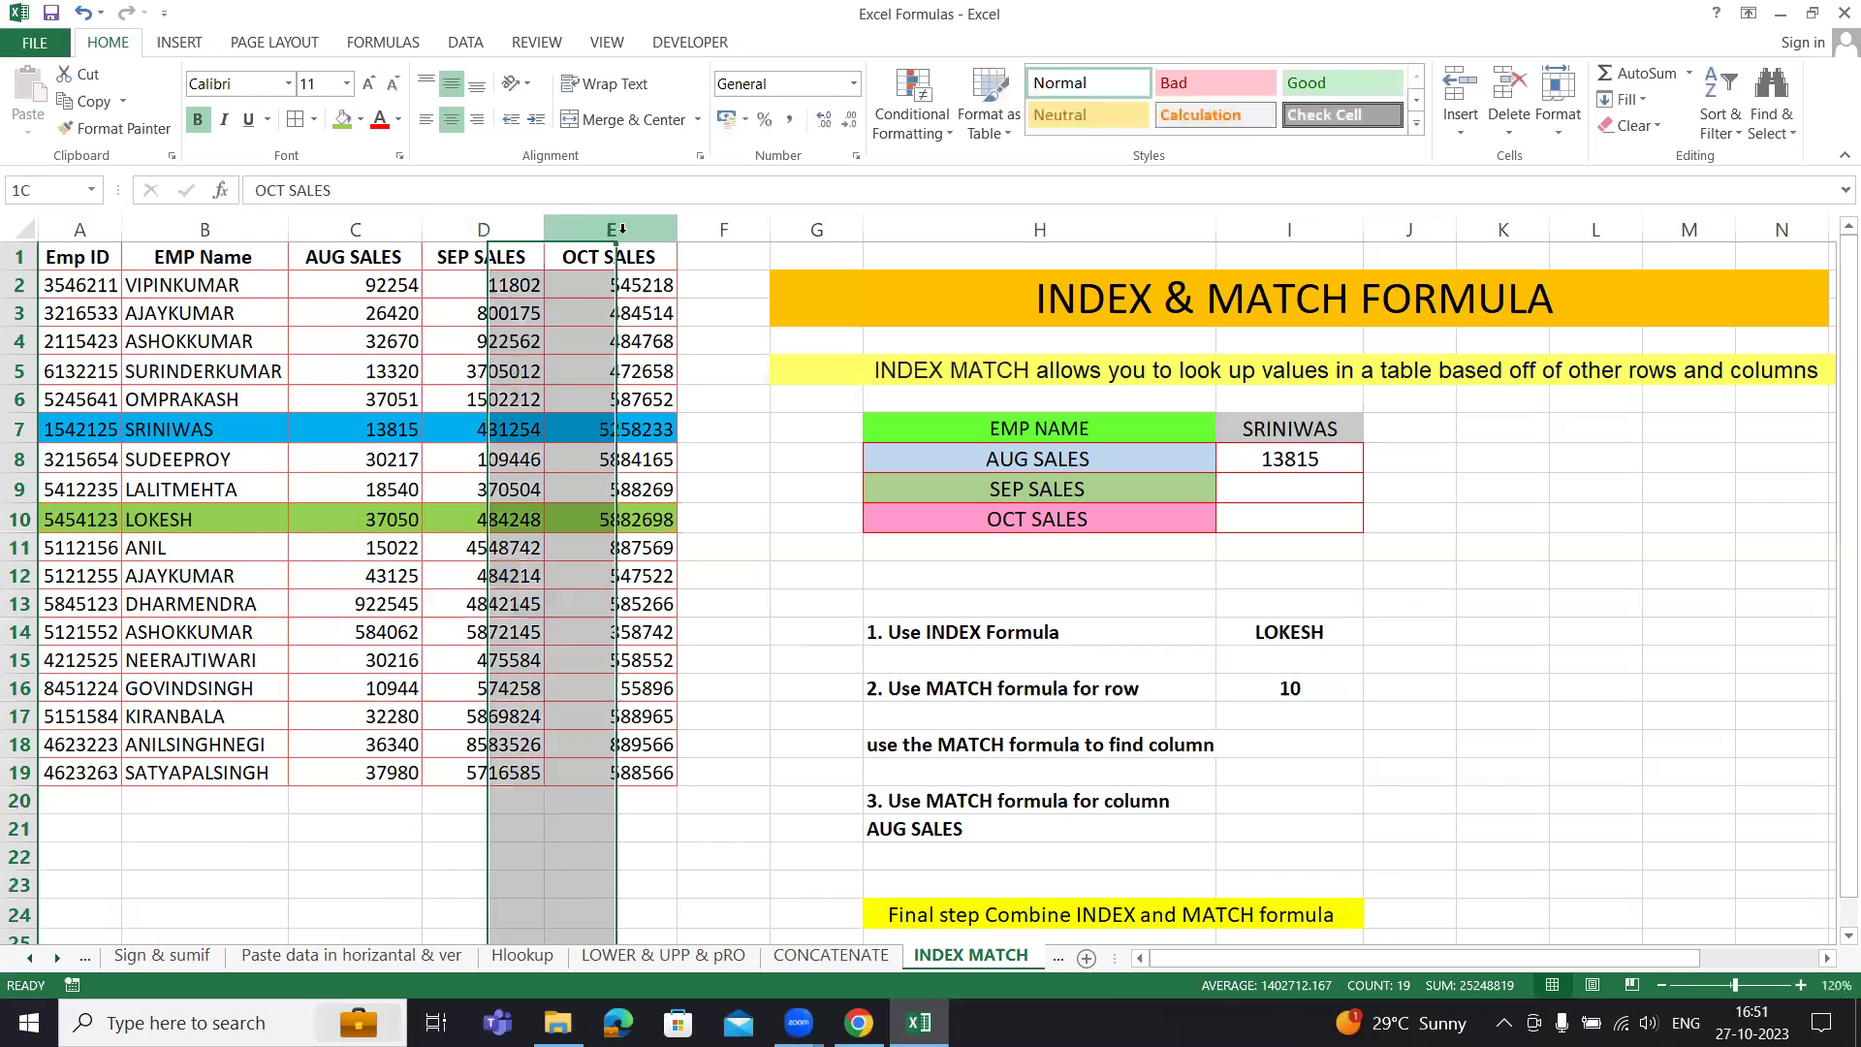
pyautogui.click(1265, 803)
pyautogui.click(1294, 458)
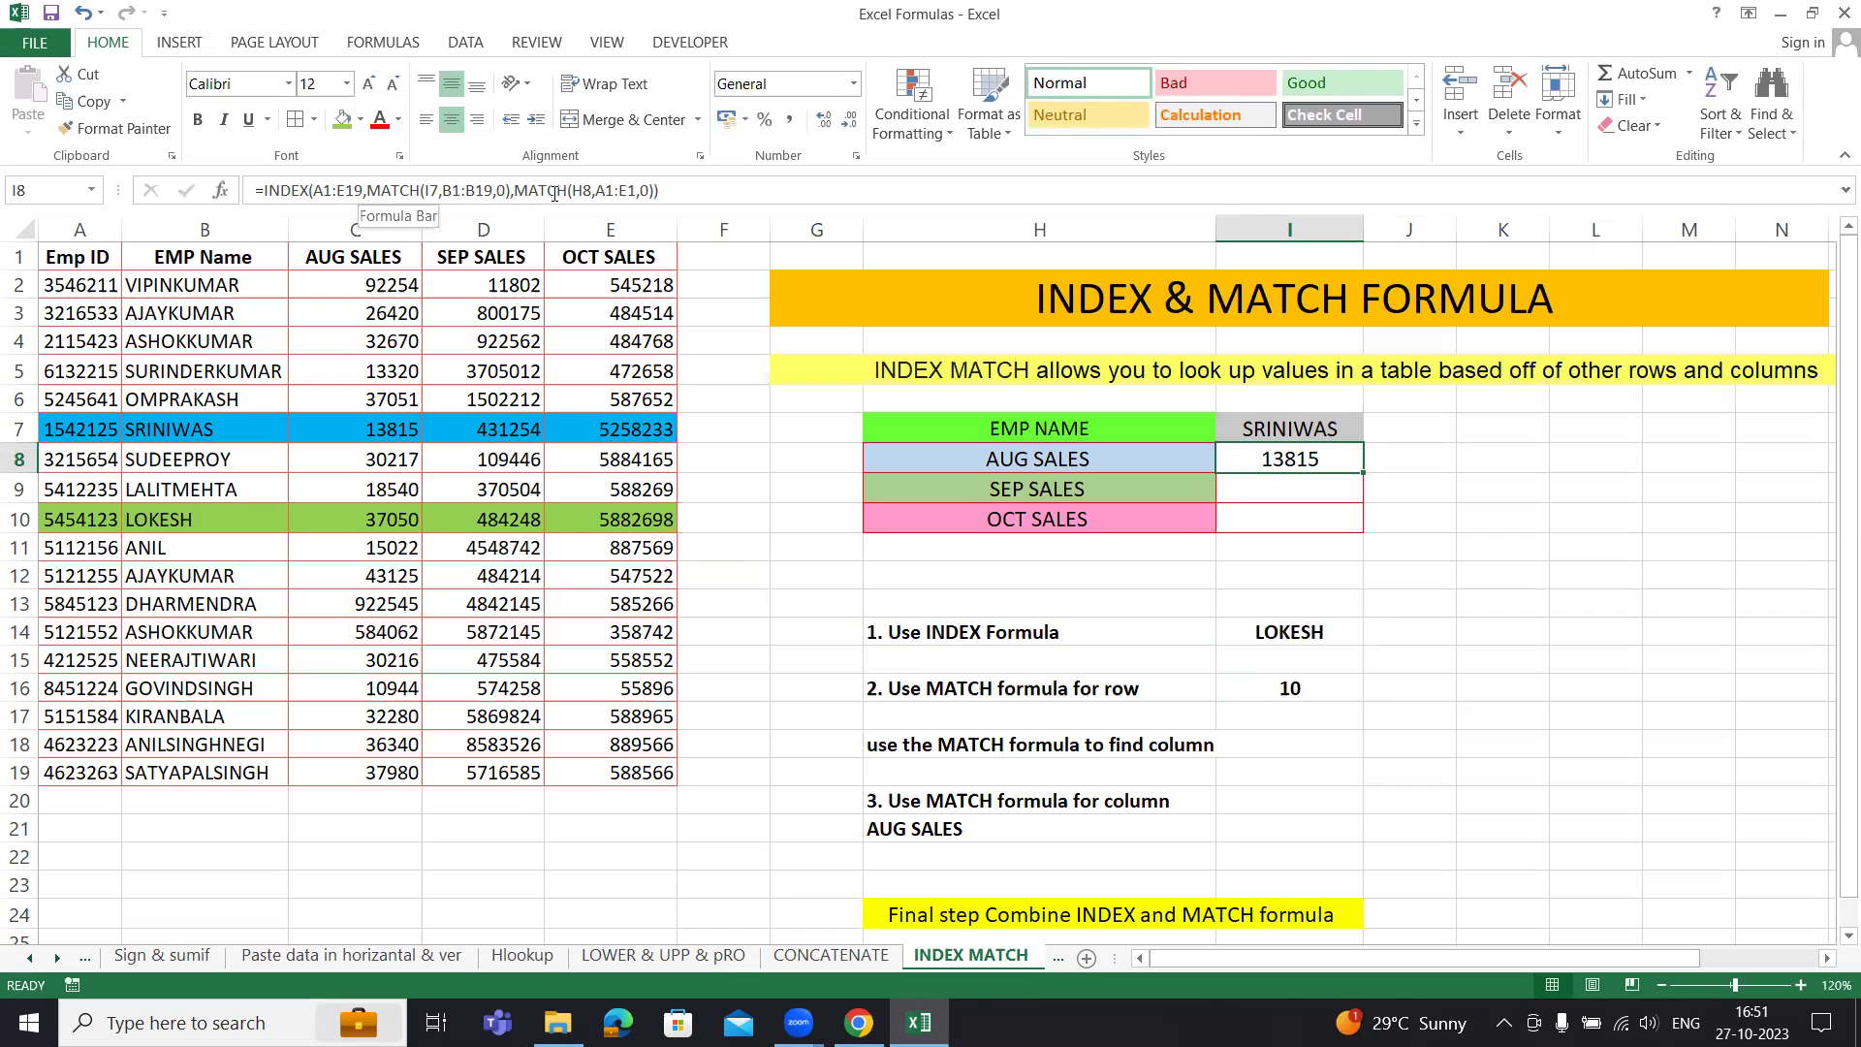
pyautogui.click(1253, 808)
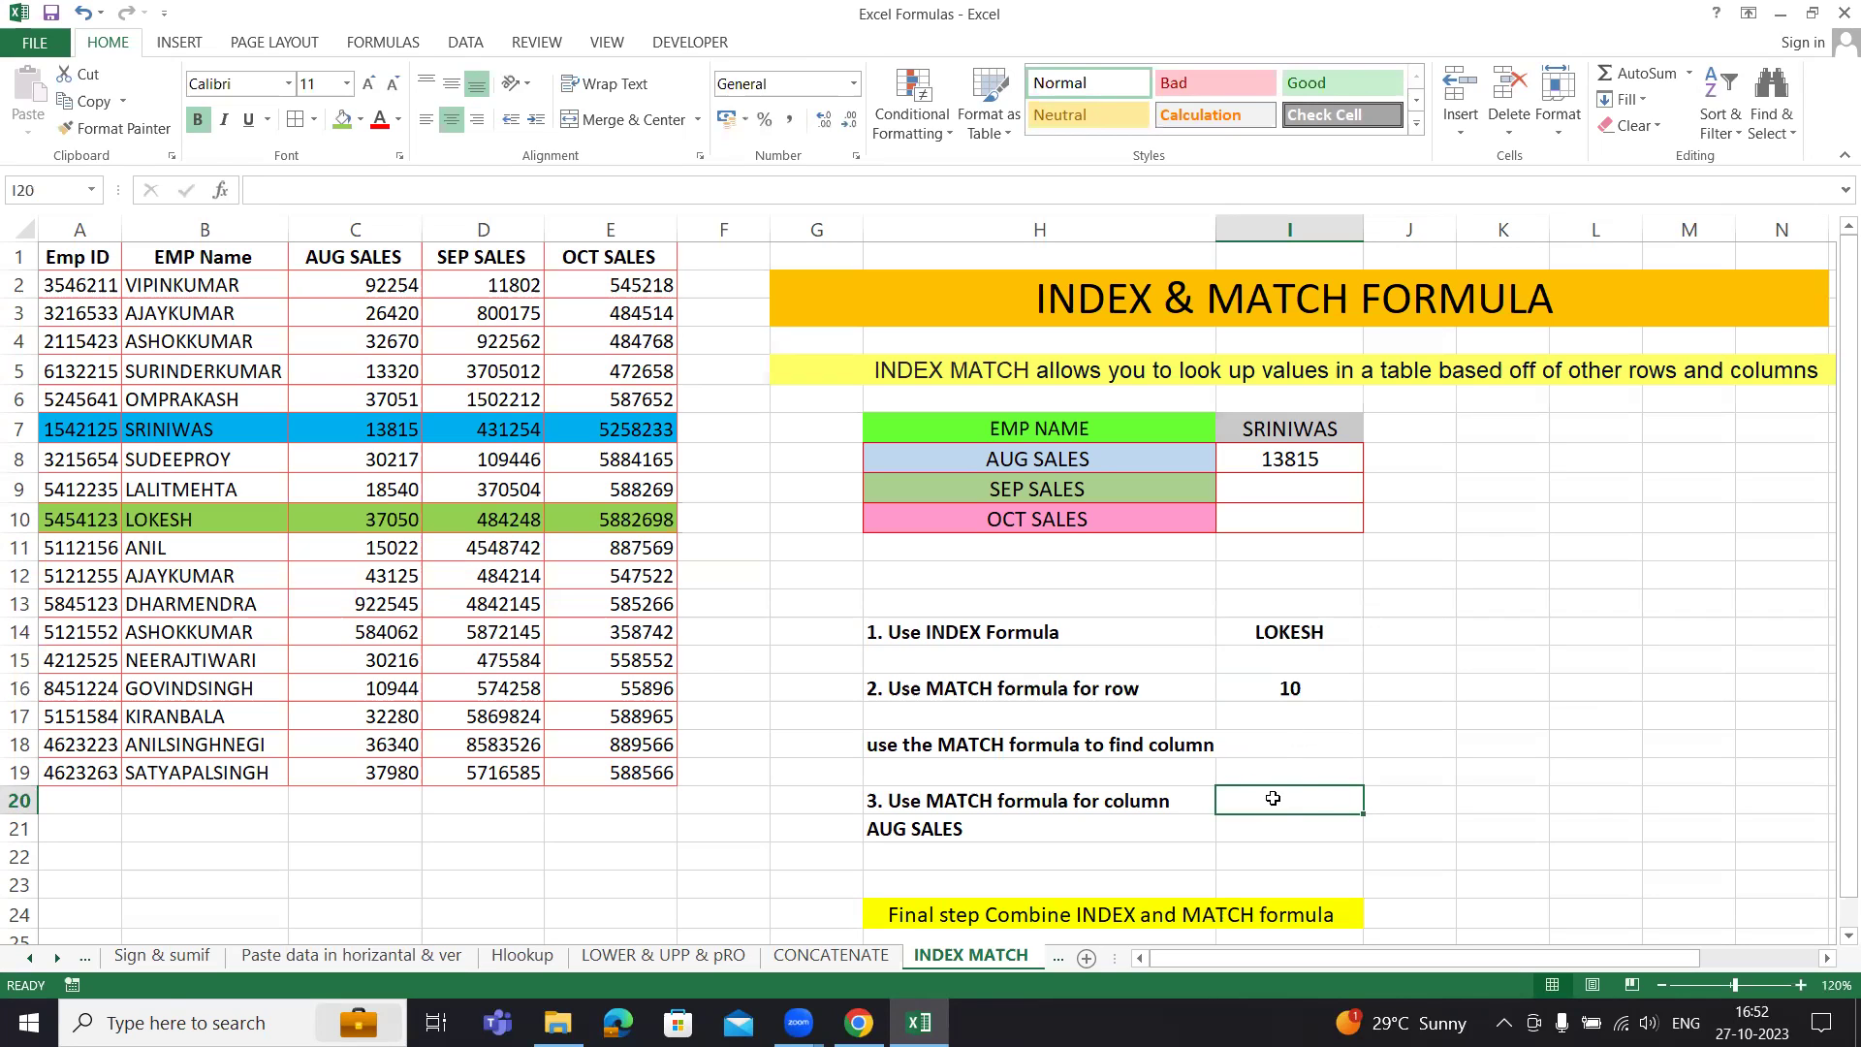
# Step: Enter =MATCH(H21,A1:E1,0) in I20 so it returns column position 3
pyautogui.write('=')
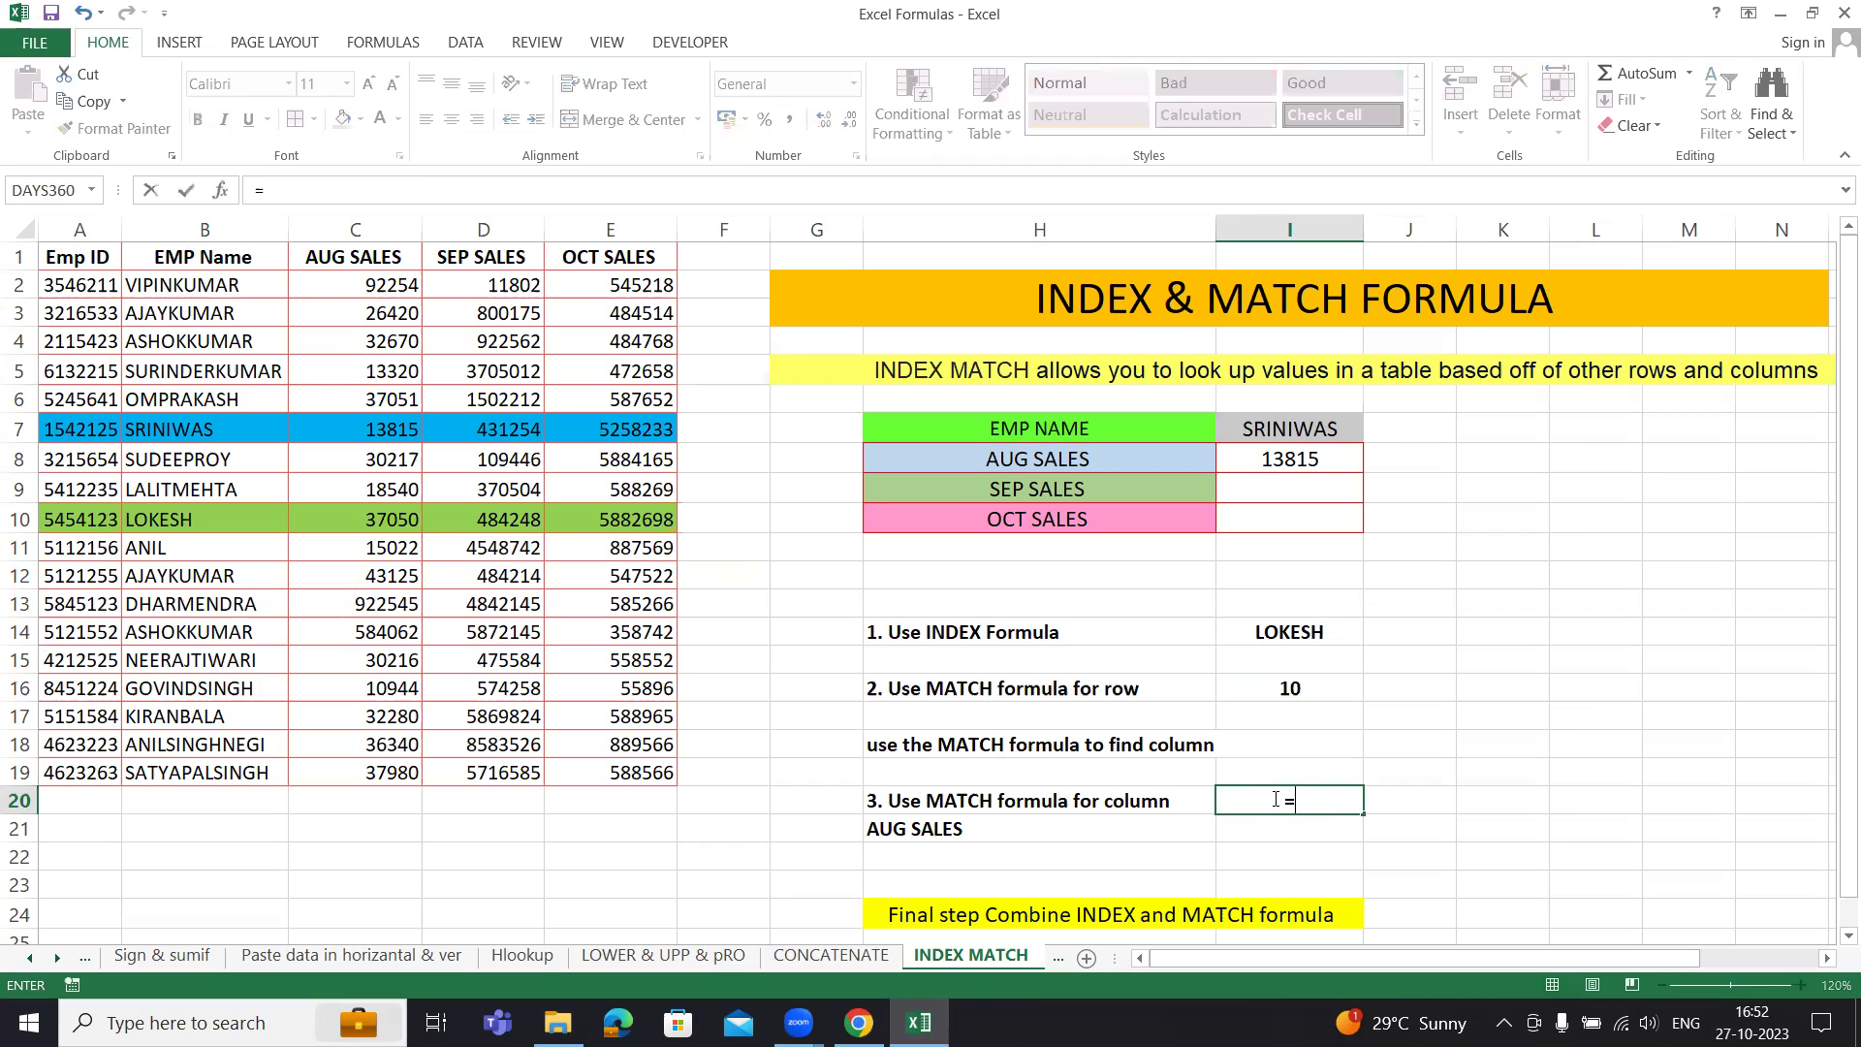
pyautogui.write('mat')
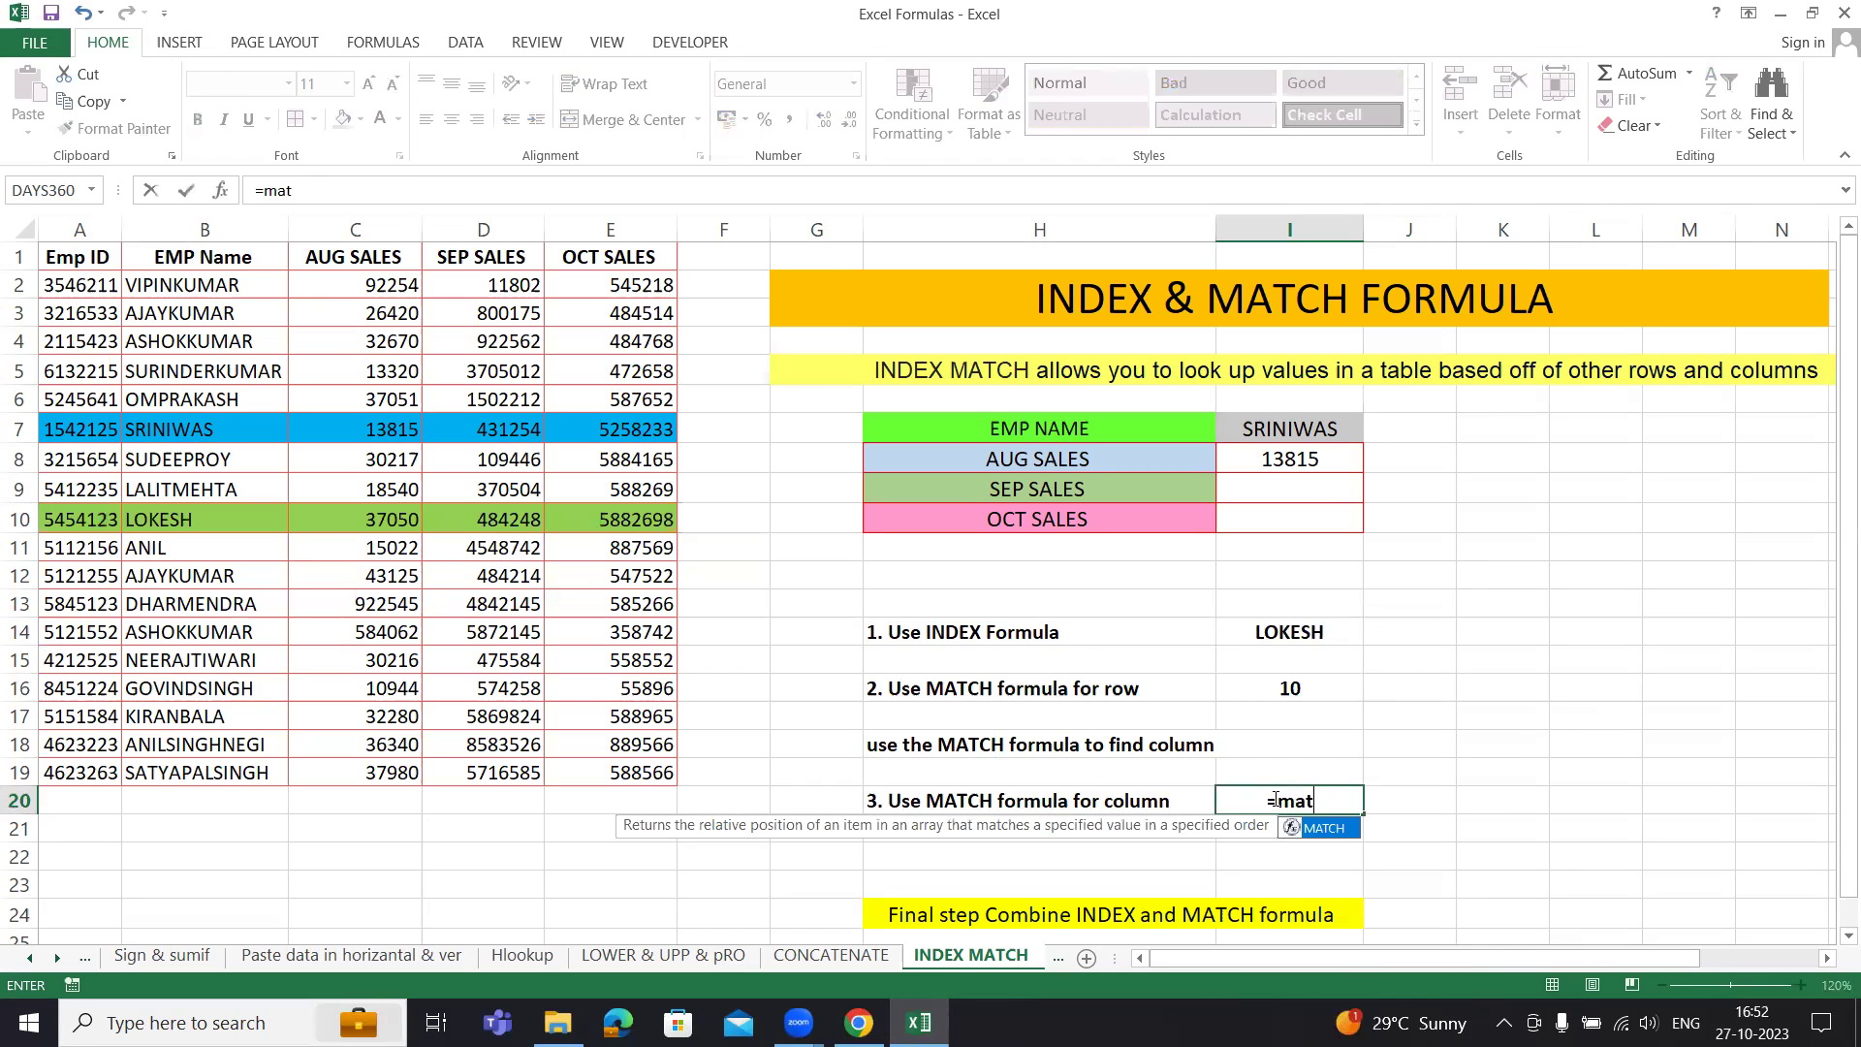
pyautogui.press('Tab')
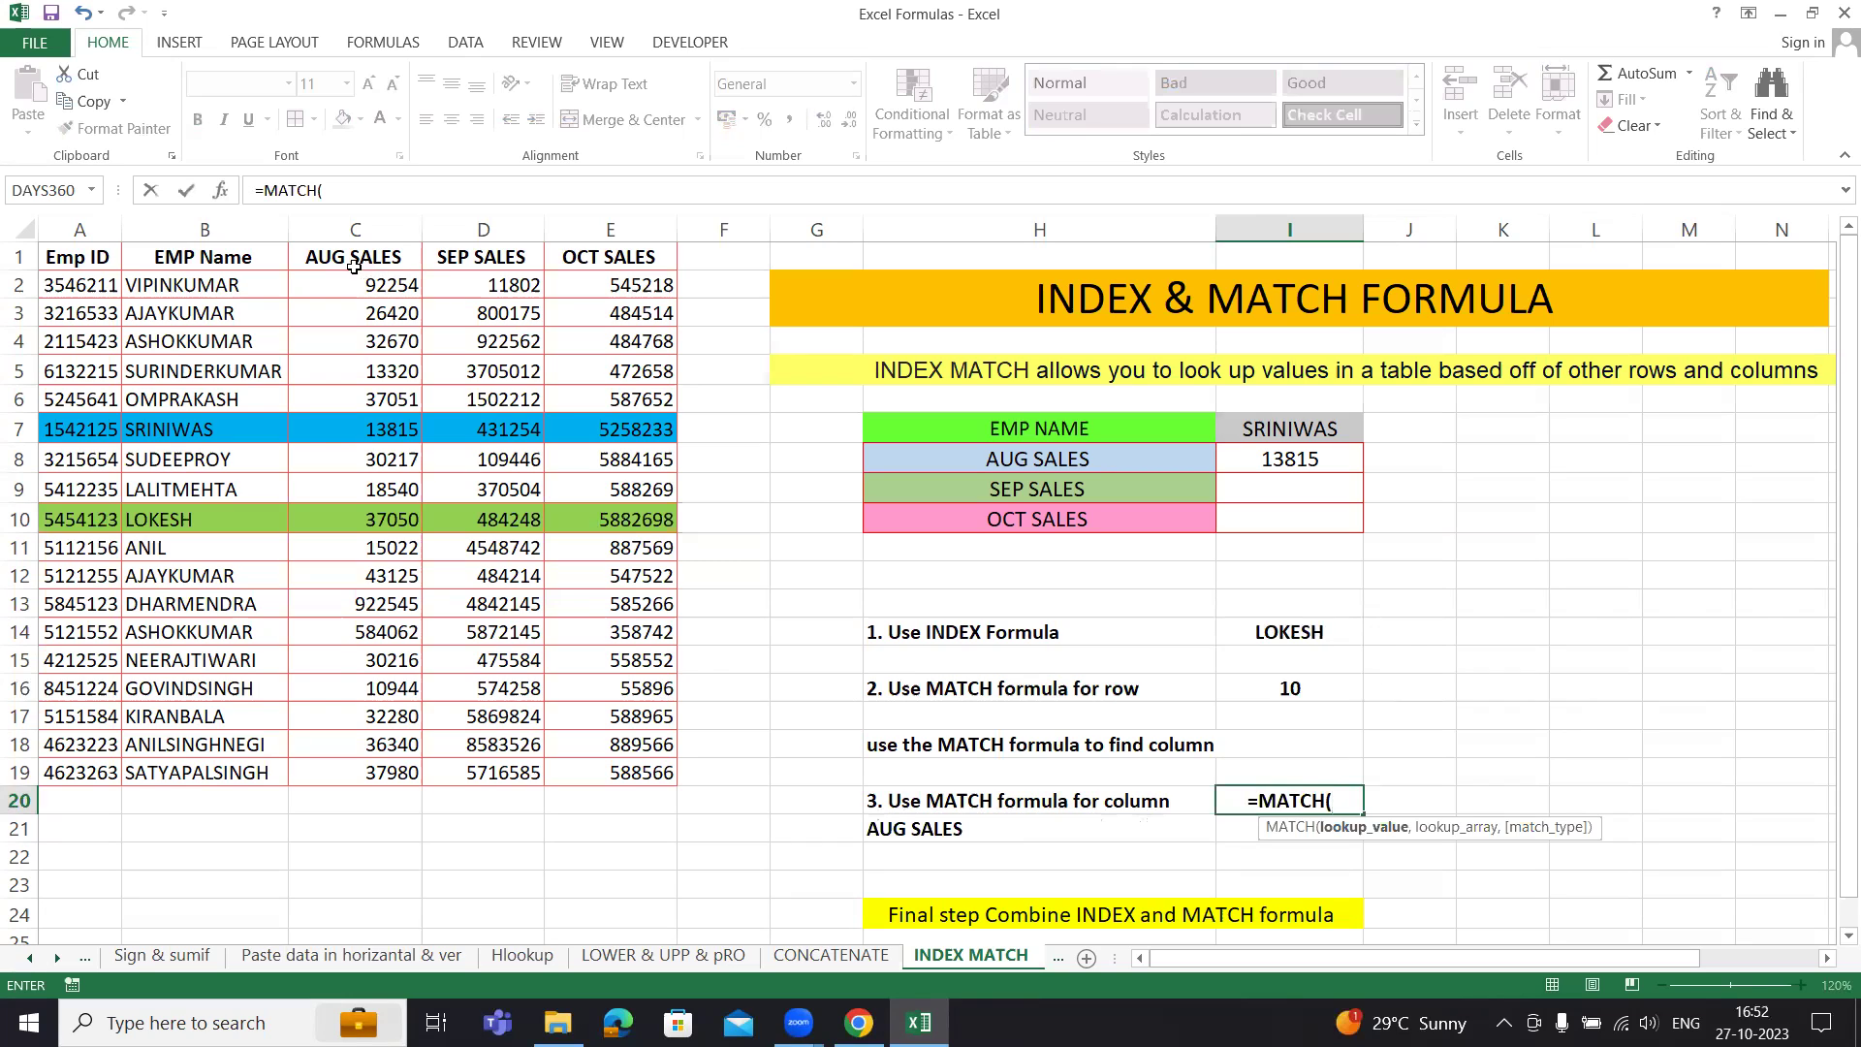
pyautogui.click(931, 831)
pyautogui.write(',')
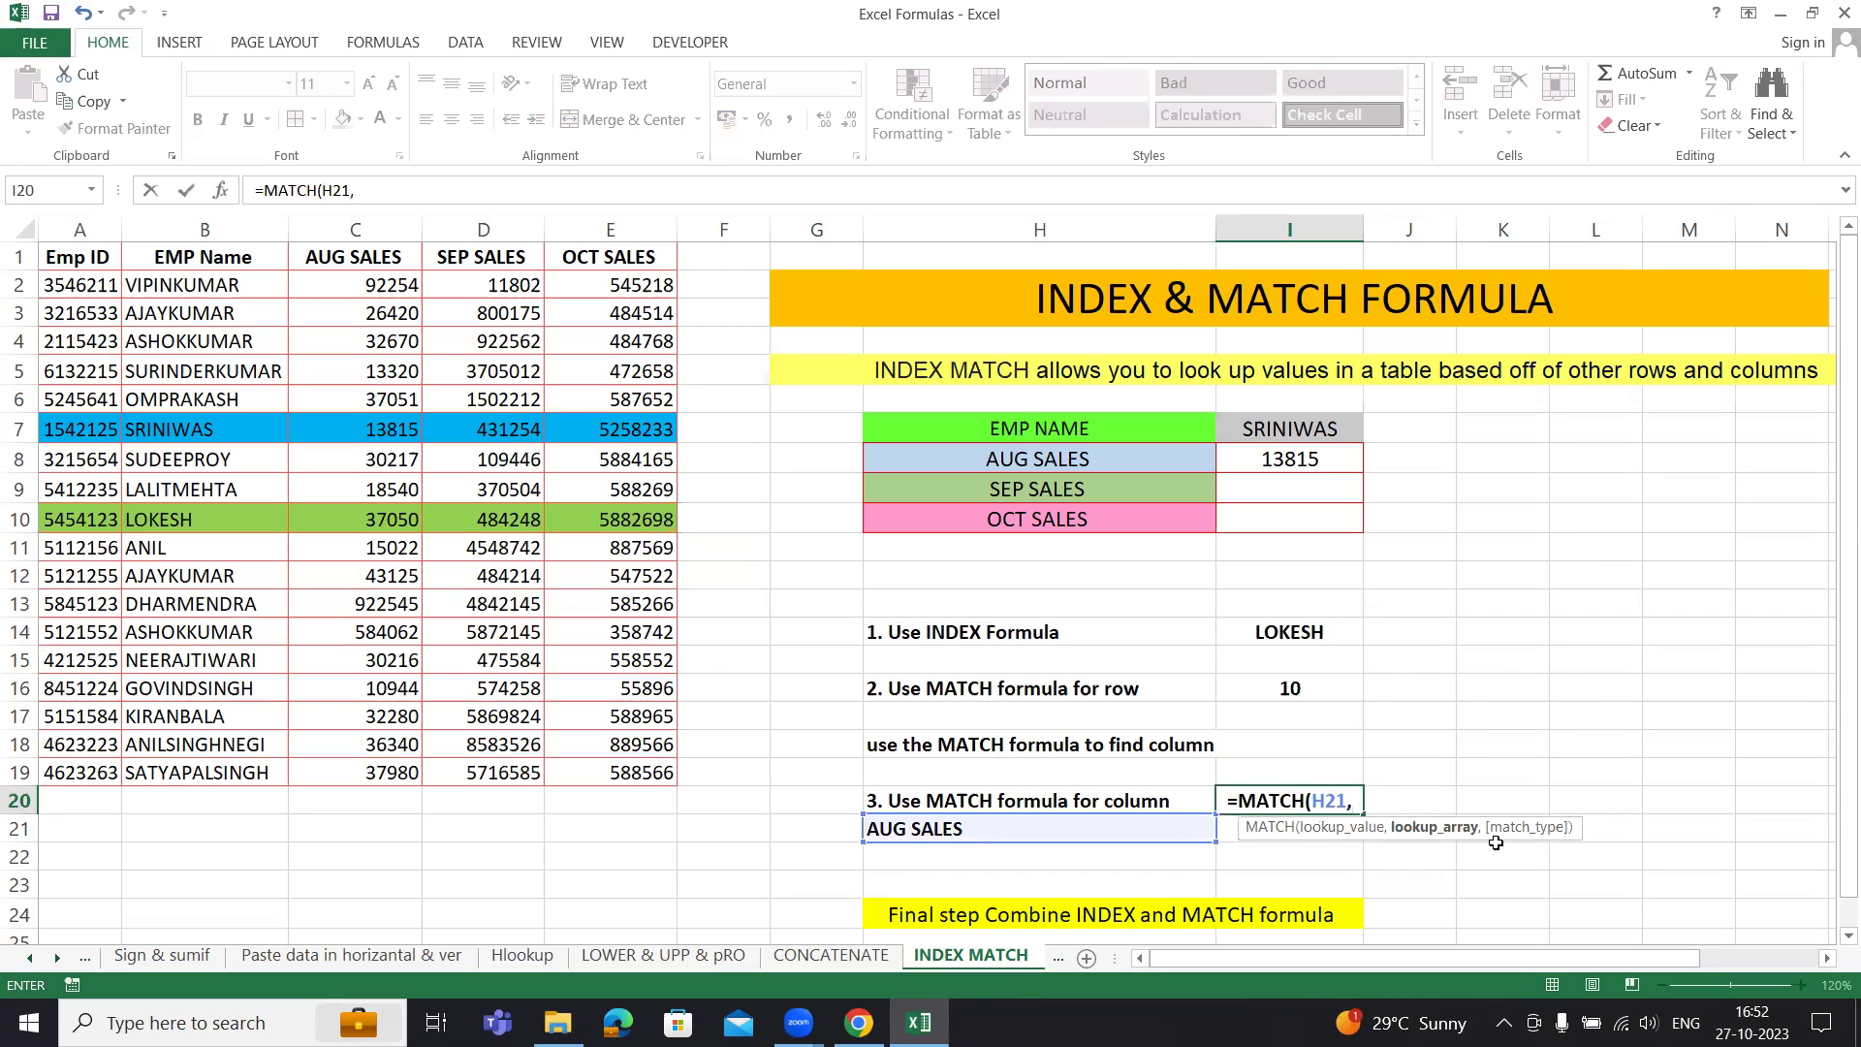
pyautogui.moveTo(73, 259); pyautogui.dragTo(573, 254)
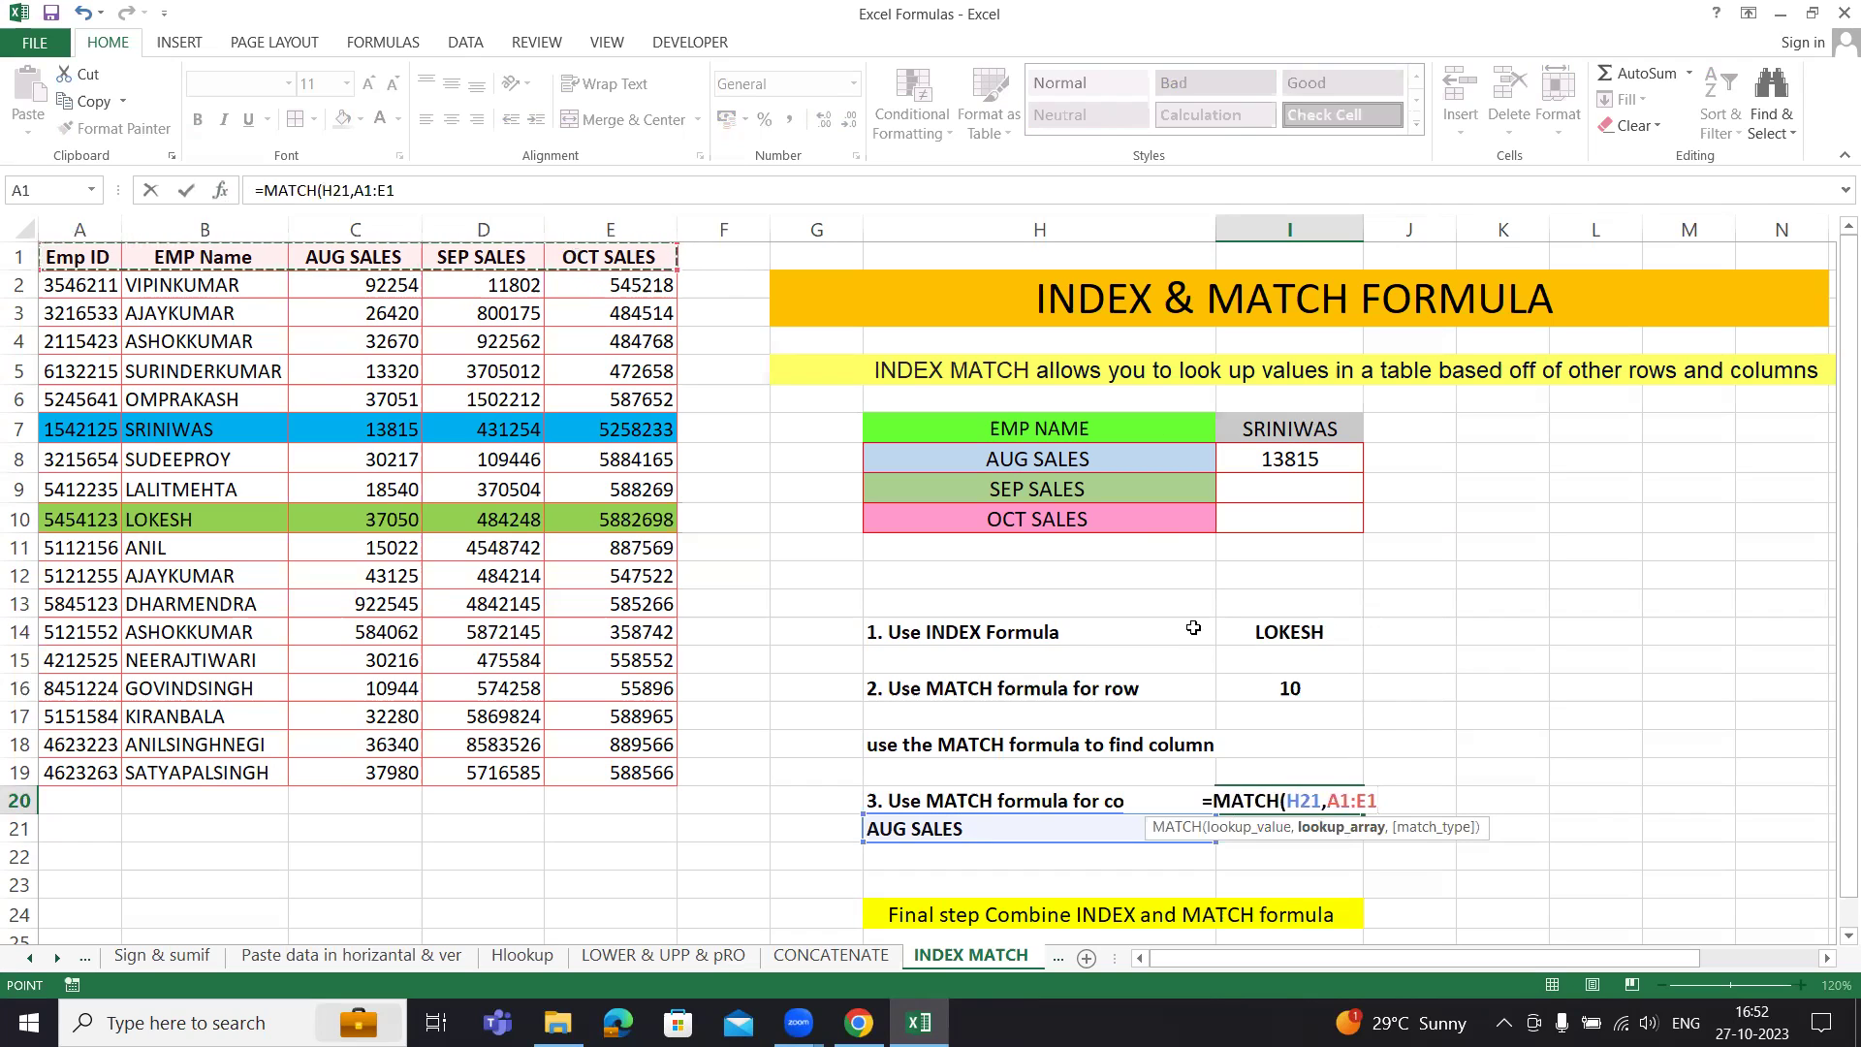
pyautogui.write(',0')
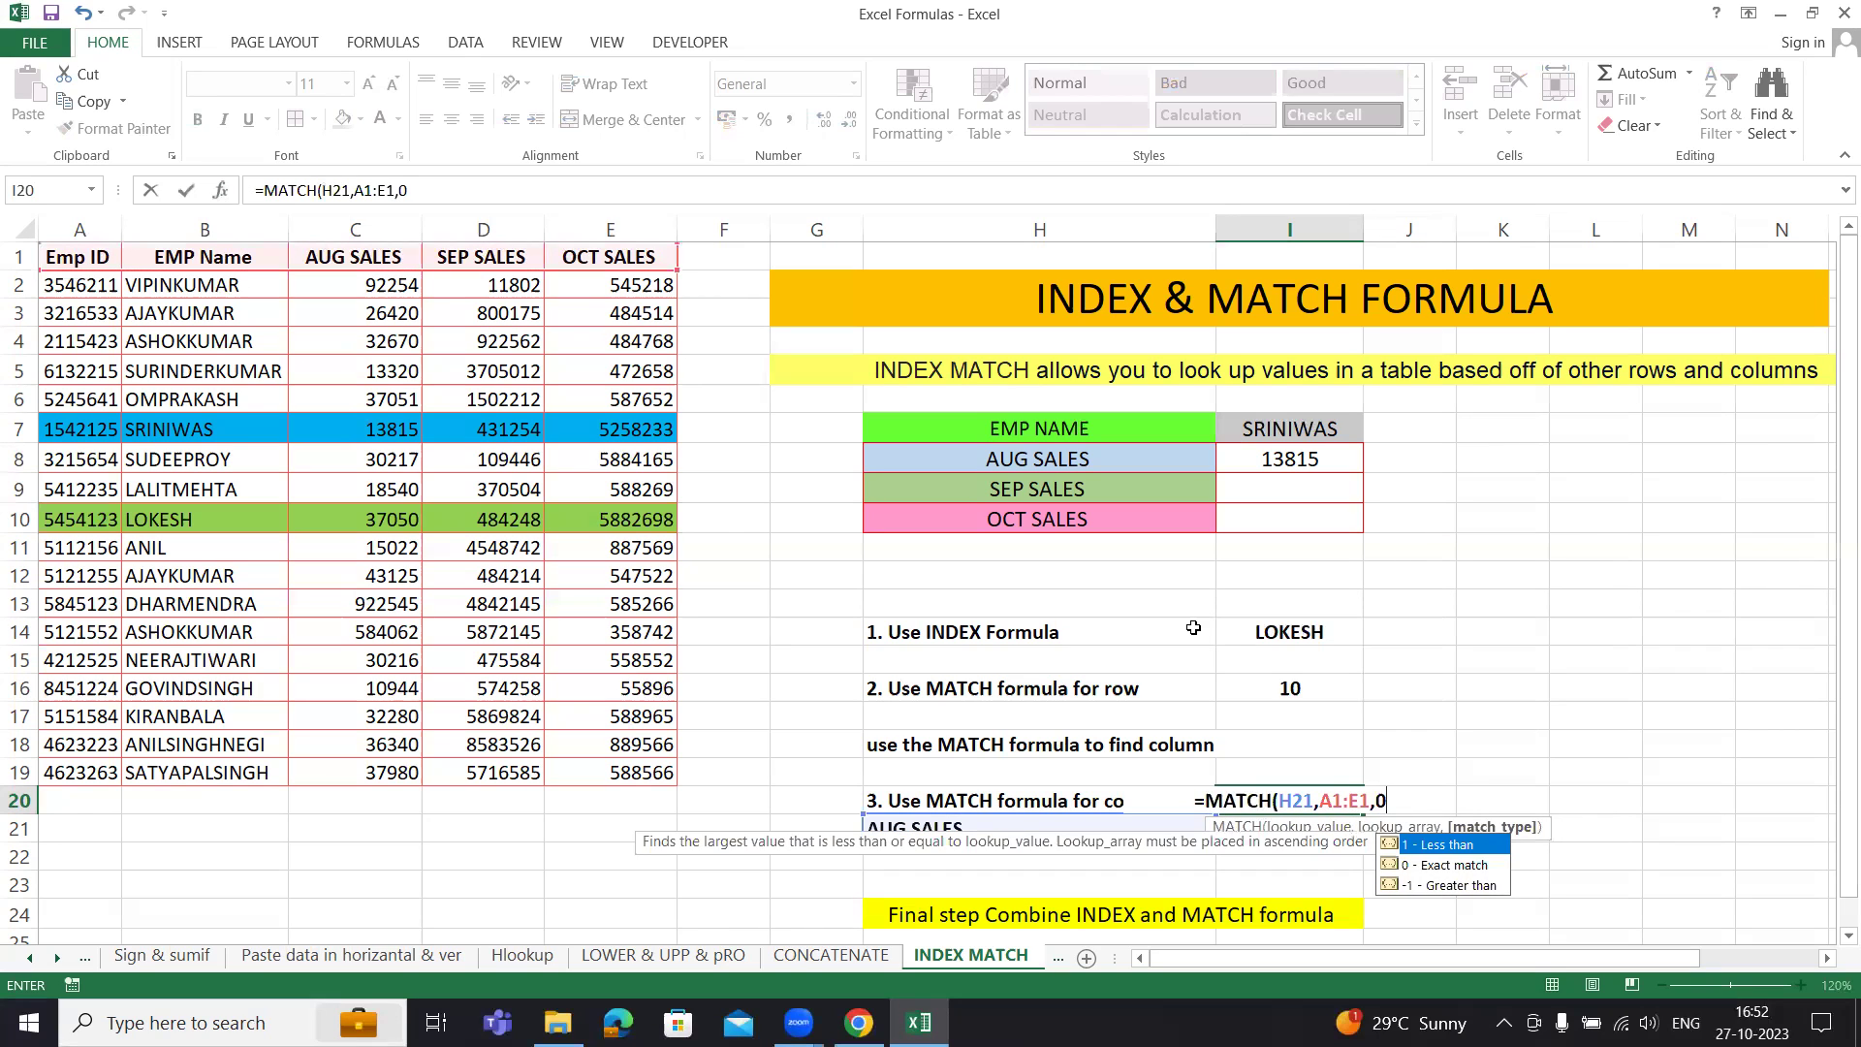
pyautogui.write(')')
pyautogui.press('Return')
pyautogui.press('Up')
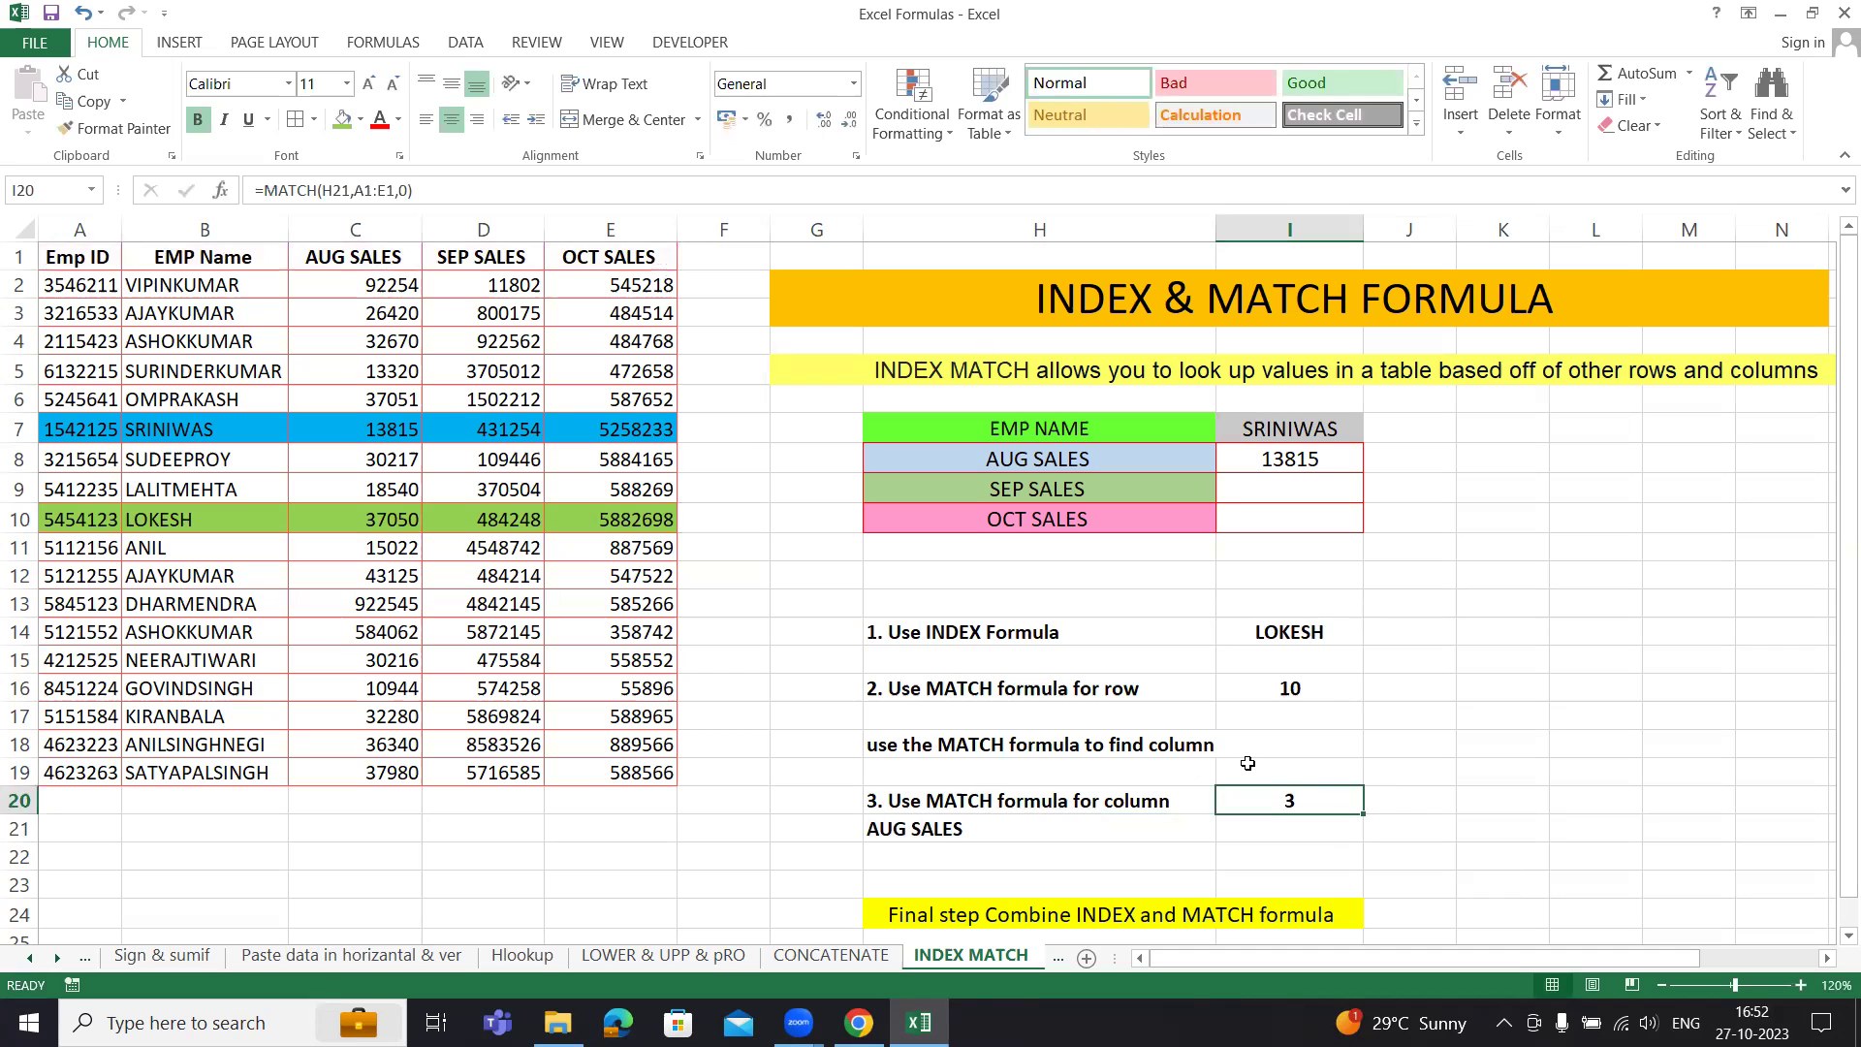
# Step: Point out LOKESH's row 10 and August sales 37050, then open I8's combined formula for editing
pyautogui.click(19, 519)
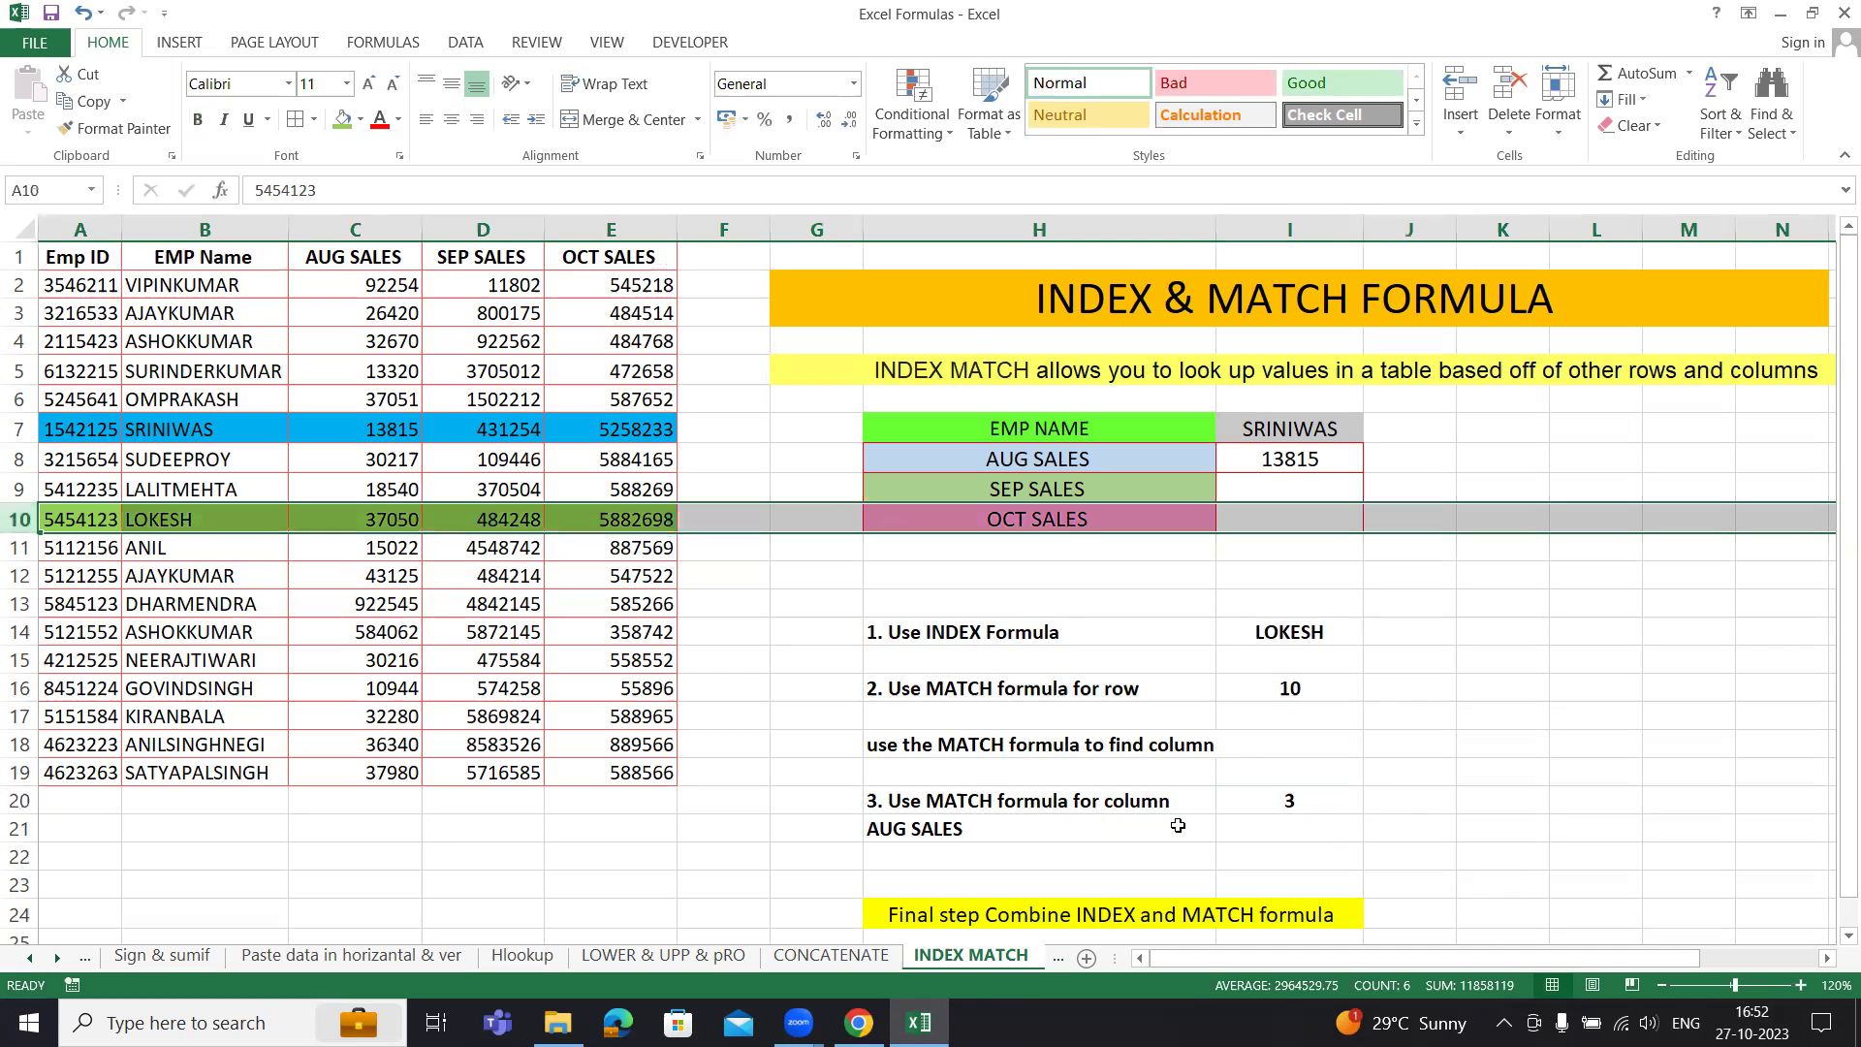
pyautogui.click(1289, 801)
pyautogui.click(355, 230)
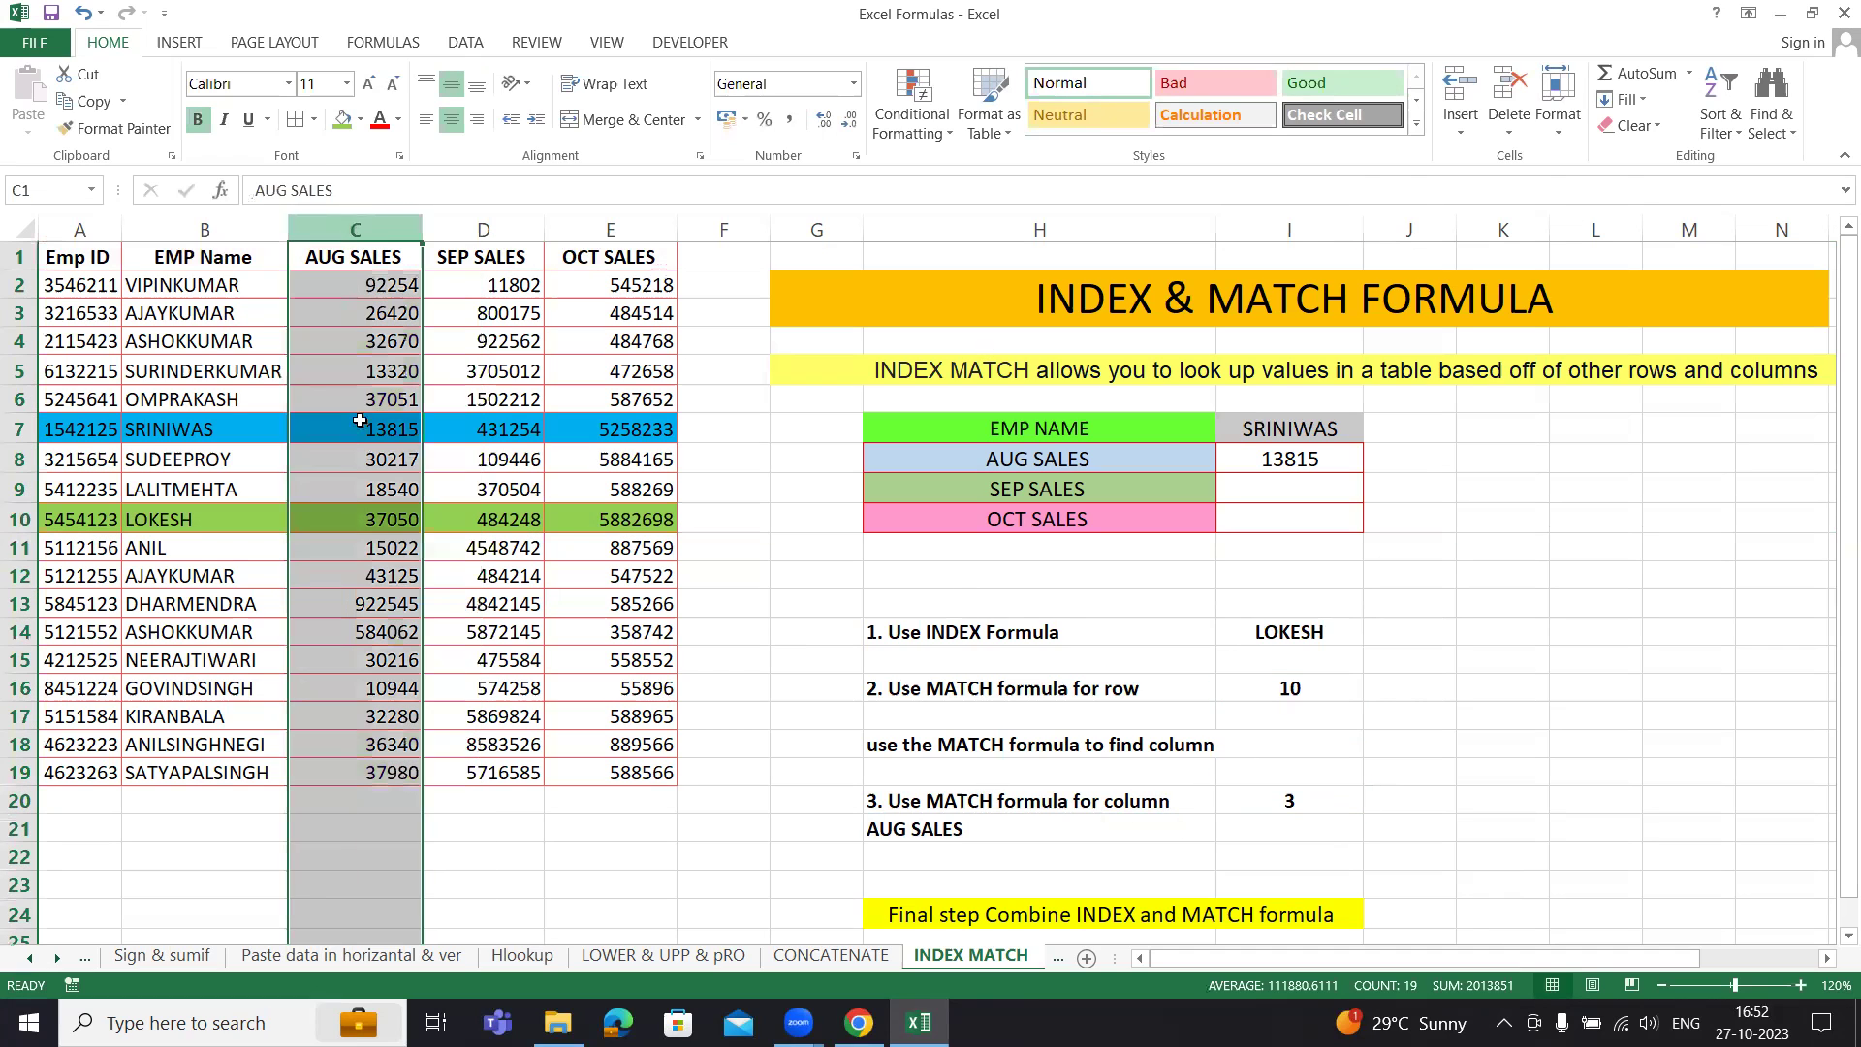
pyautogui.click(346, 518)
pyautogui.click(346, 517)
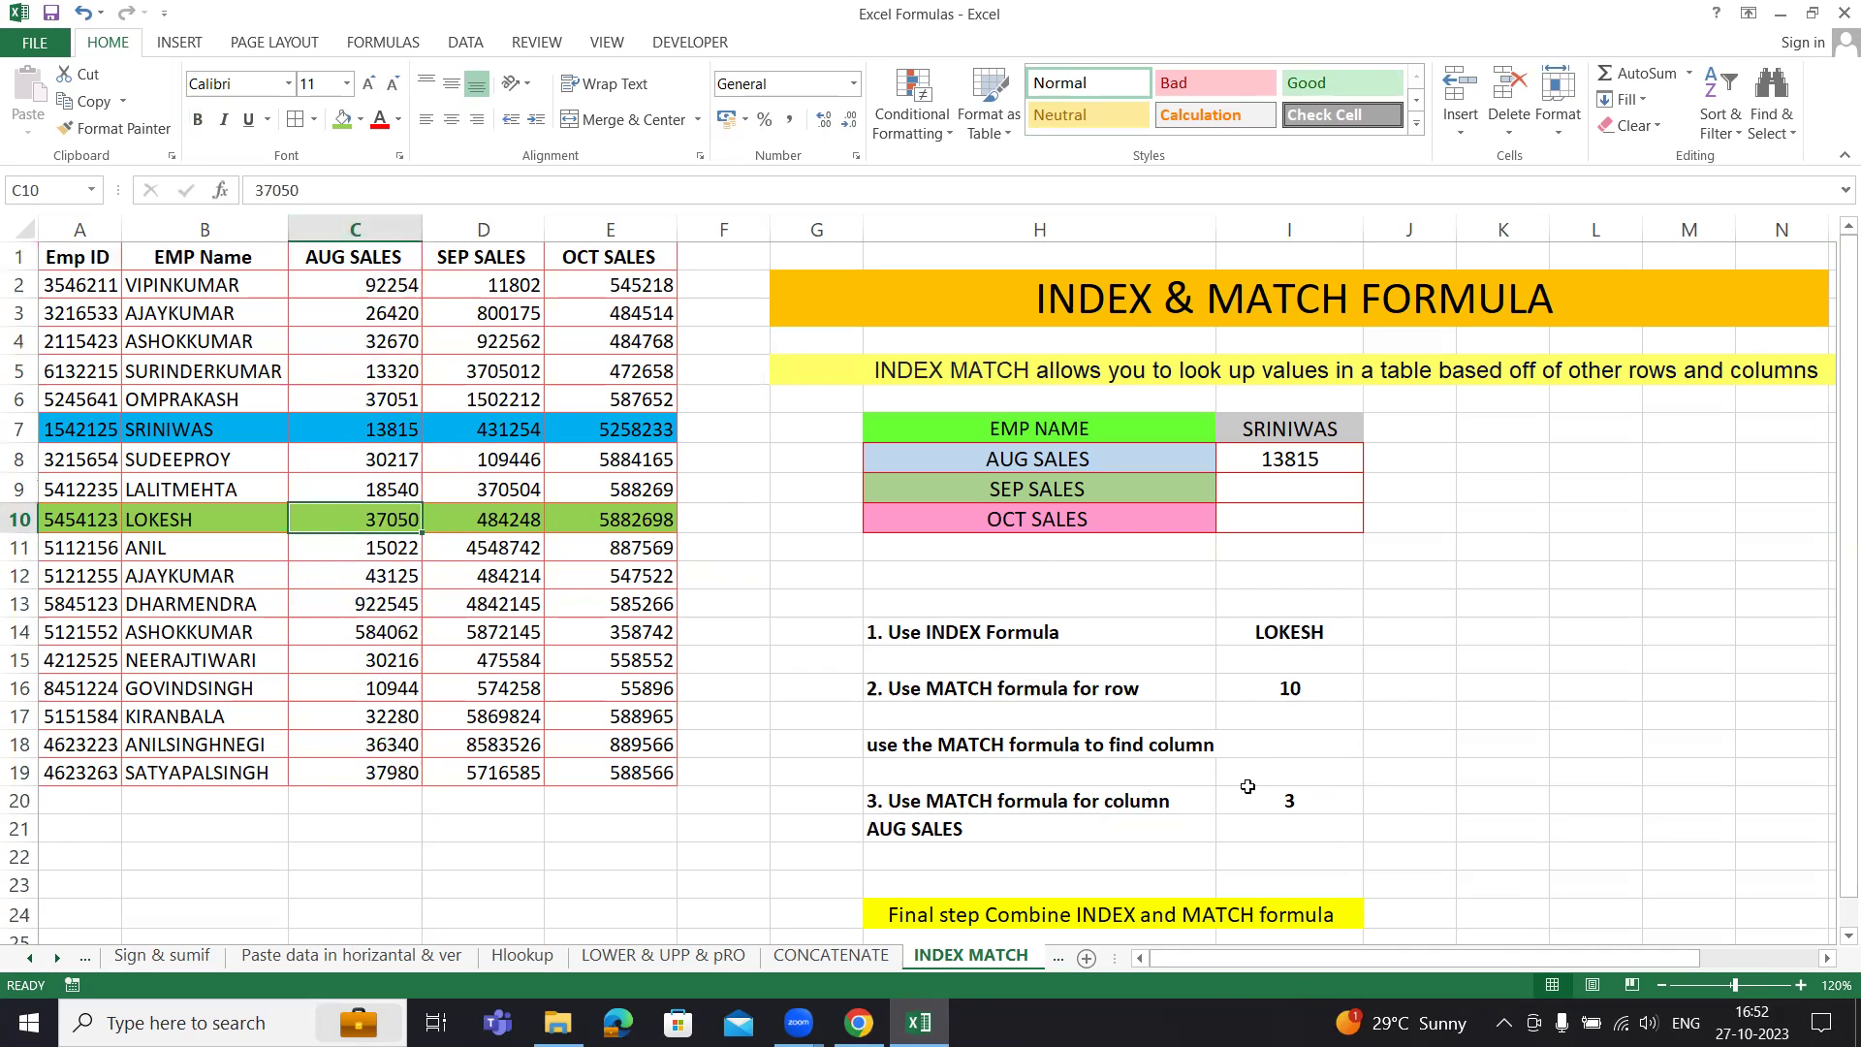
pyautogui.click(1247, 462)
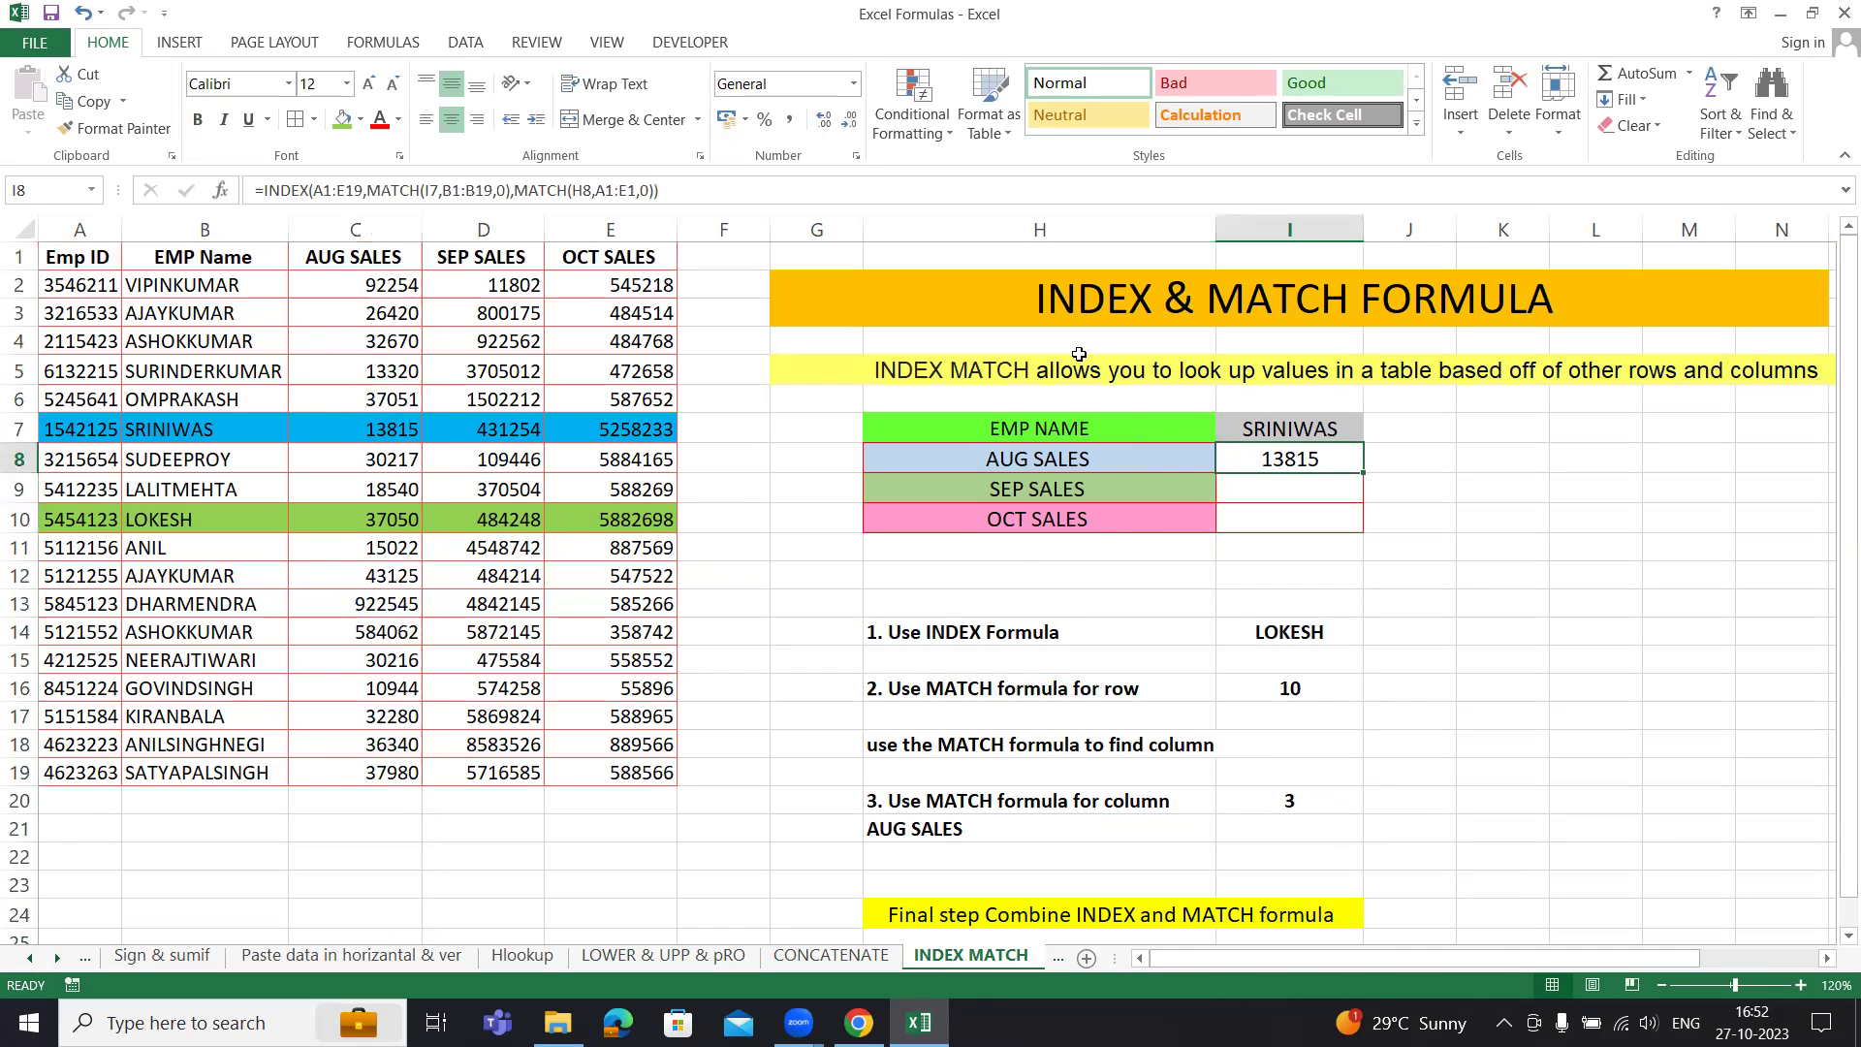
pyautogui.click(671, 189)
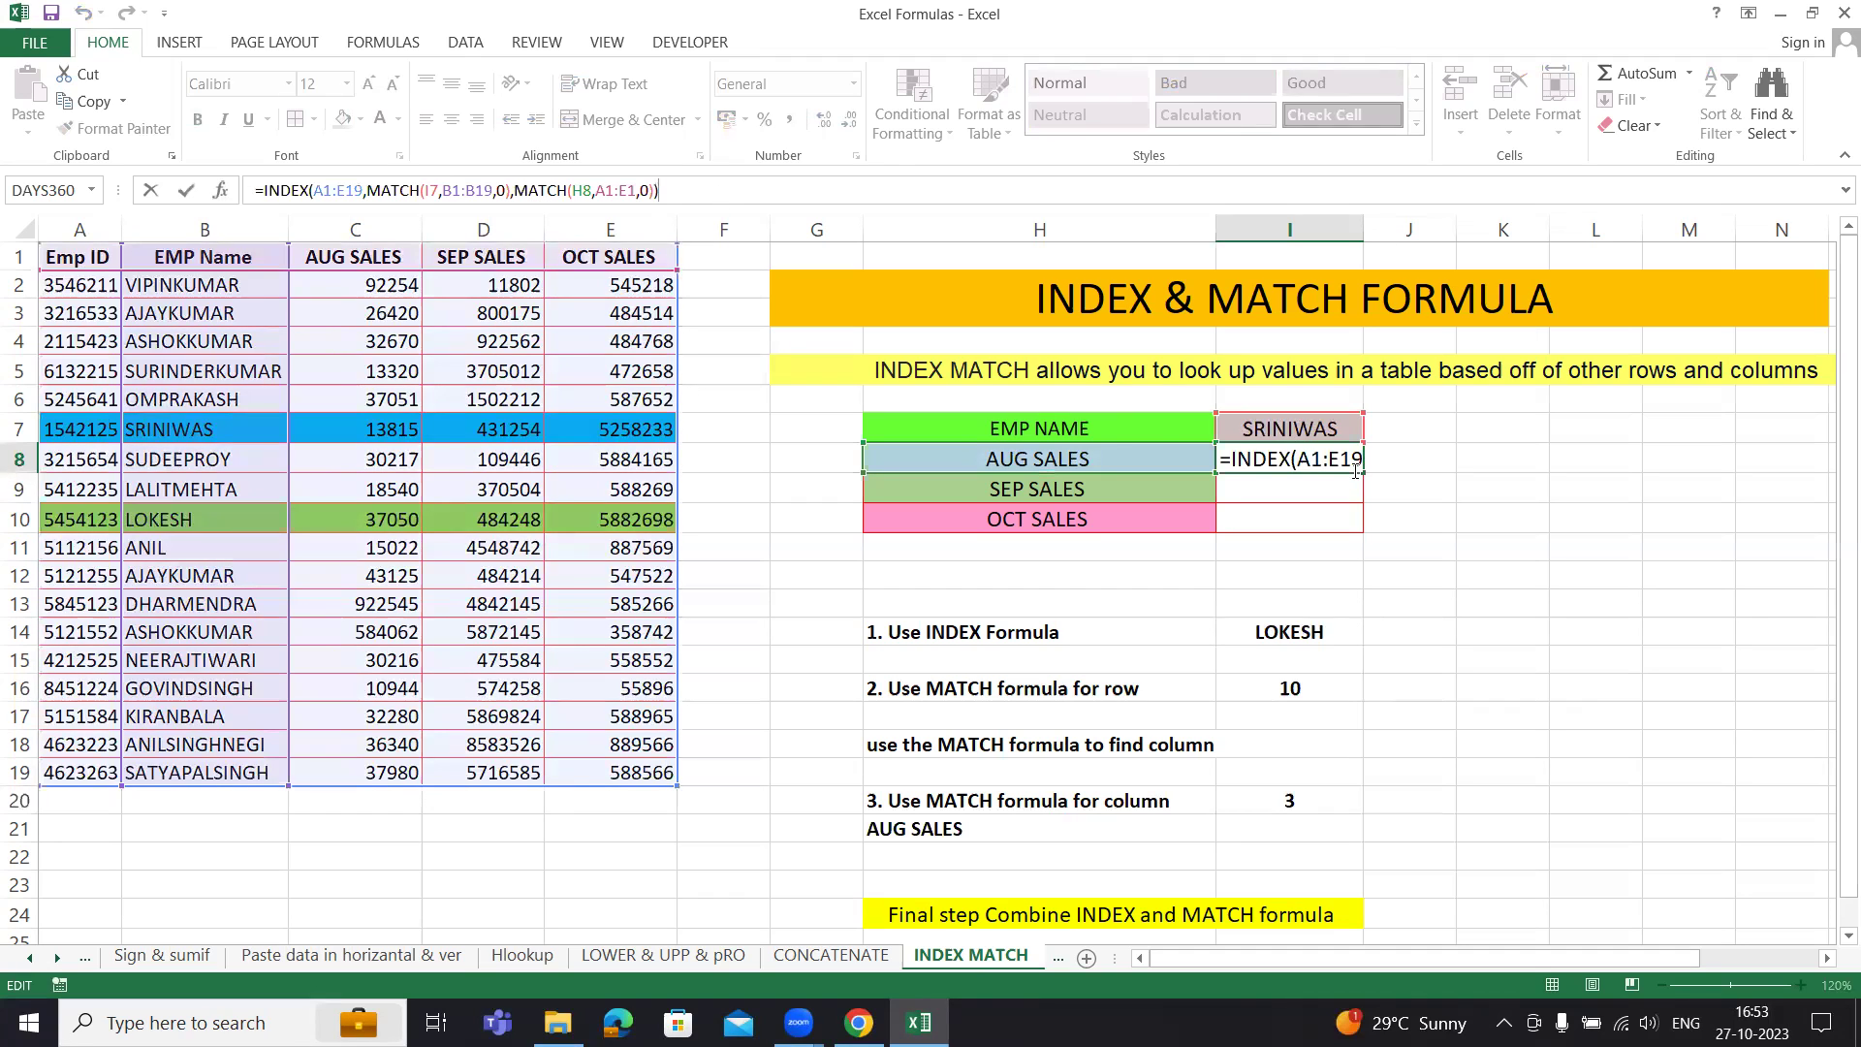
pyautogui.press('Return')
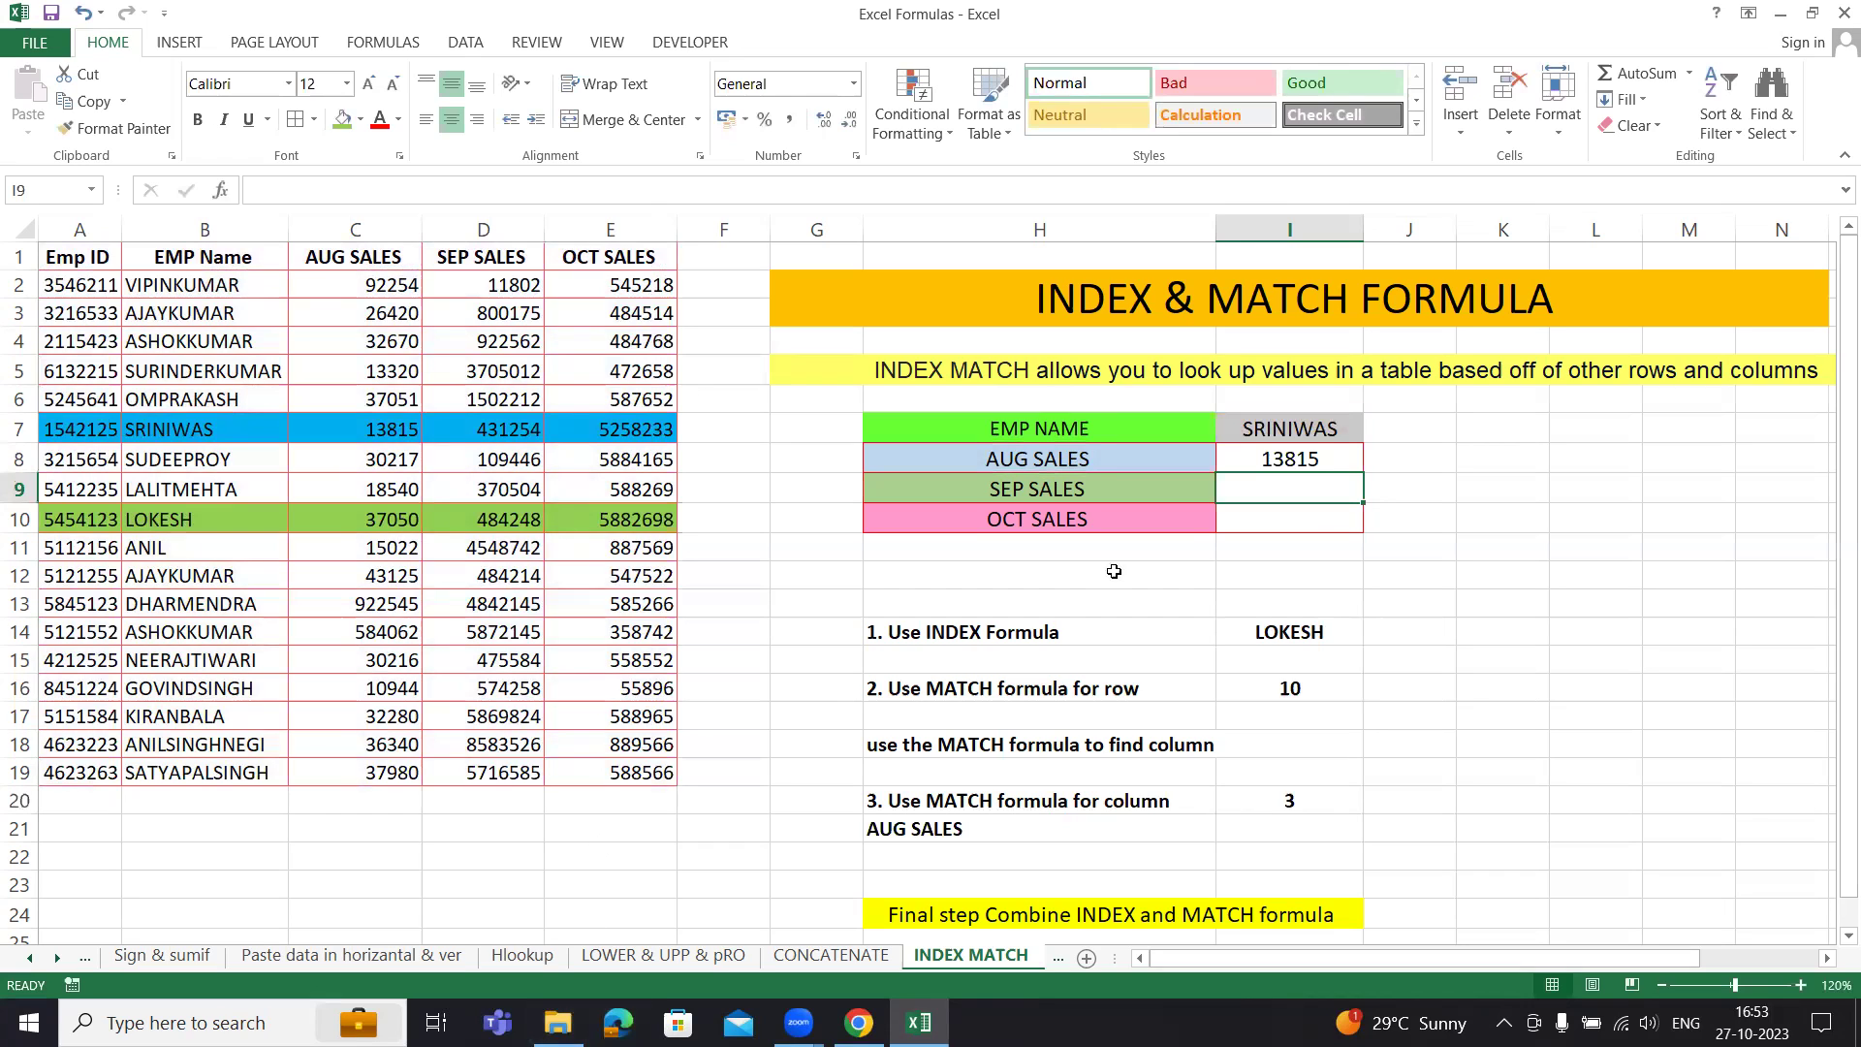
pyautogui.click(1288, 455)
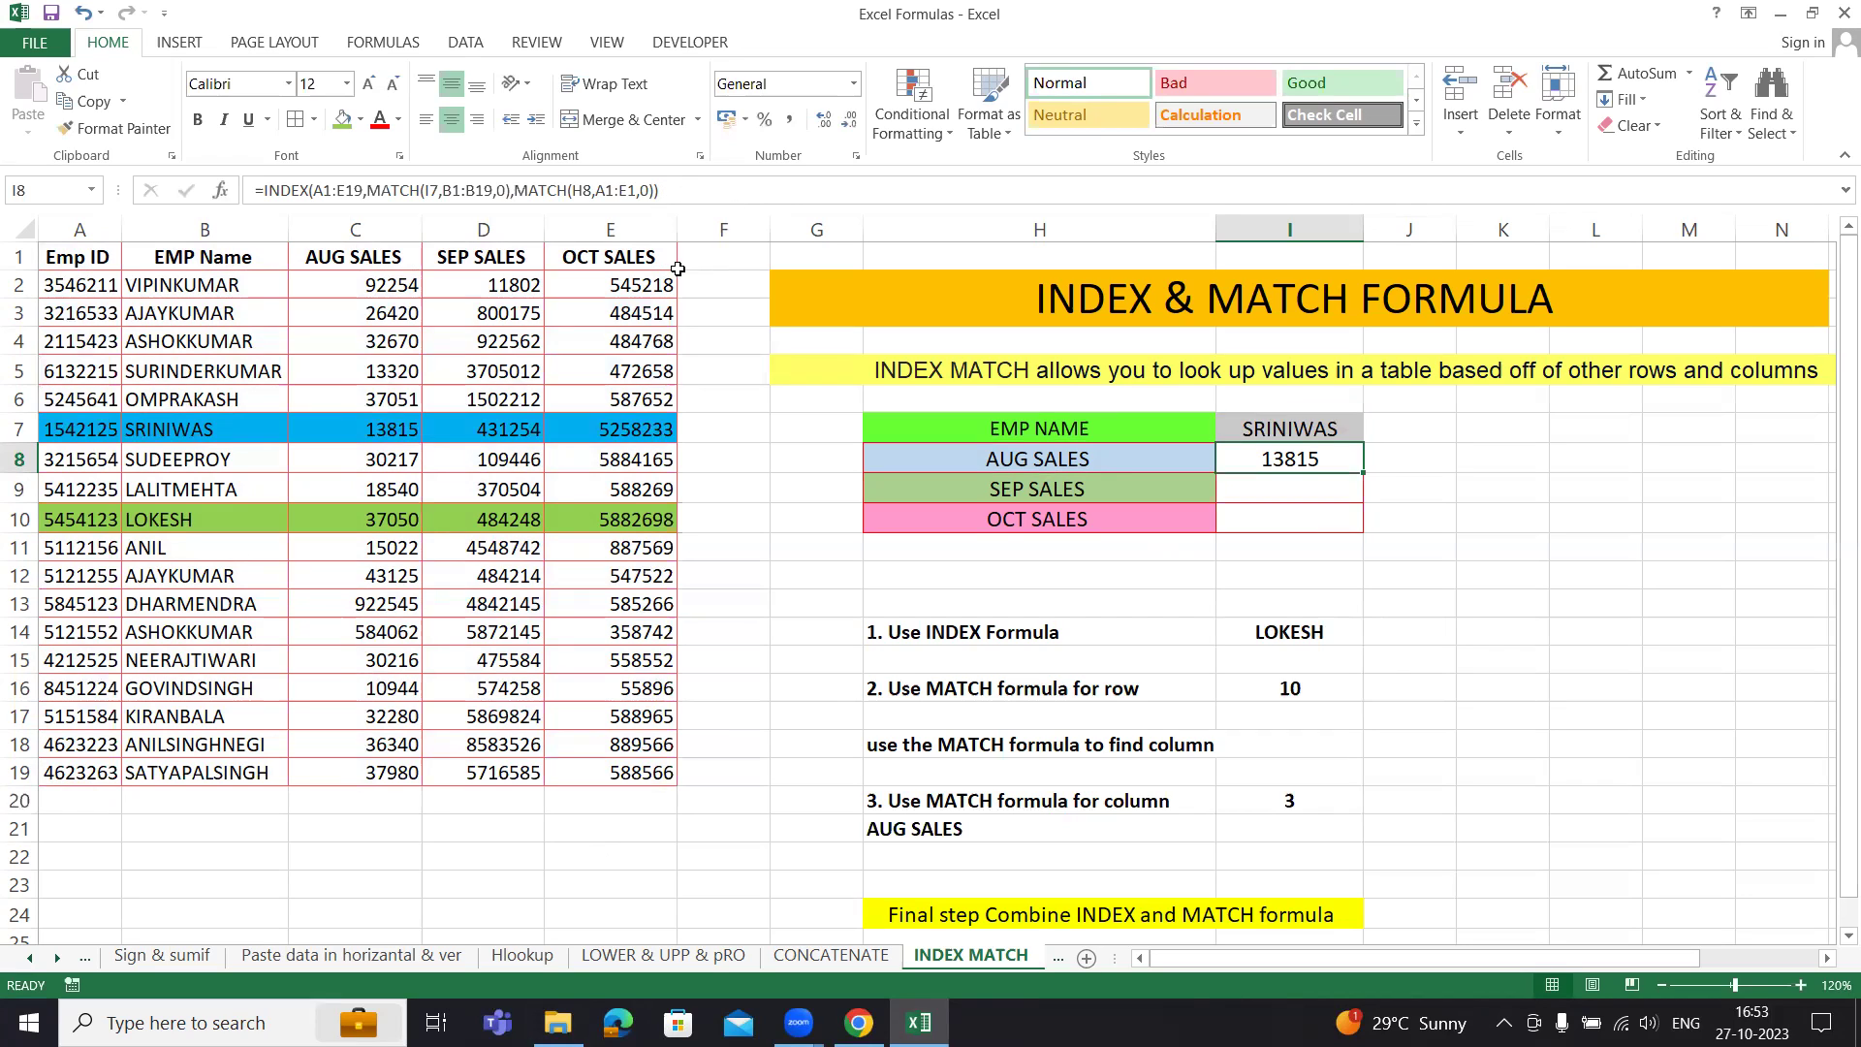
pyautogui.click(1480, 712)
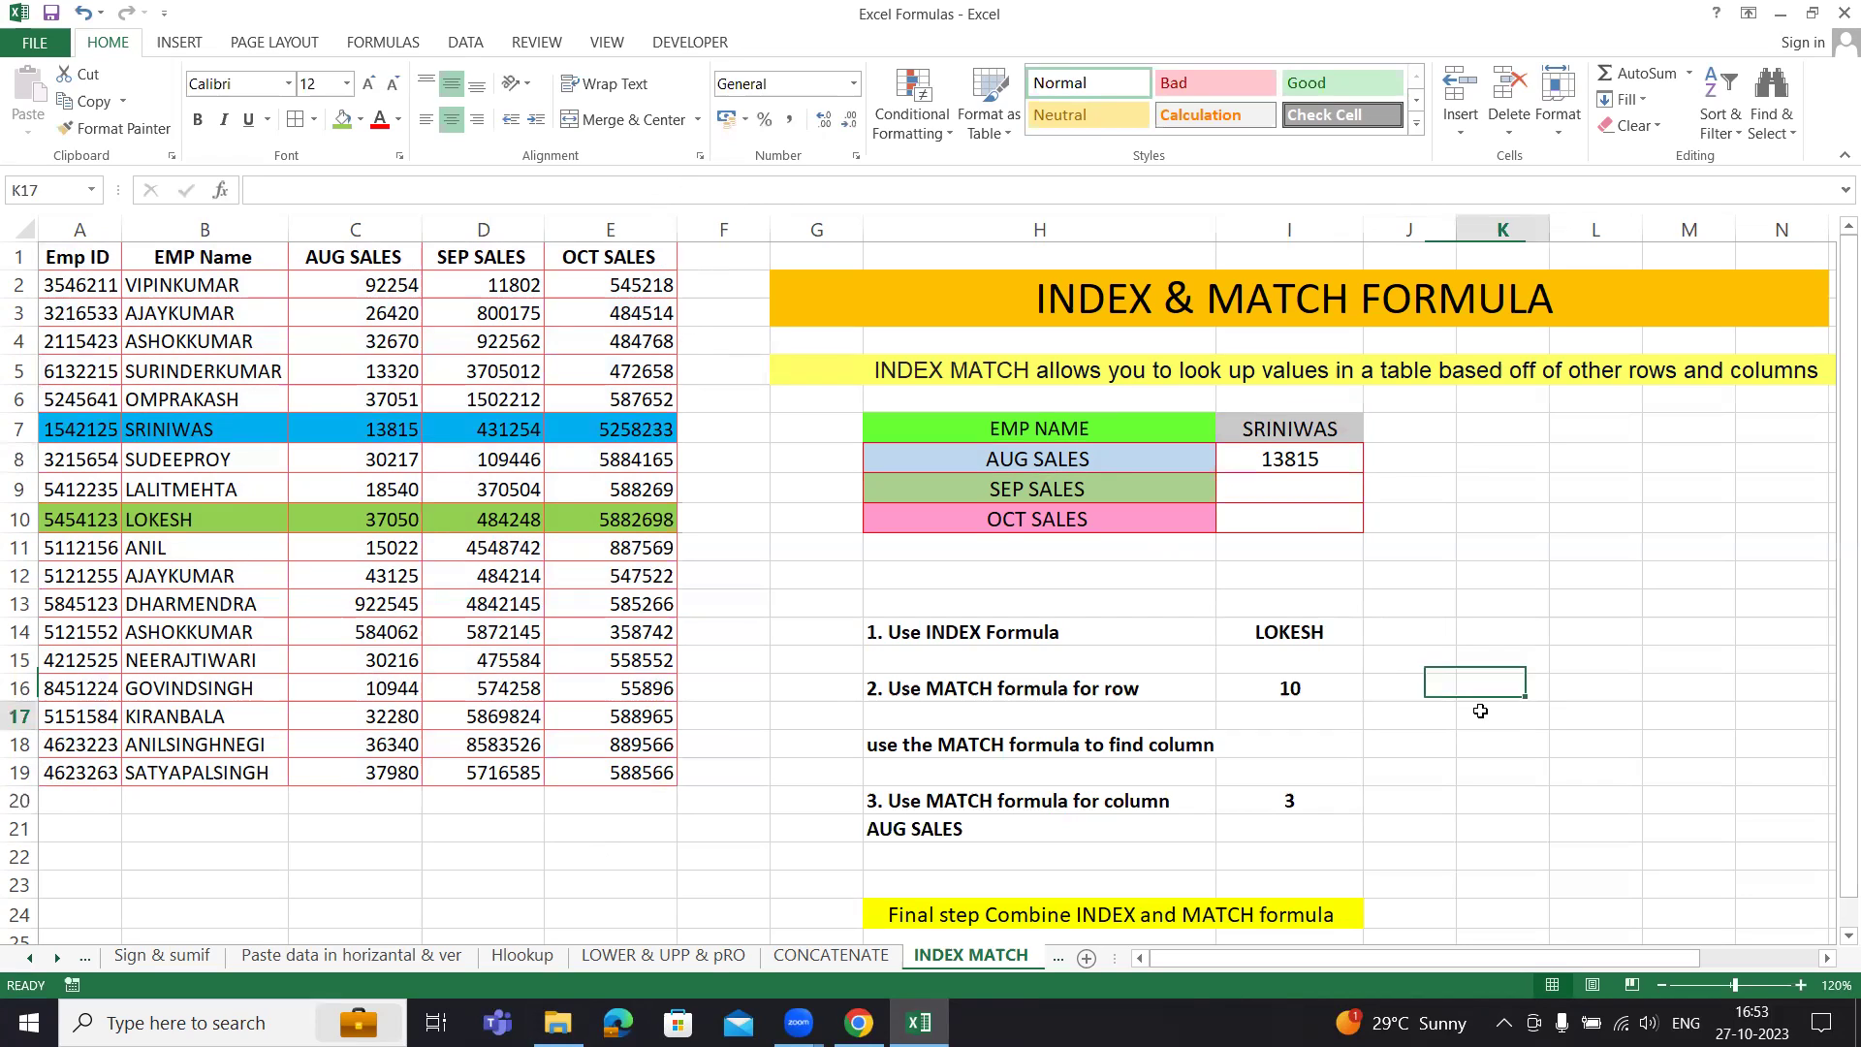
pyautogui.click(1095, 635)
pyautogui.click(1242, 637)
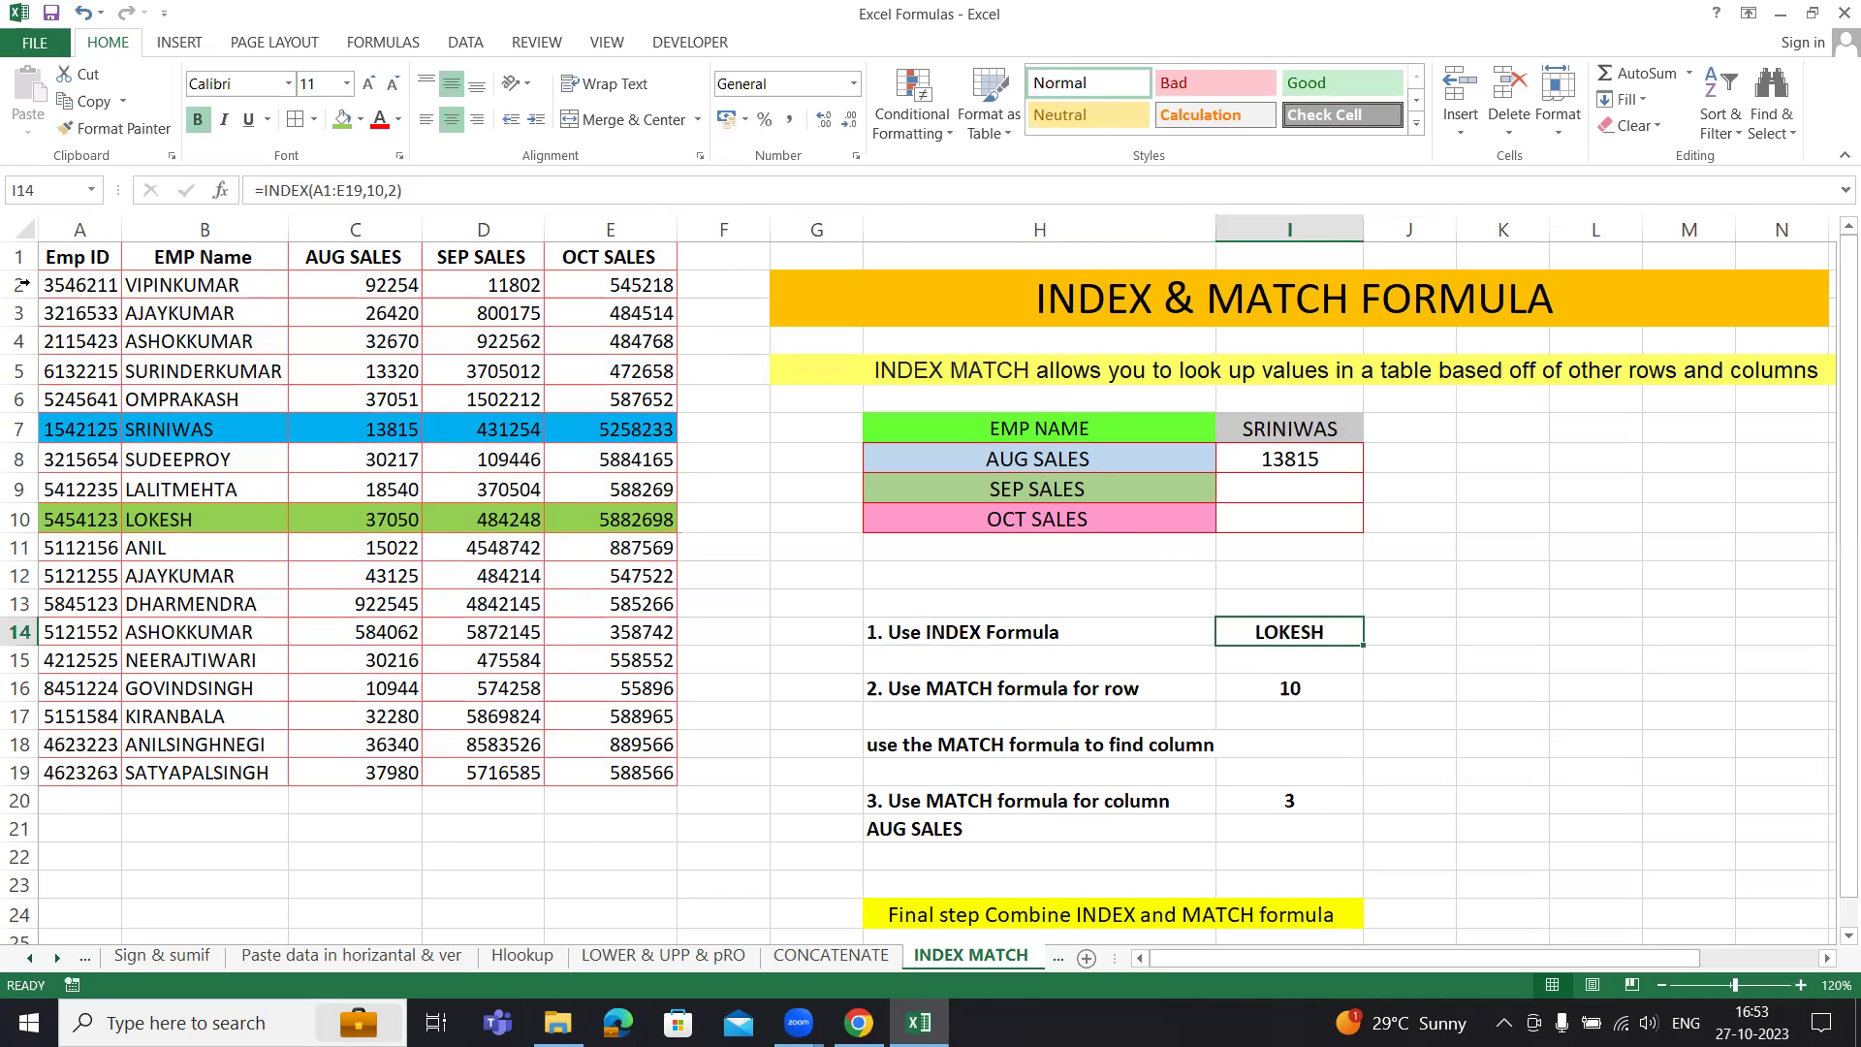
pyautogui.click(1264, 683)
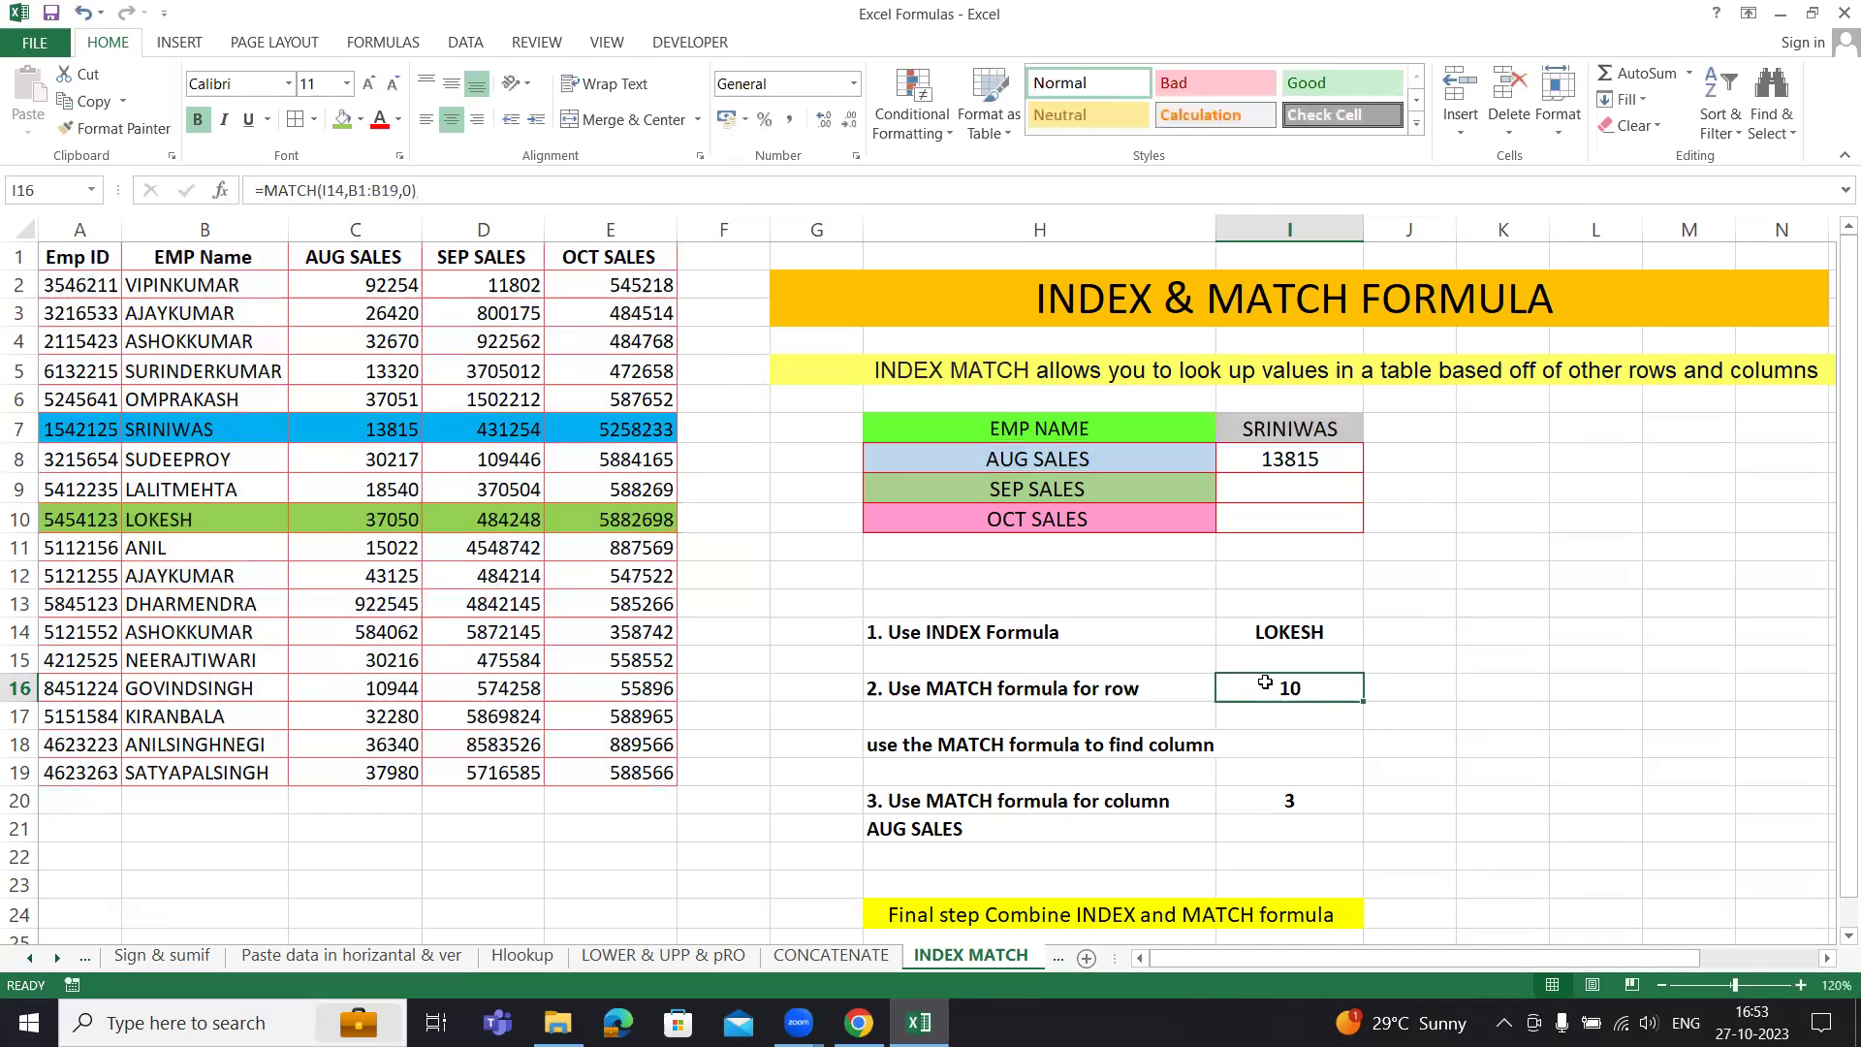
pyautogui.click(1267, 804)
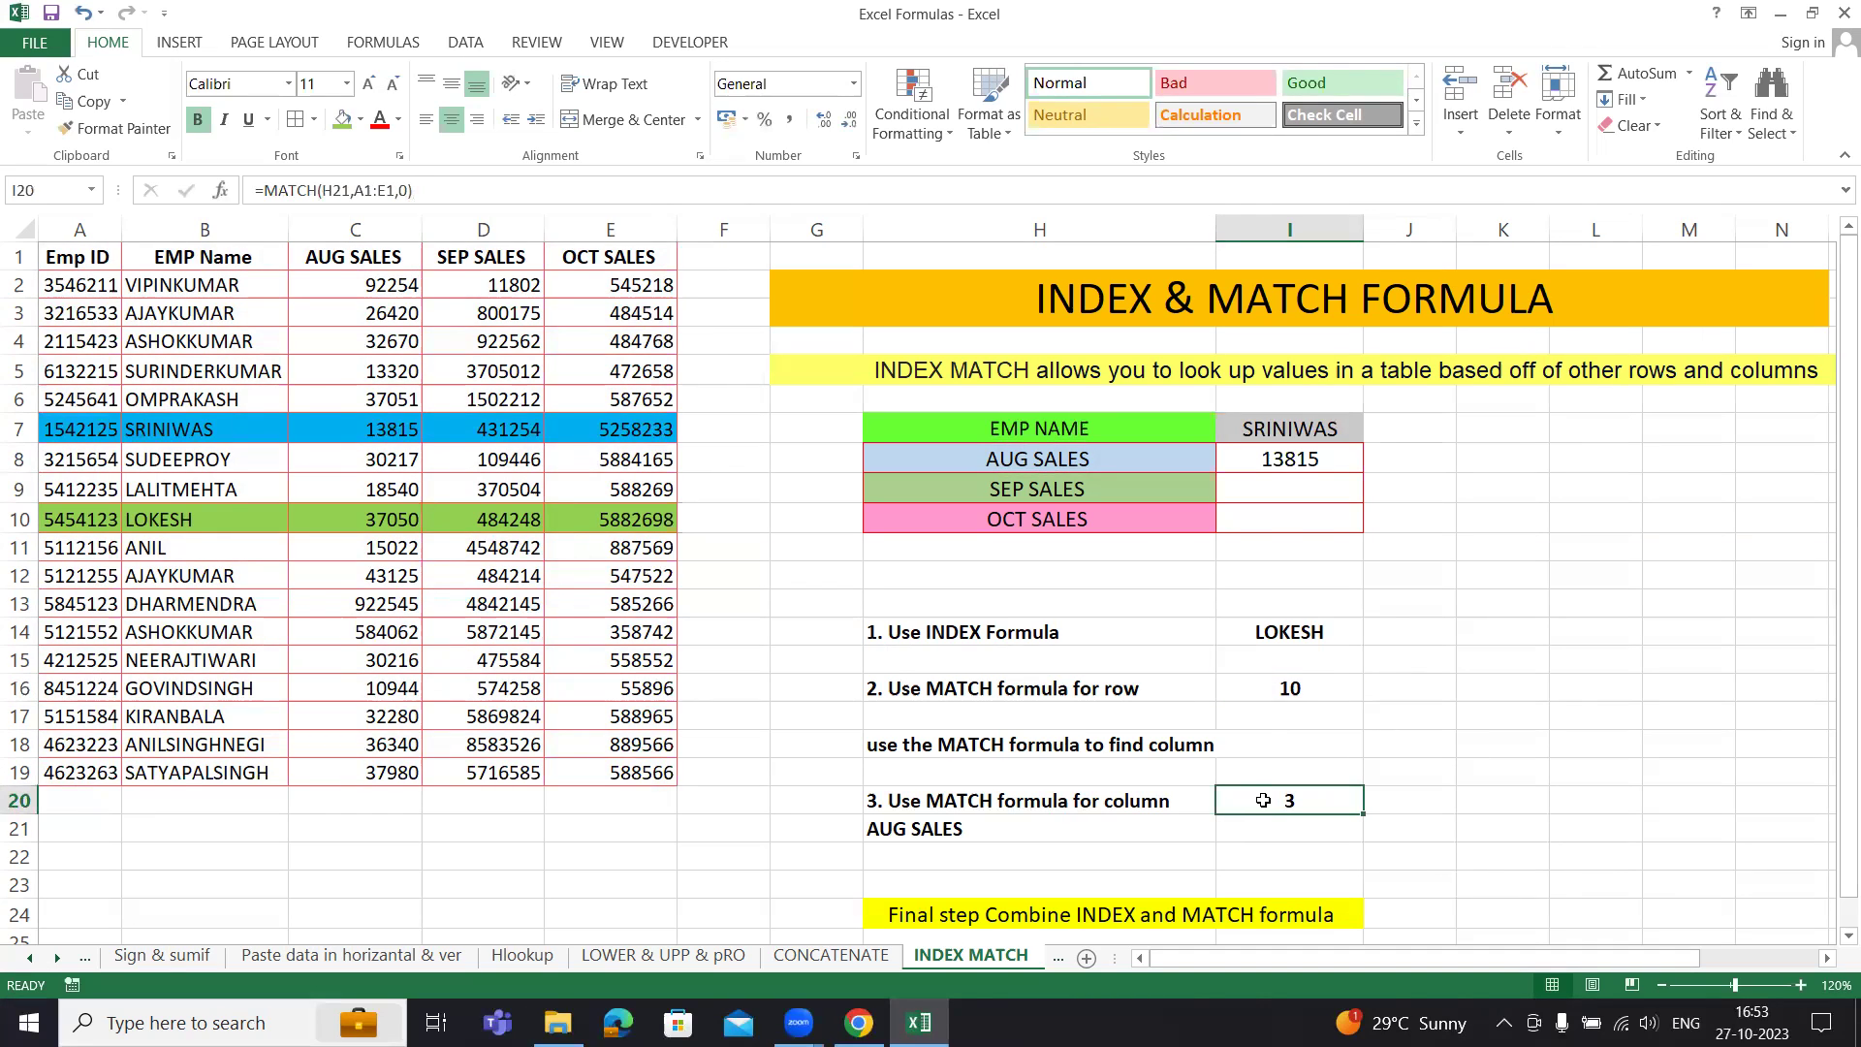
pyautogui.click(1302, 465)
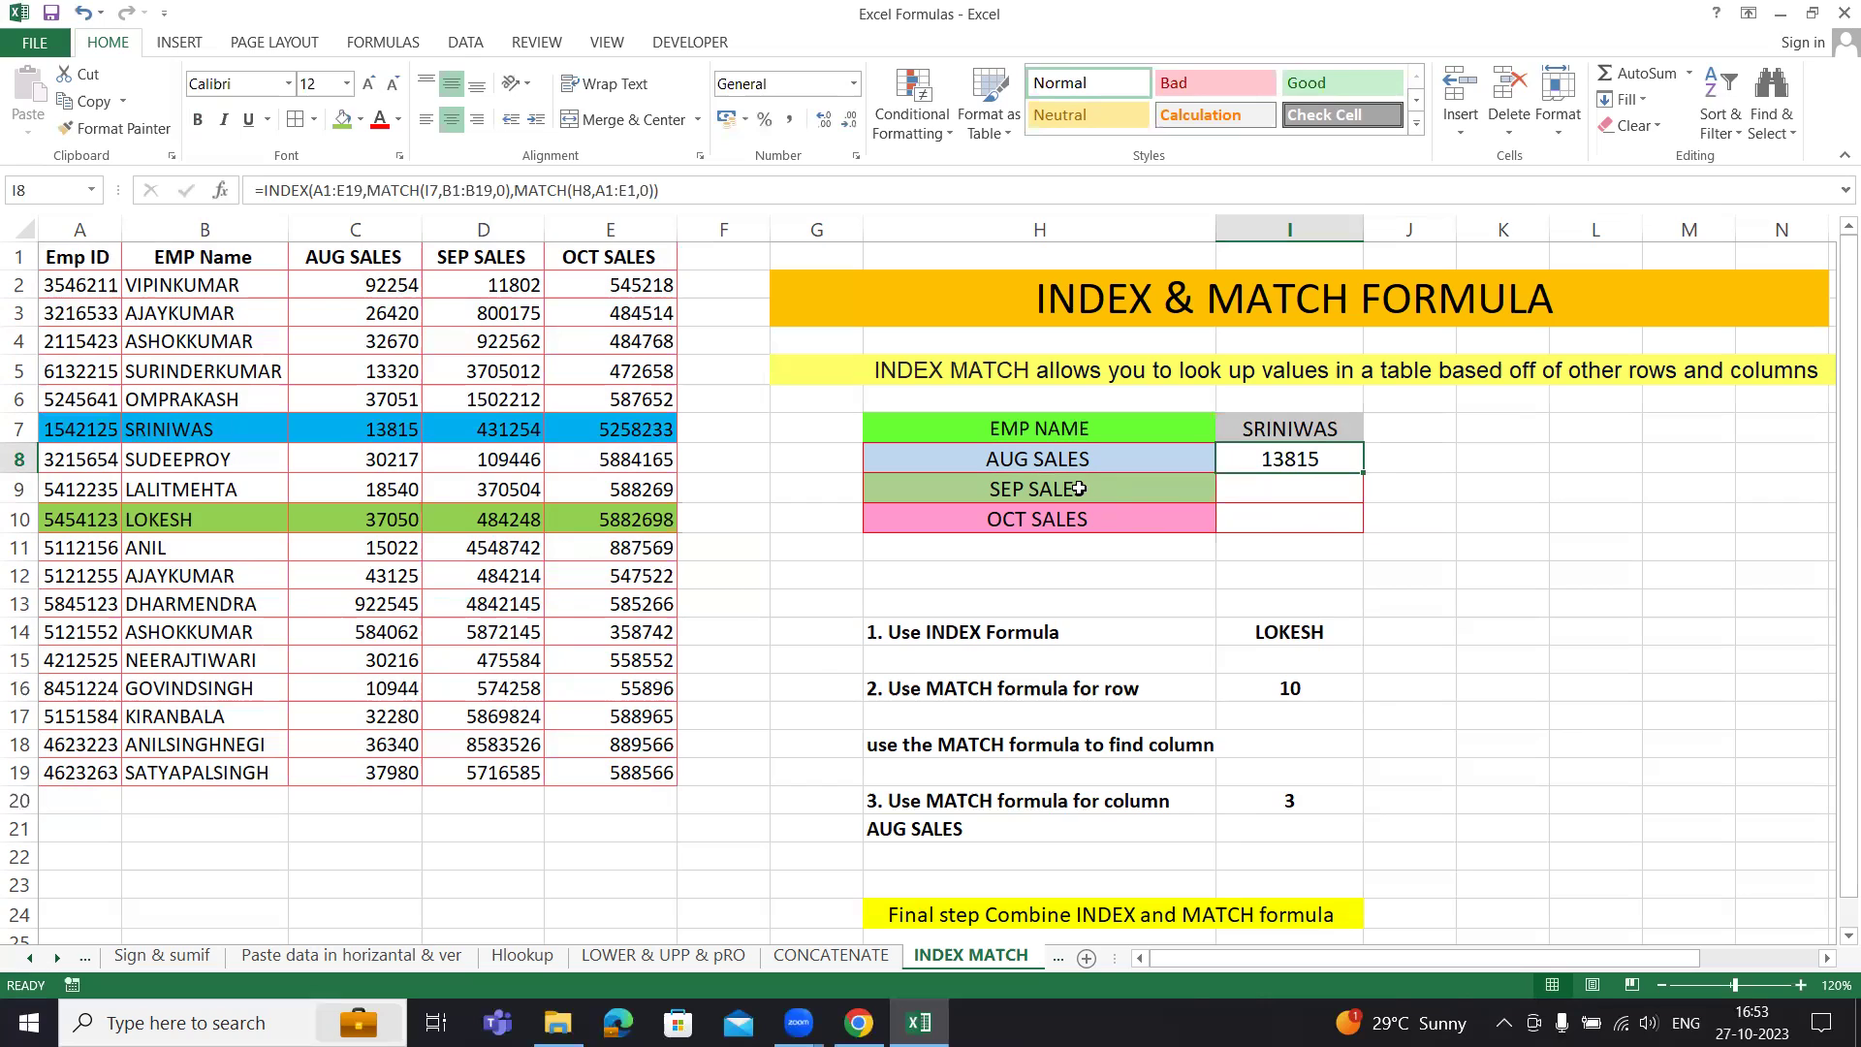
pyautogui.click(1263, 494)
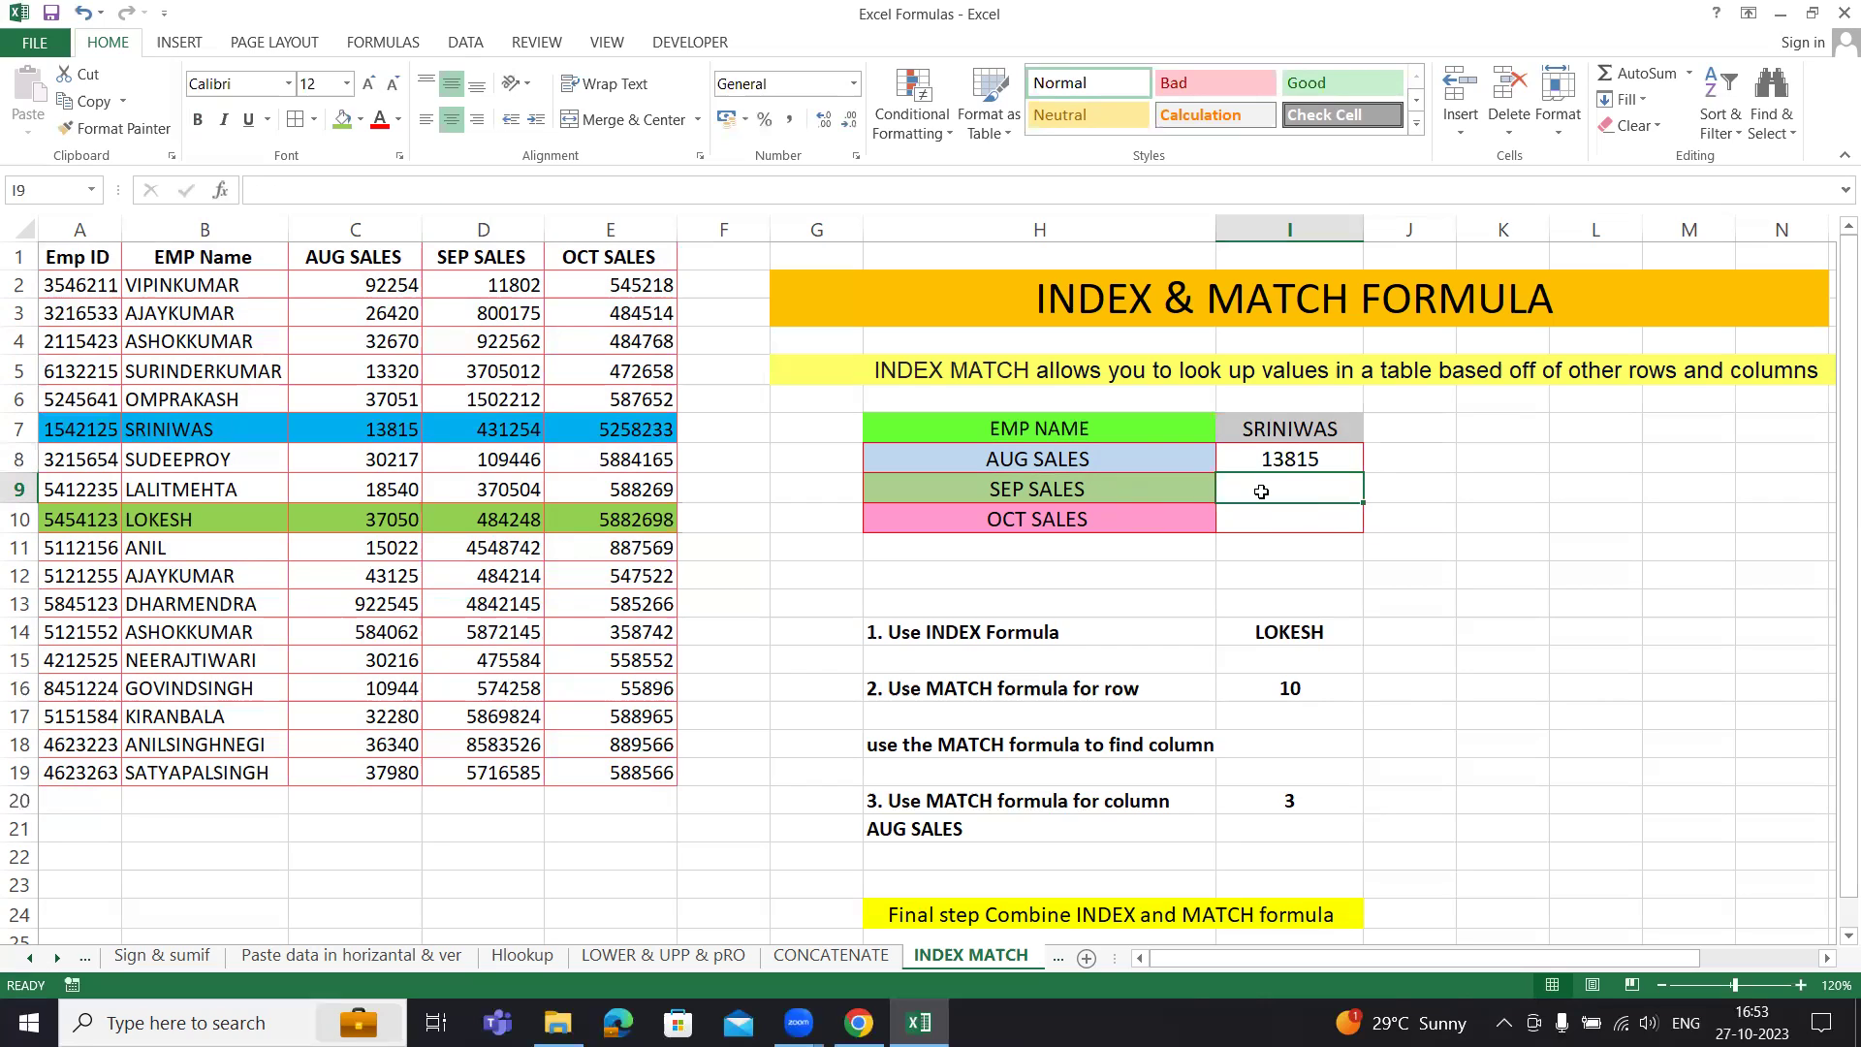
# Step: In I9, start =INDEX over A1:E19 with row lookup MATCH(I7,B1:B19,0) for SRINIWAS
pyautogui.write('=')
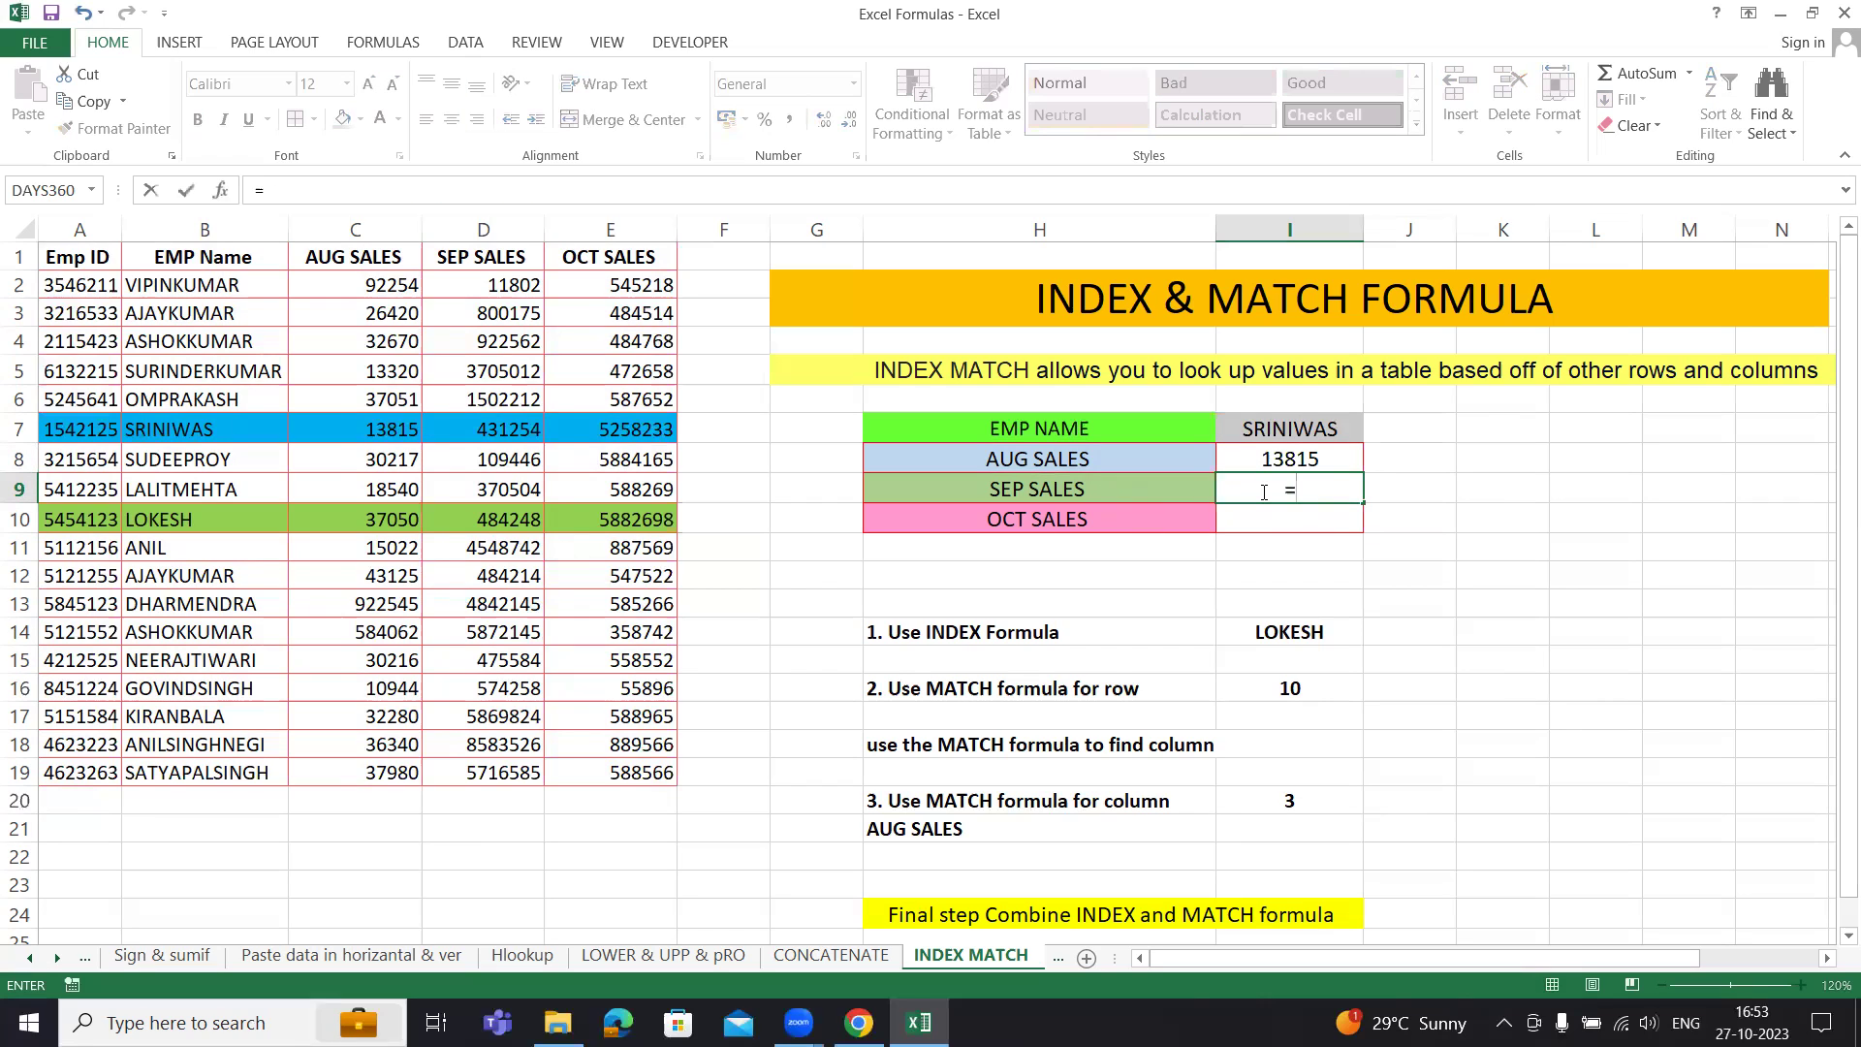
pyautogui.write('inde')
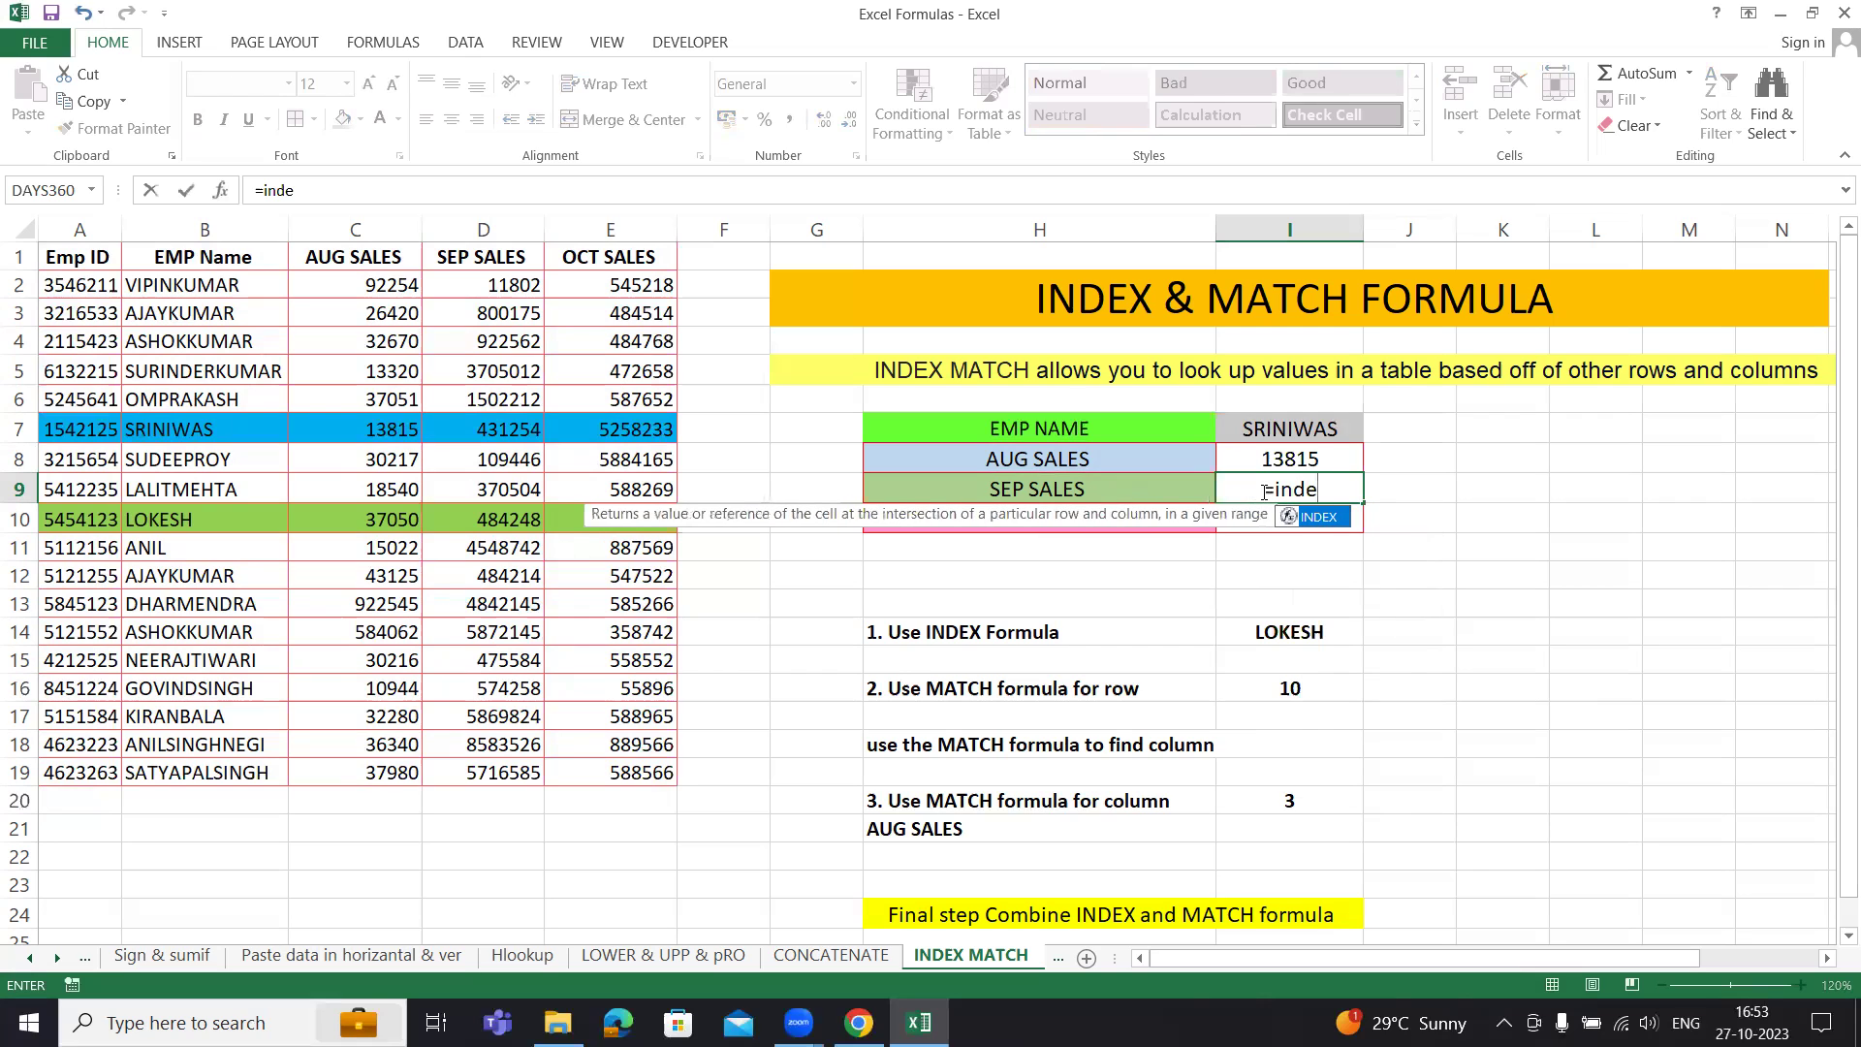
pyautogui.press('Tab')
pyautogui.moveTo(69, 257); pyautogui.dragTo(584, 771)
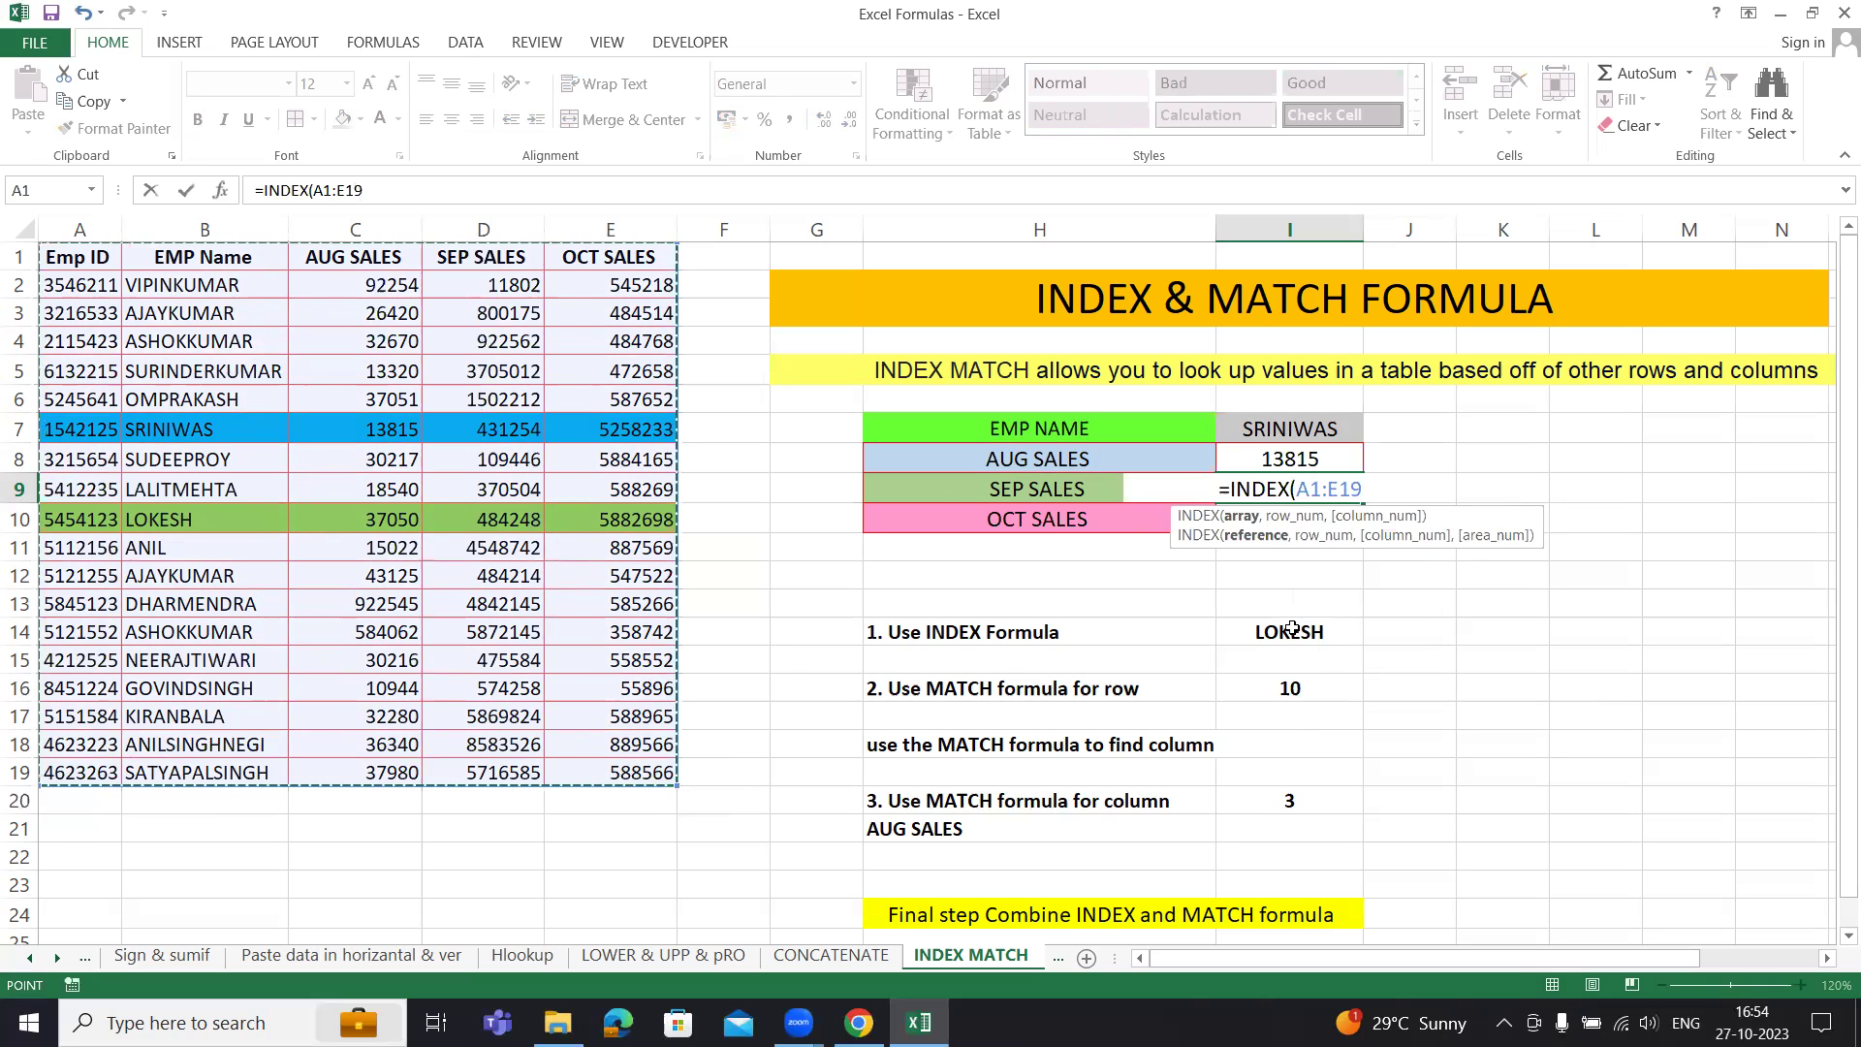
pyautogui.write(',')
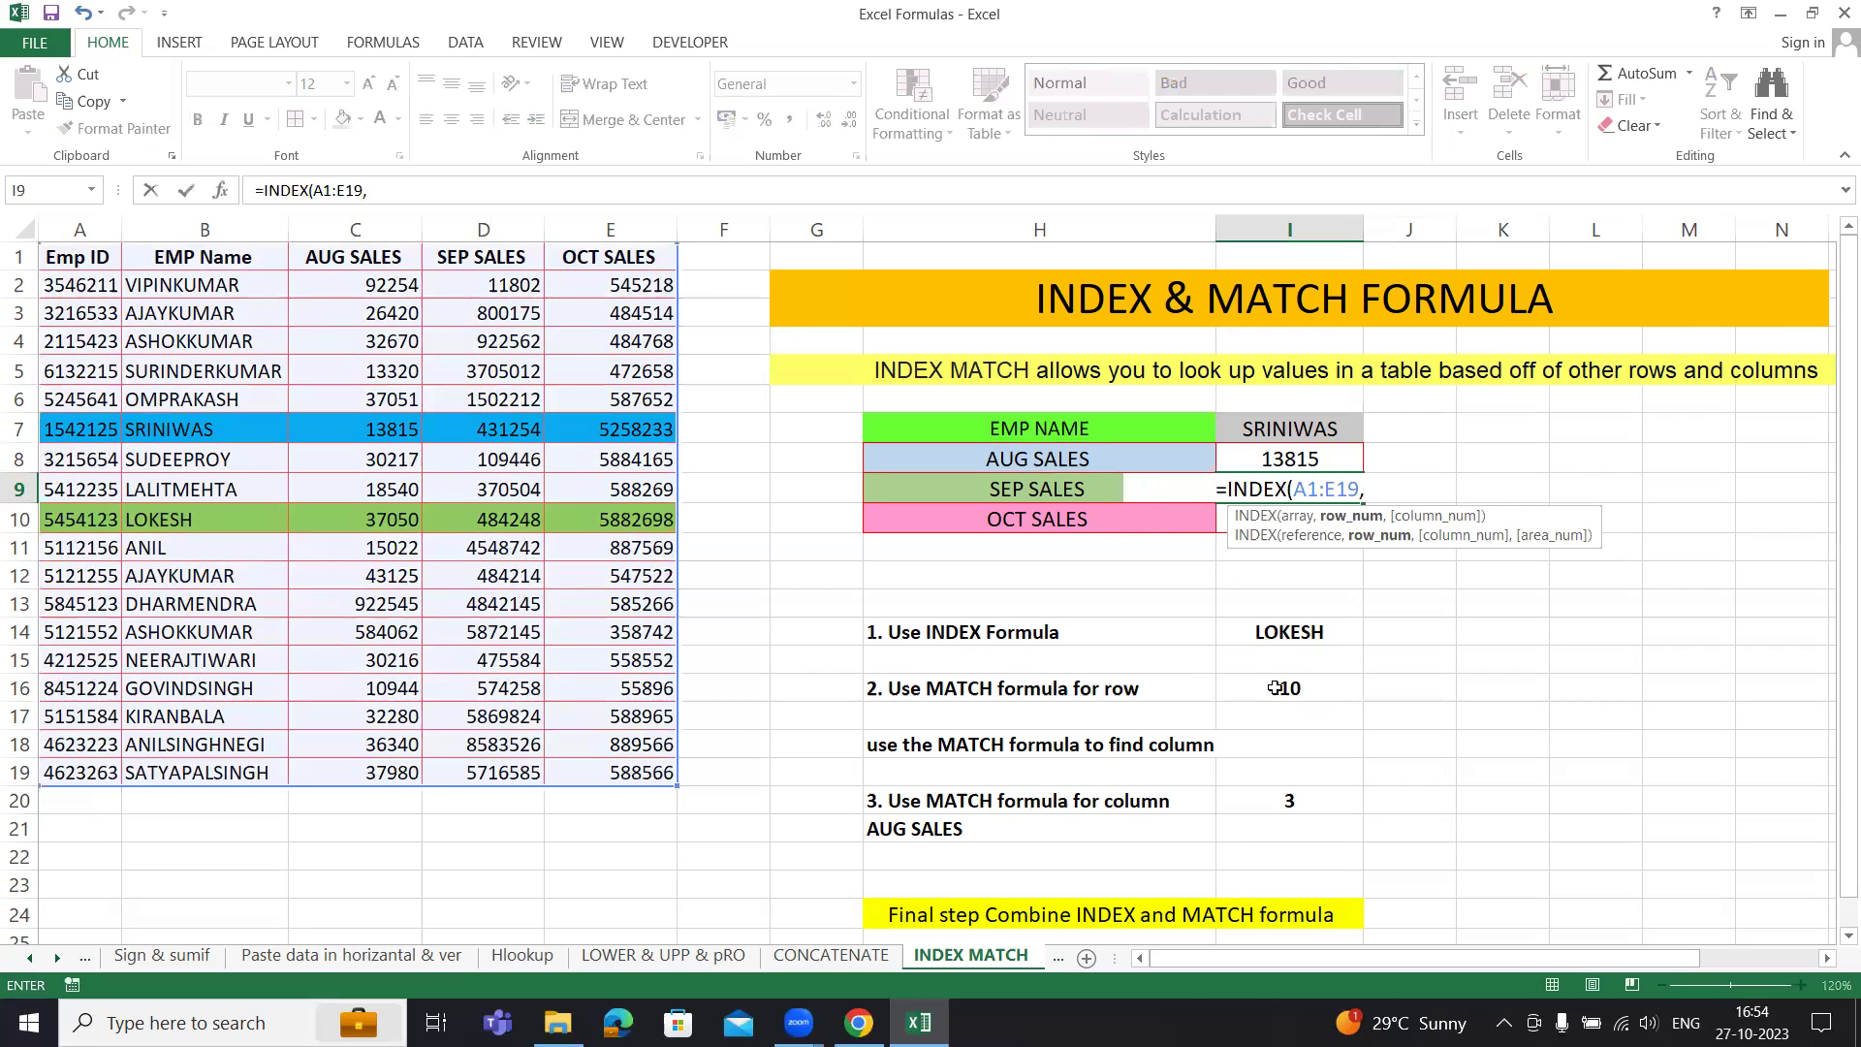
pyautogui.write('matc')
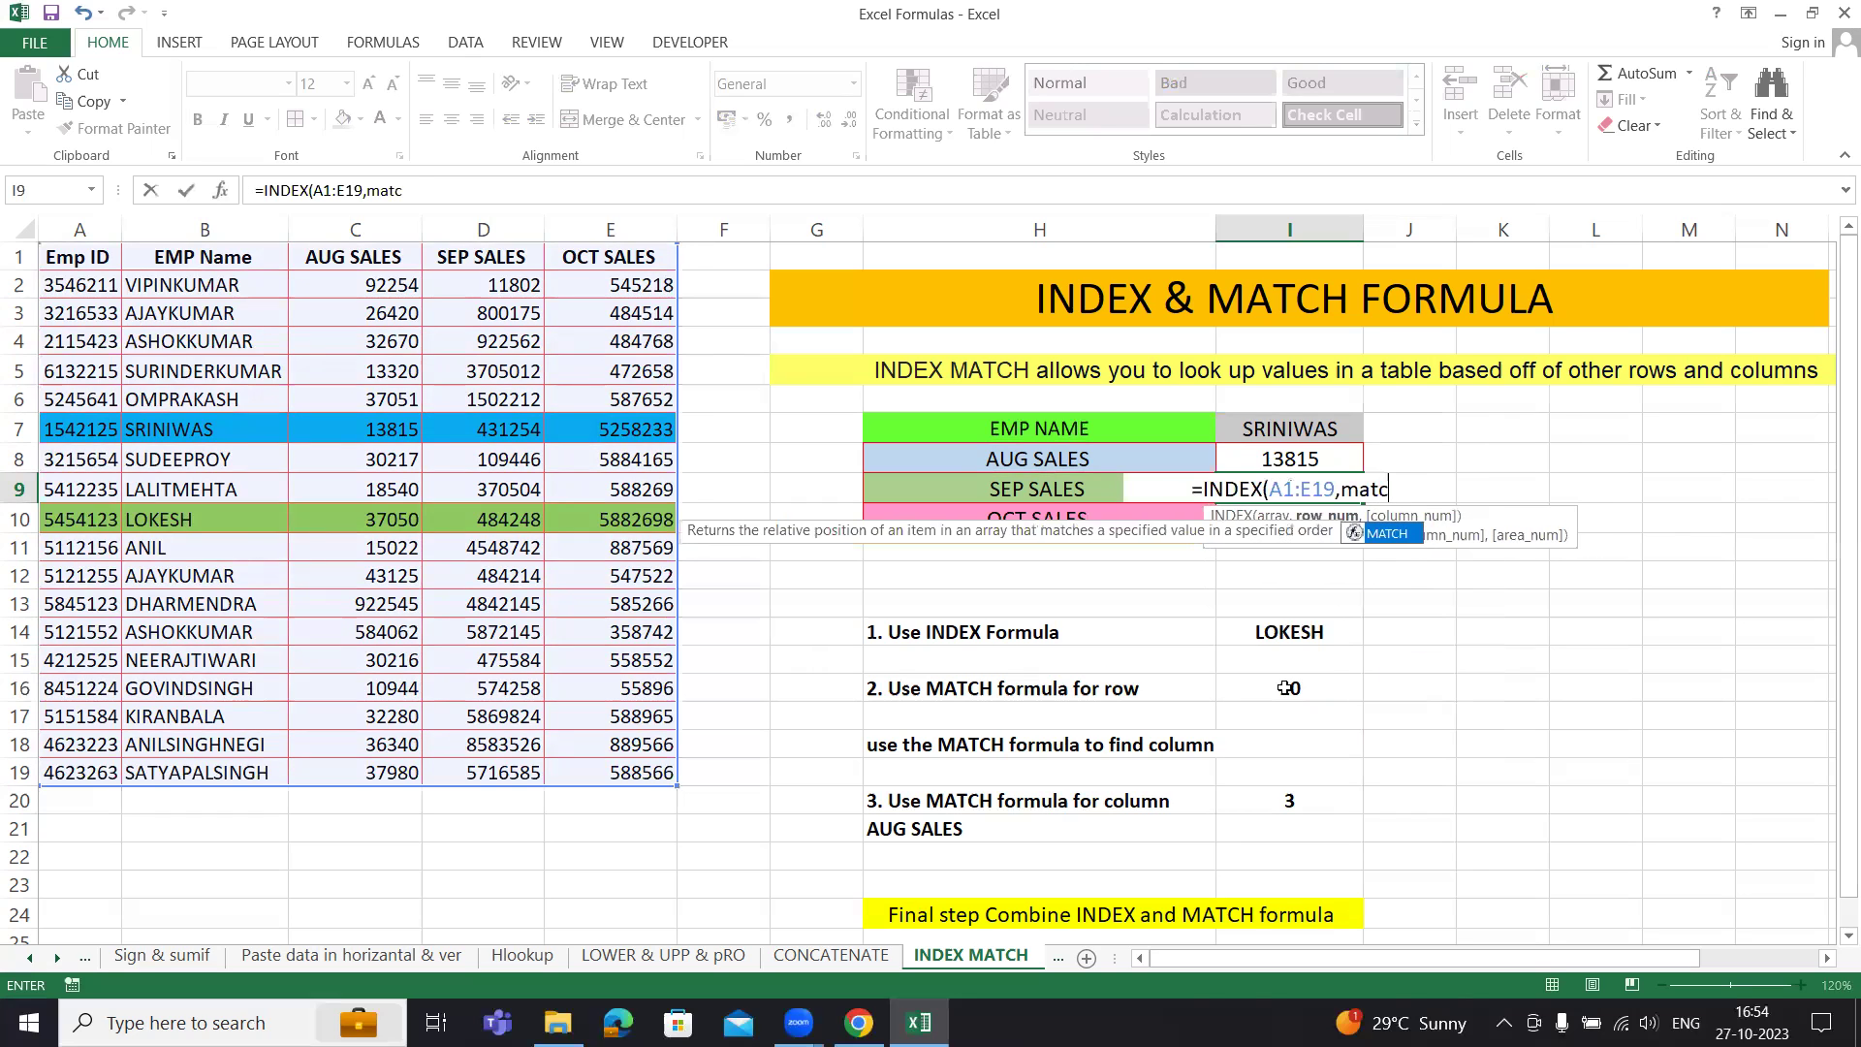
pyautogui.press('Tab')
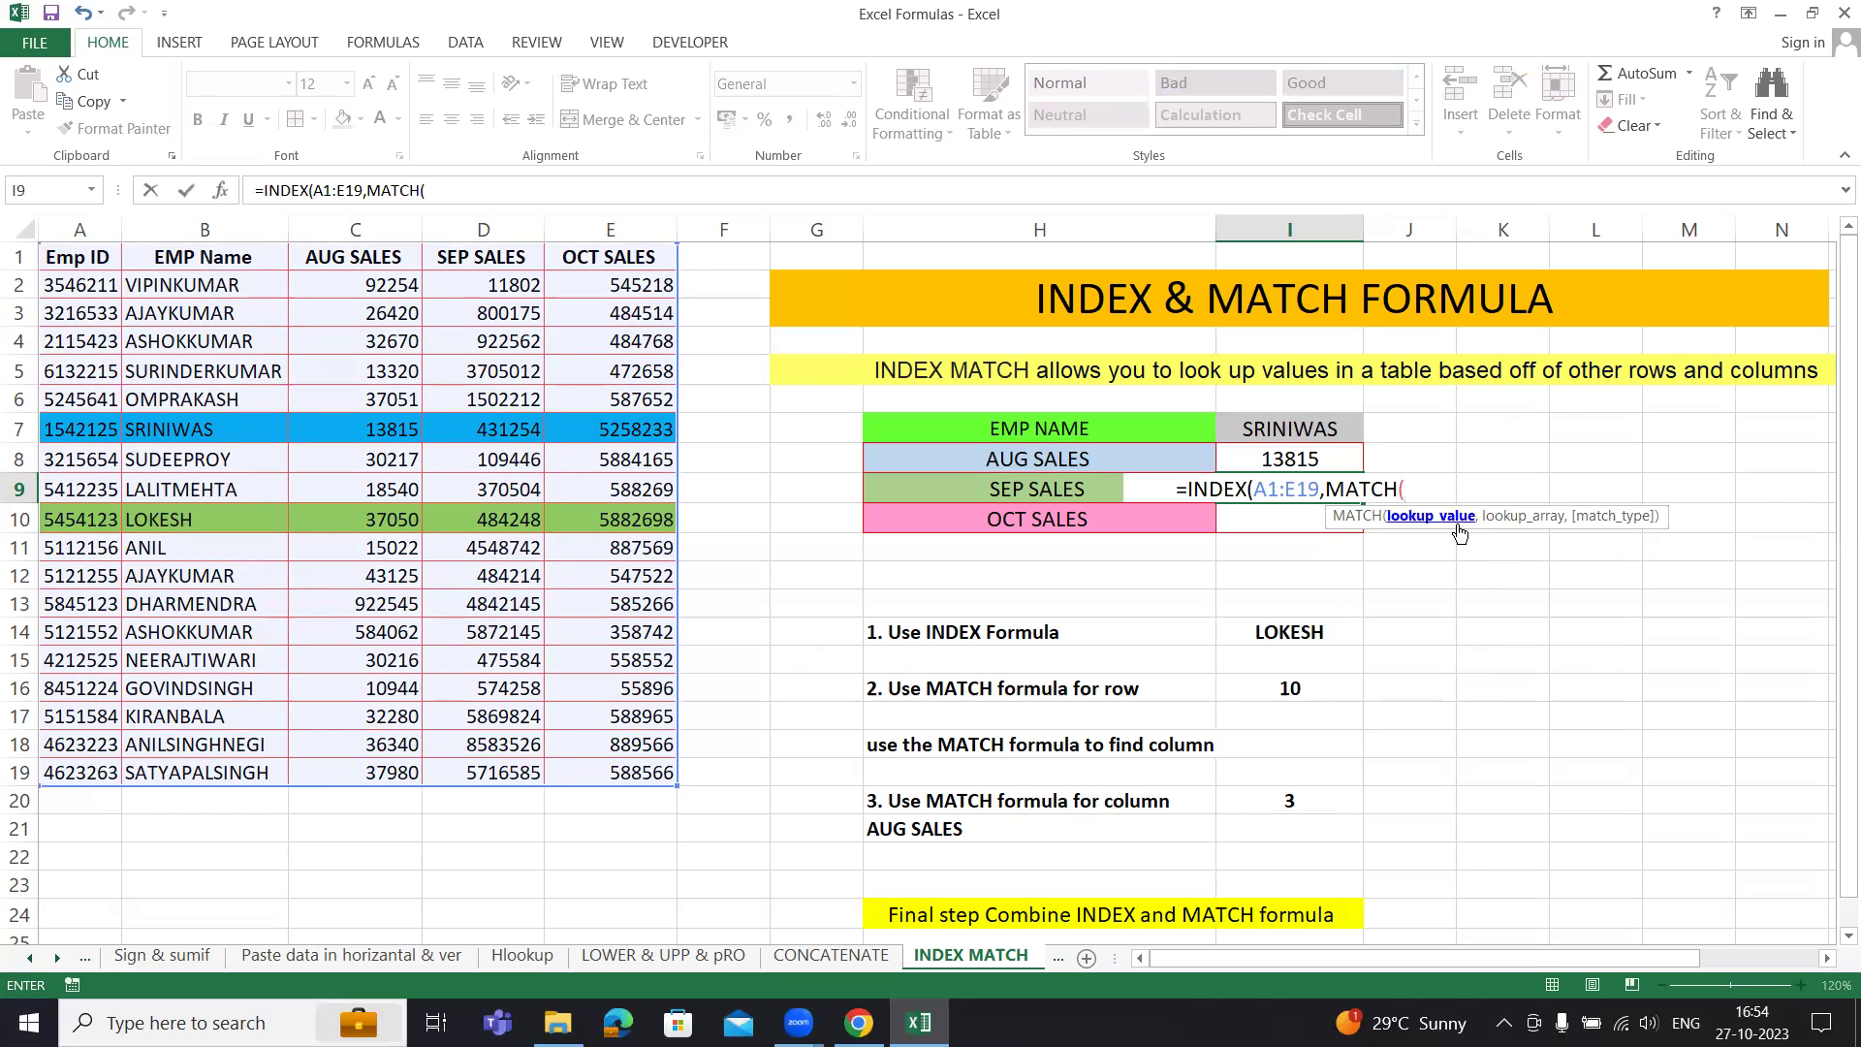
pyautogui.click(1268, 428)
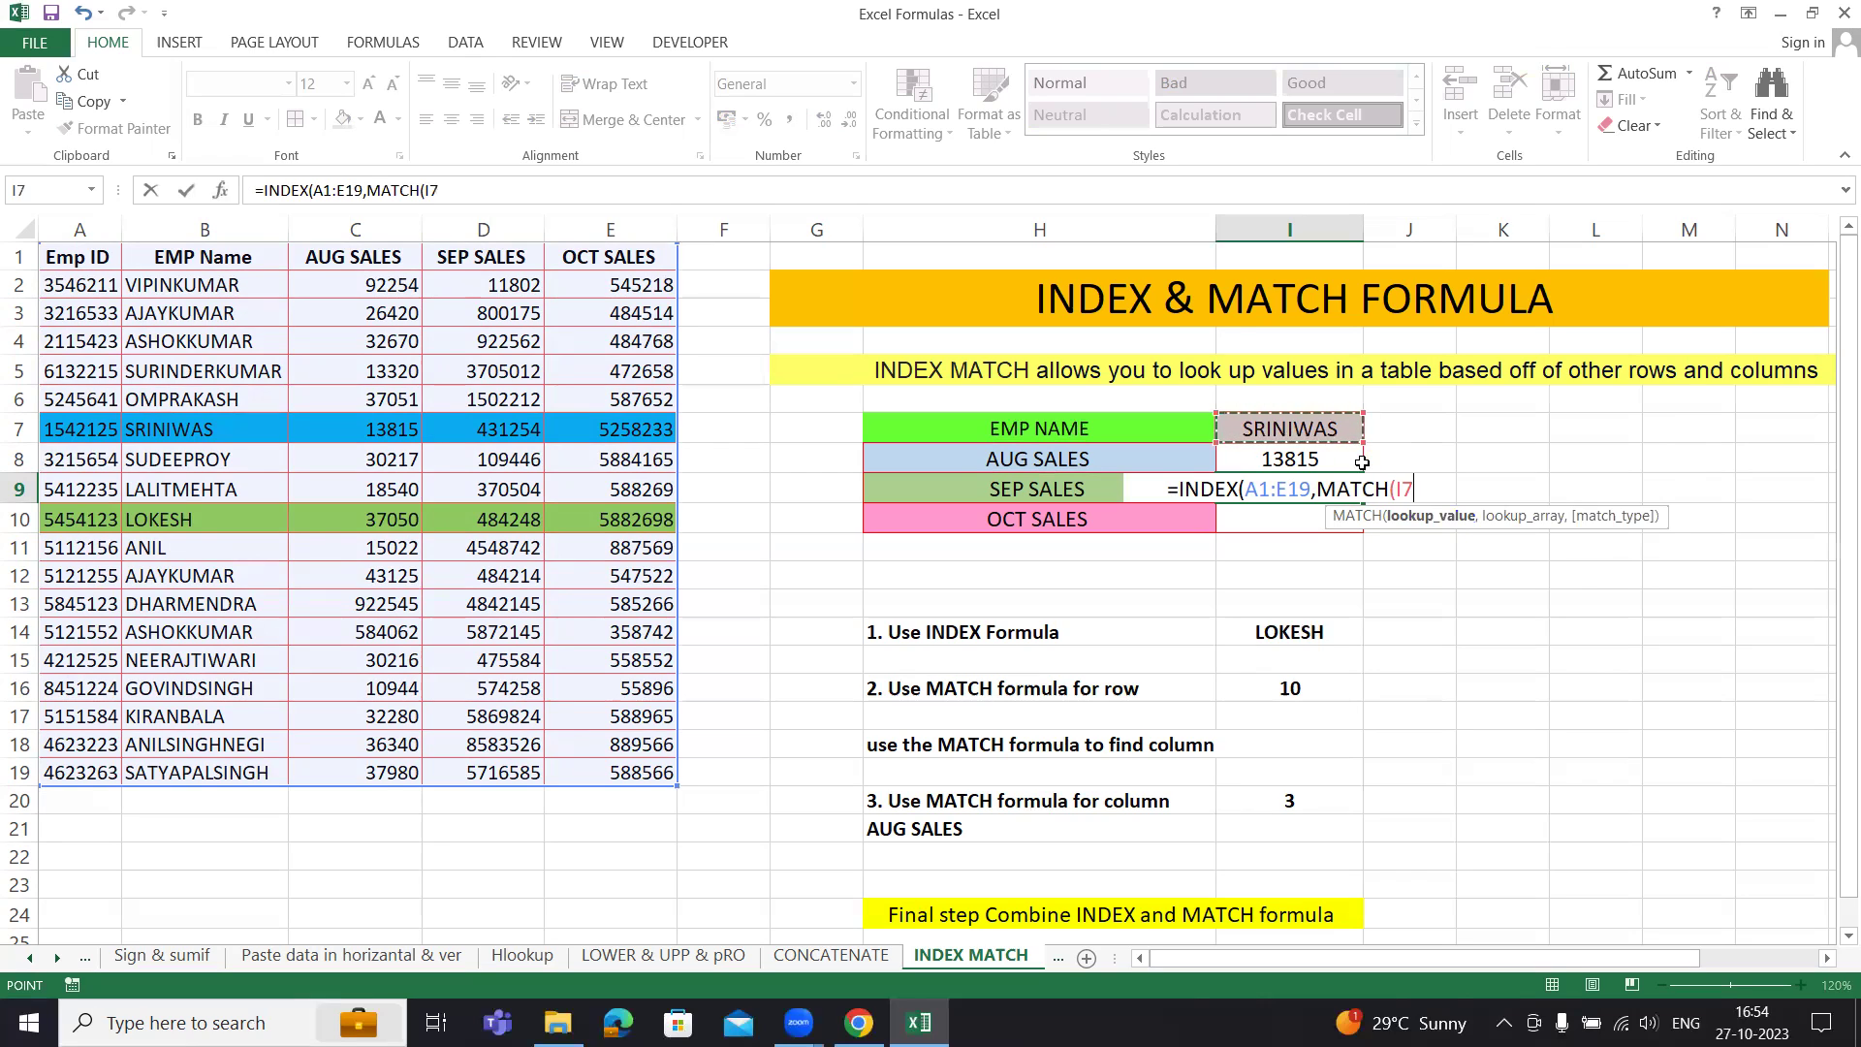
pyautogui.write(',')
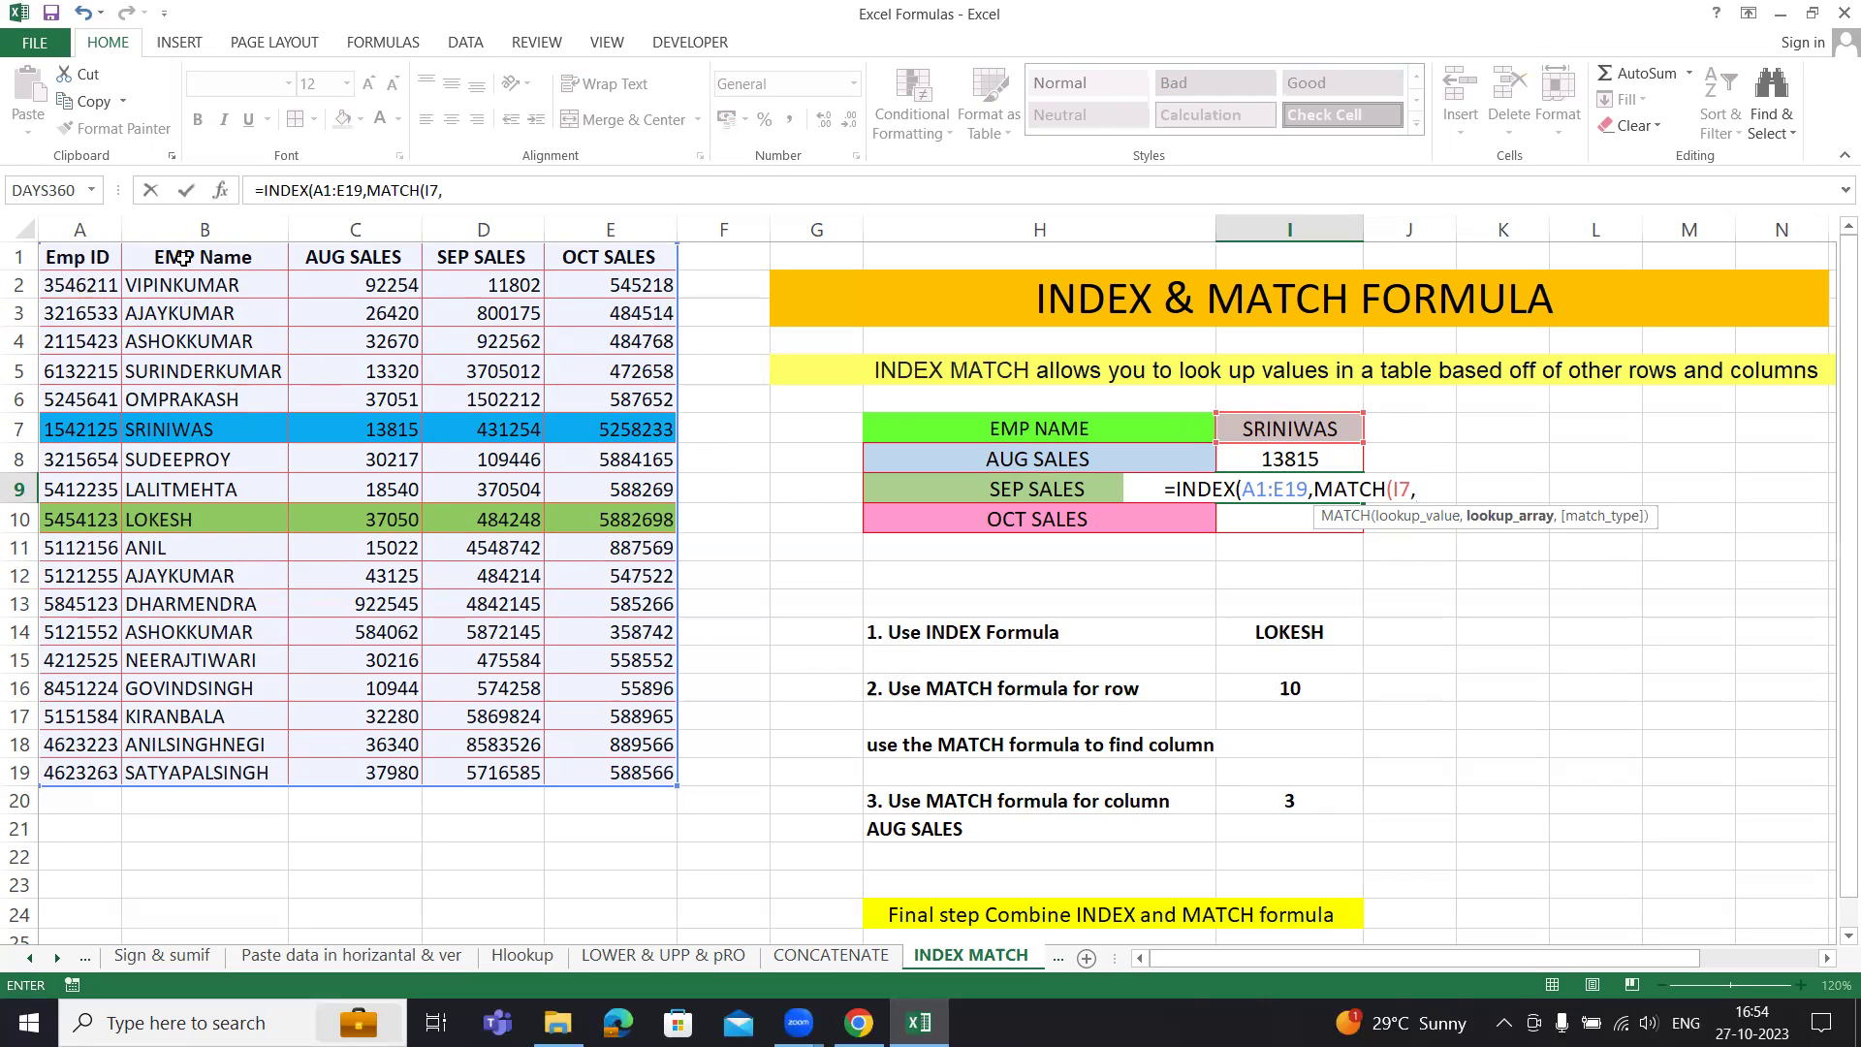
pyautogui.moveTo(189, 256); pyautogui.dragTo(215, 776)
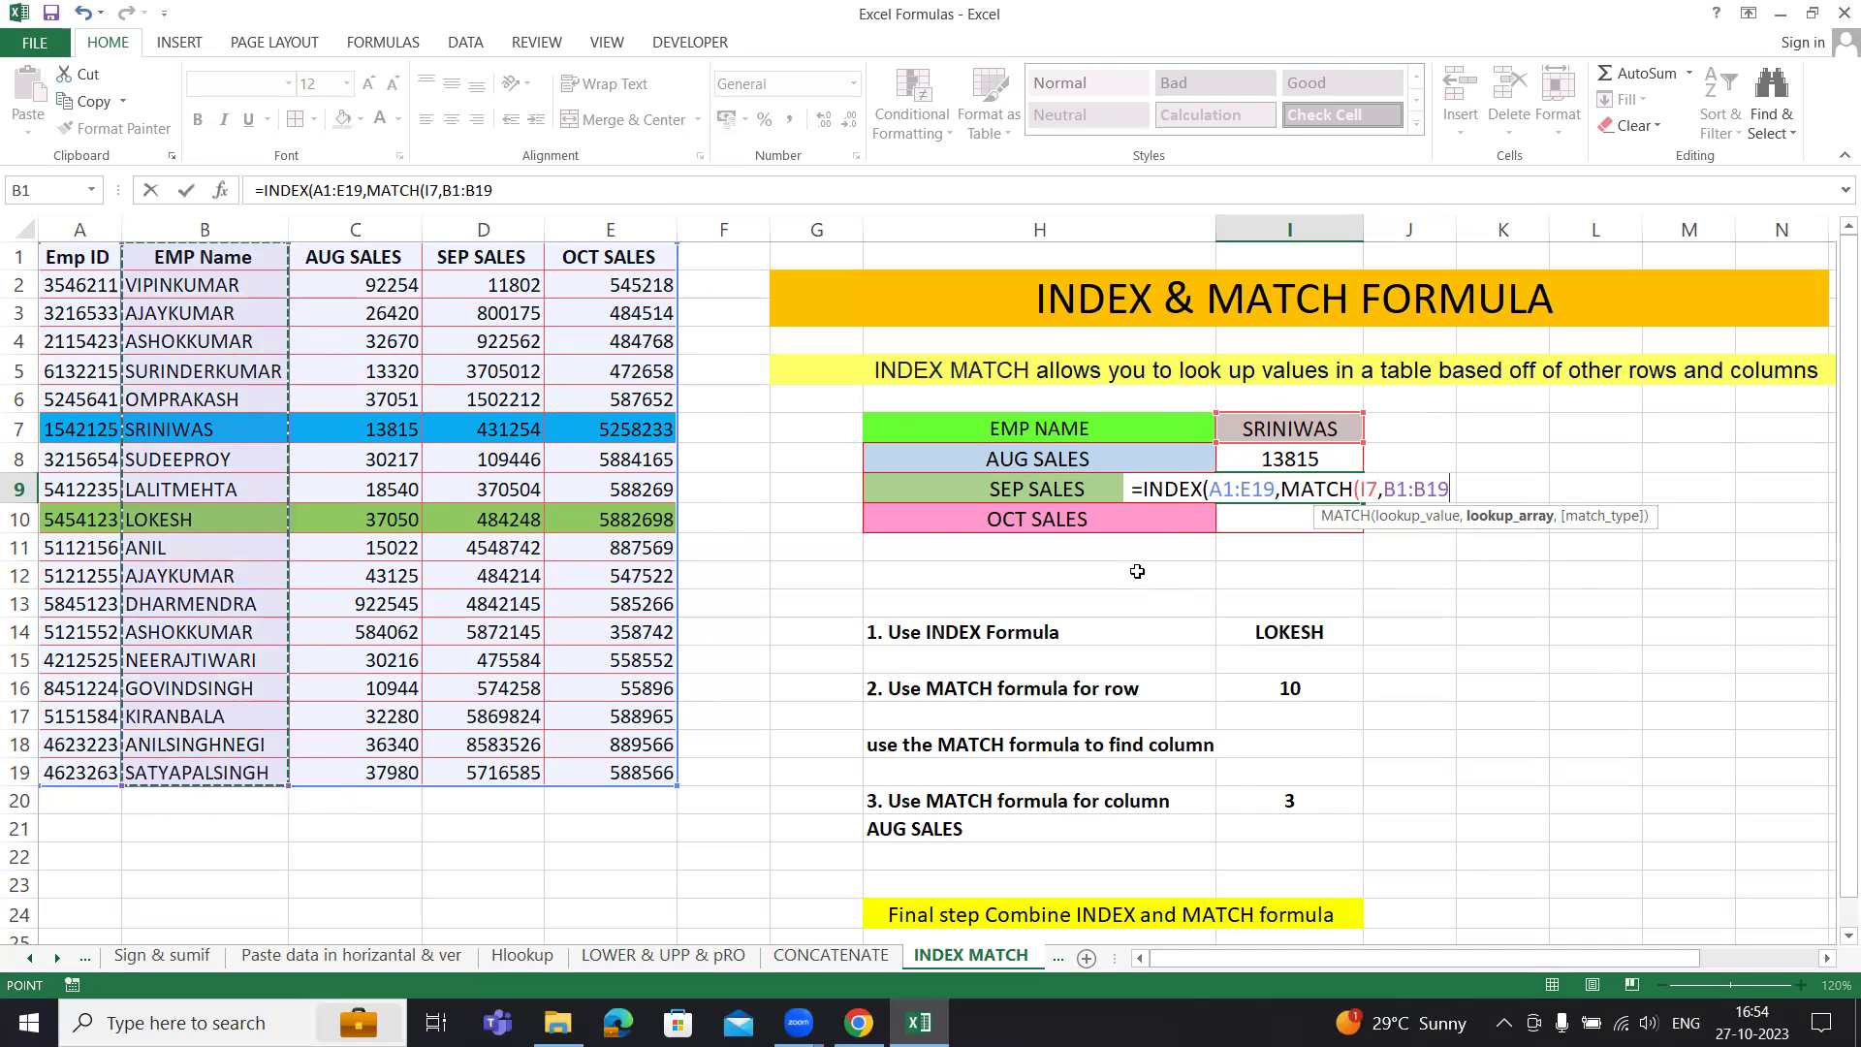
pyautogui.write(',0')
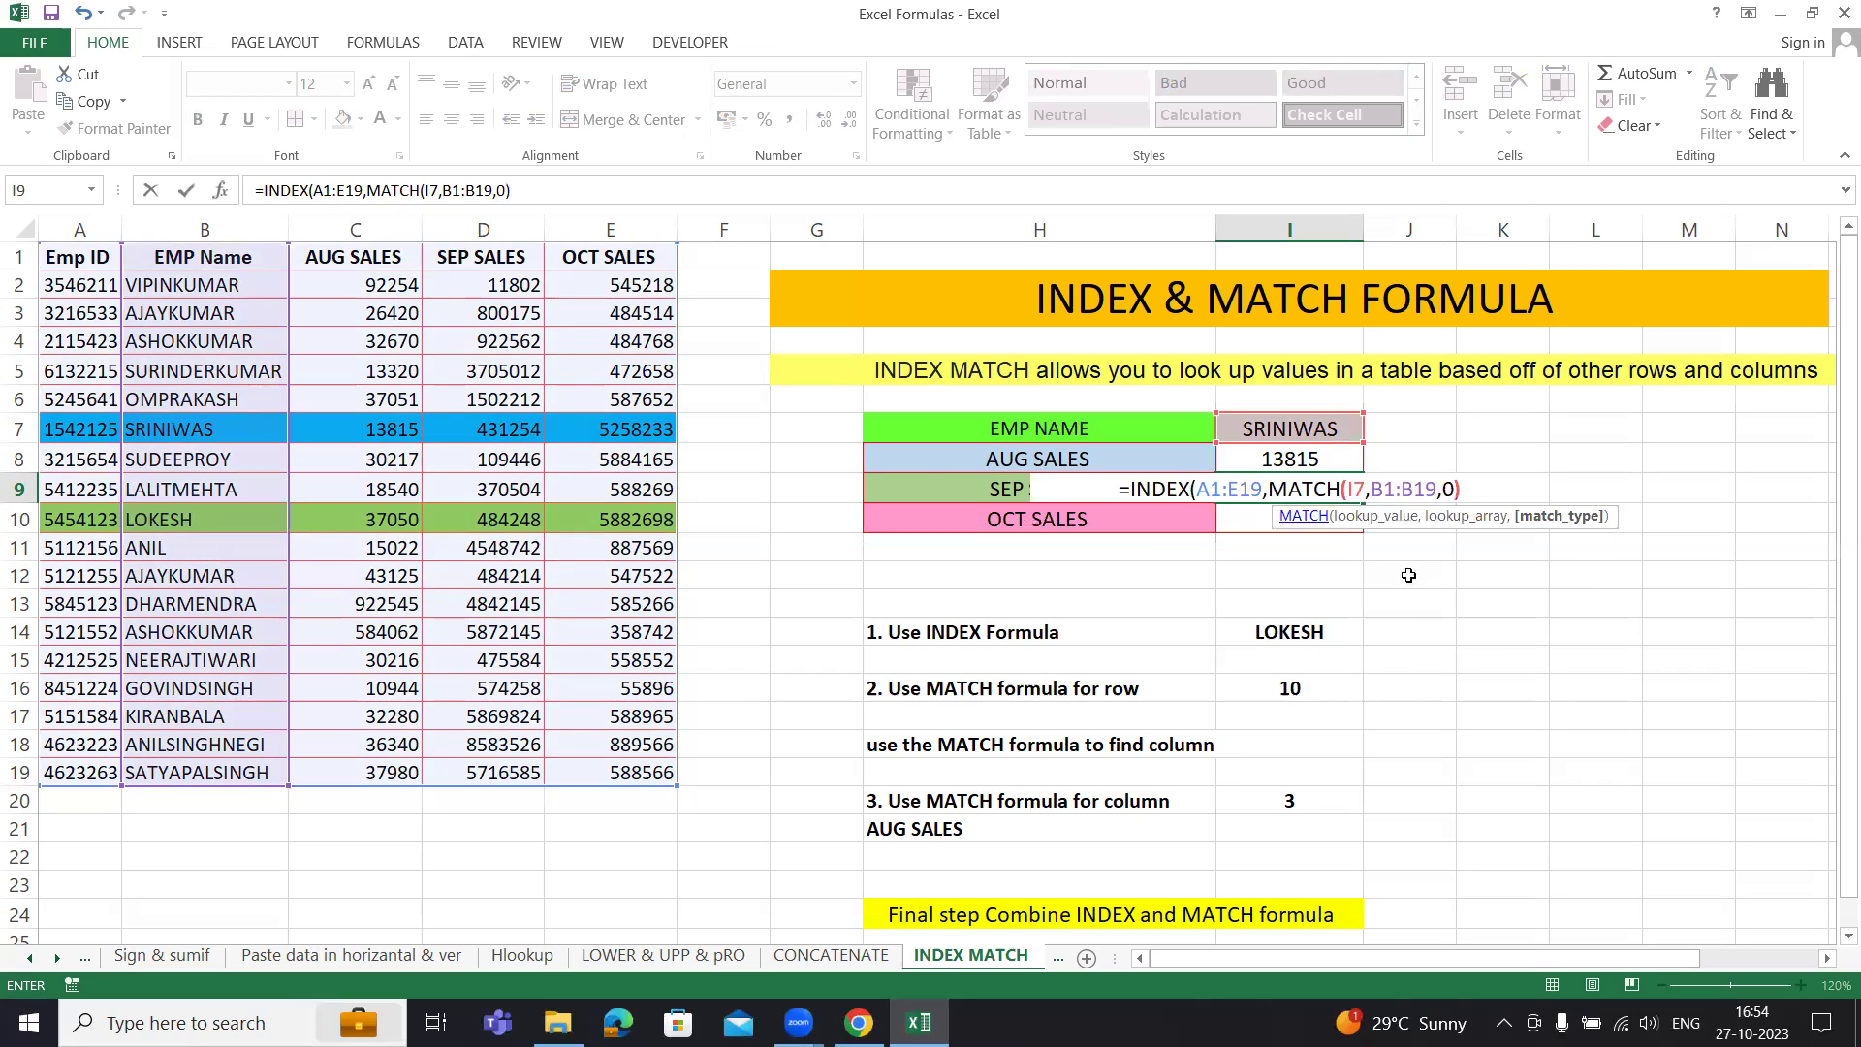
pyautogui.write(')')
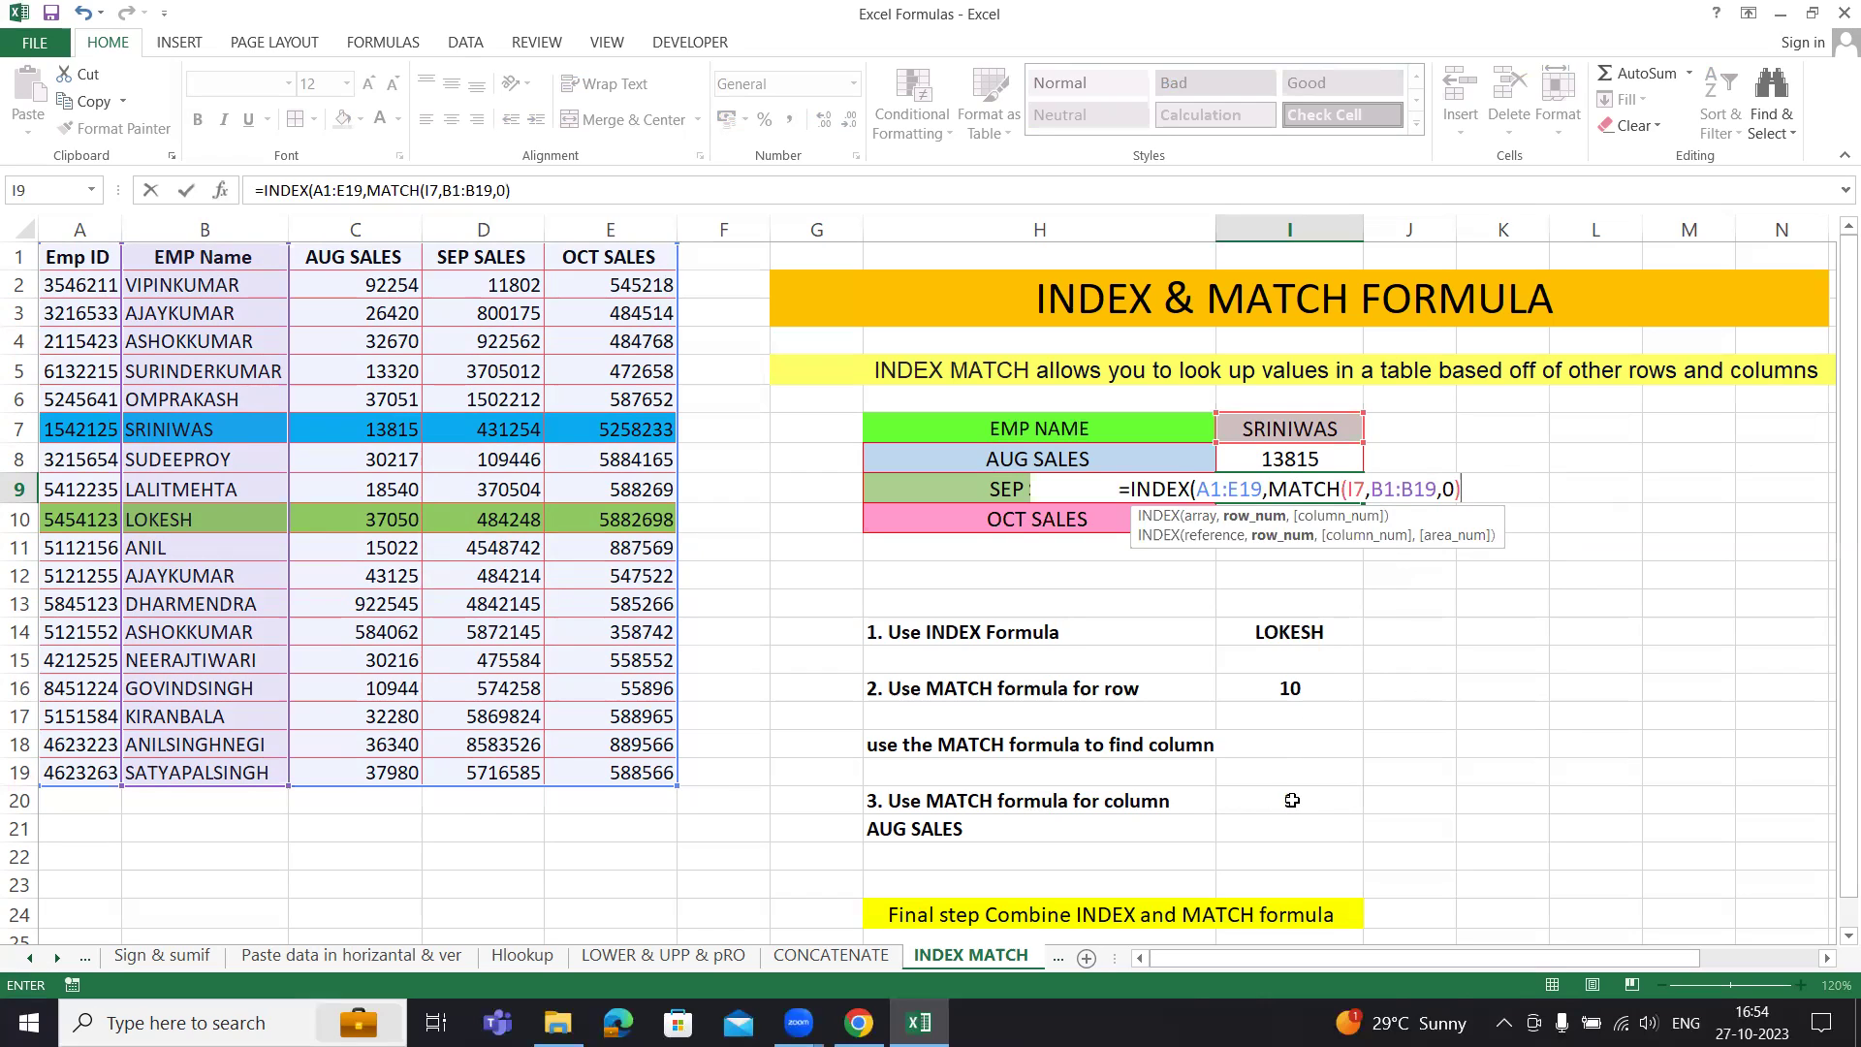
# Step: Add column lookup MATCH(H9,A1:E1,0) for SEP SALES and commit, returning 431254
pyautogui.write(',')
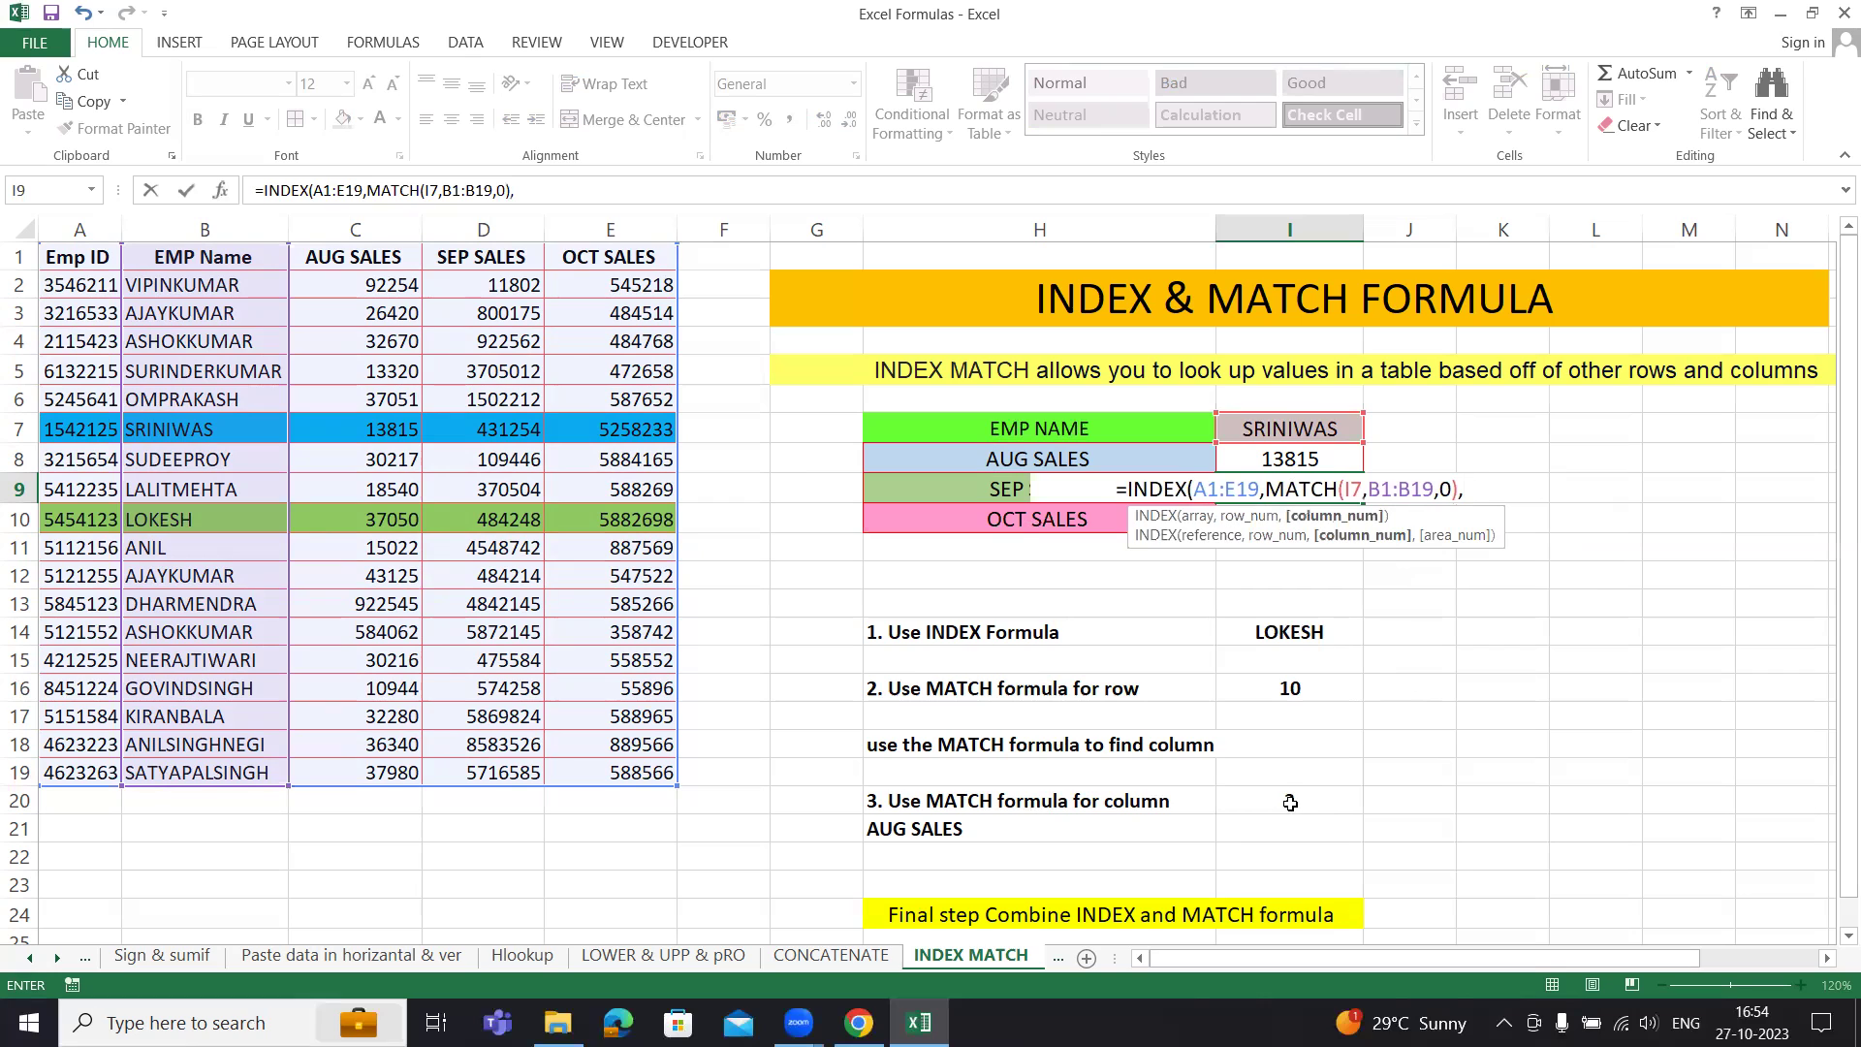
pyautogui.write('mat')
pyautogui.press('Tab')
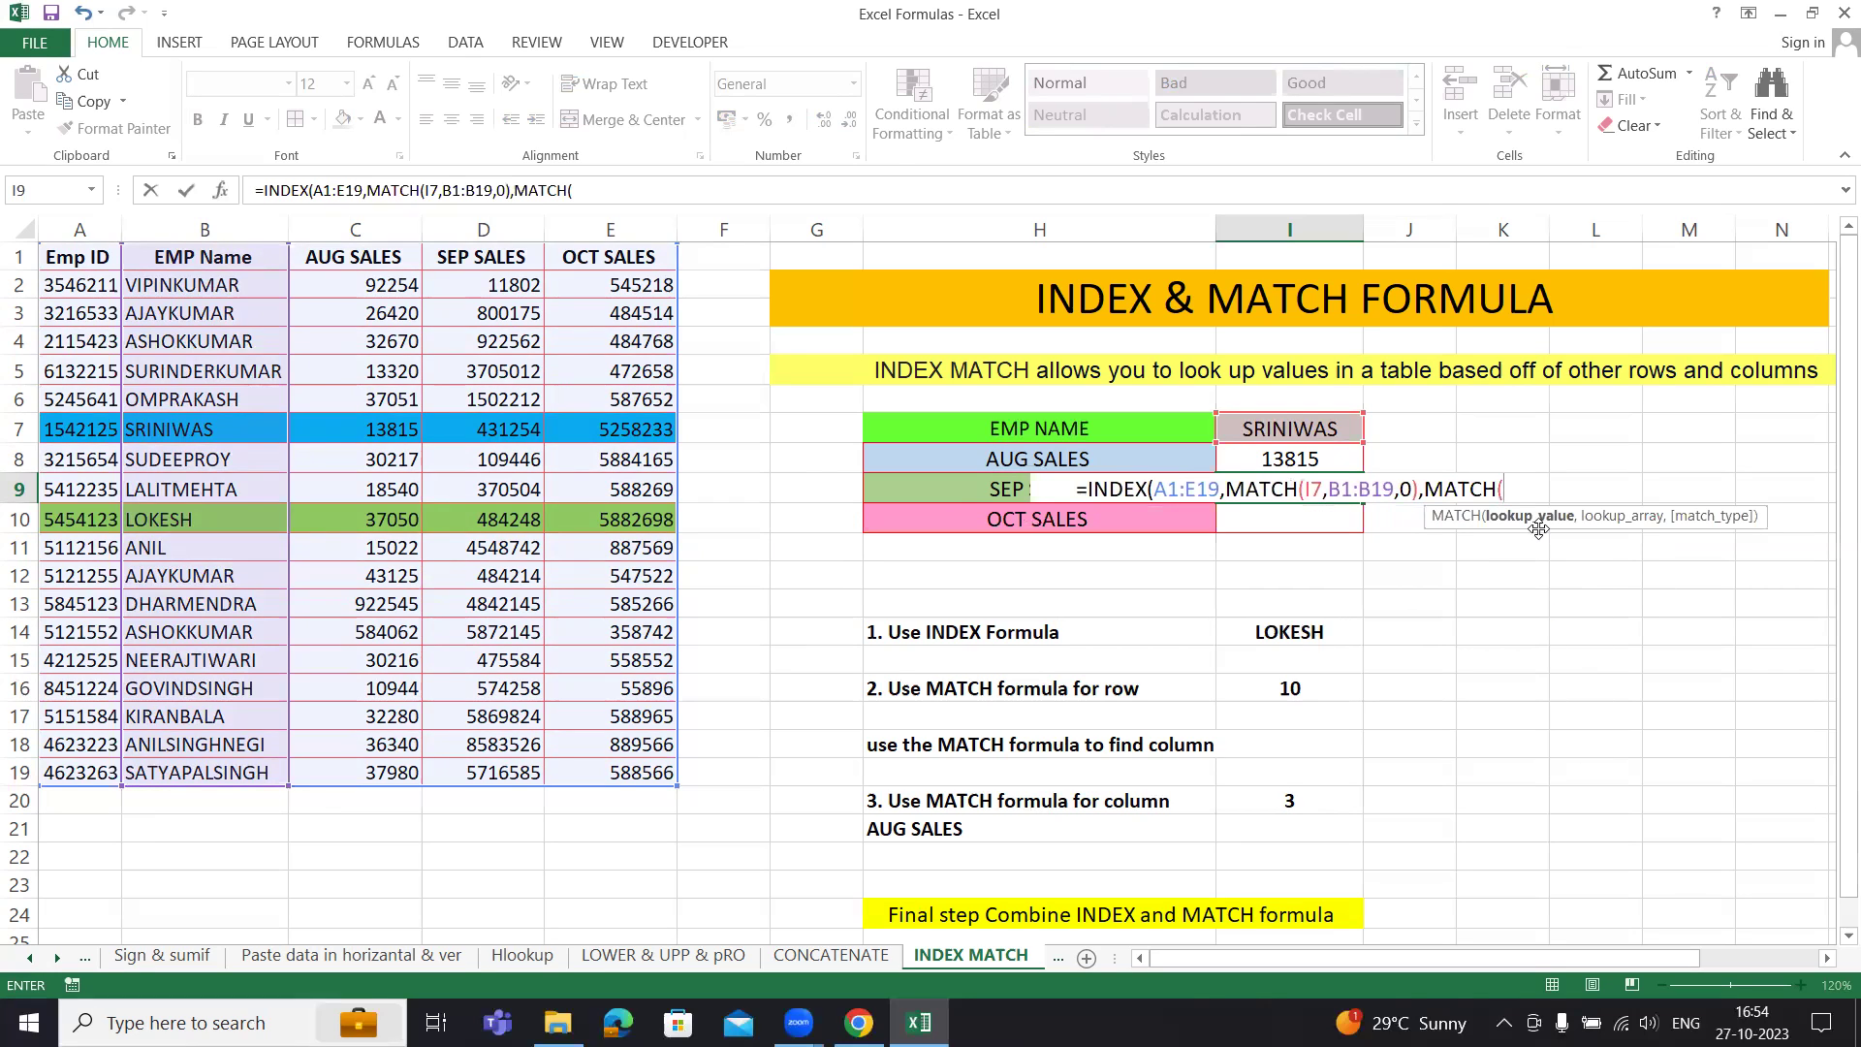
pyautogui.click(978, 488)
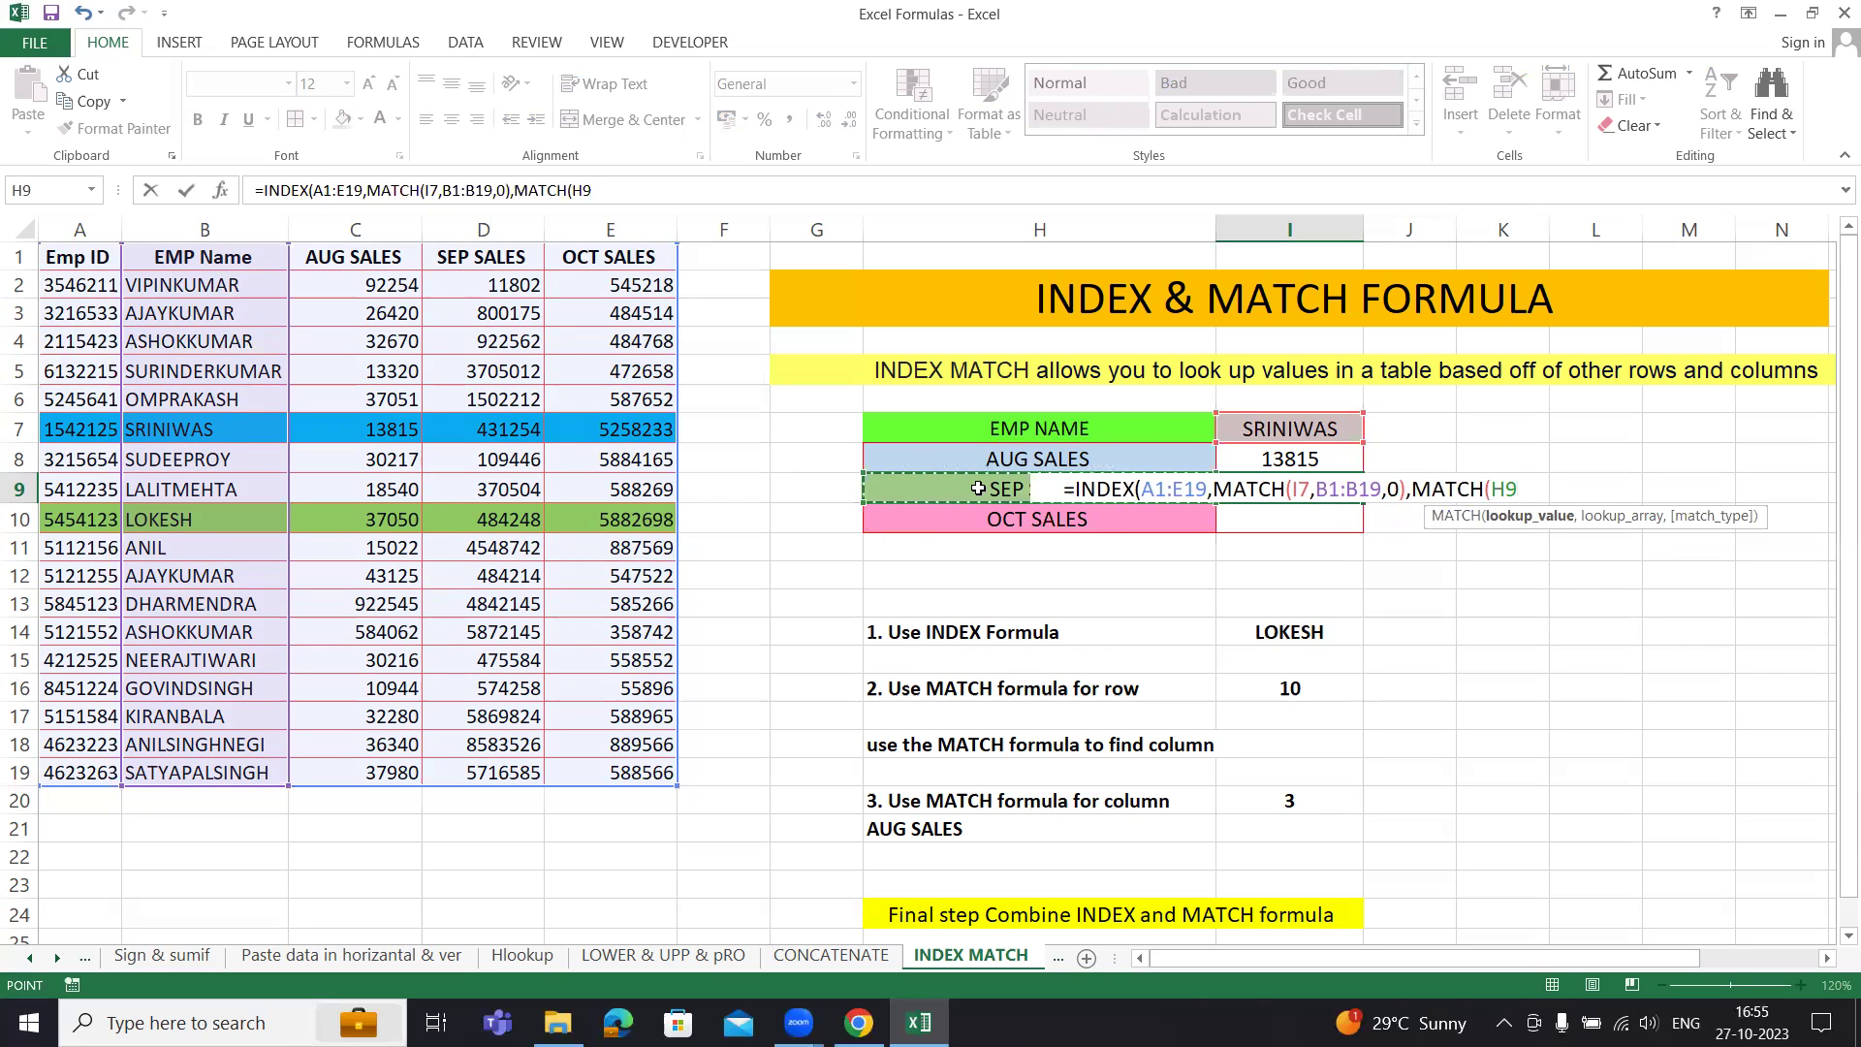
pyautogui.write(',')
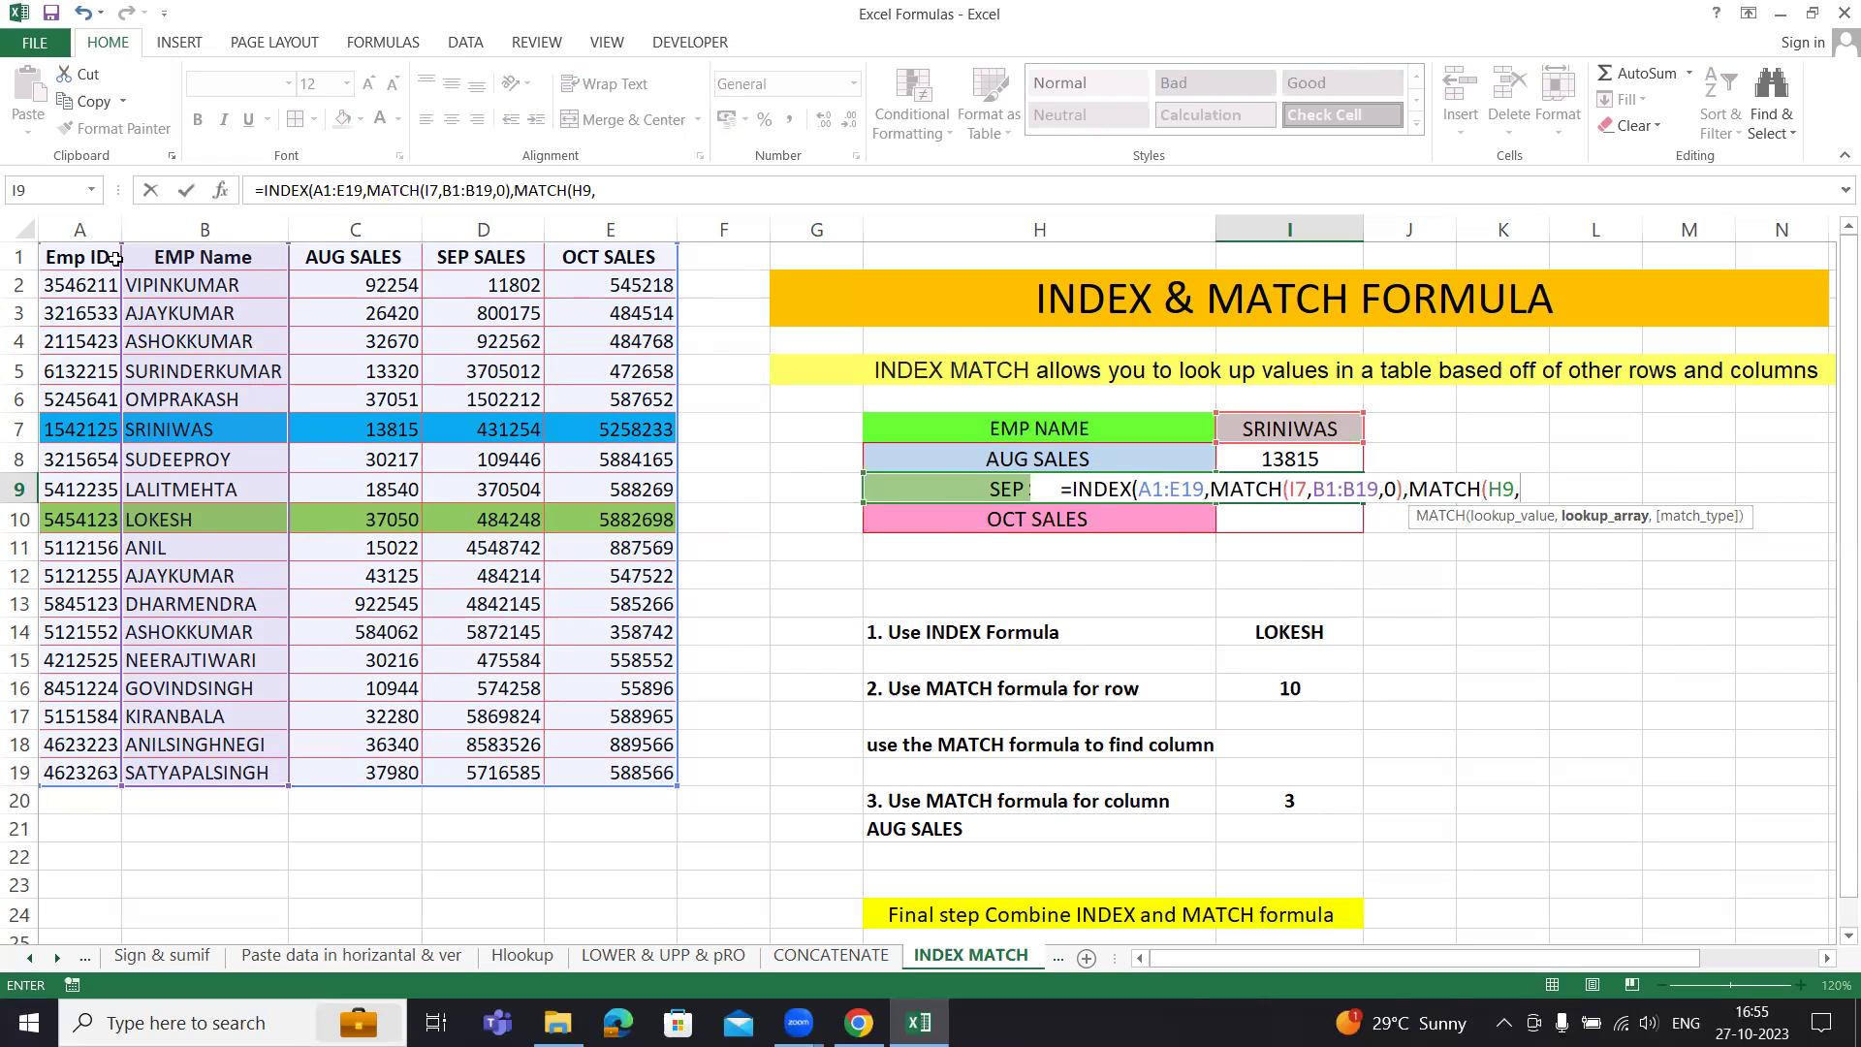
pyautogui.moveTo(54, 254); pyautogui.dragTo(613, 256)
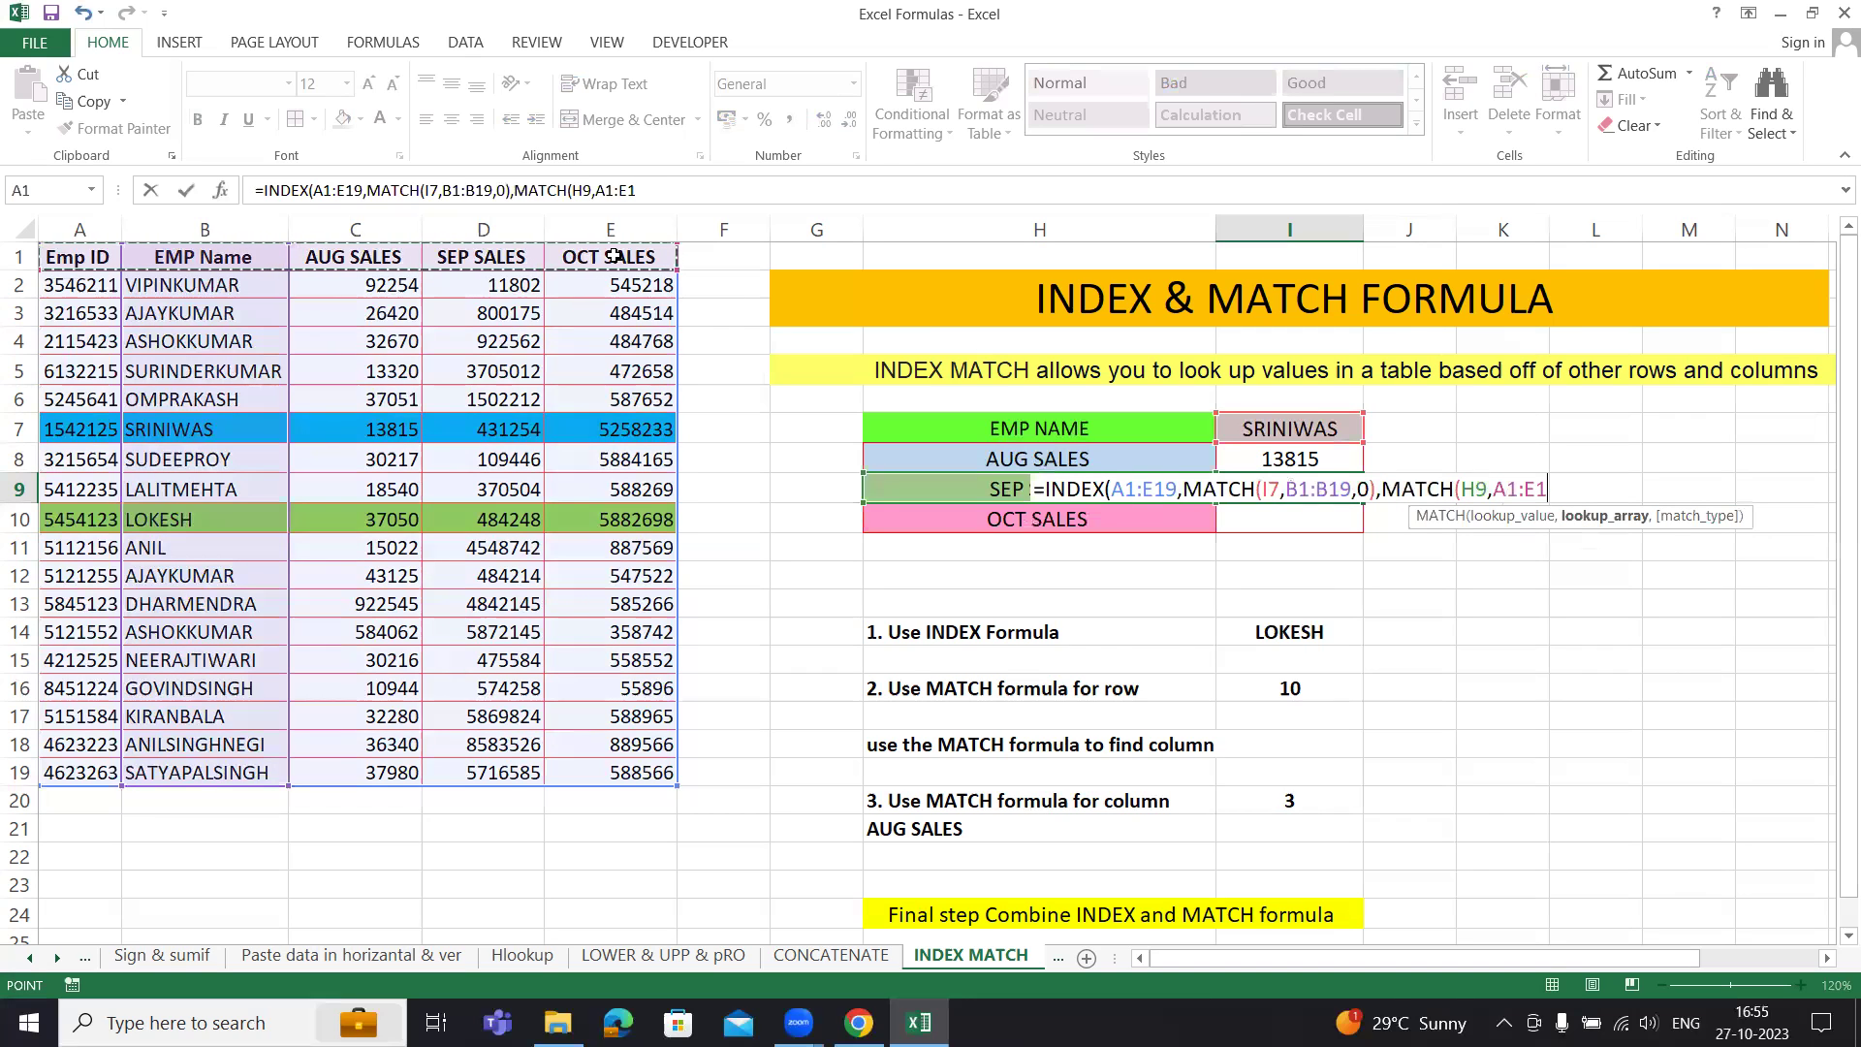
pyautogui.write(',')
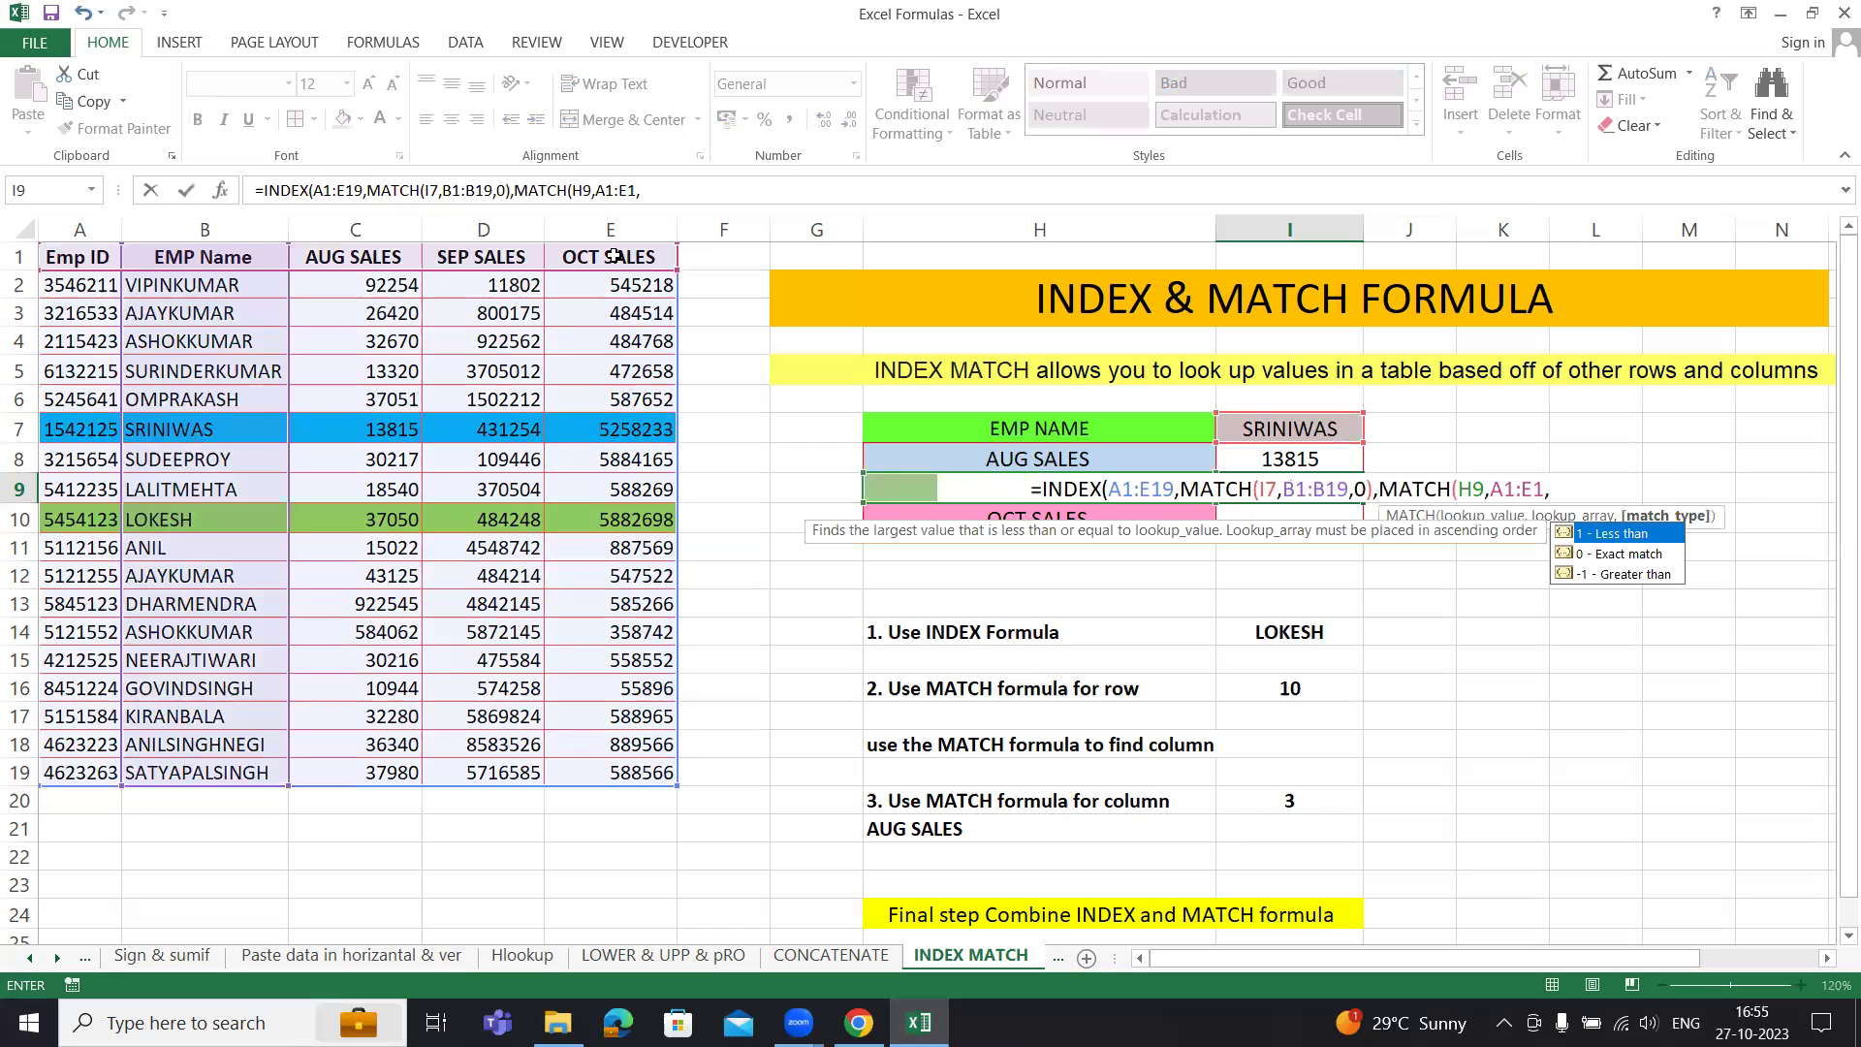
pyautogui.write('0)')
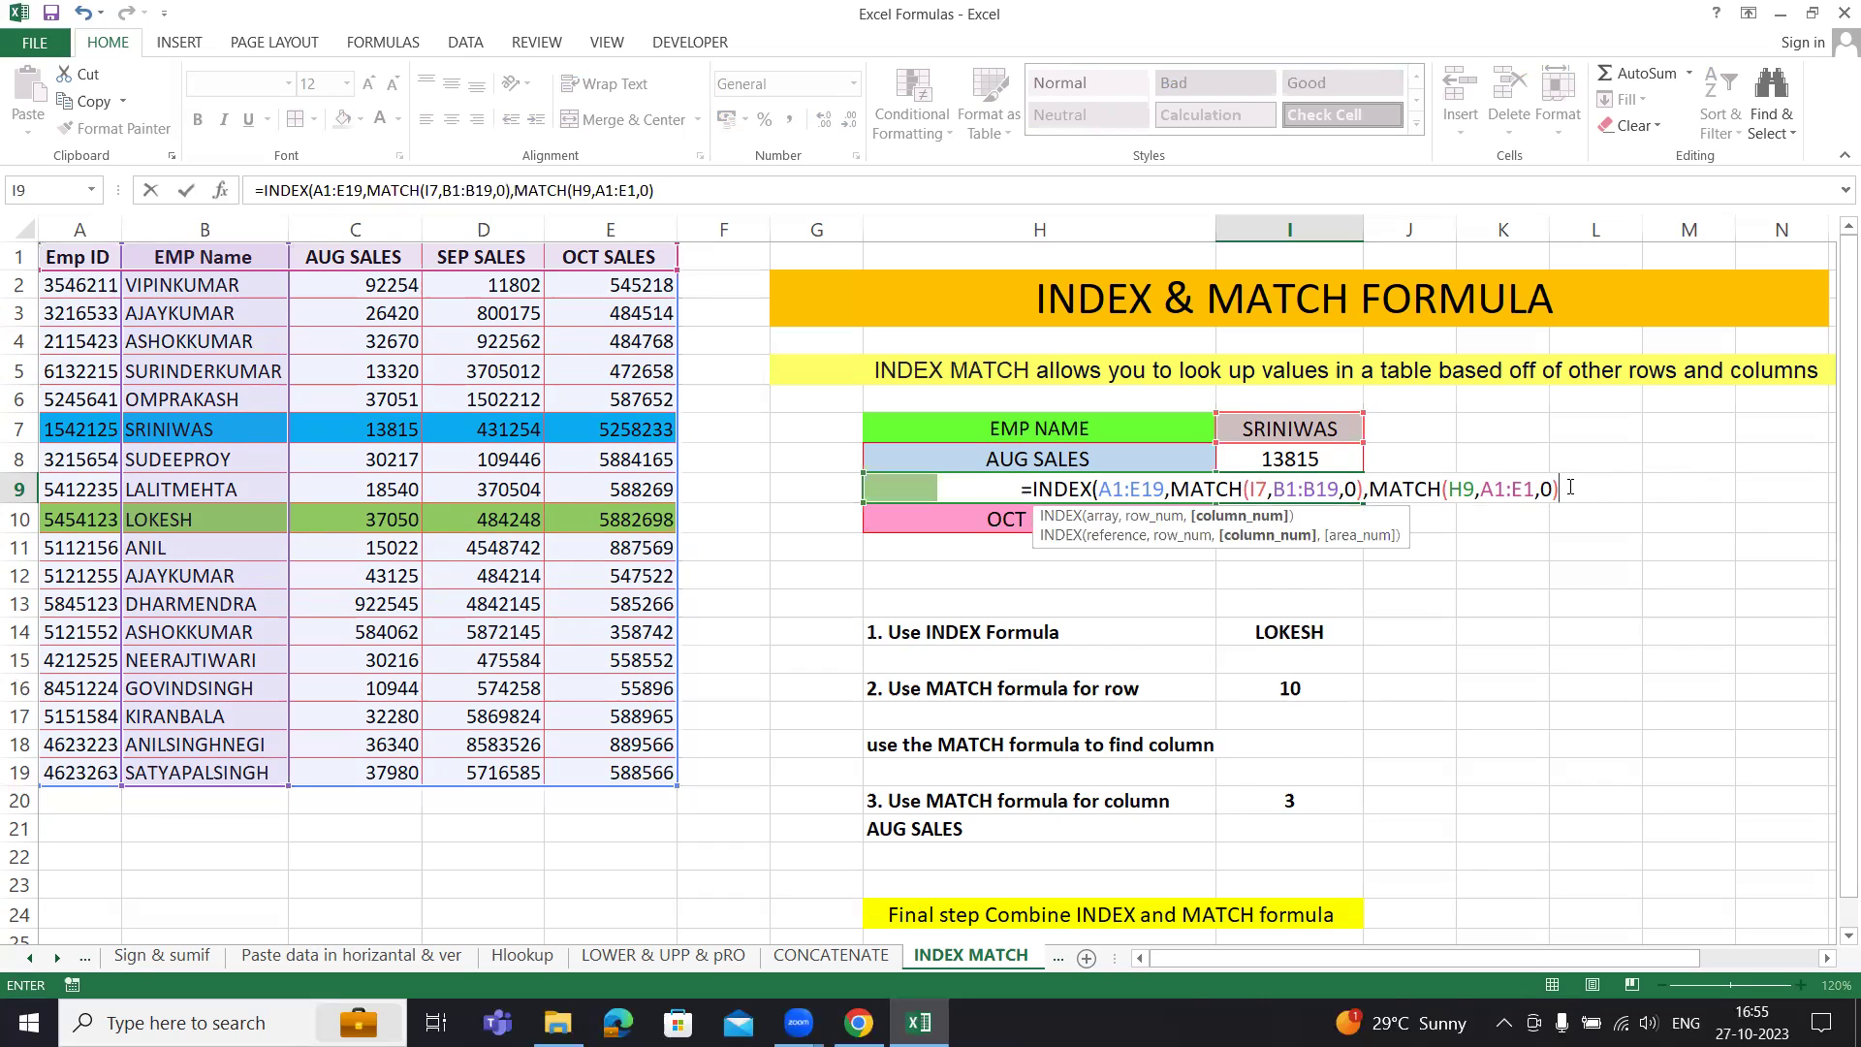
pyautogui.write(')')
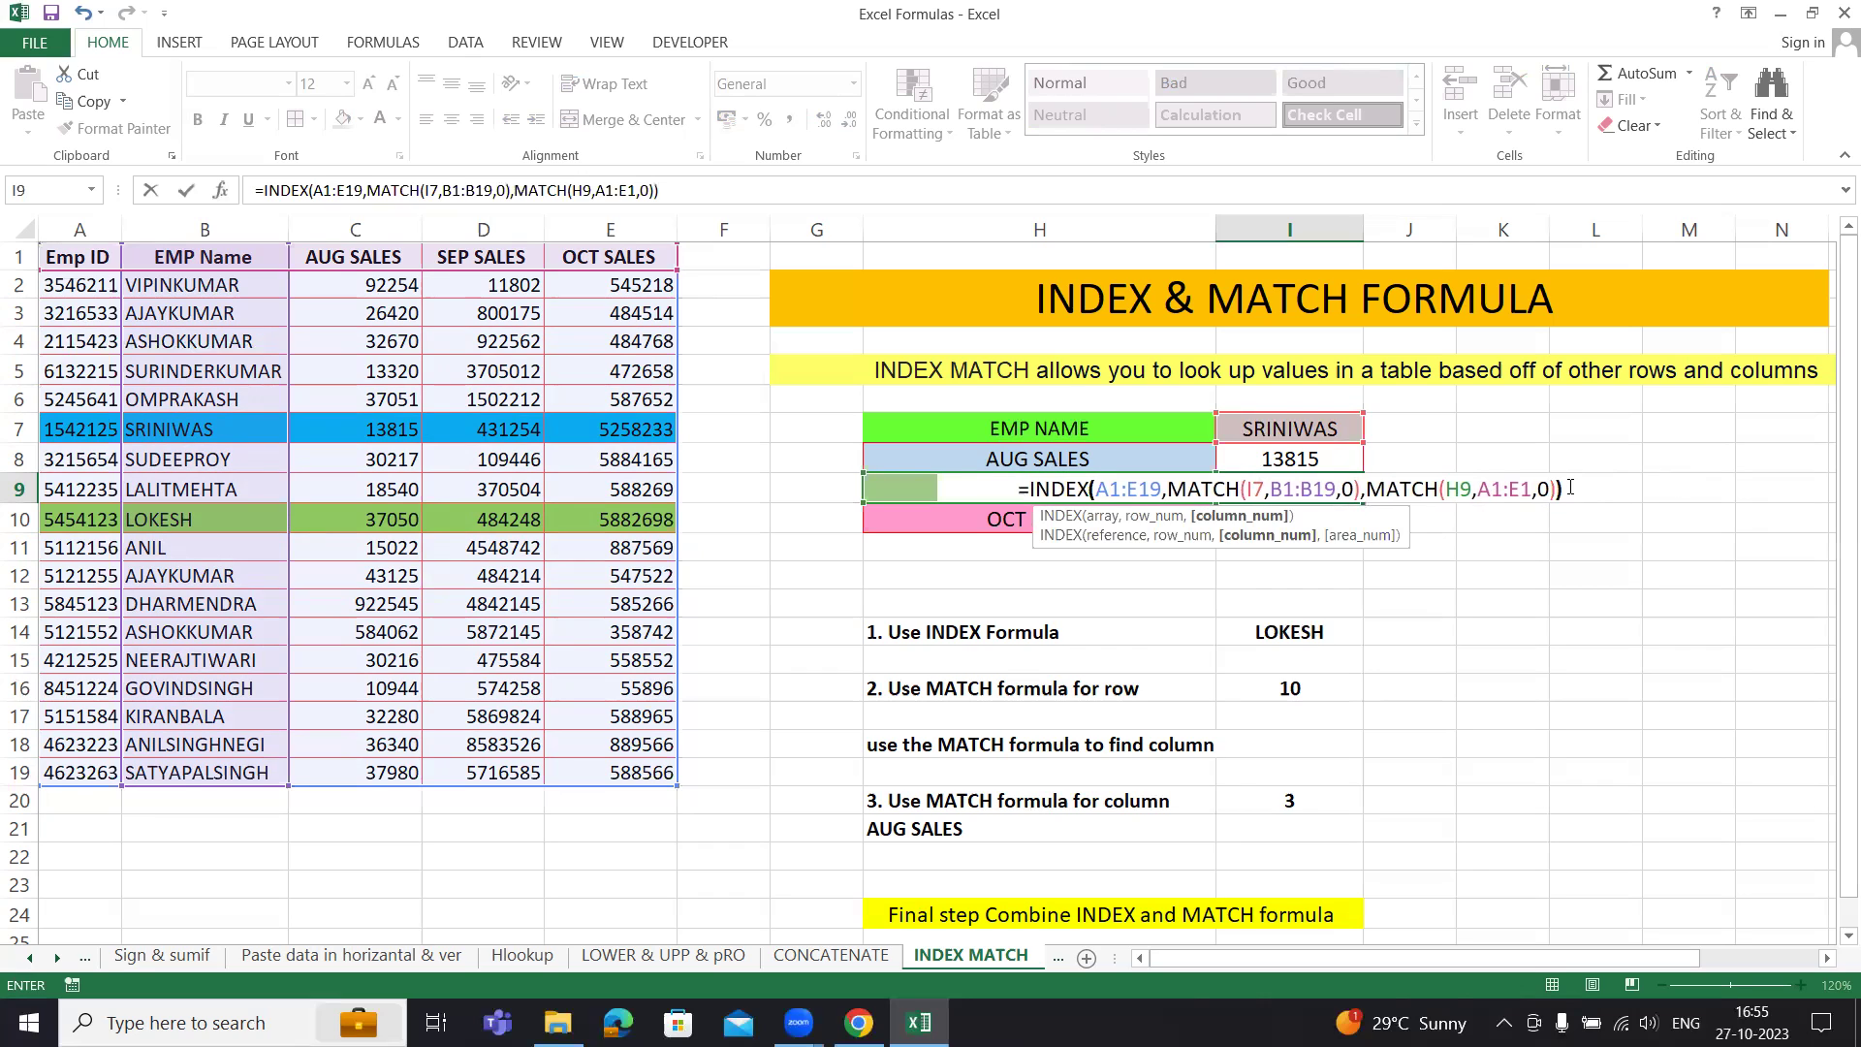
pyautogui.press('Return')
pyautogui.click(1323, 490)
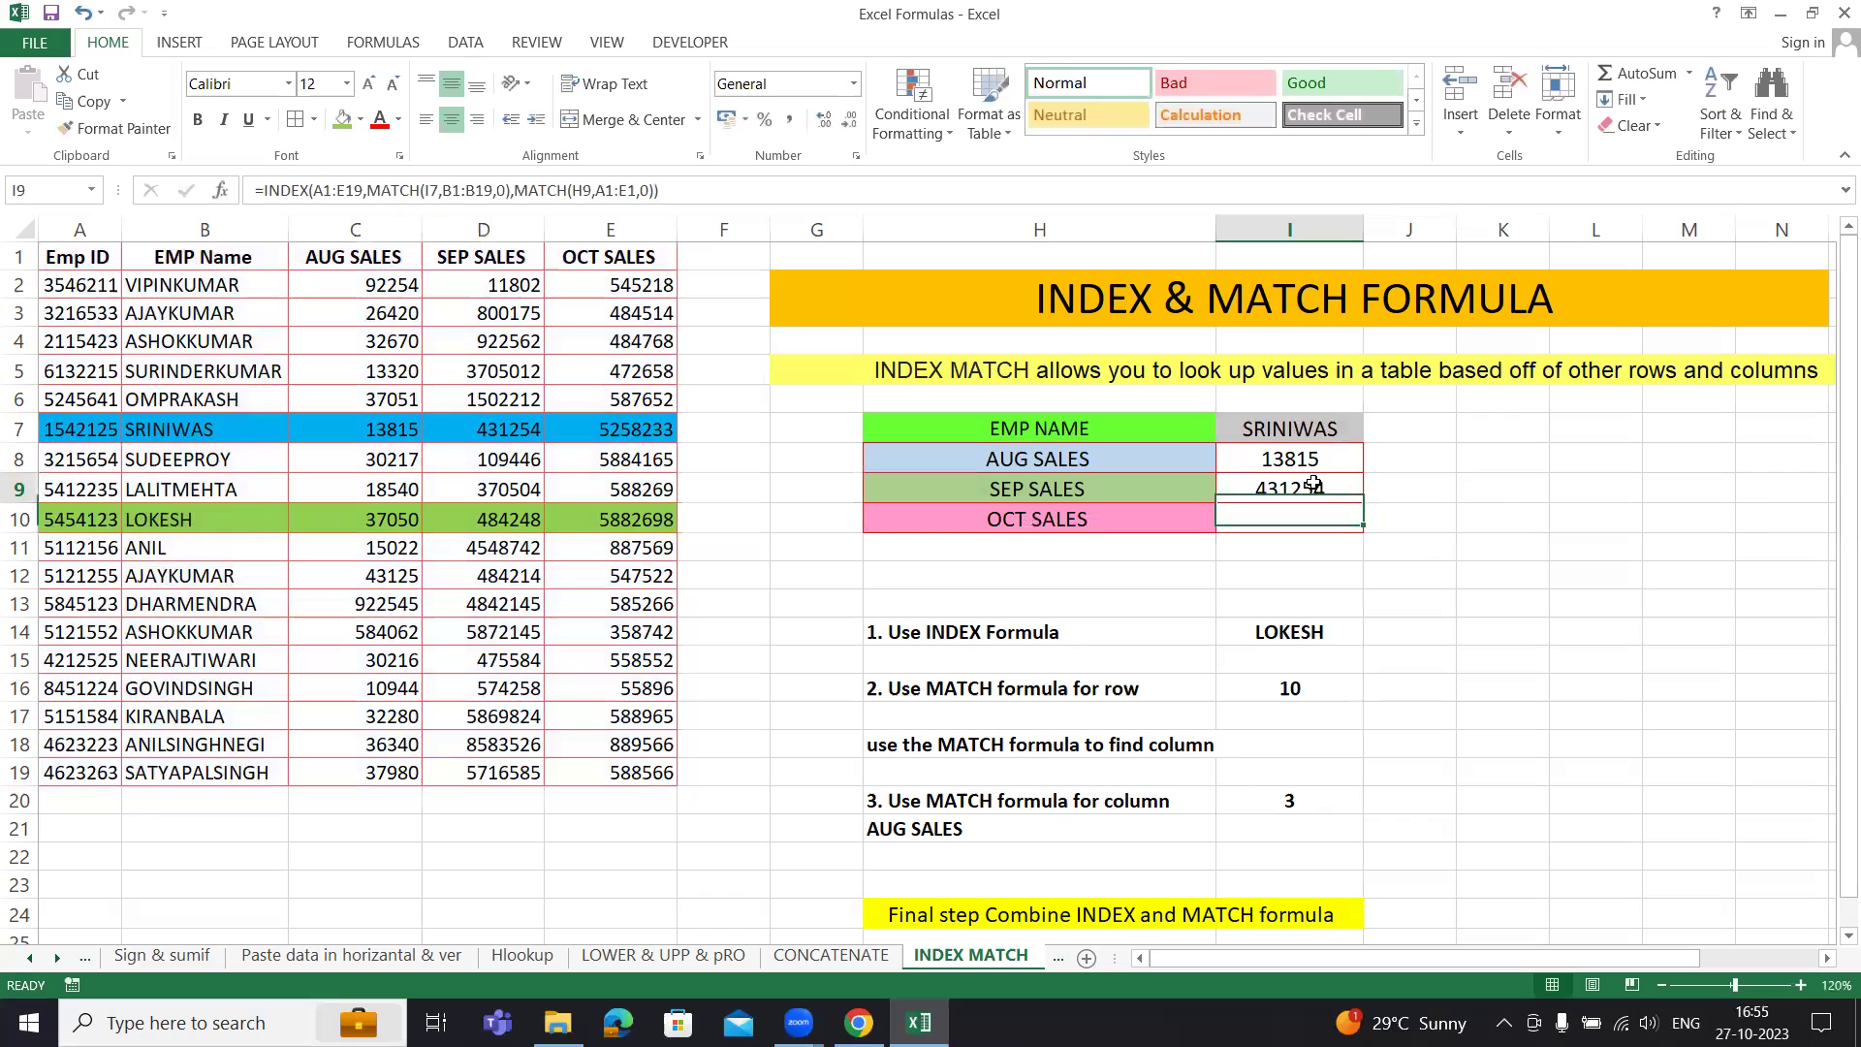
pyautogui.click(471, 429)
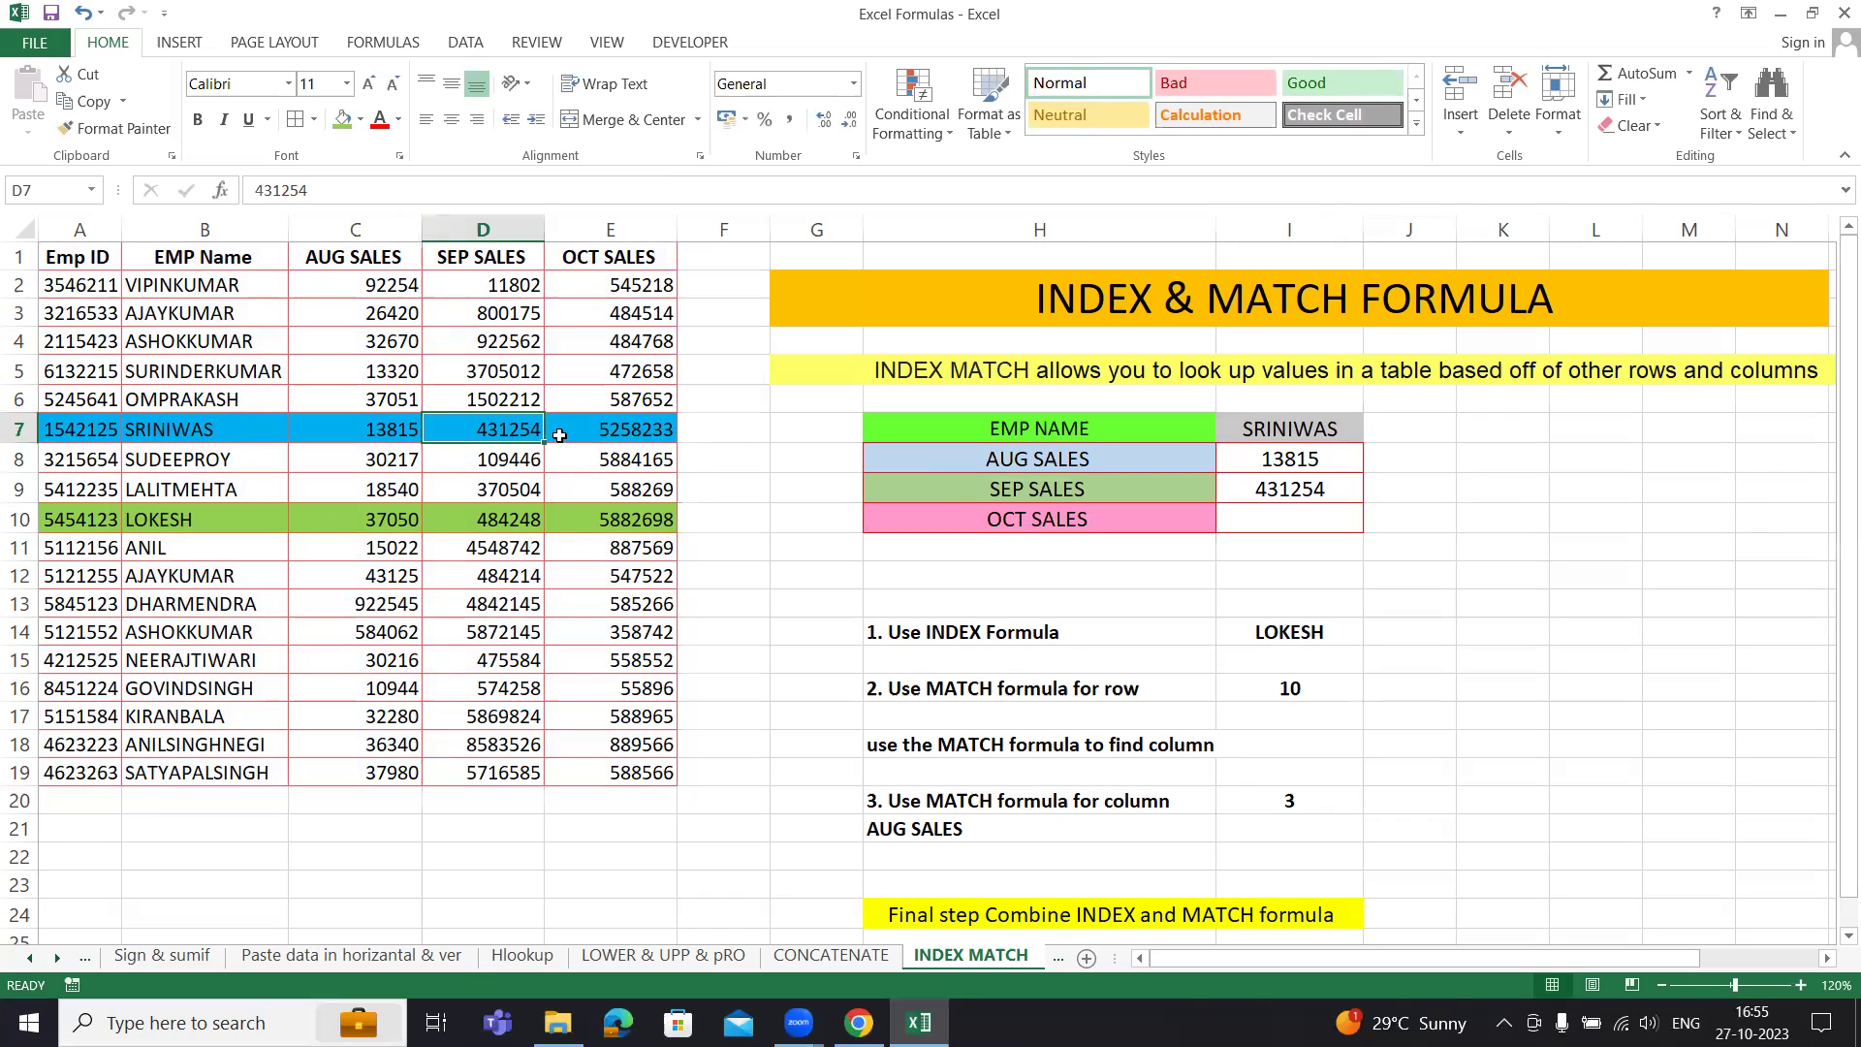
pyautogui.click(1275, 524)
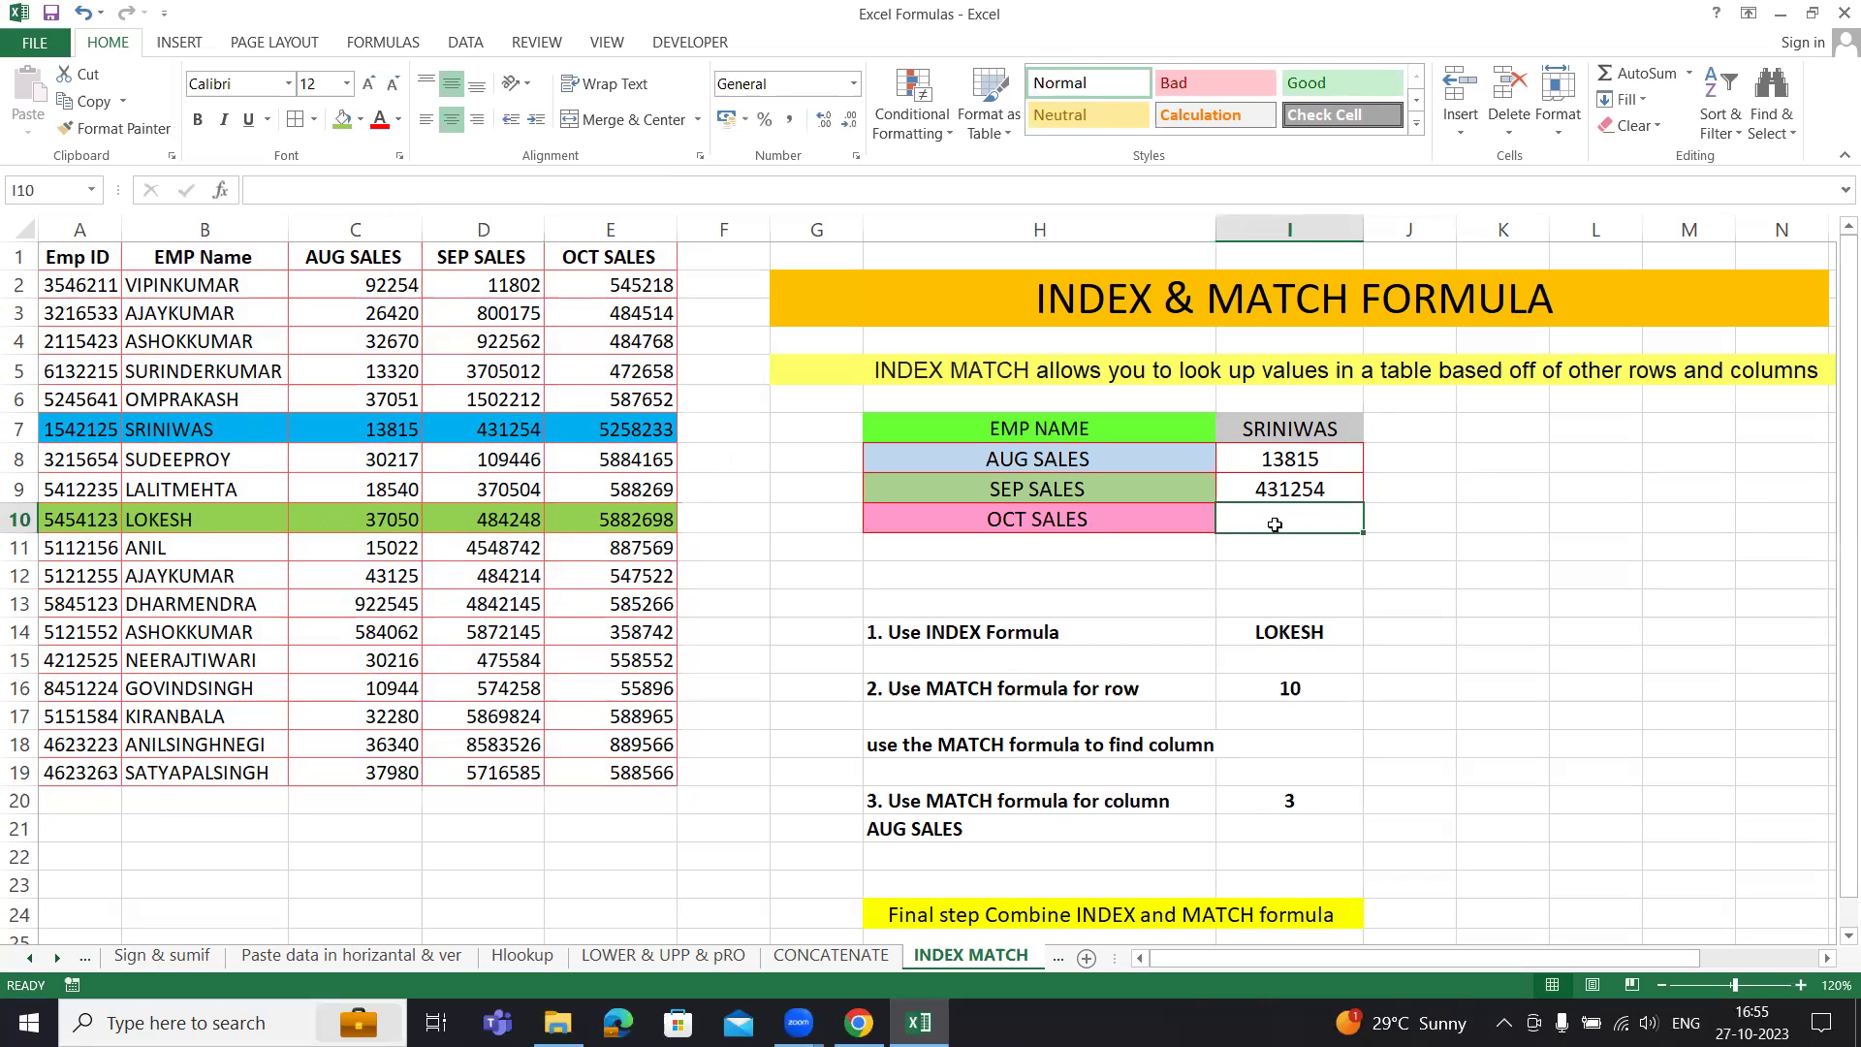
pyautogui.click(1285, 687)
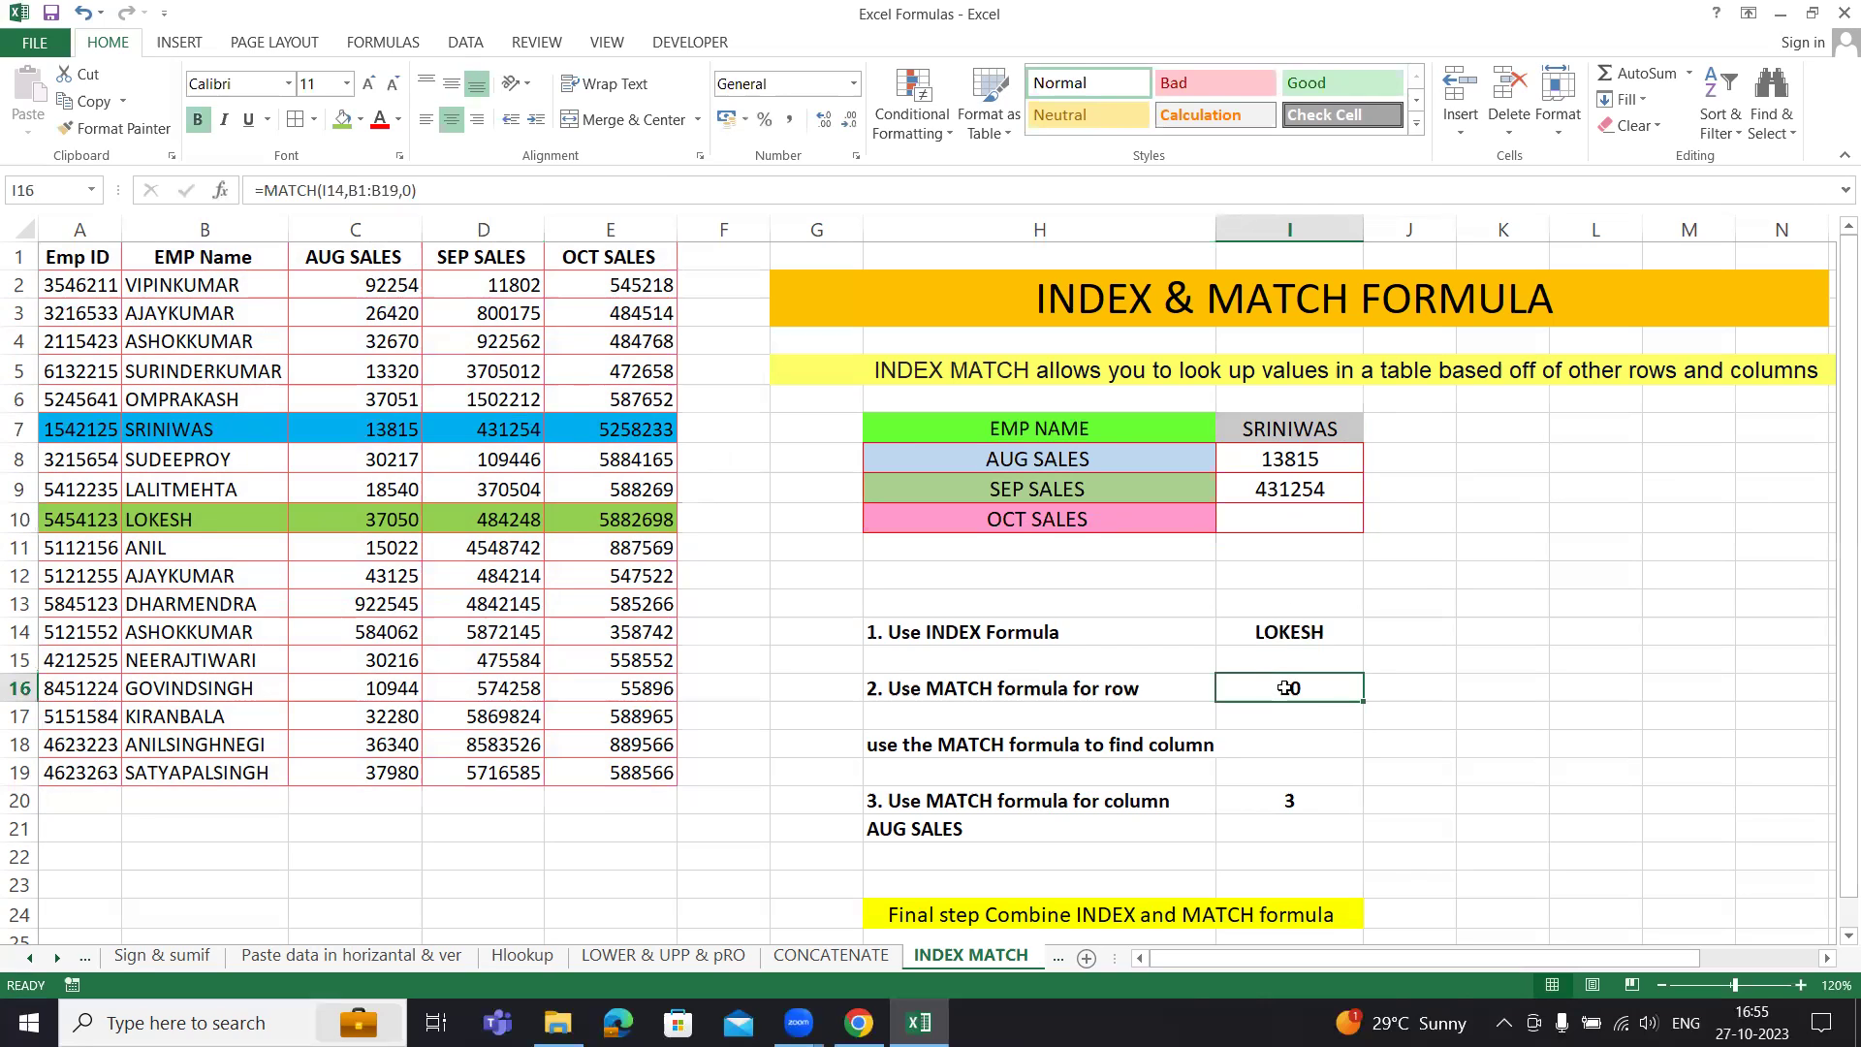
pyautogui.click(1292, 800)
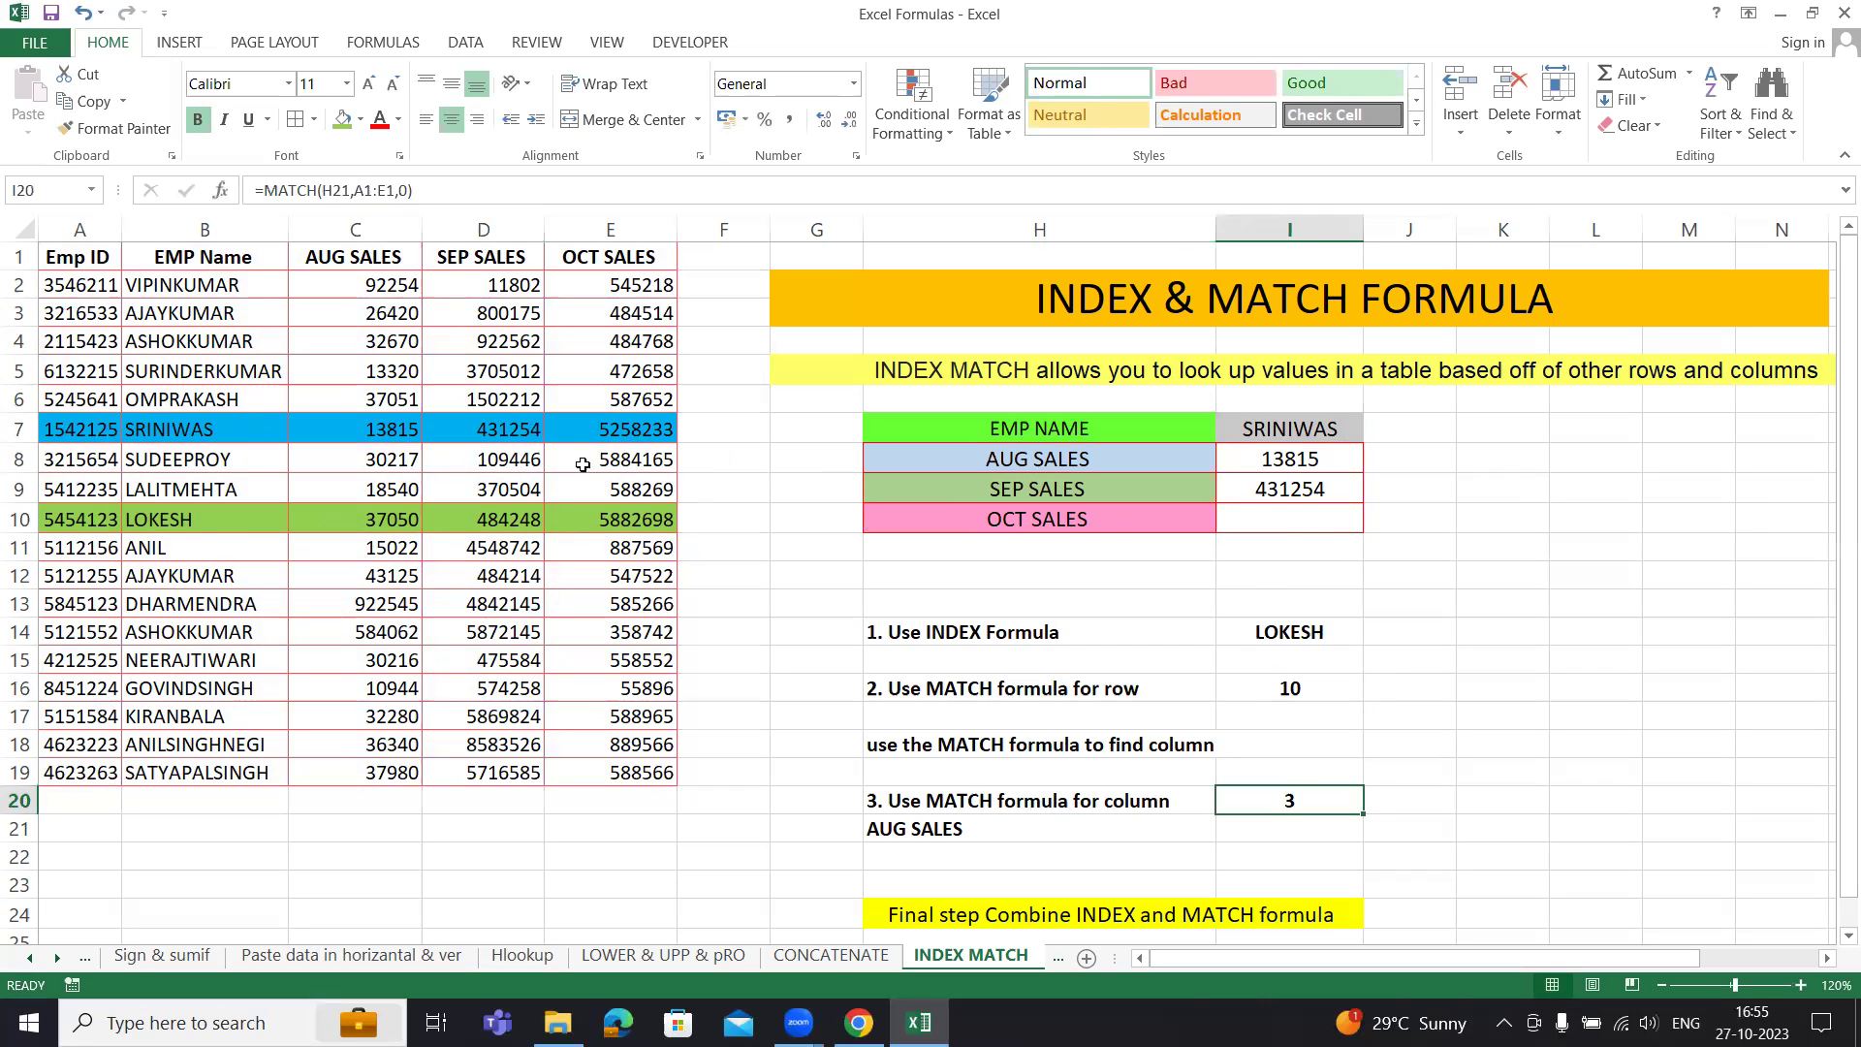
pyautogui.click(621, 431)
pyautogui.click(1315, 522)
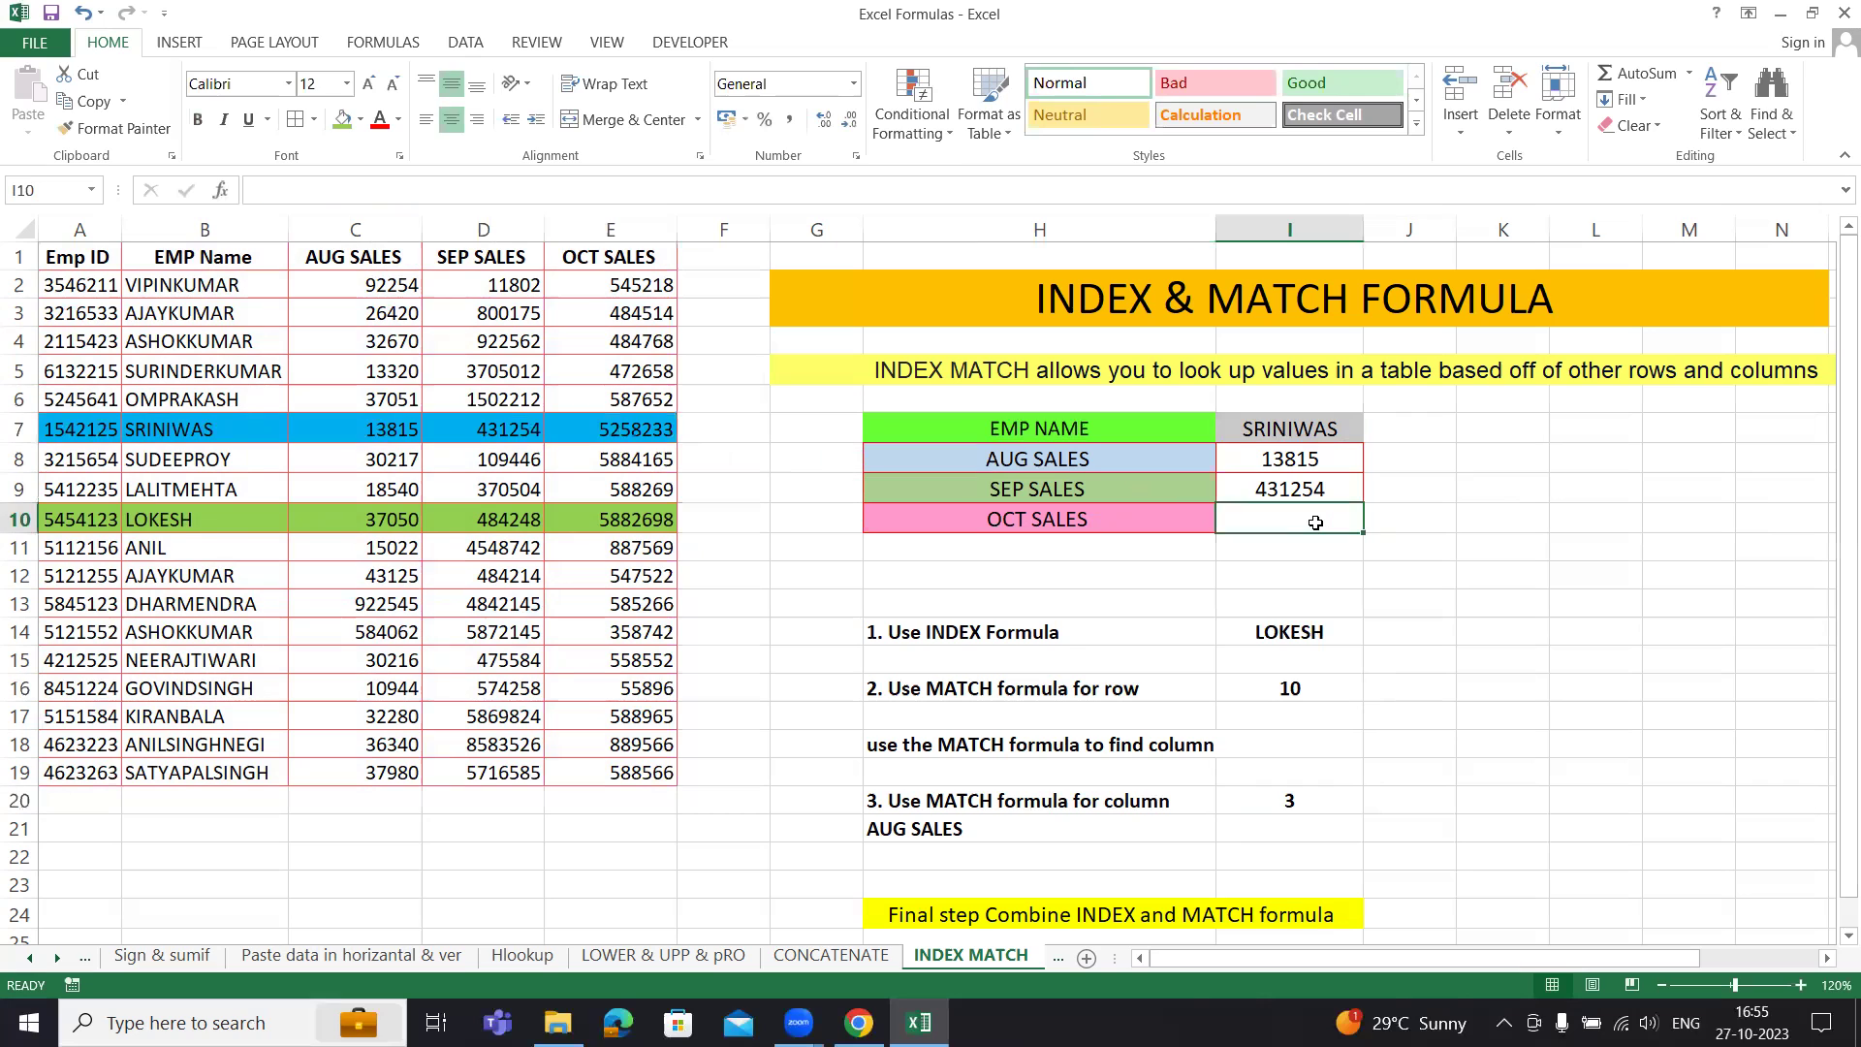
pyautogui.write('=ind')
# Step: In I10, build =INDEX over A1:E19 with row lookup MATCH(I7,B1:B19,0) for SRINIWAS
pyautogui.press('Tab')
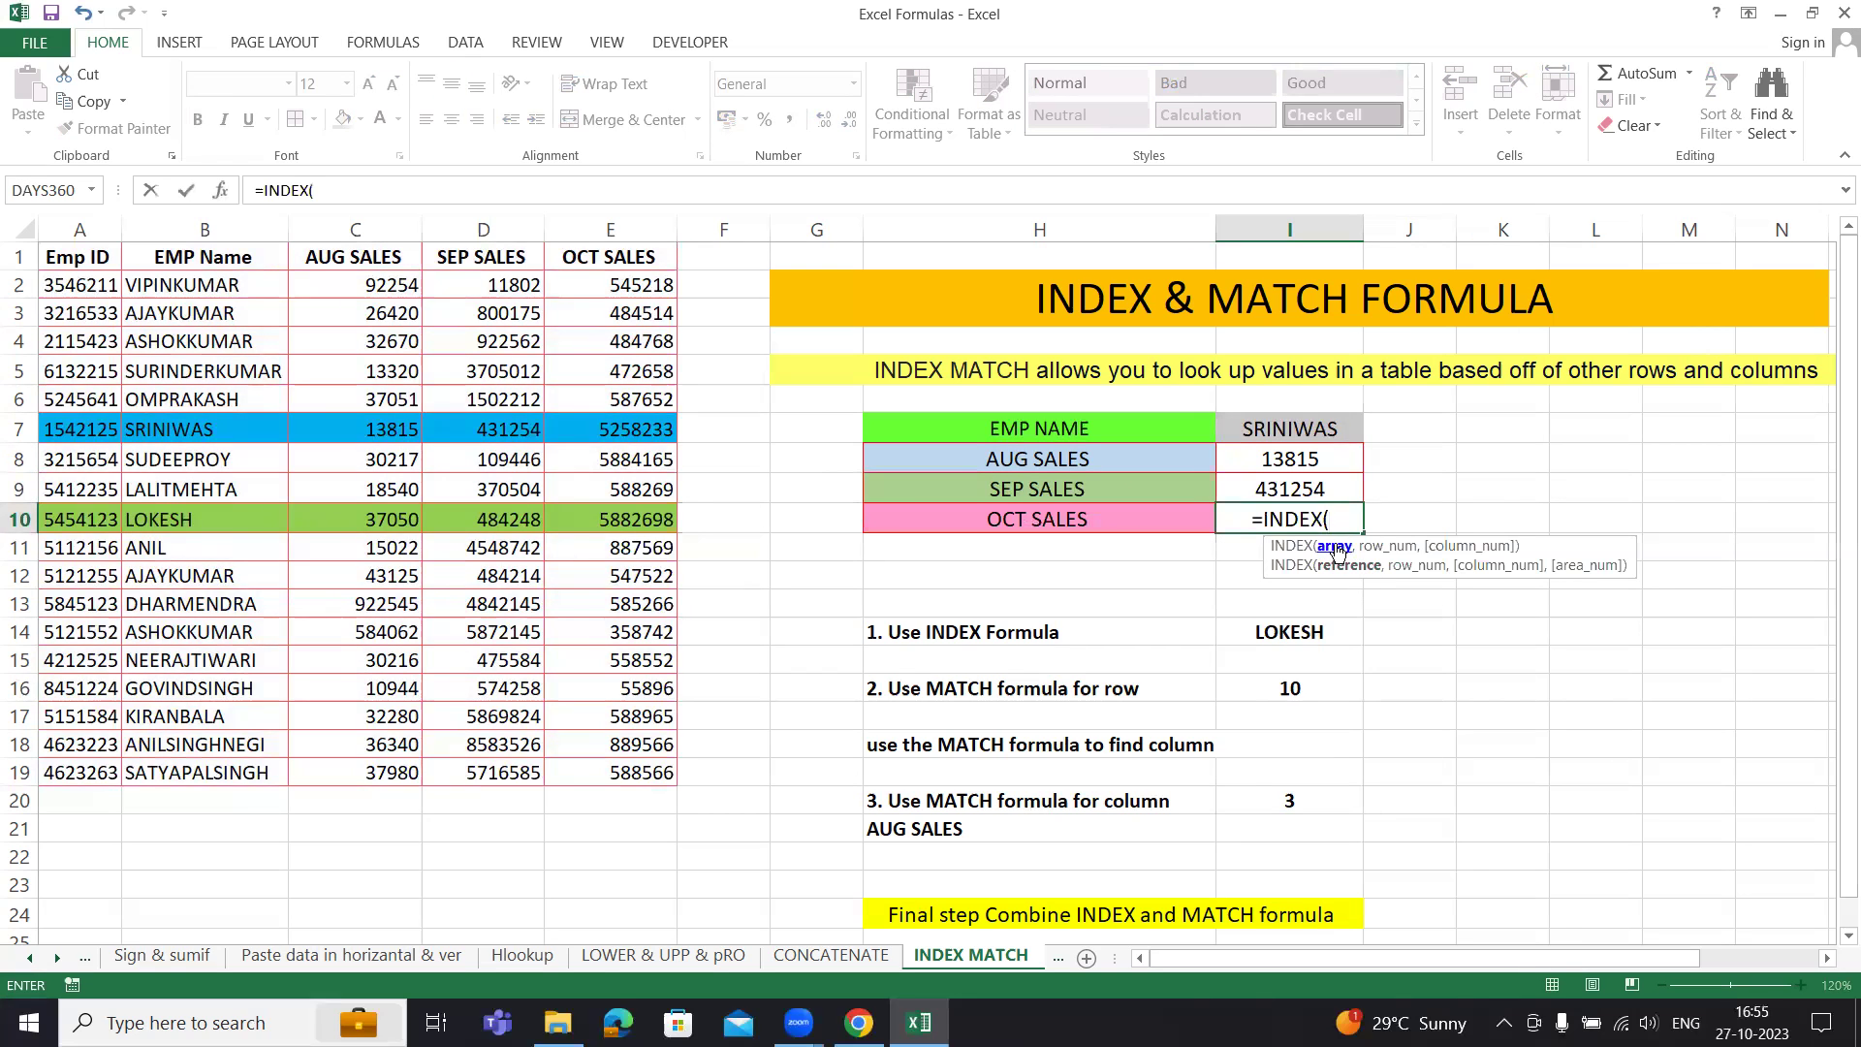
pyautogui.moveTo(80, 258); pyautogui.dragTo(615, 771)
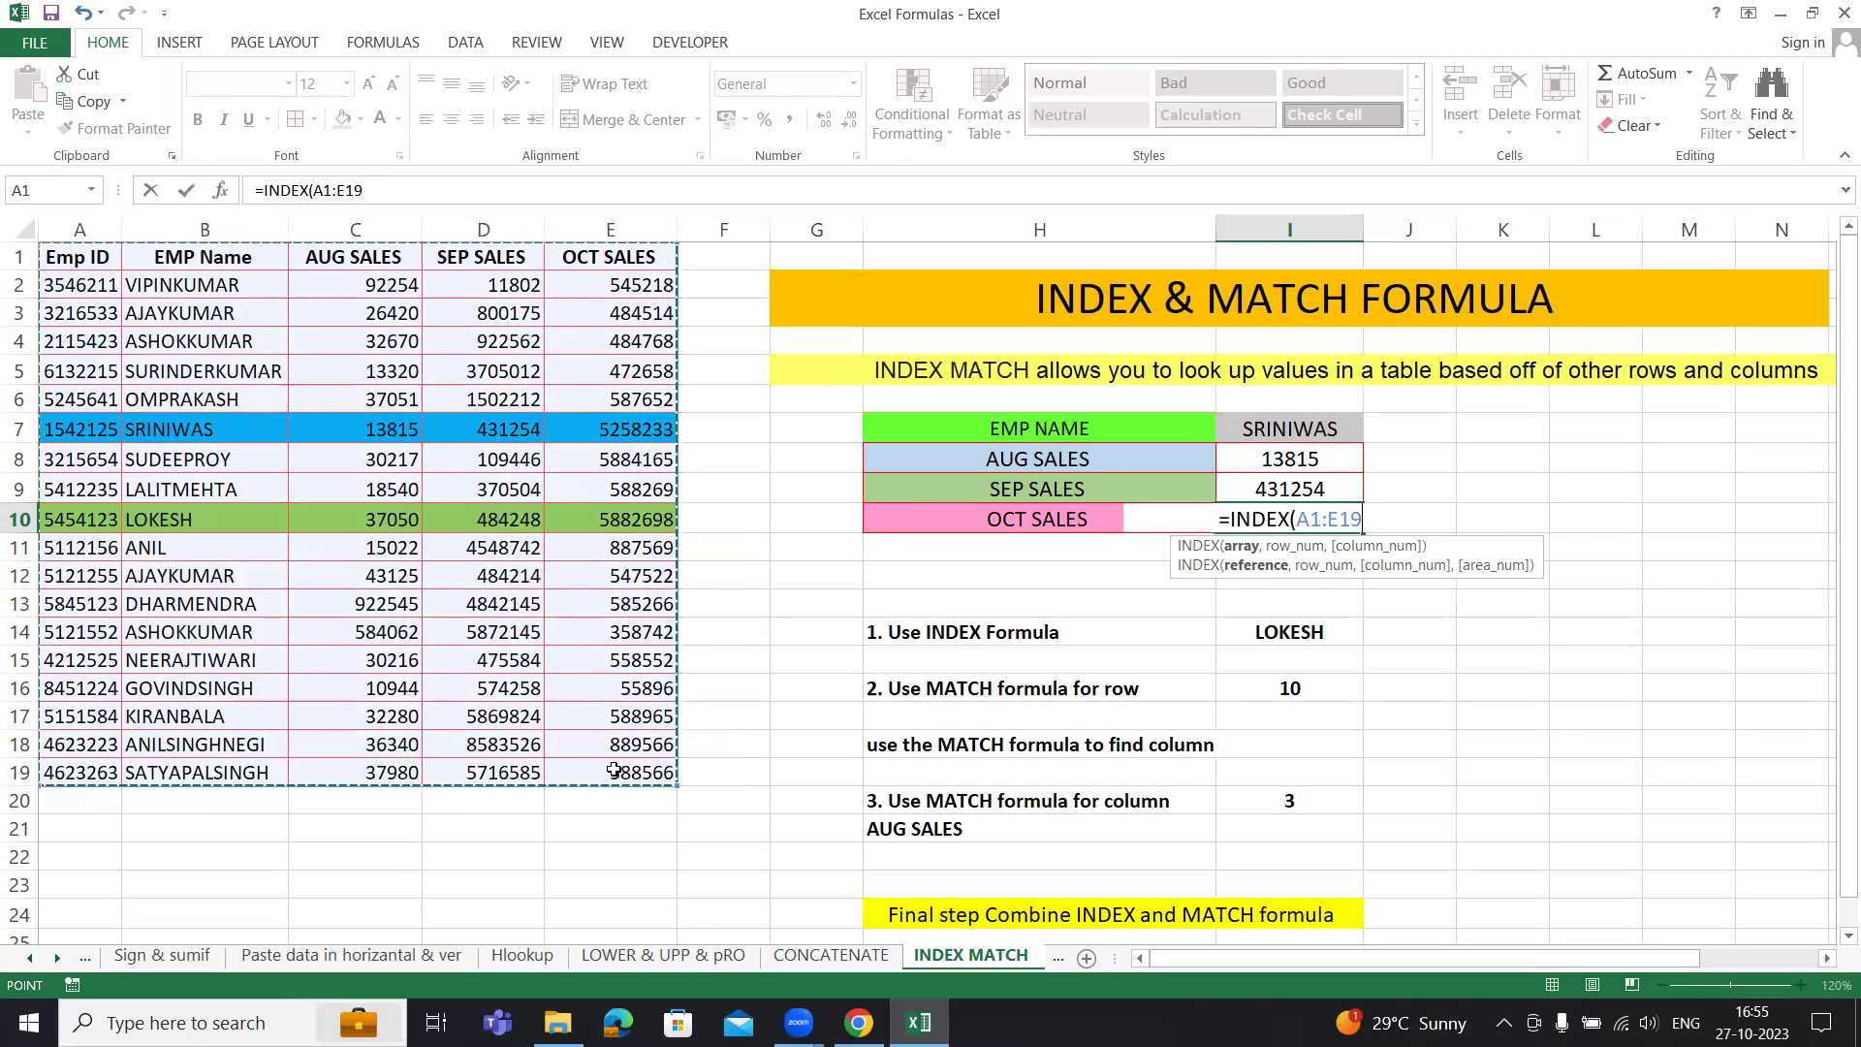
pyautogui.write(',mat')
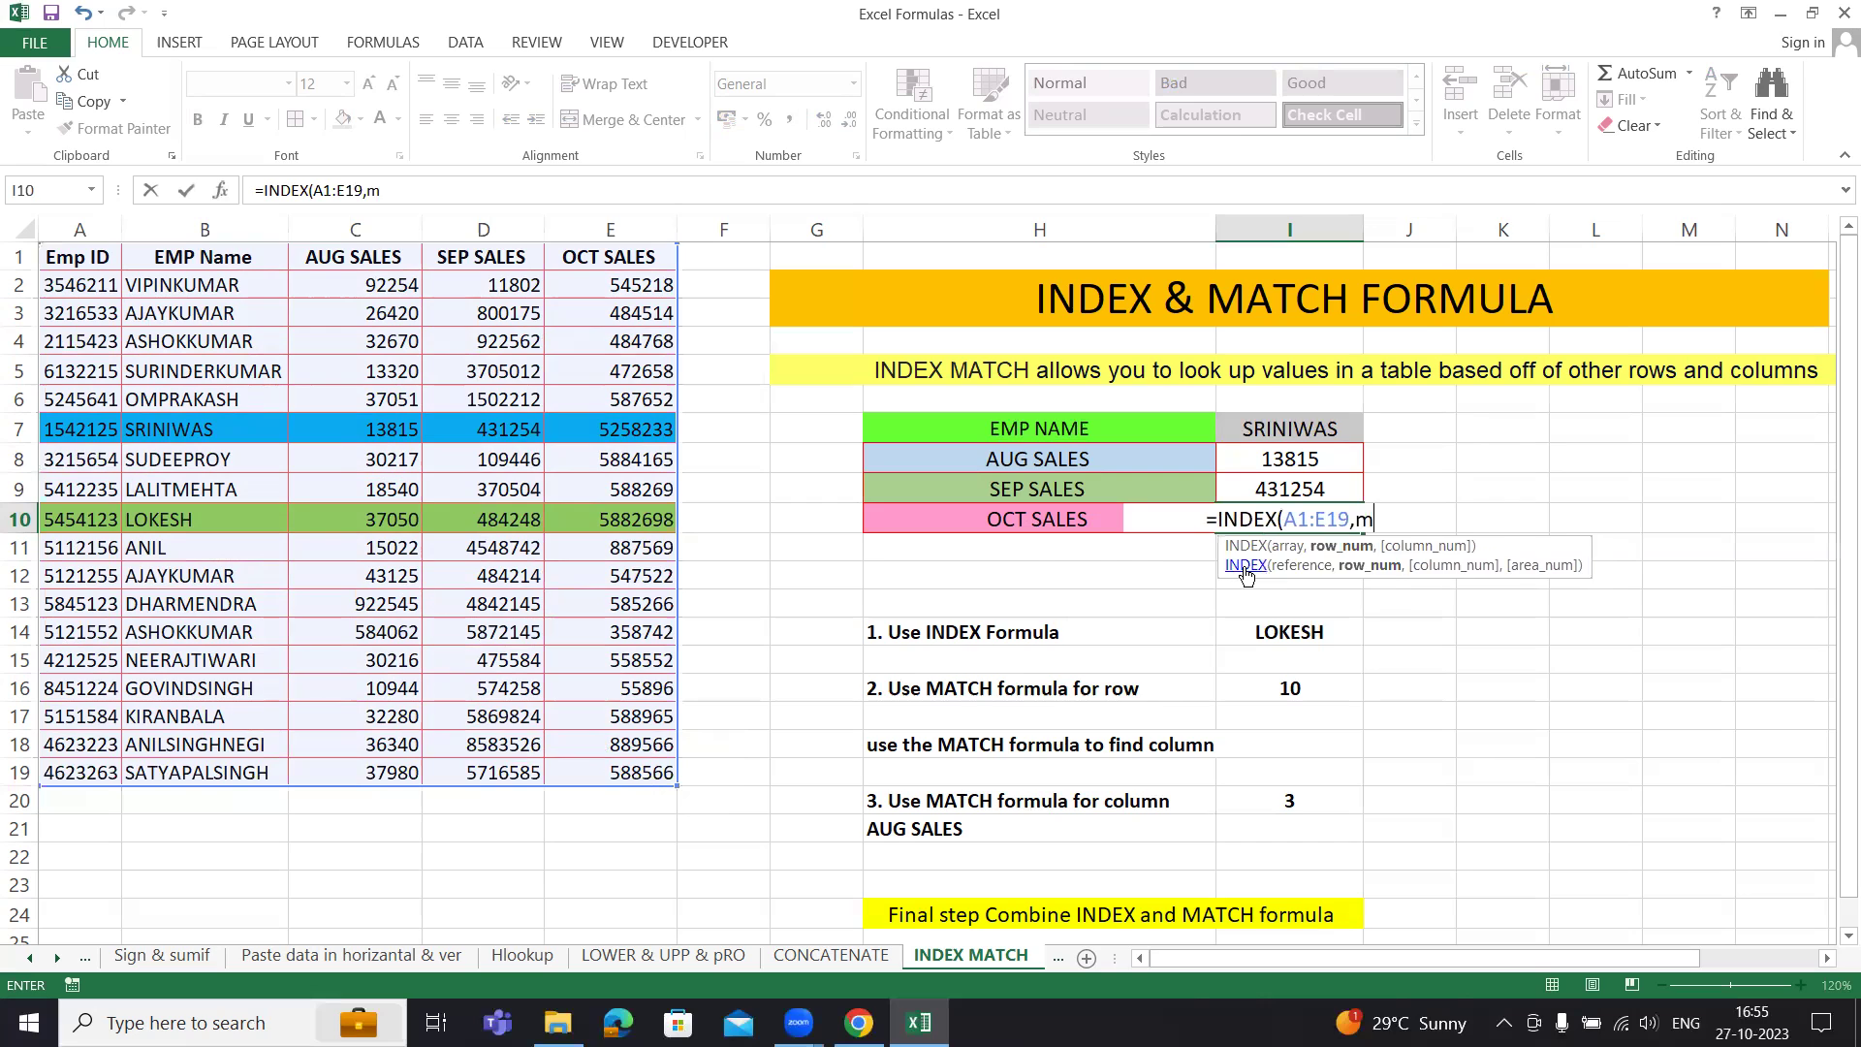
pyautogui.press('Tab')
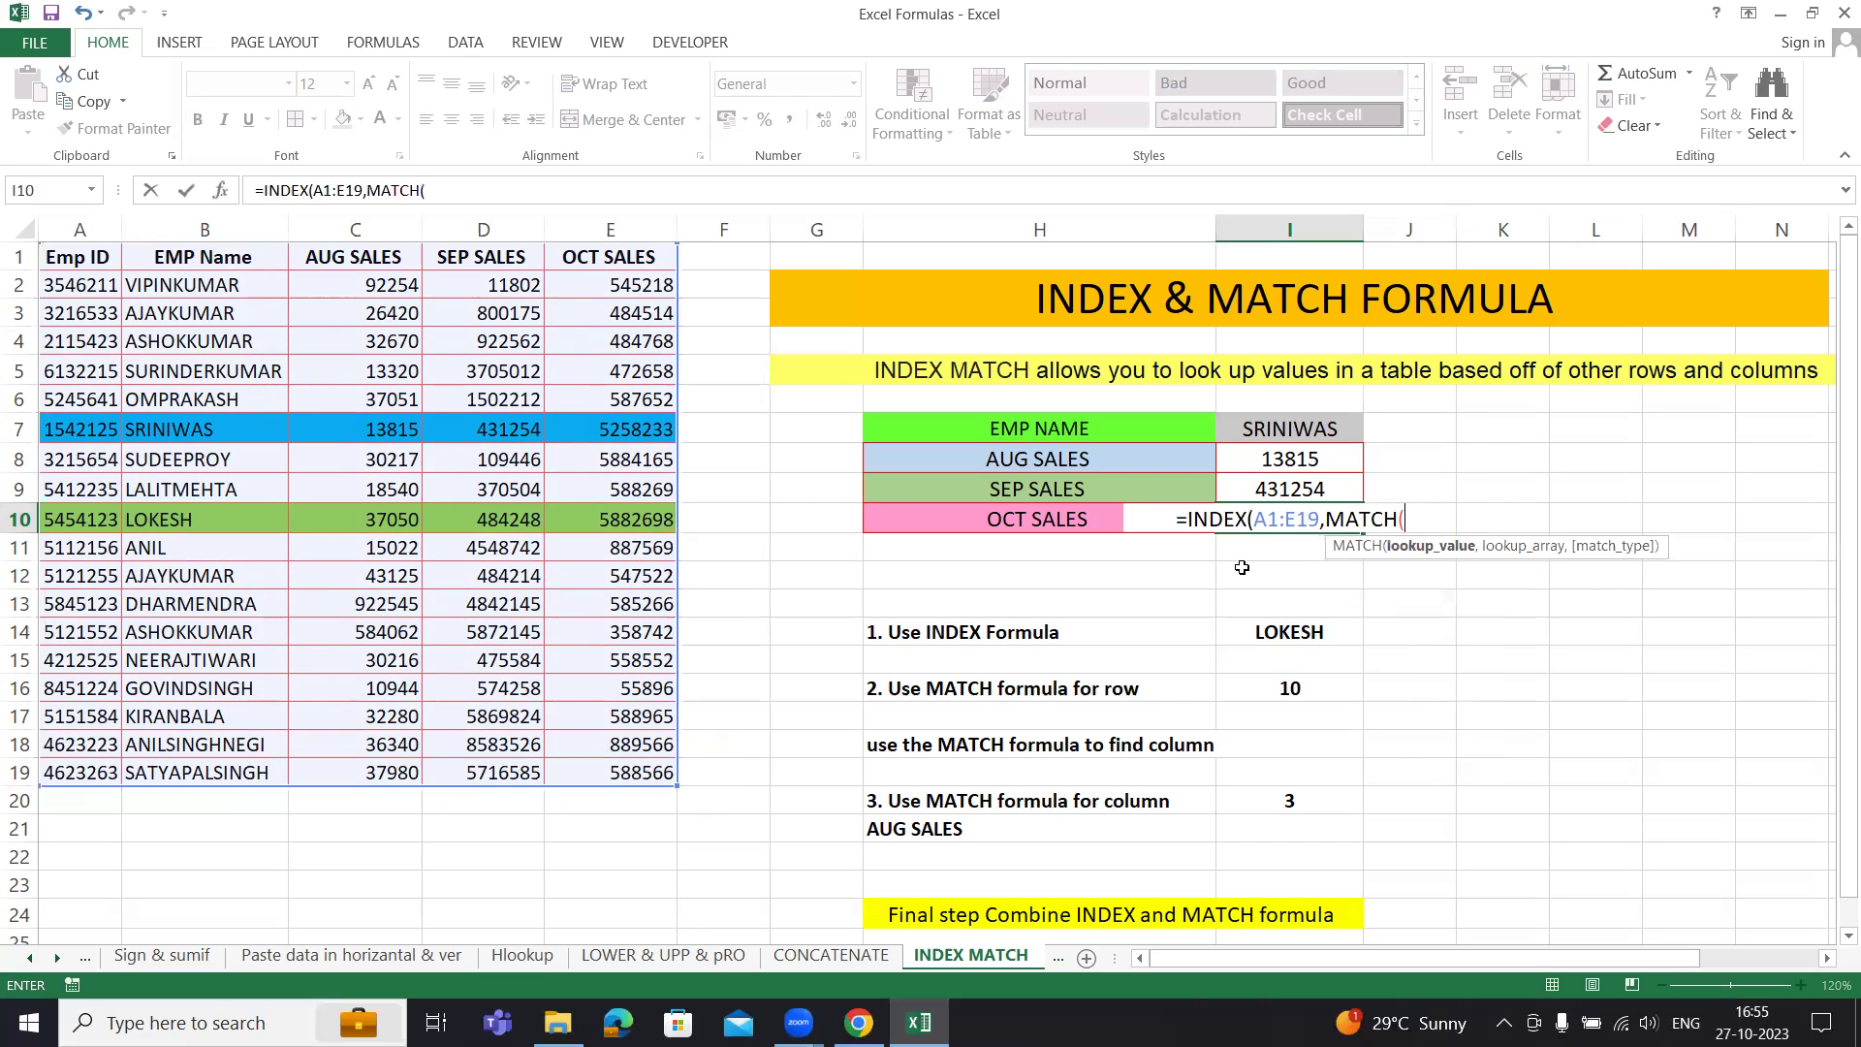
pyautogui.click(1317, 424)
pyautogui.write(',')
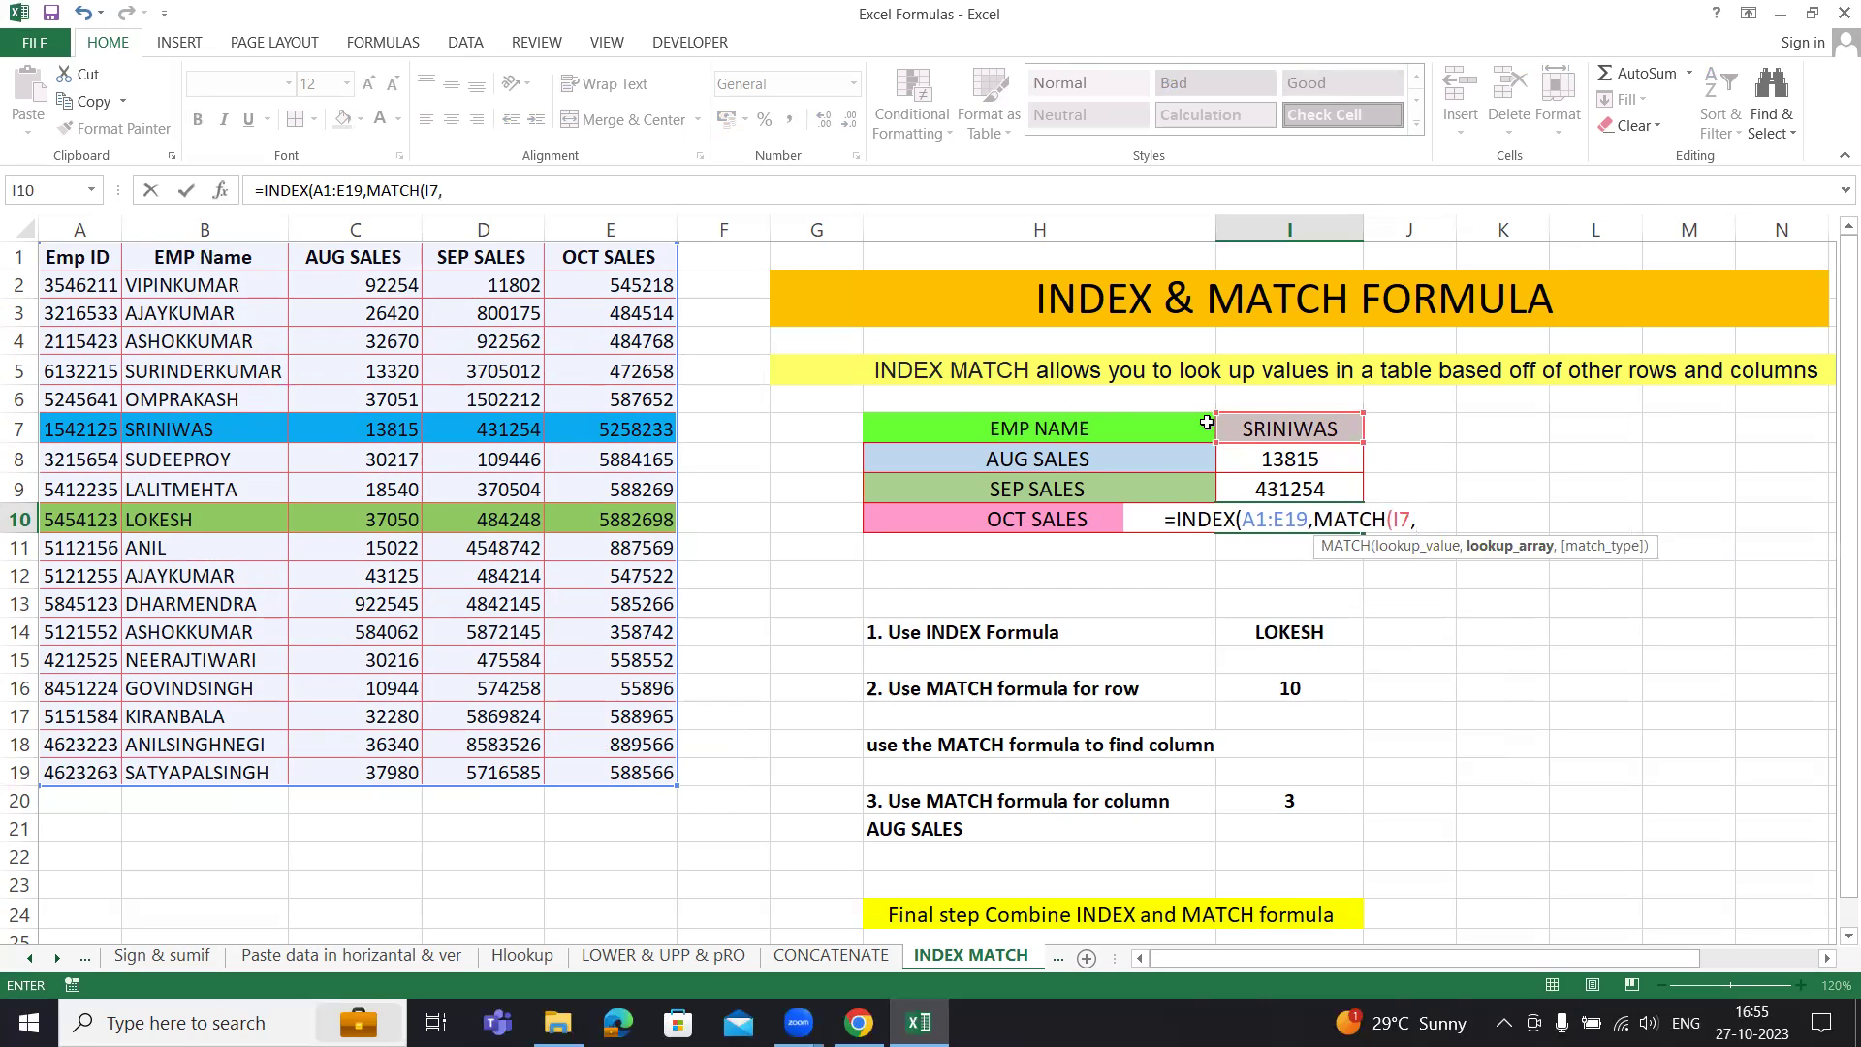
pyautogui.click(212, 255)
pyautogui.moveTo(212, 267); pyautogui.dragTo(214, 770)
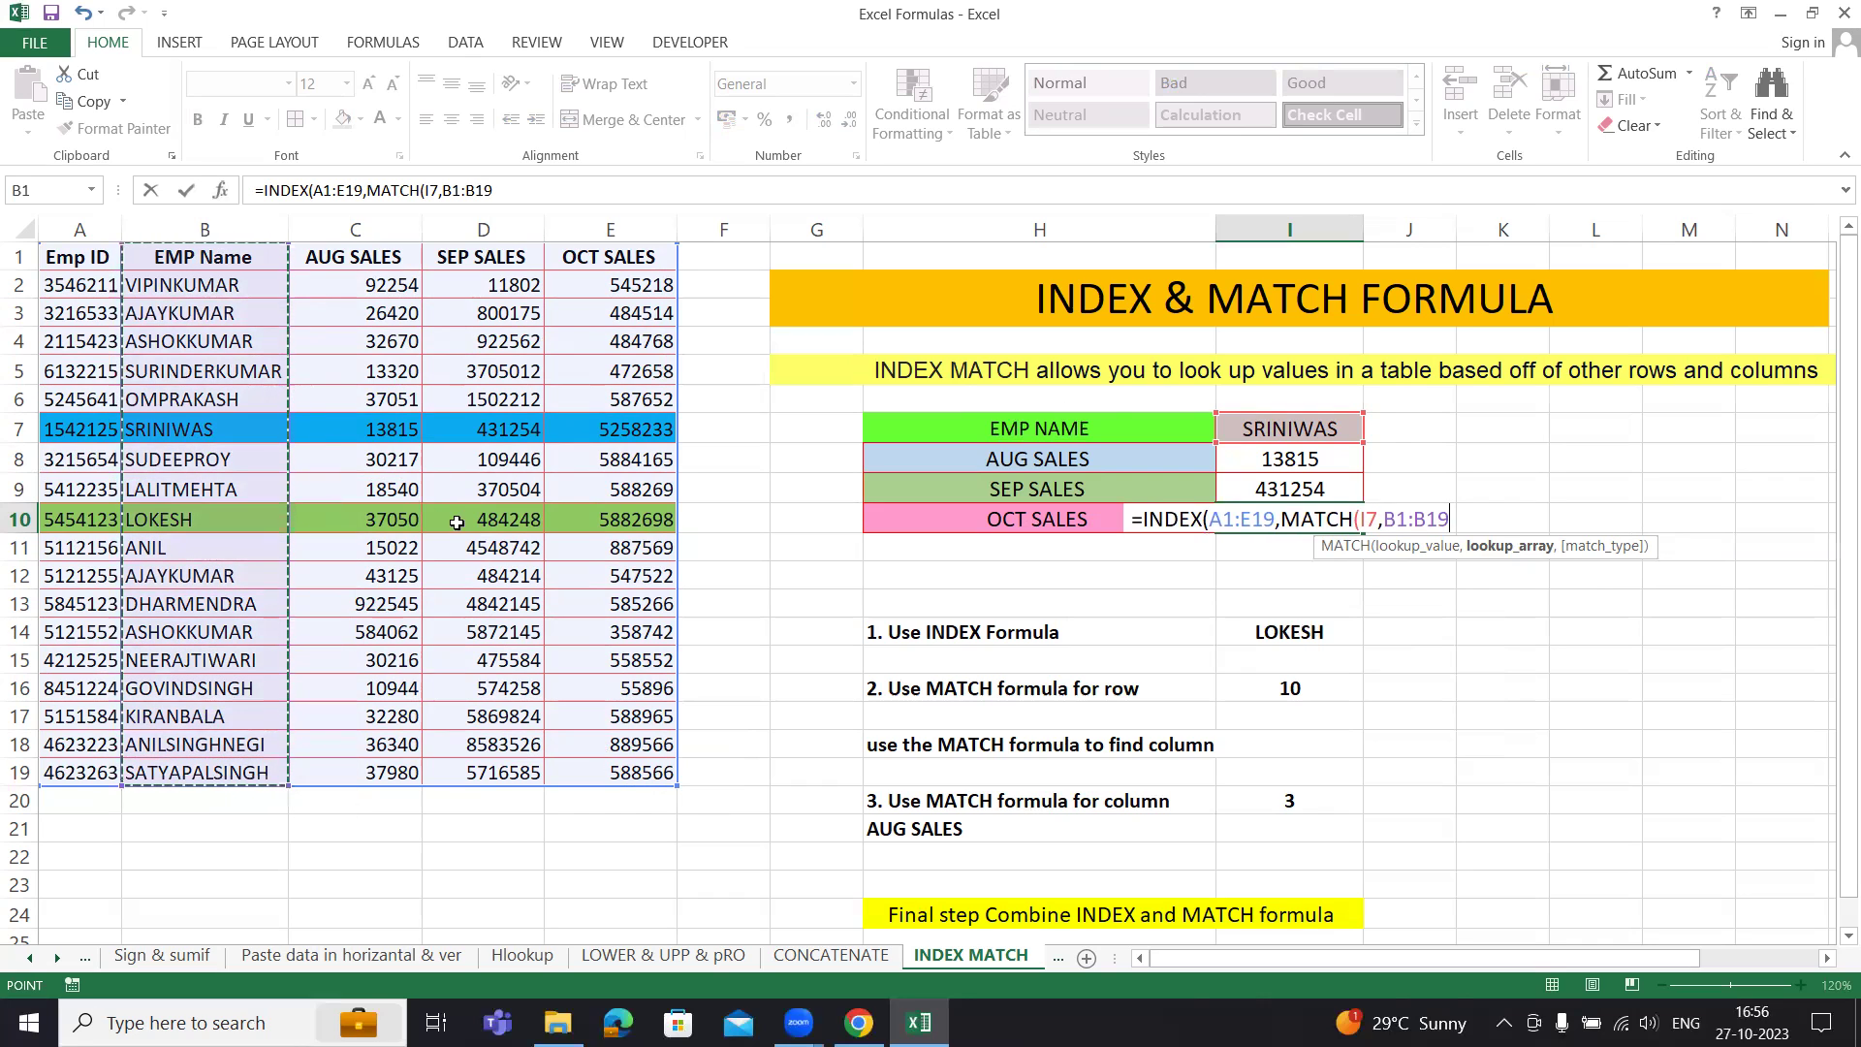
pyautogui.write(',')
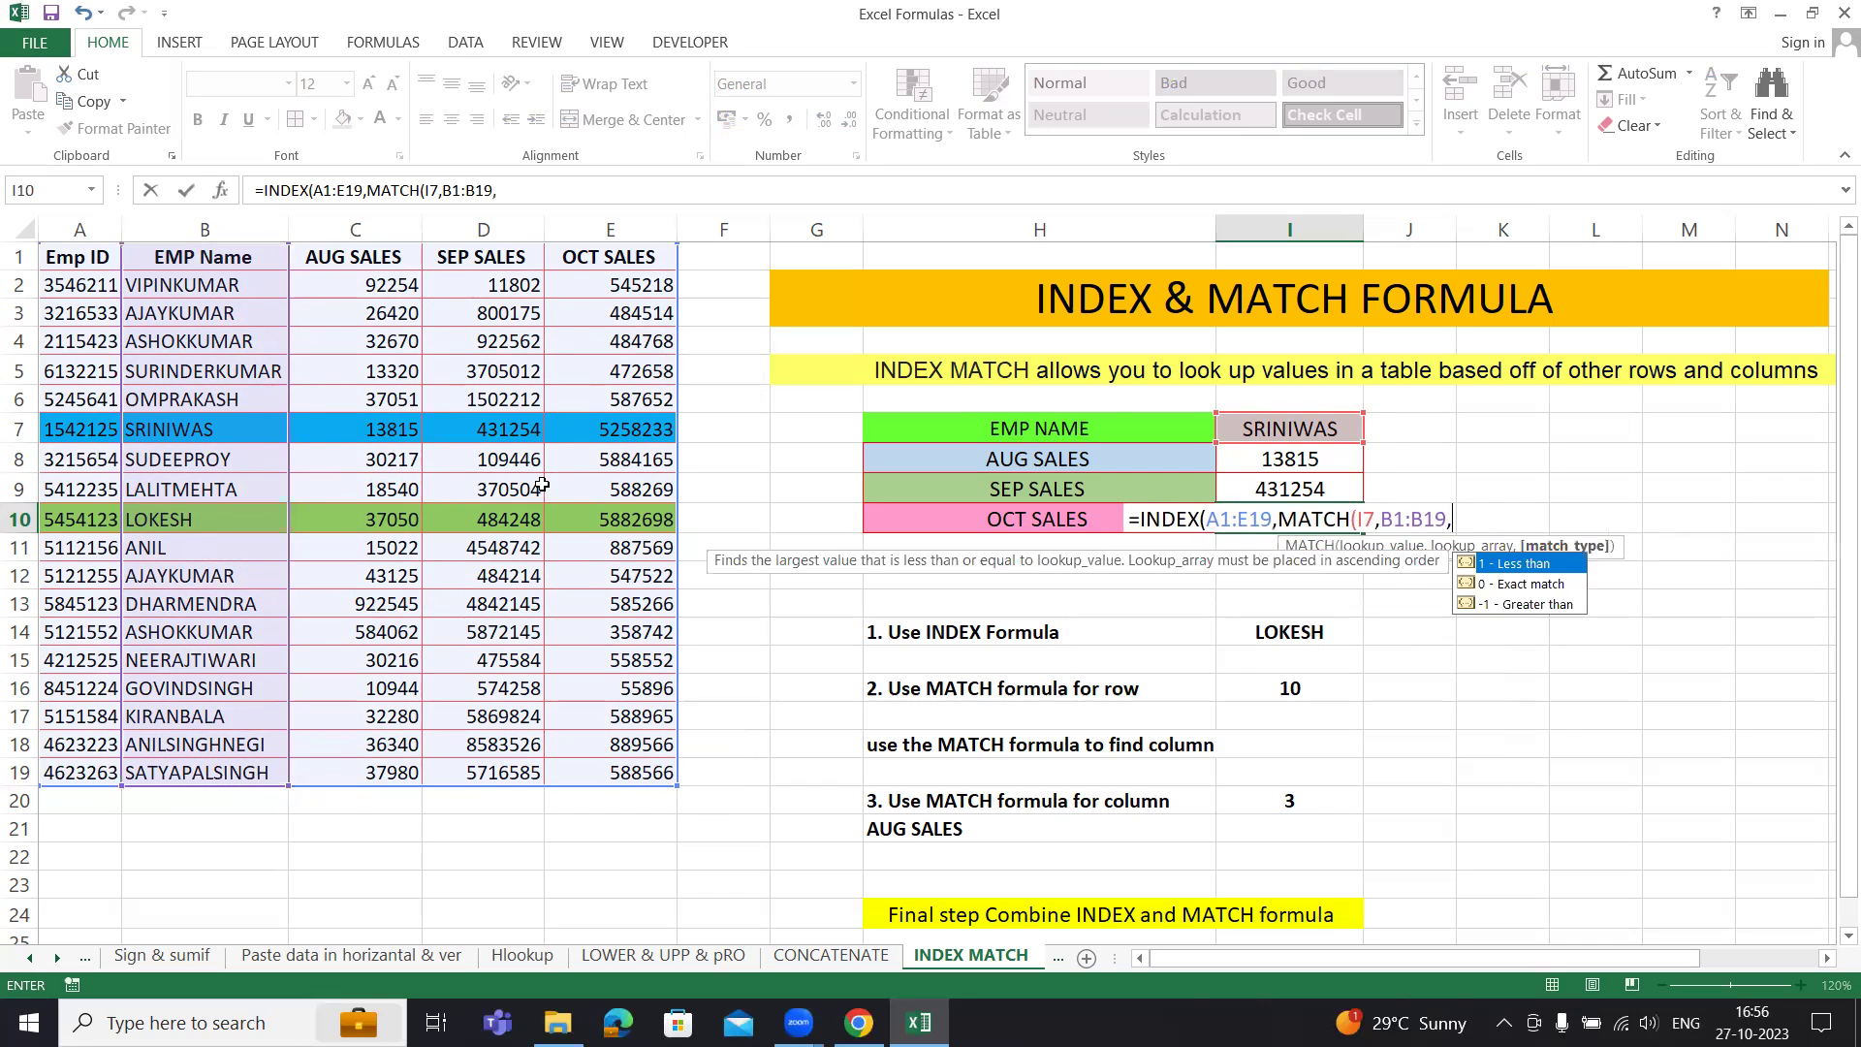
pyautogui.write('0)')
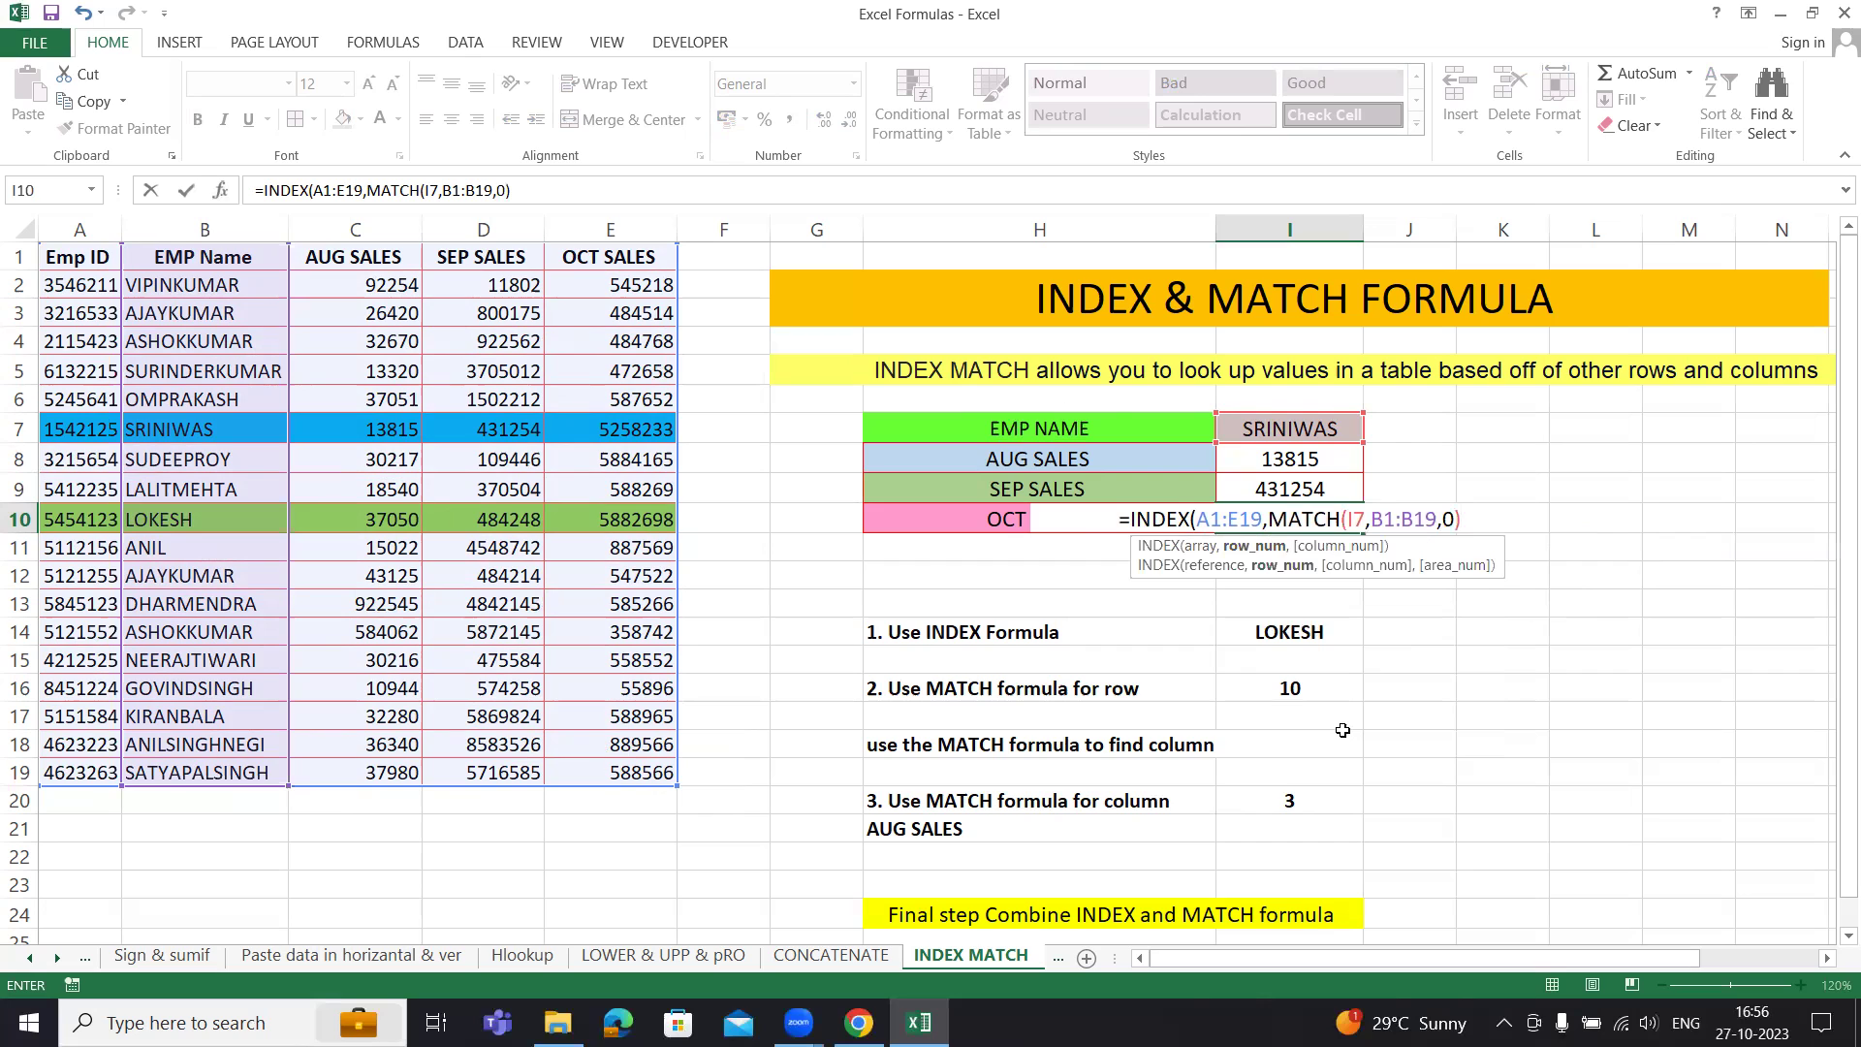
pyautogui.write(',matc')
# Step: Add column lookup MATCH(H10,A1:E1,0) for OCT SALES and commit, returning 5258233
pyautogui.press('Tab')
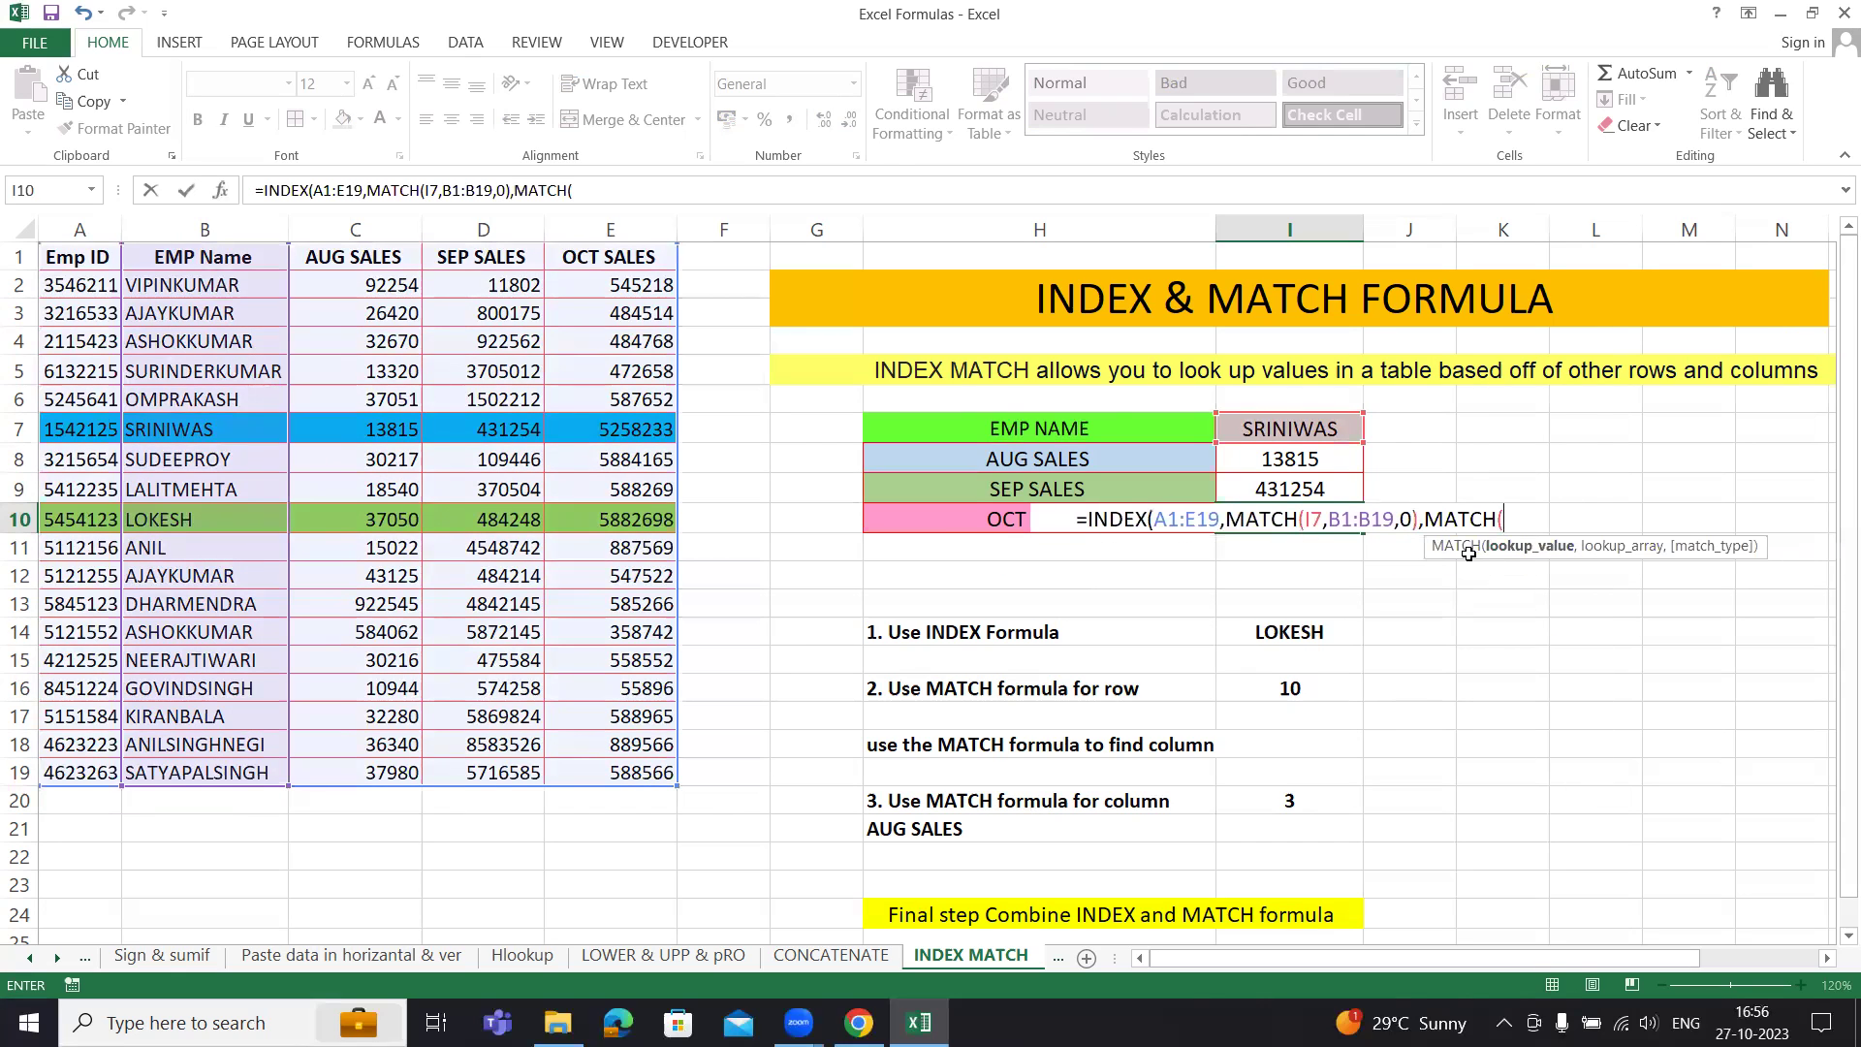
pyautogui.click(950, 518)
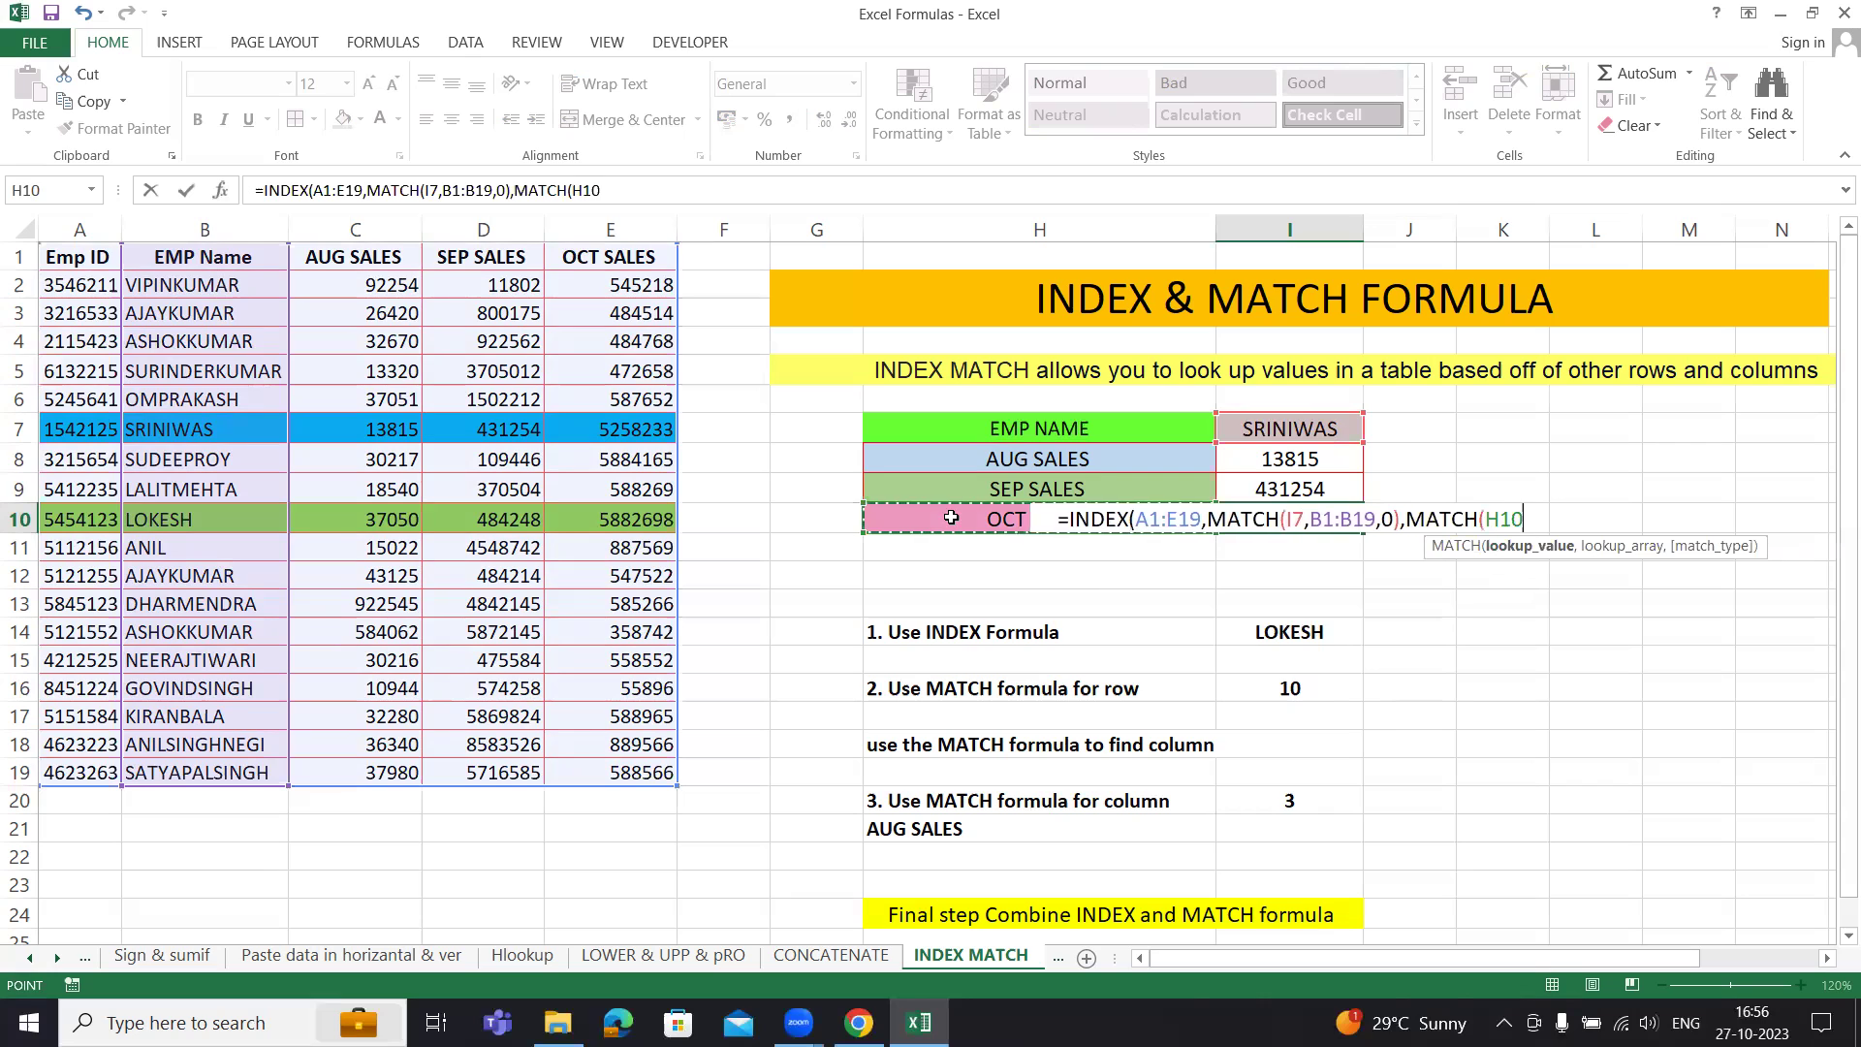
pyautogui.write(',')
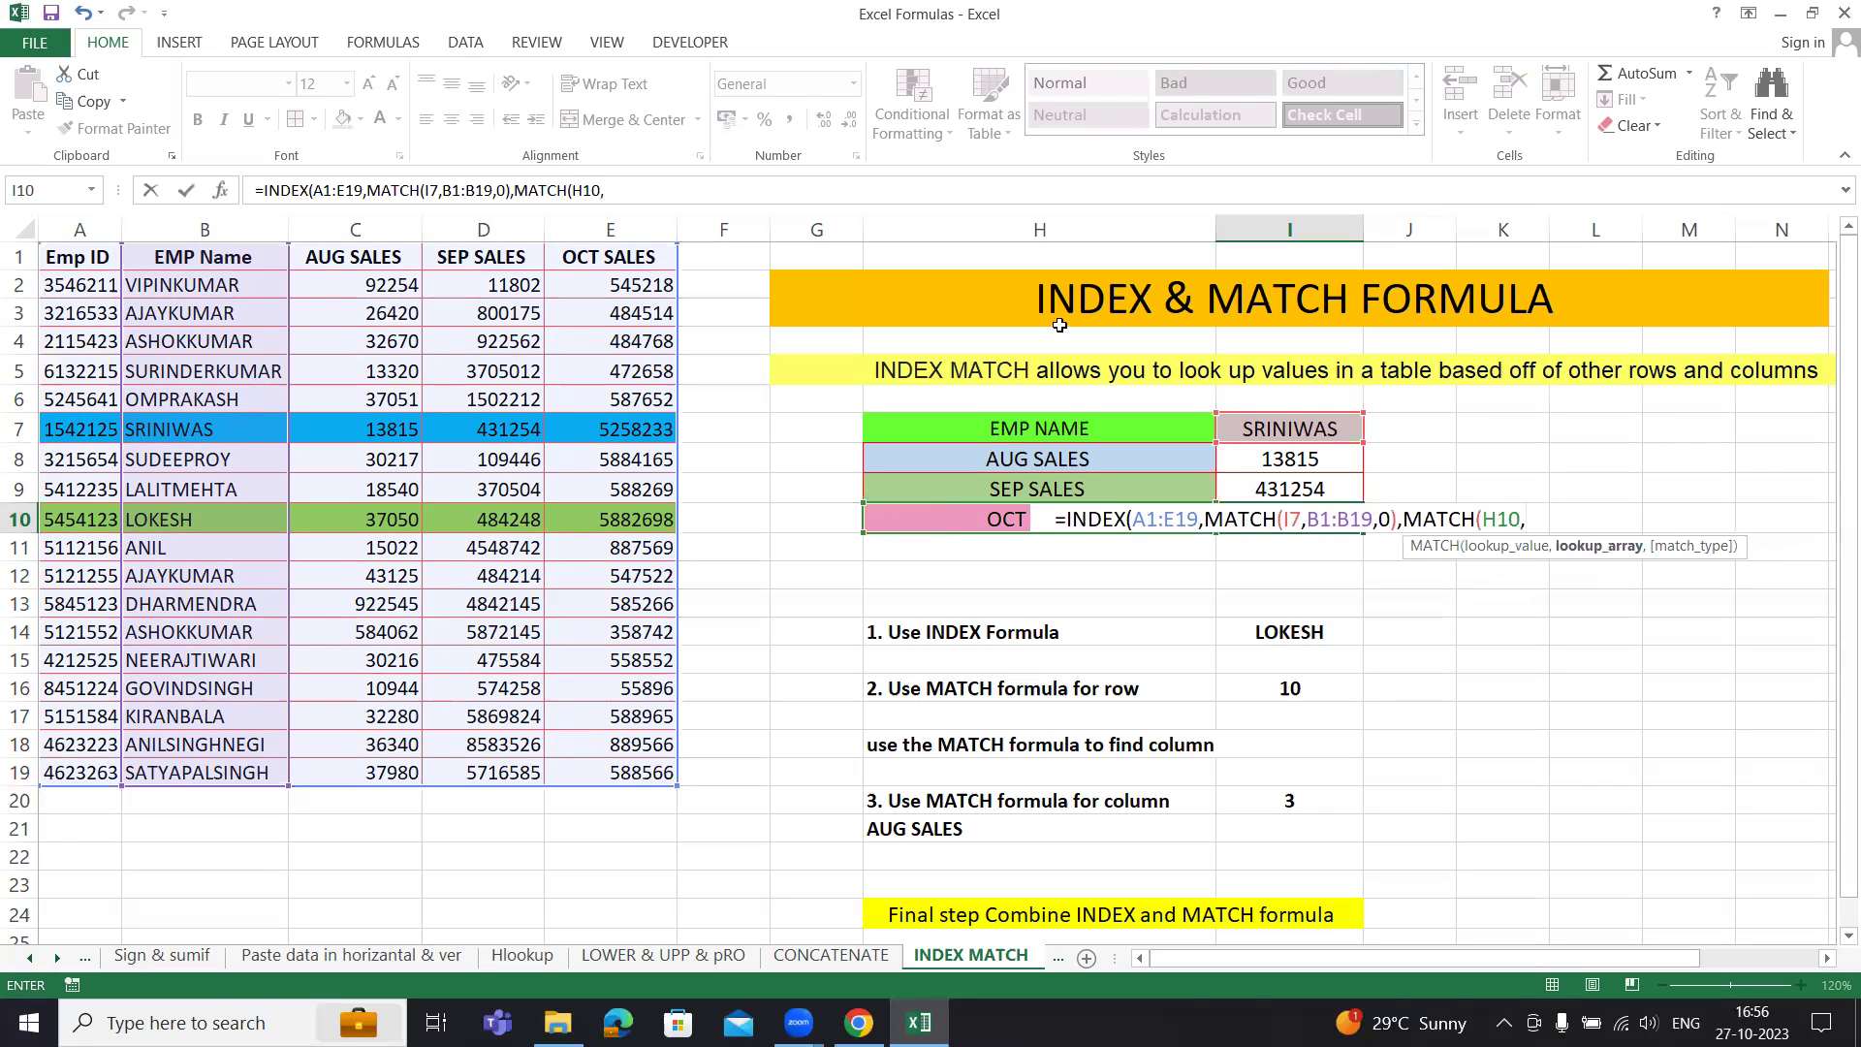
pyautogui.moveTo(68, 256); pyautogui.dragTo(264, 256)
pyautogui.moveTo(587, 256); pyautogui.dragTo(618, 256)
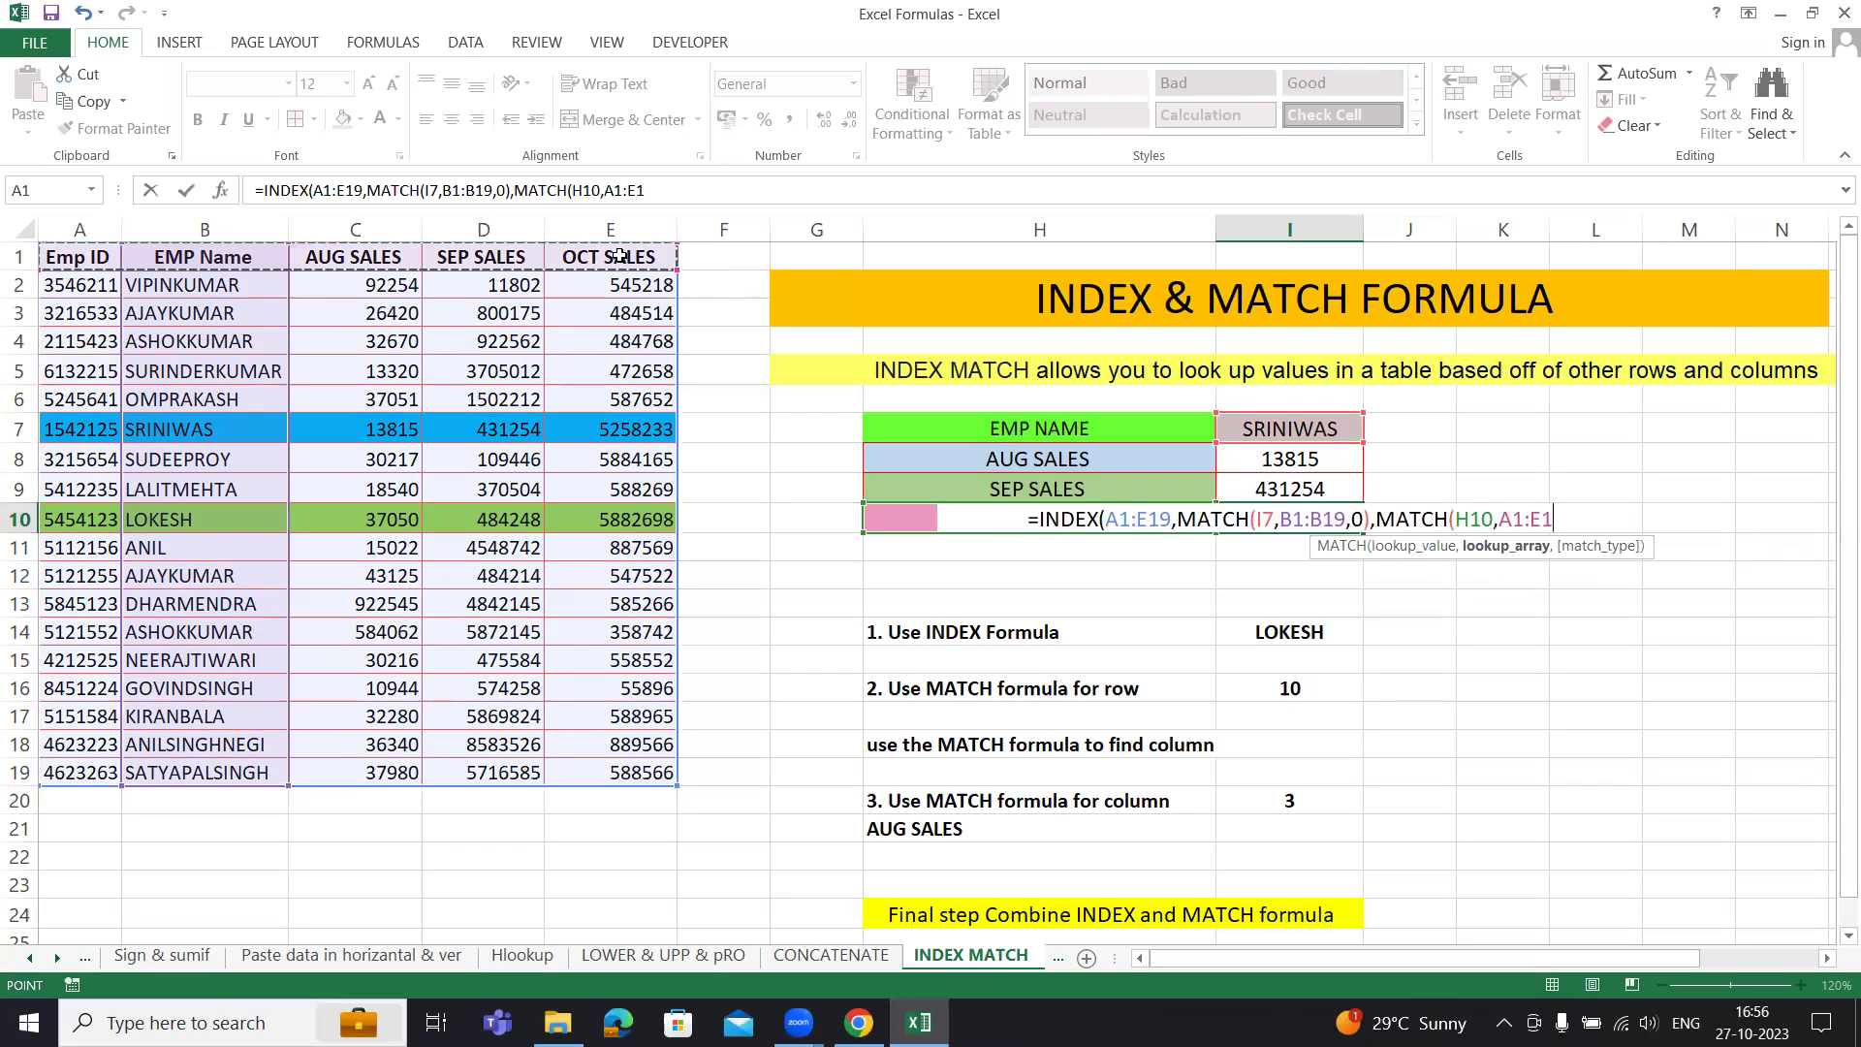
pyautogui.write(',0')
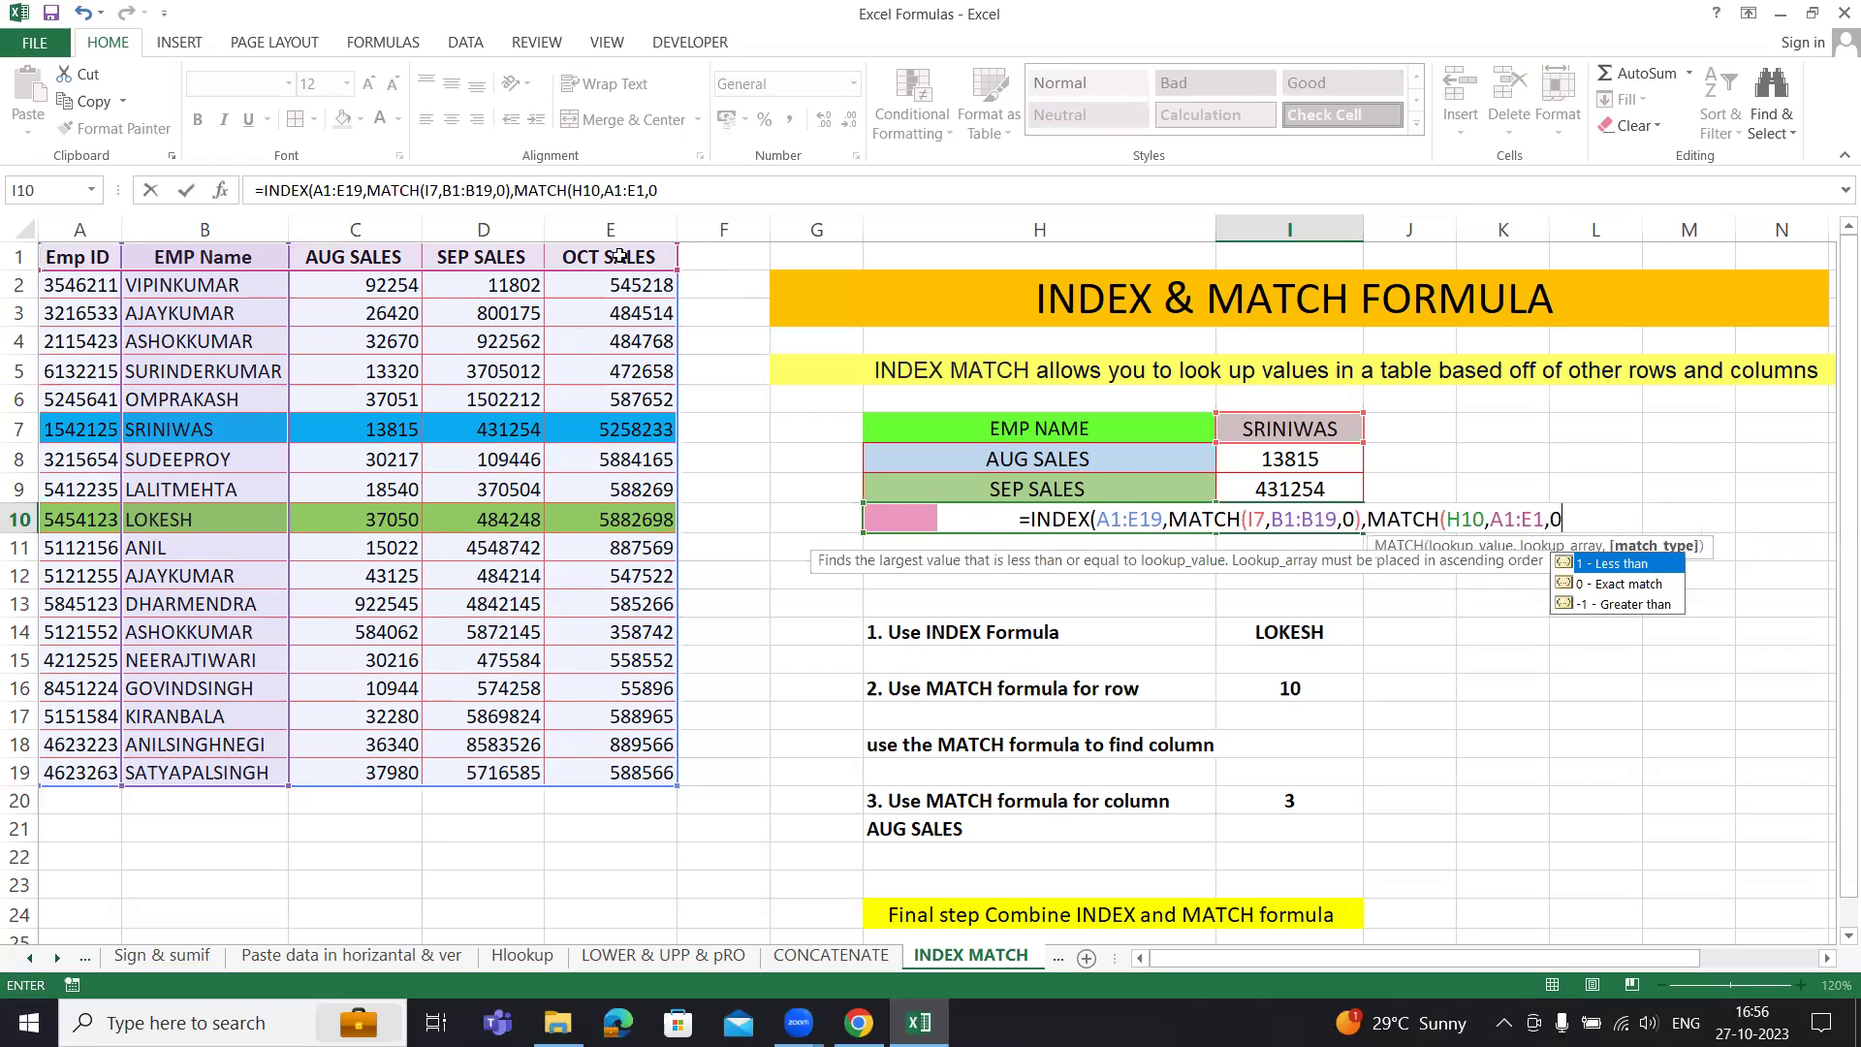
pyautogui.write('))')
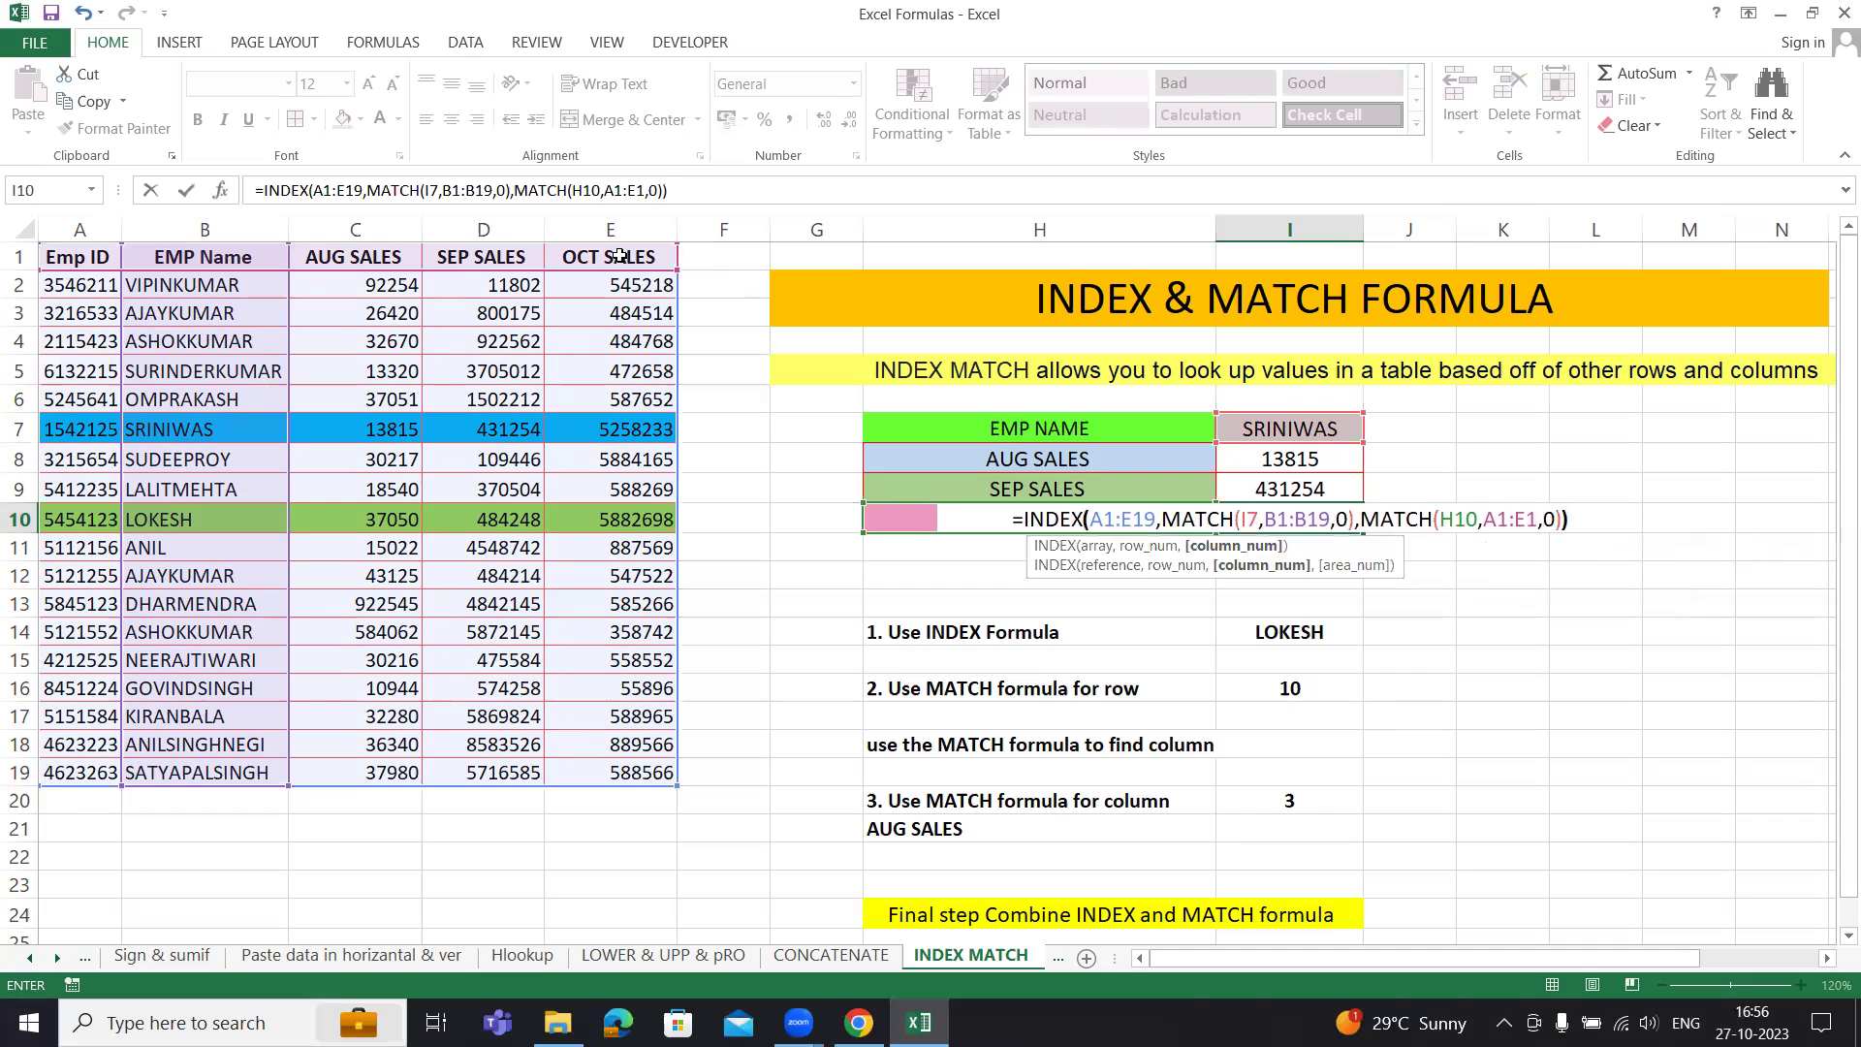
pyautogui.press('Return')
pyautogui.click(1321, 521)
pyautogui.click(1508, 560)
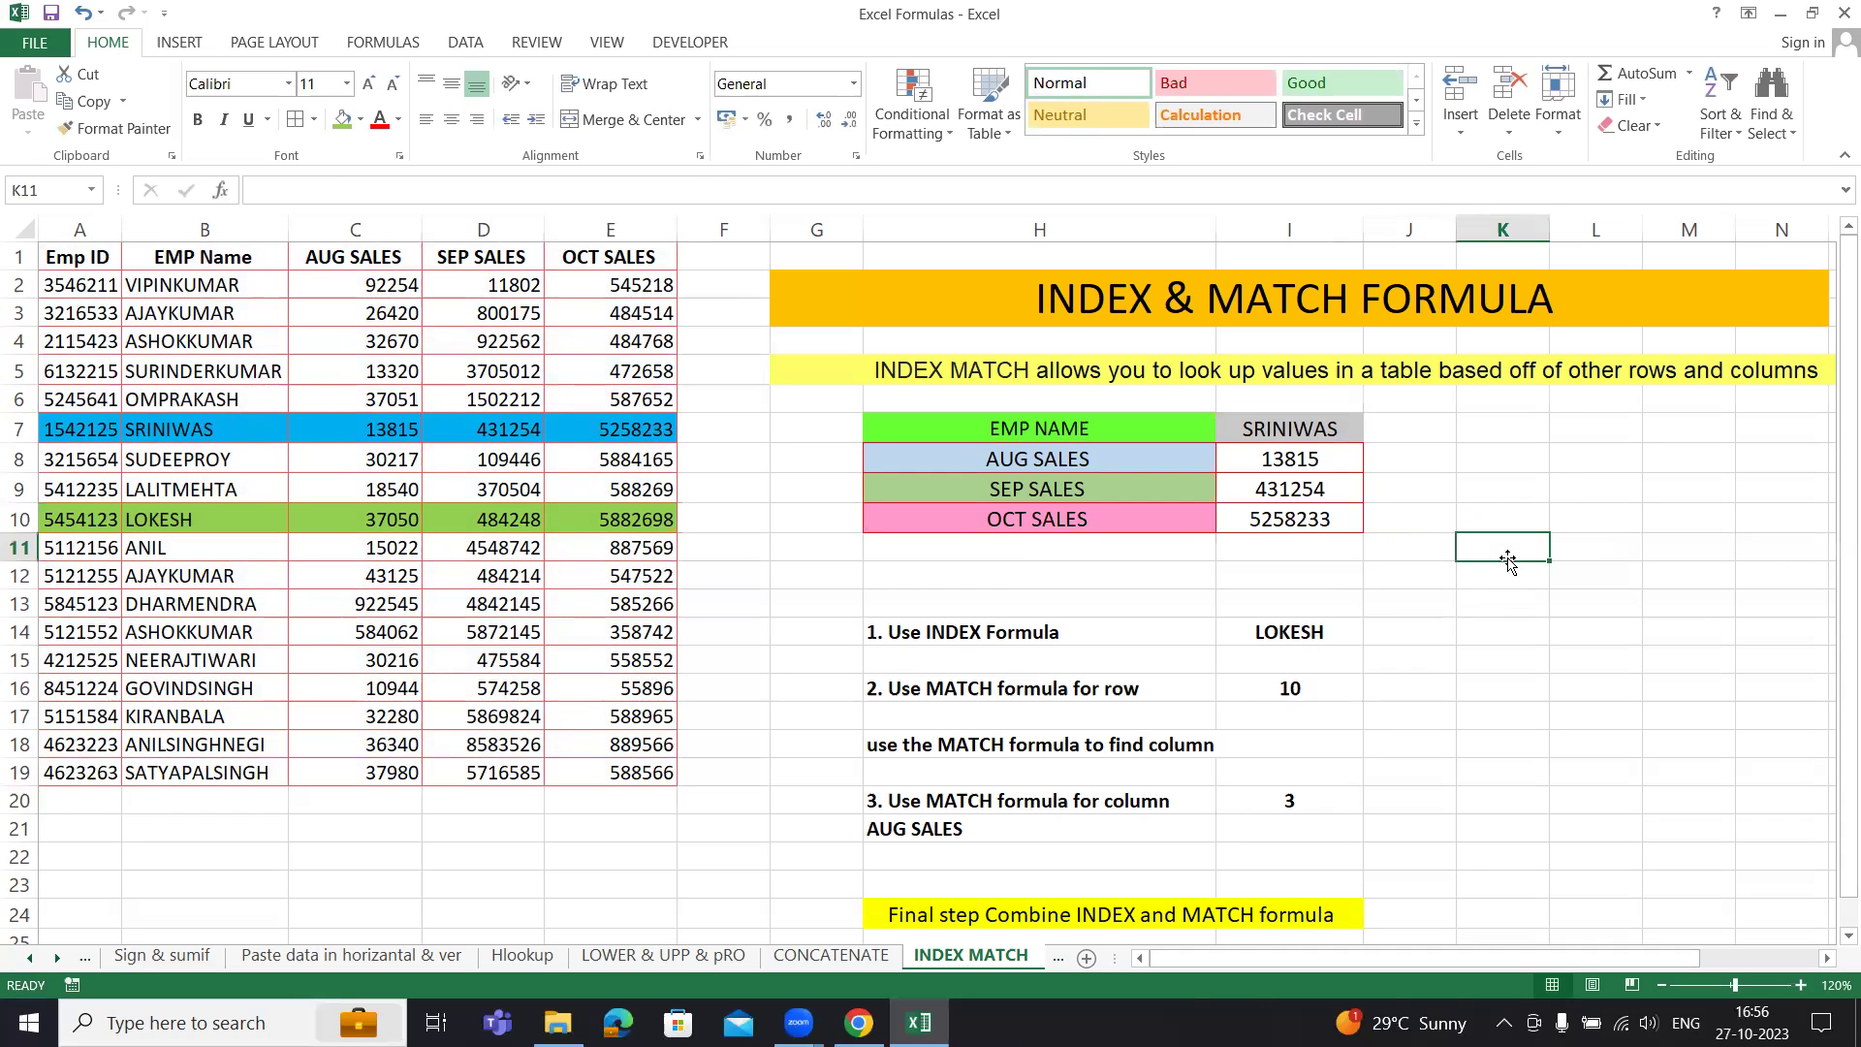